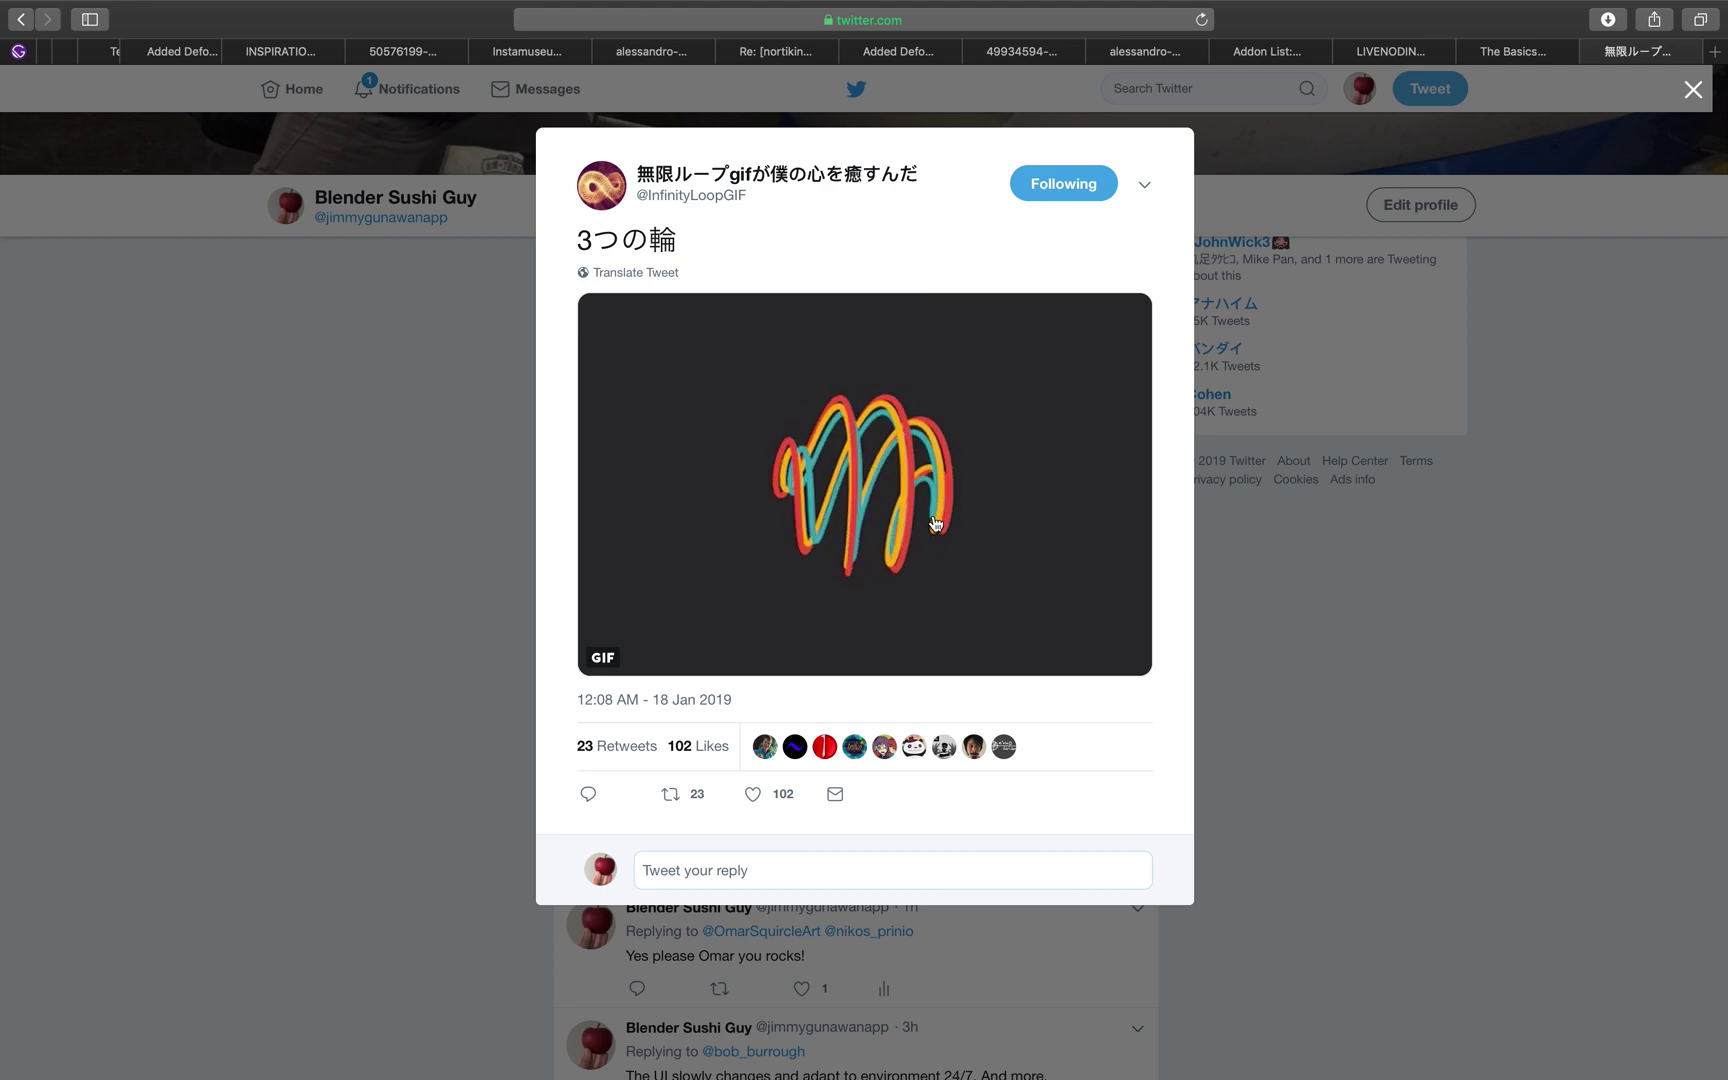
Switch to the desktop, launch Blender from a Finder window and make its window full screen
{"action": "key", "text": "ctrl+Left"}
{"action": "left_click", "coordinate": [1287, 376]}
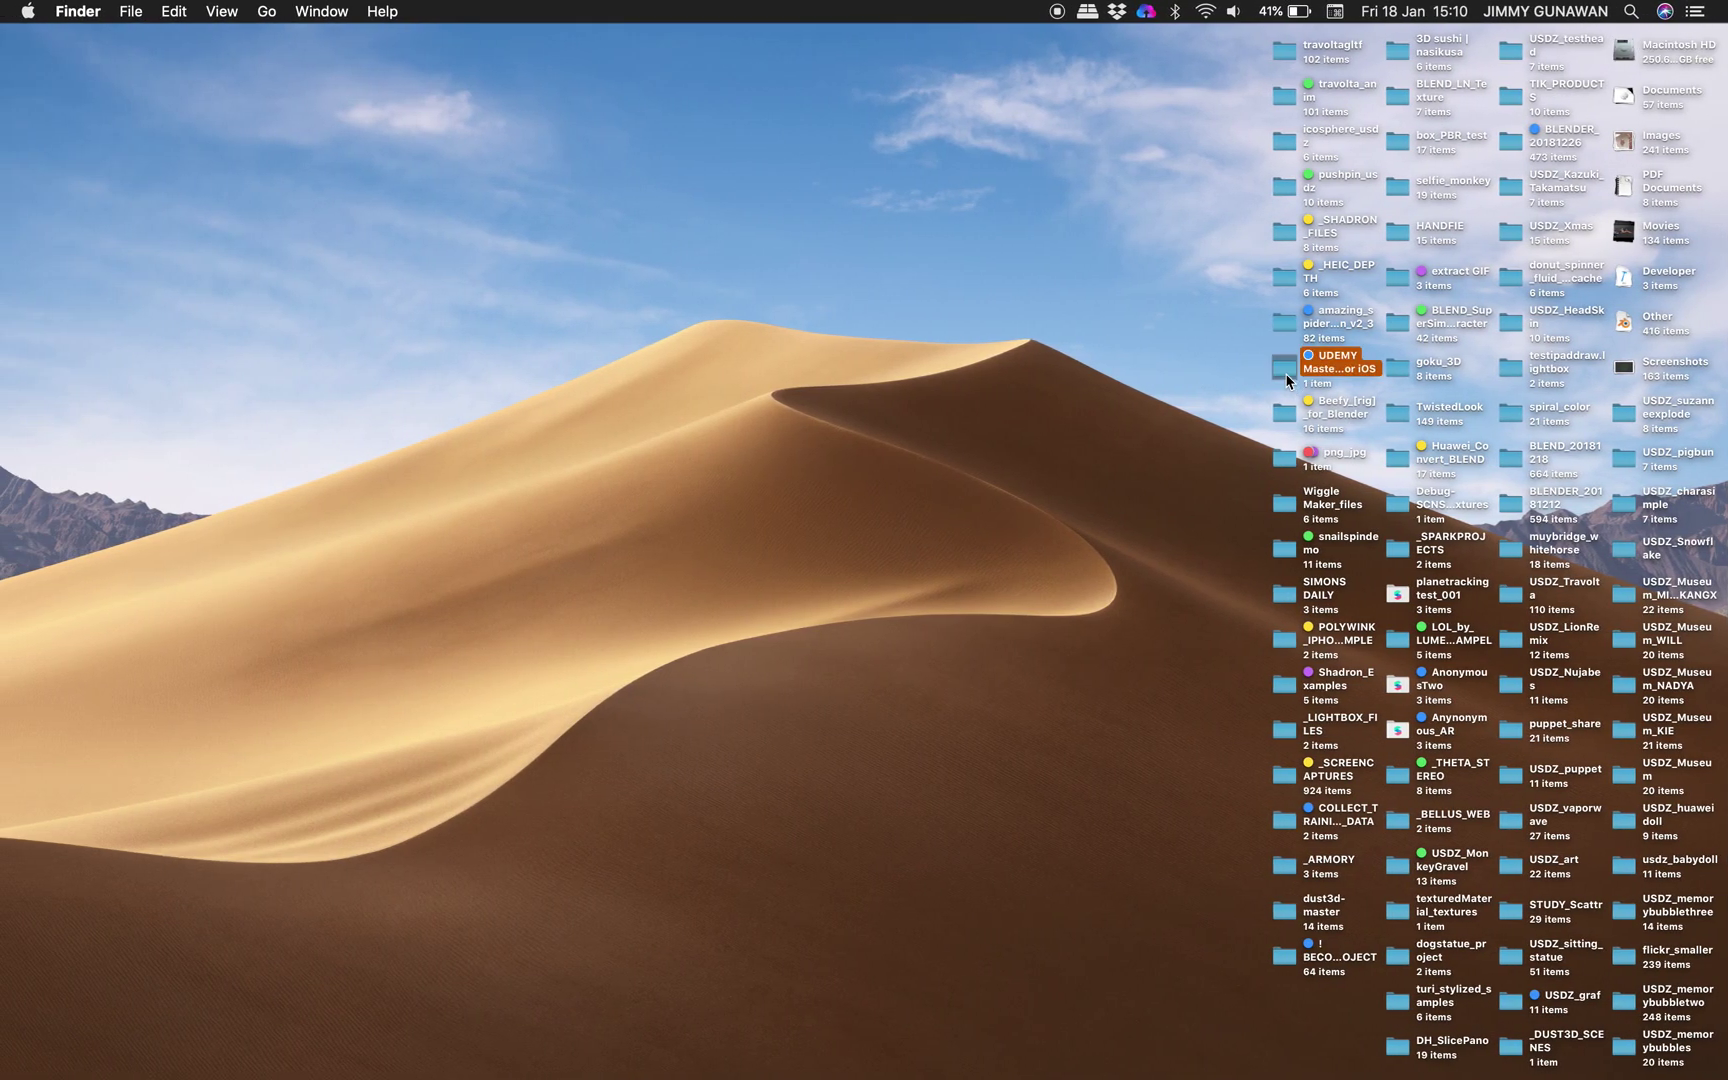
{"action": "key", "text": "super+o"}
{"action": "left_click", "coordinate": [617, 322]}
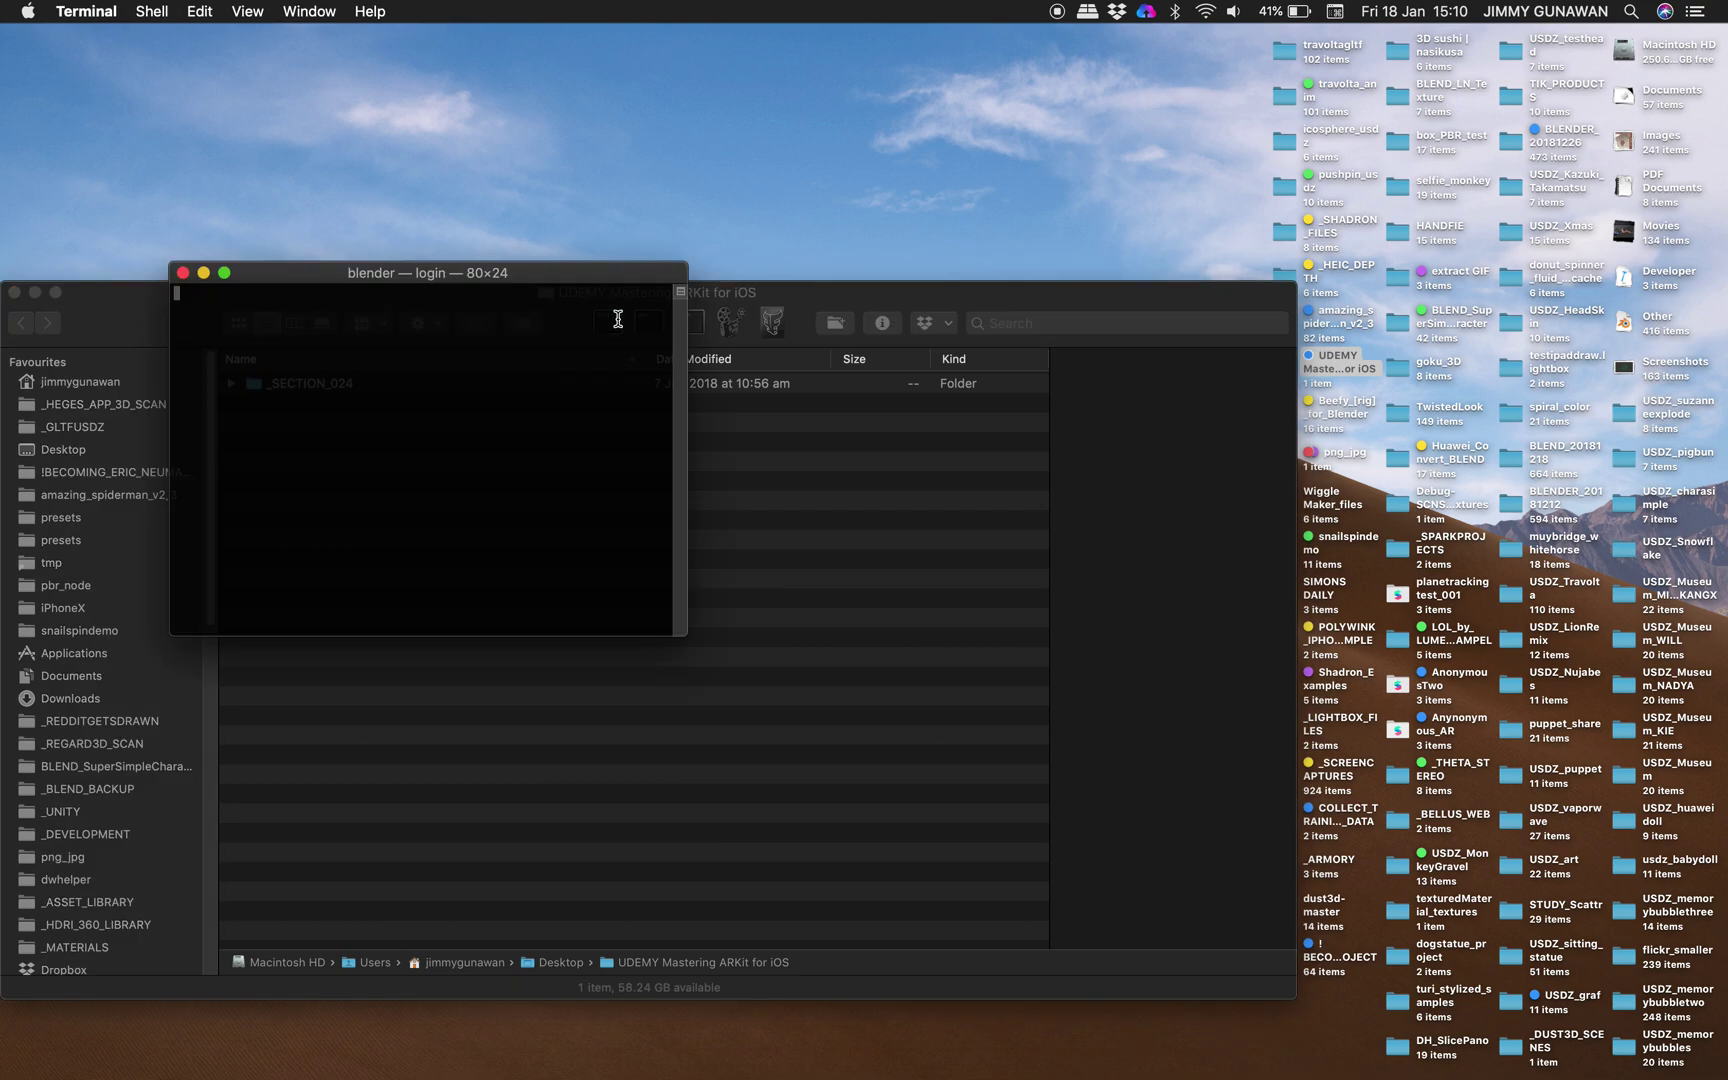
{"action": "key", "text": "ctrl+Right"}
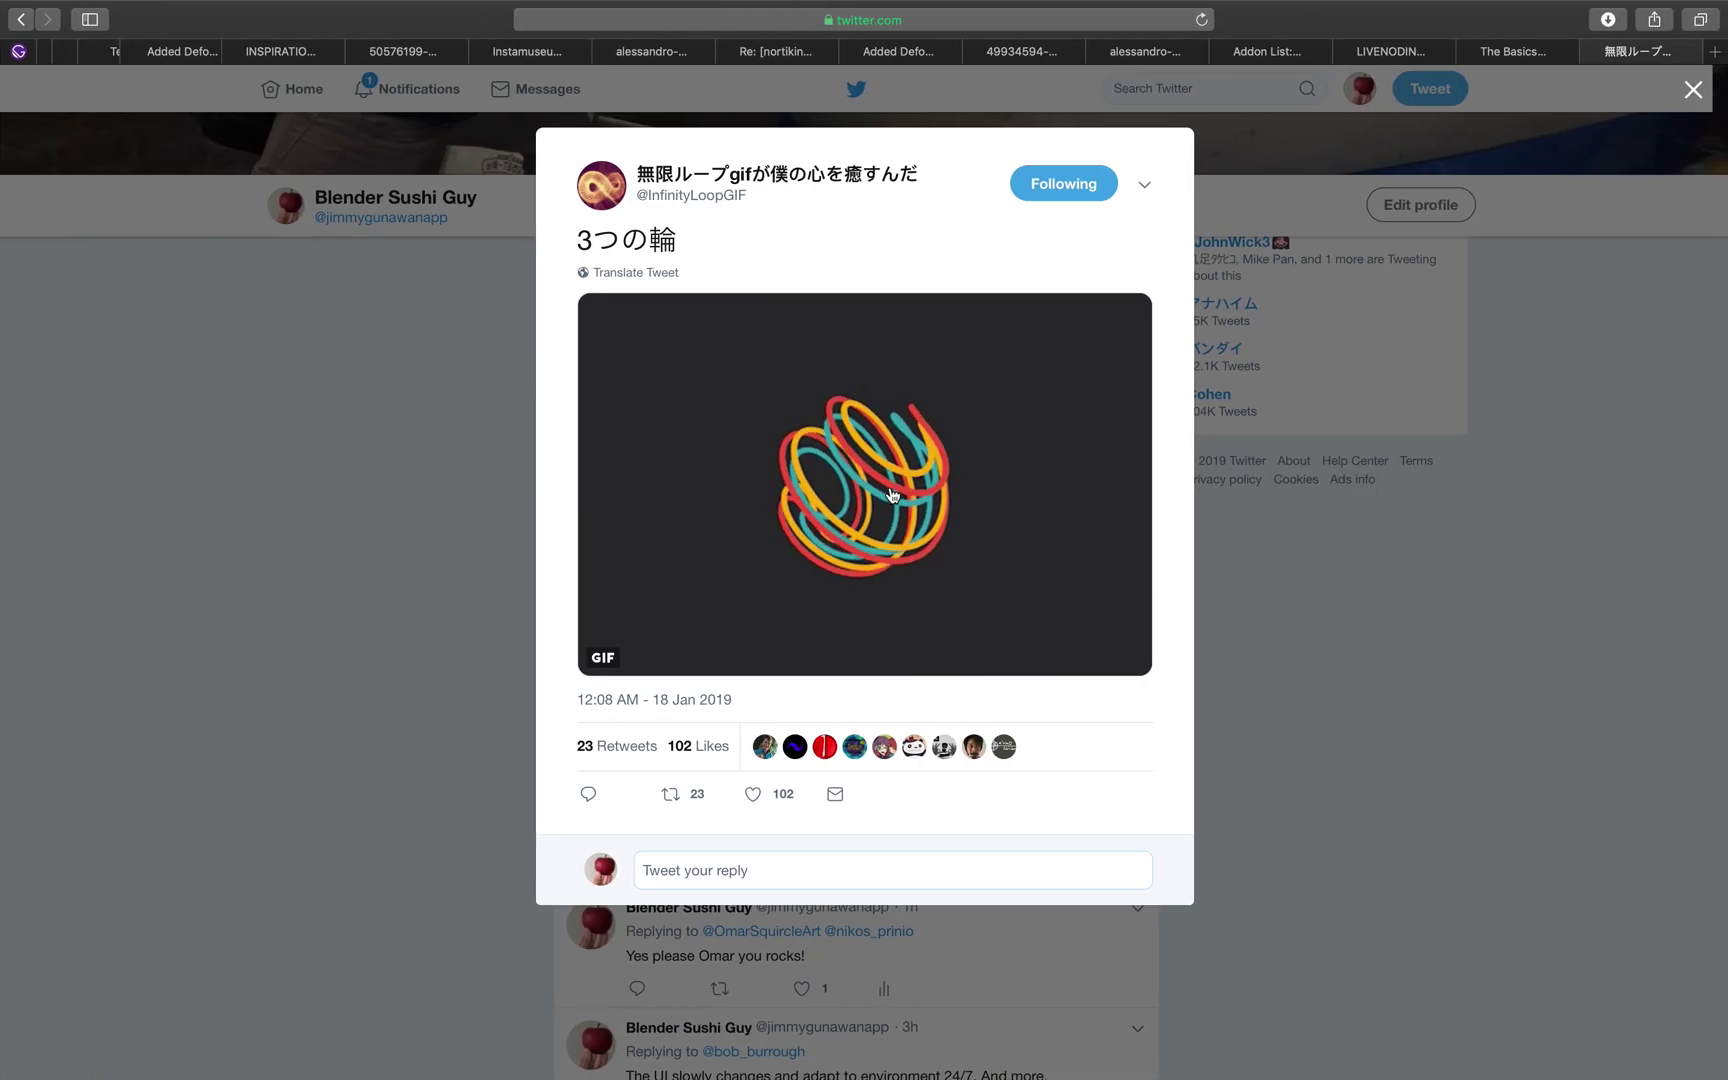
{"action": "key", "text": "ctrl+Left"}
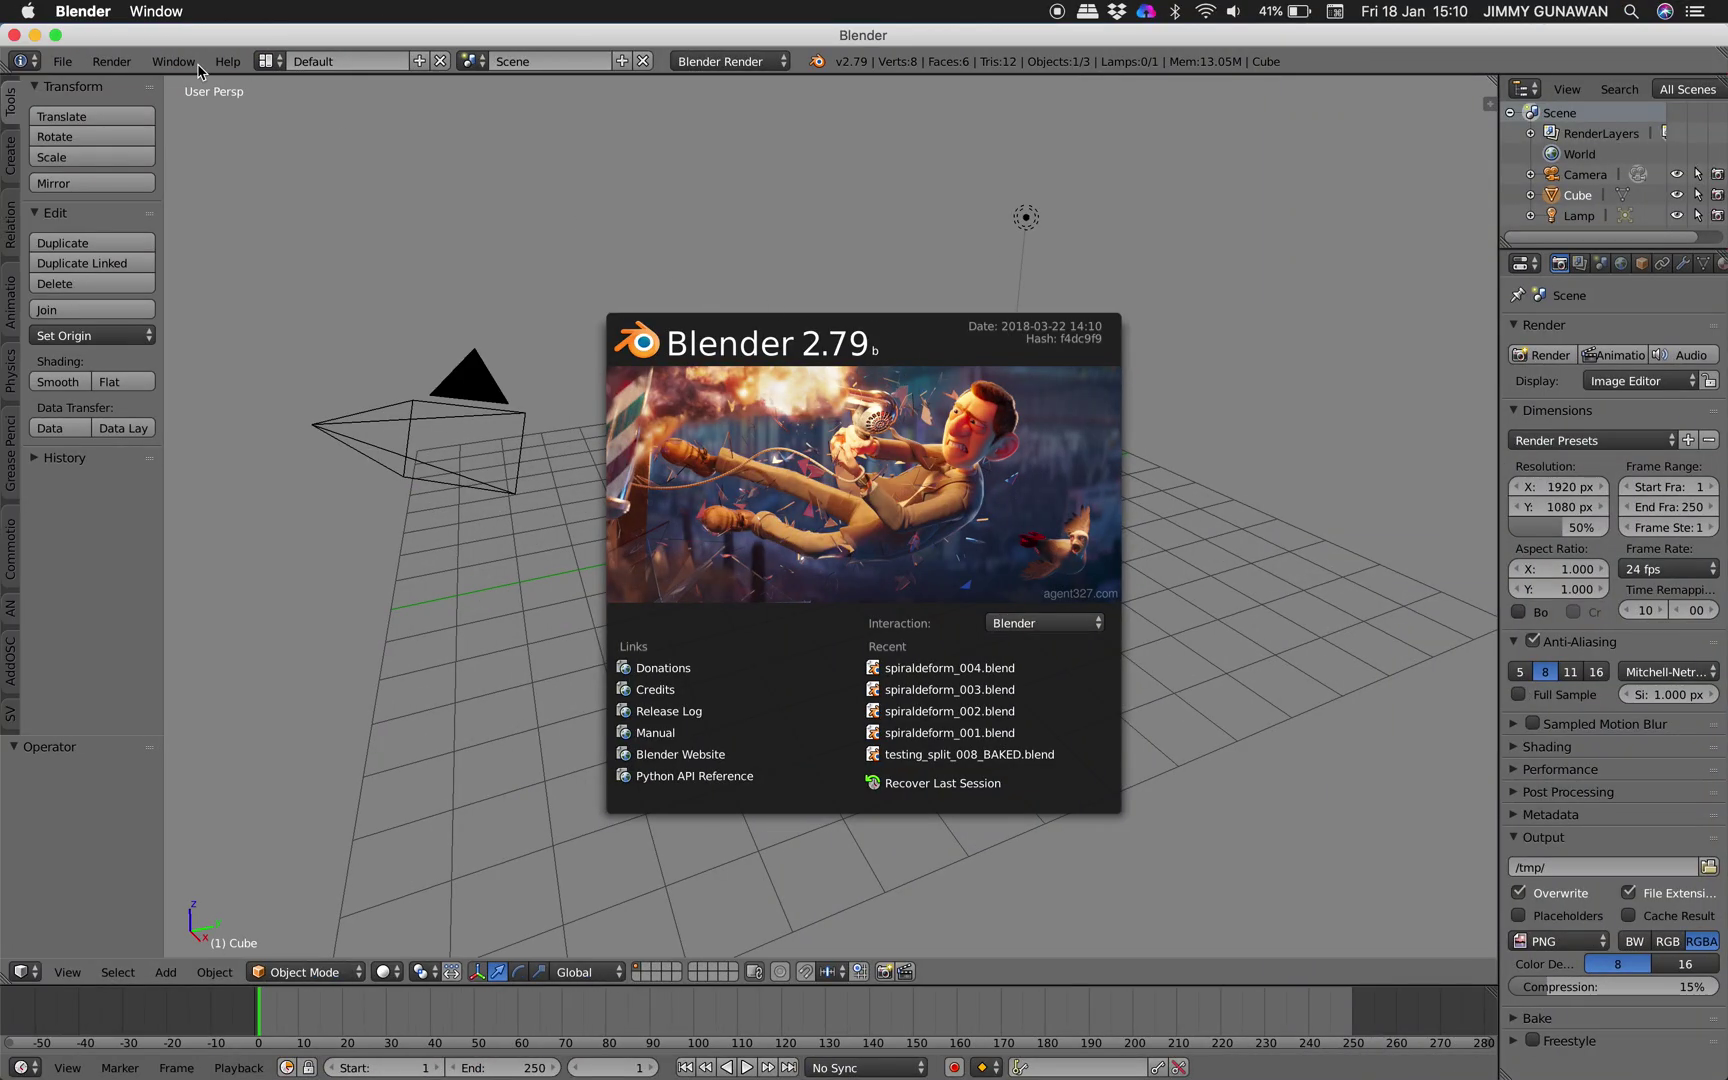
{"action": "left_click", "coordinate": [56, 36]}
Dismiss the splash screen and delete all default objects from the scene
{"action": "left_click", "coordinate": [576, 222]}
{"action": "key", "text": "a"}
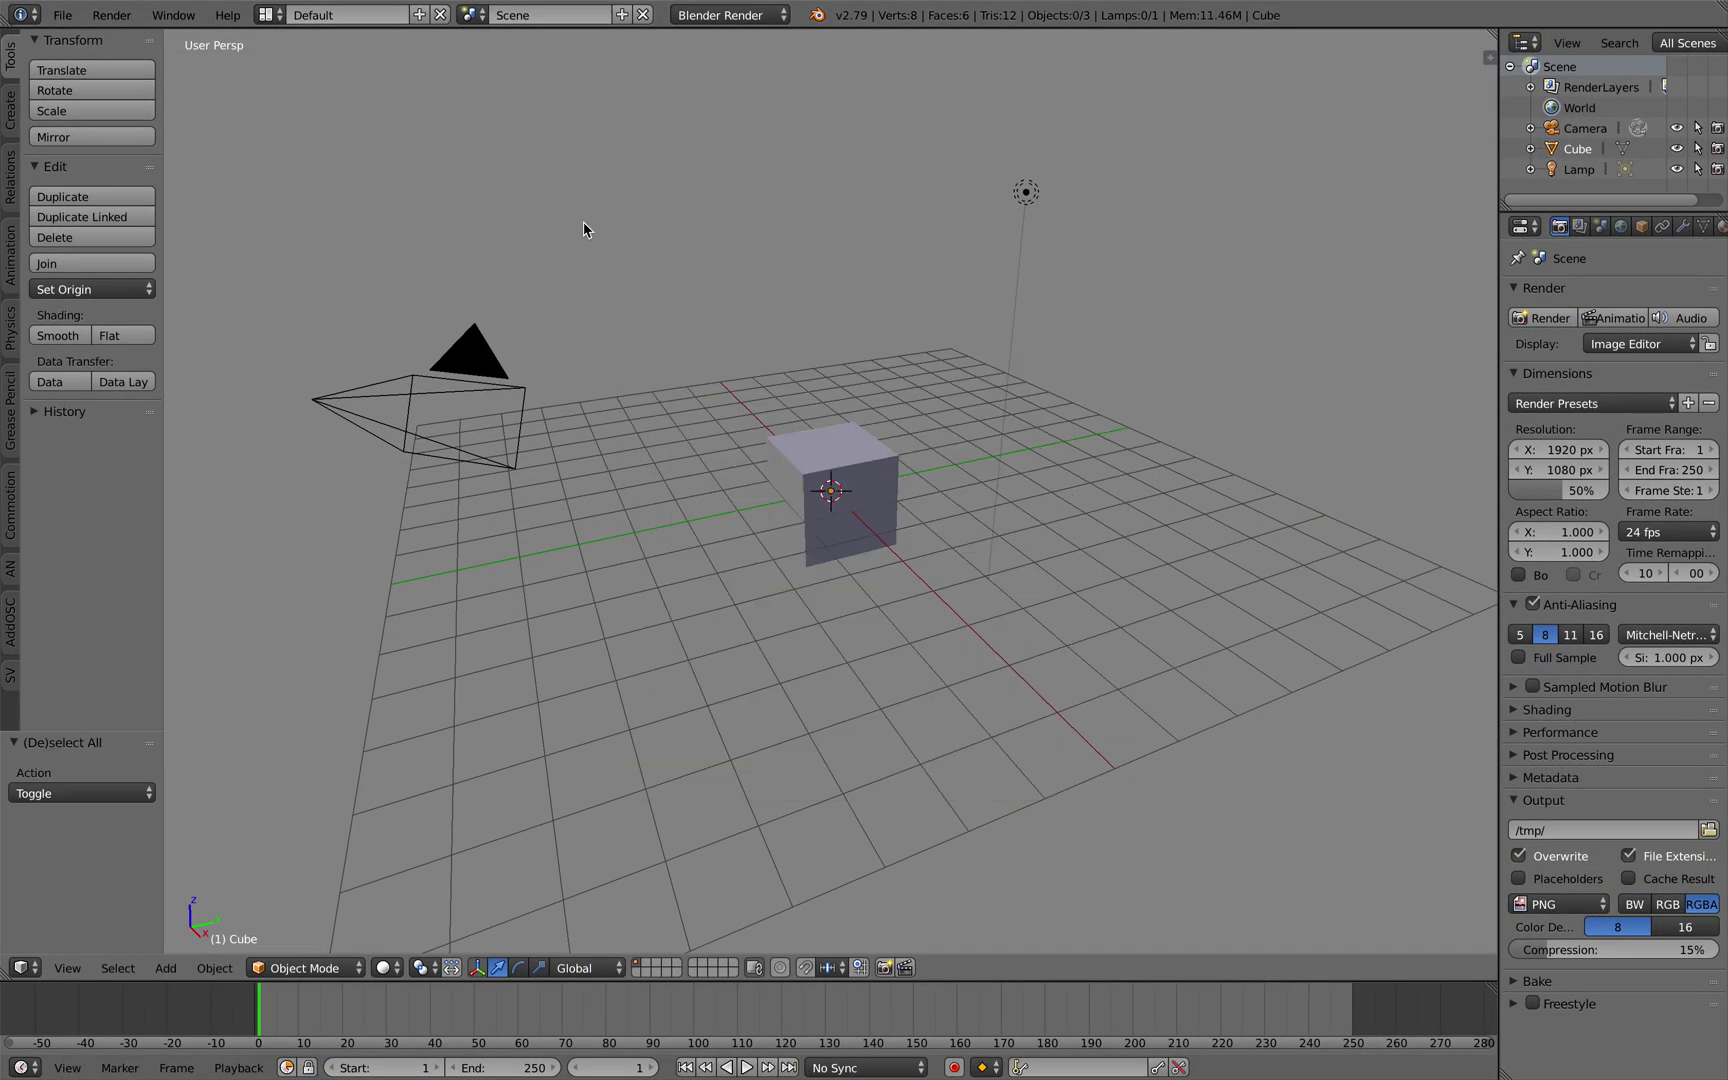
{"action": "key", "text": "a"}
{"action": "key", "text": "x"}
{"action": "left_click", "coordinate": [584, 225]}
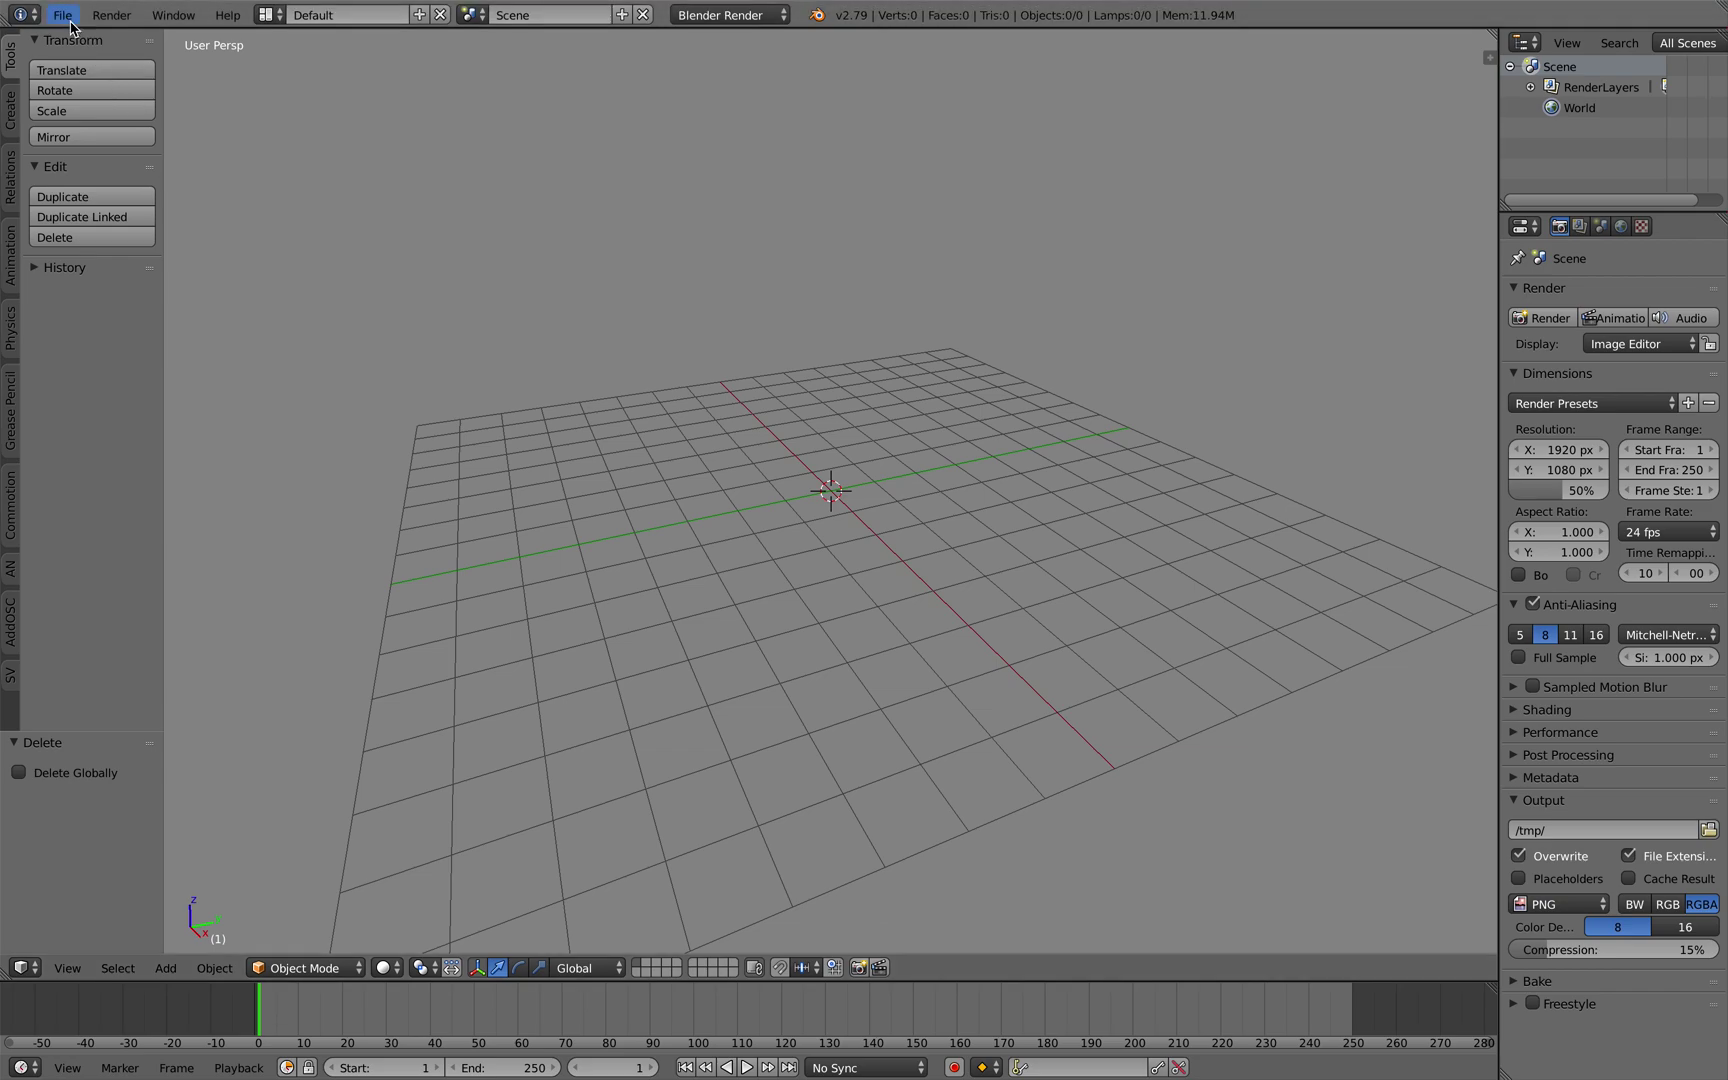
Save the scene on the Desktop as circle_twisted_001.blend
{"action": "left_click", "coordinate": [62, 14]}
{"action": "left_click", "coordinate": [103, 193]}
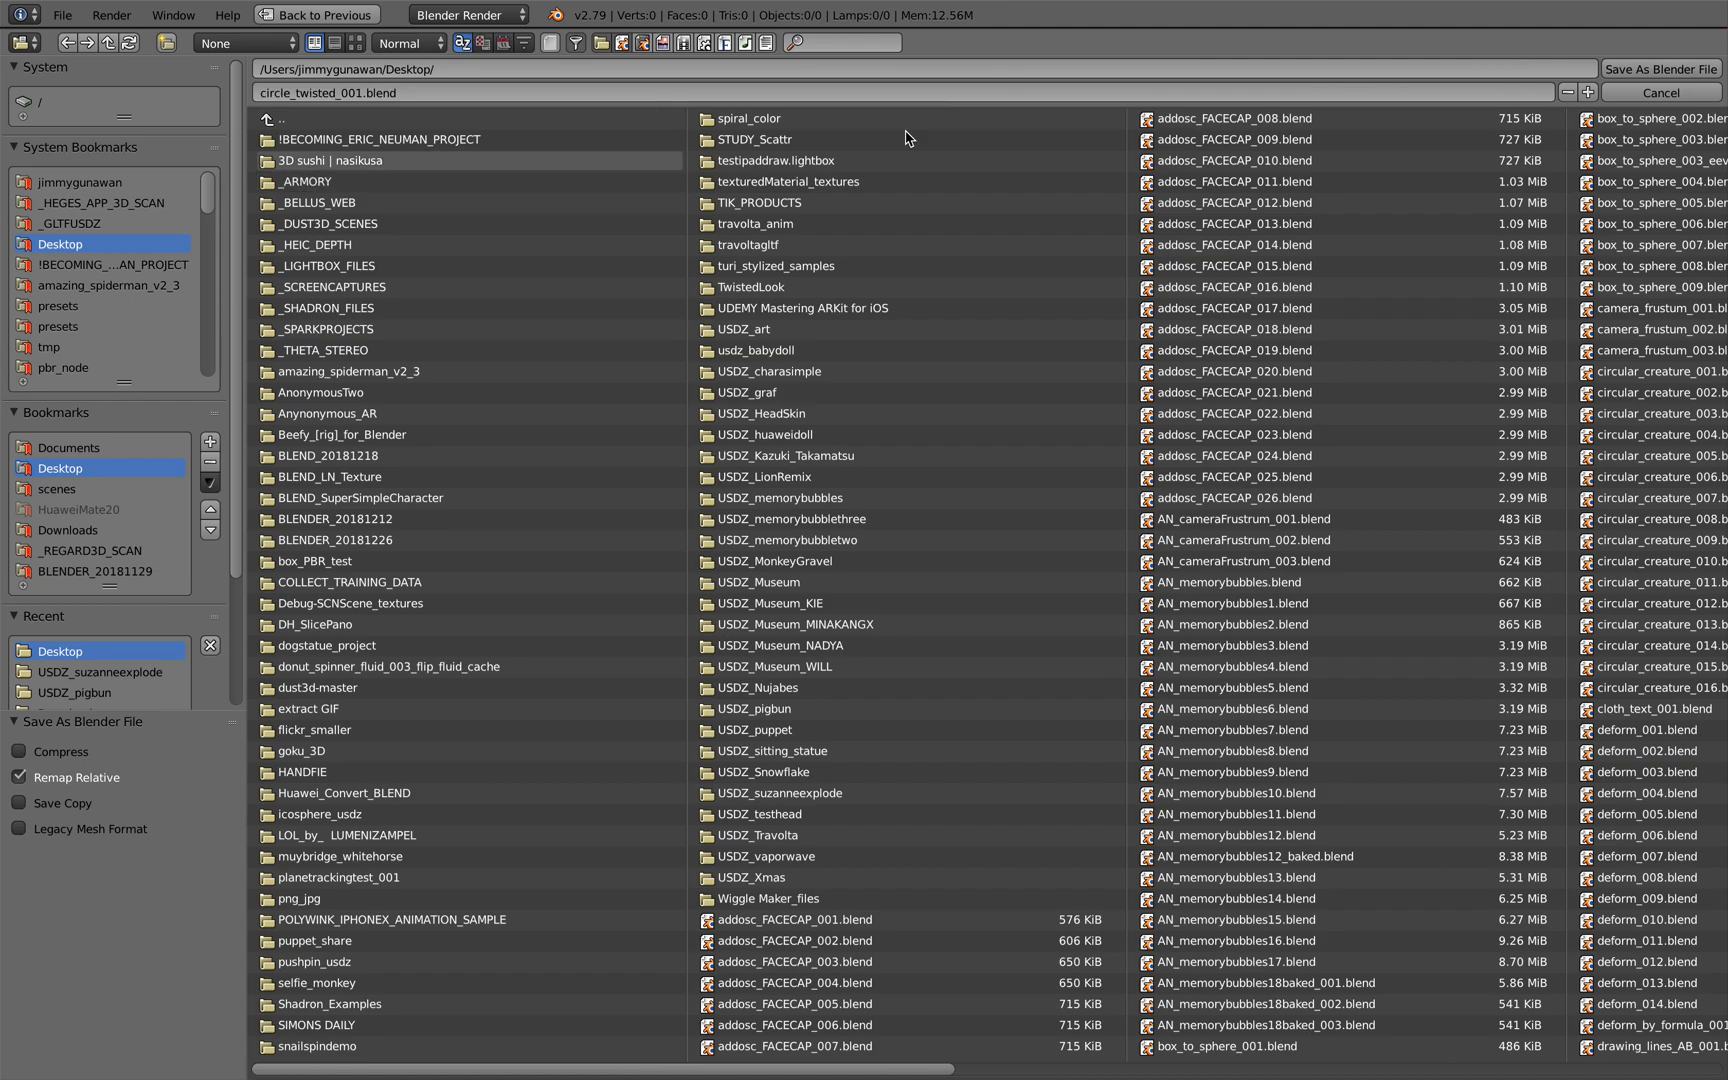
{"action": "left_click", "coordinate": [1661, 69]}
Split the 3D view horizontally and turn the upper area into a Node Editor with a new Sverchok node tree
{"action": "middle_click_drag", "start_coordinate": [896, 560], "coordinate": [808, 560]}
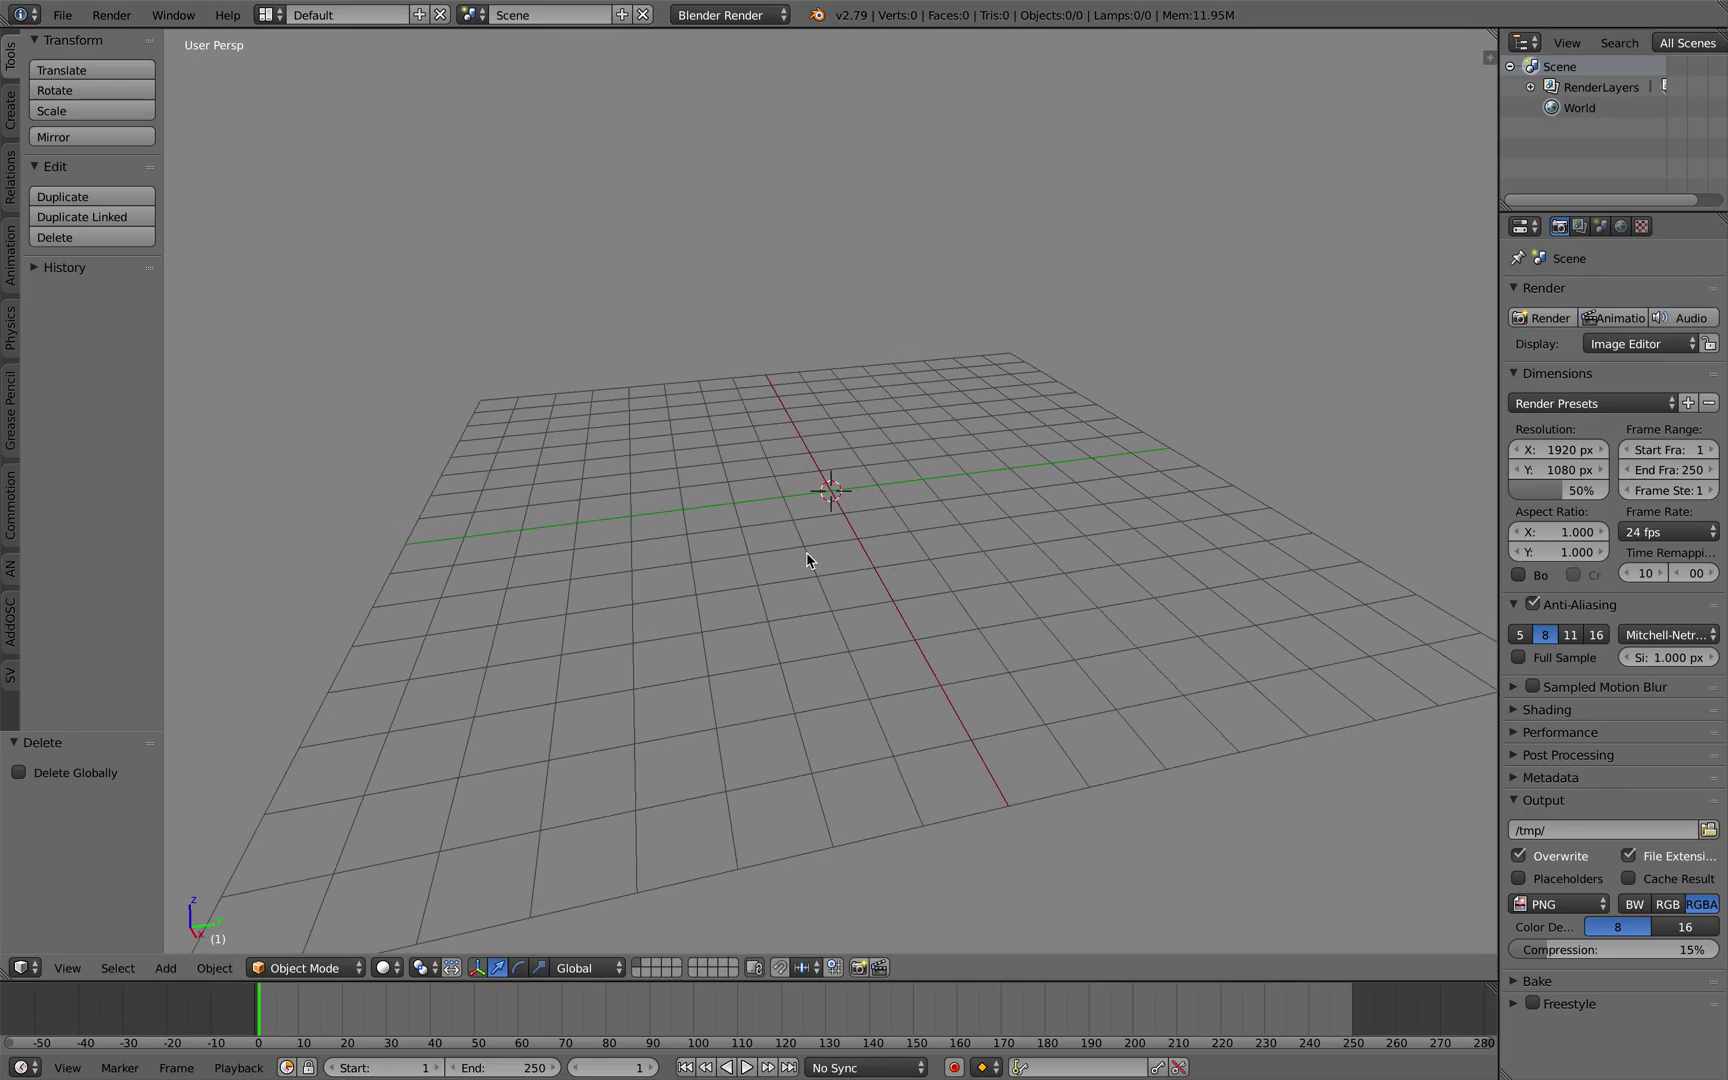
{"action": "left_click_drag", "start_coordinate": [1491, 35], "coordinate": [1480, 471]}
{"action": "left_click", "coordinate": [18, 460]}
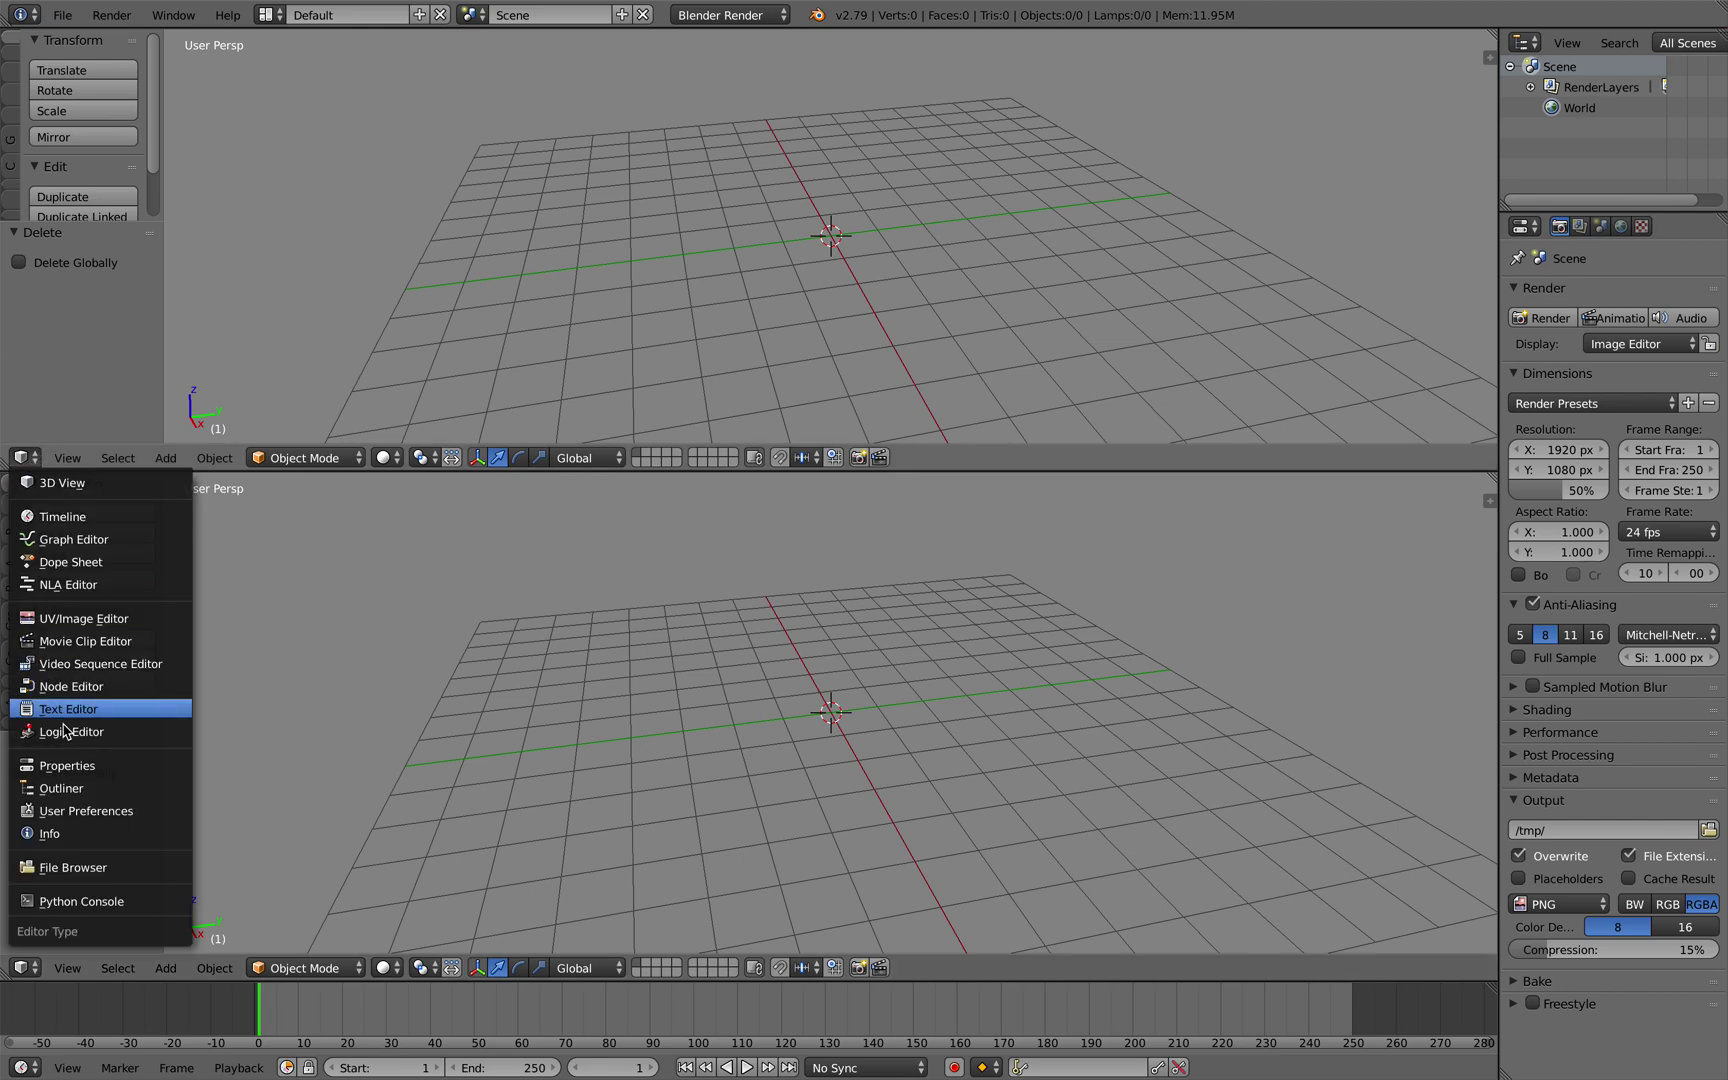
{"action": "left_click", "coordinate": [92, 686]}
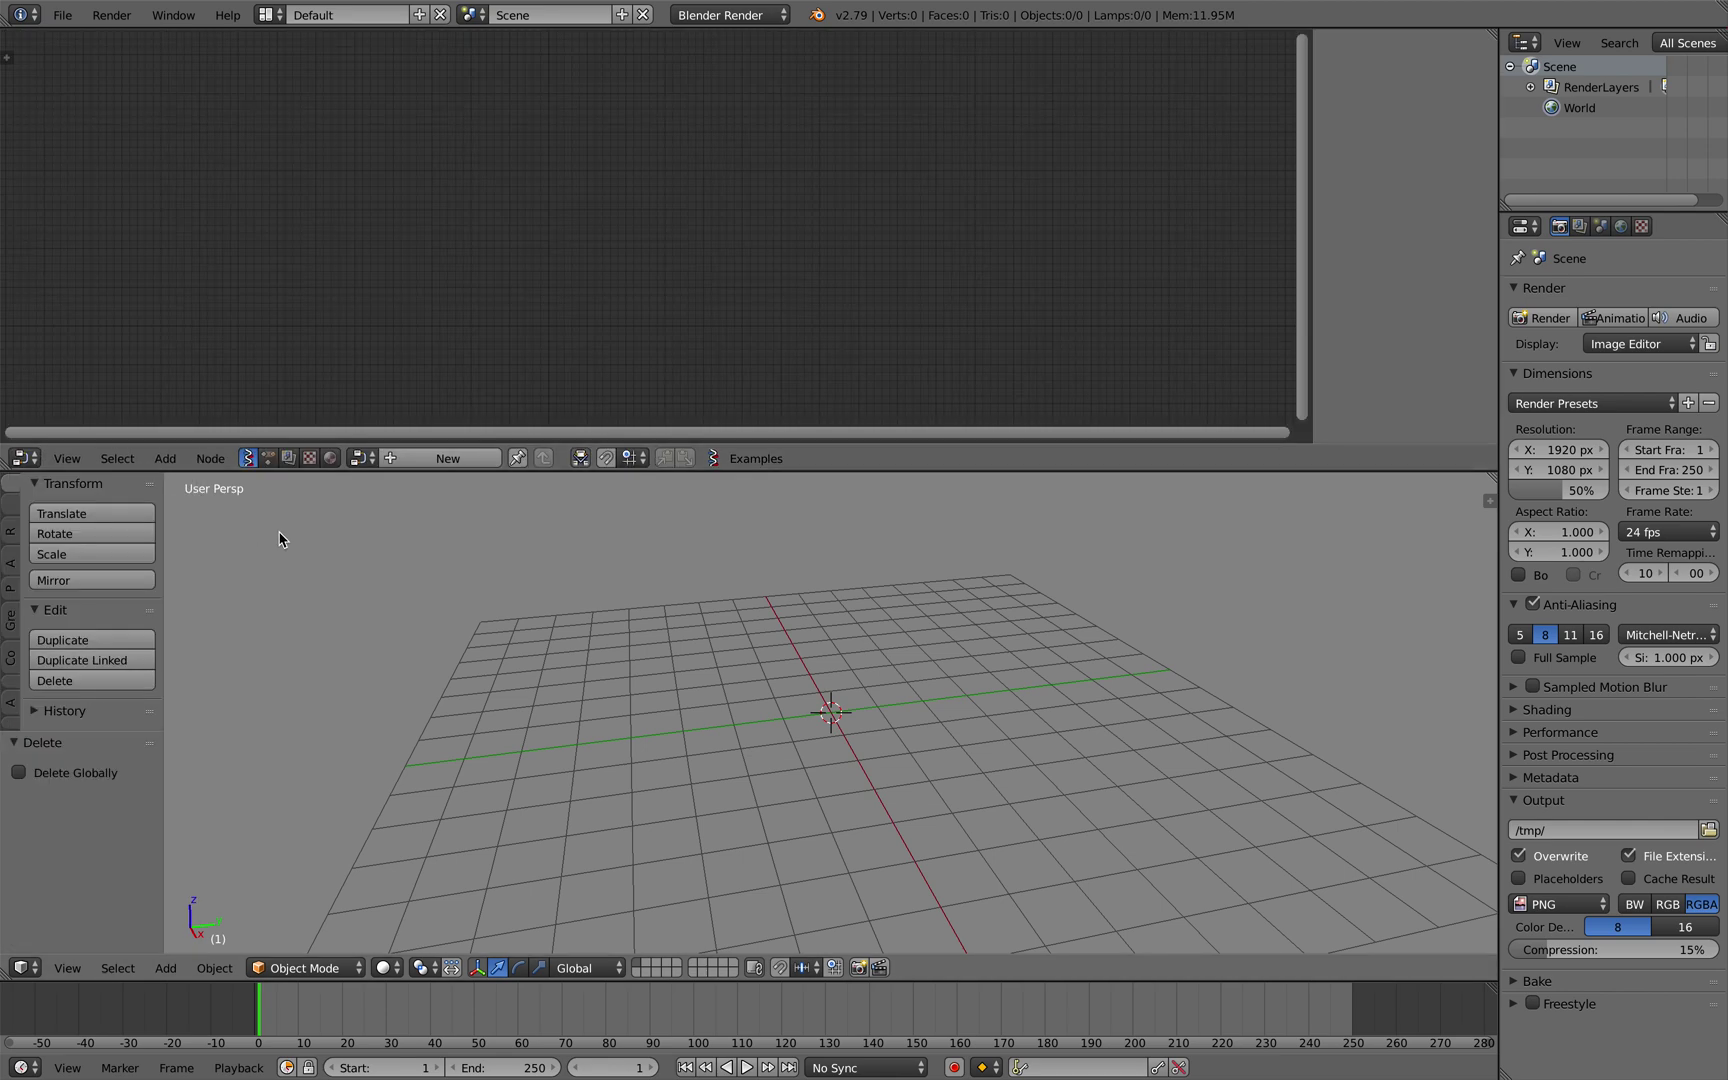
{"action": "left_click", "coordinate": [404, 463]}
Add a Circle node to the Sverchok node tree and save the file
{"action": "key", "text": "shift+a"}
{"action": "left_click", "coordinate": [478, 288]}
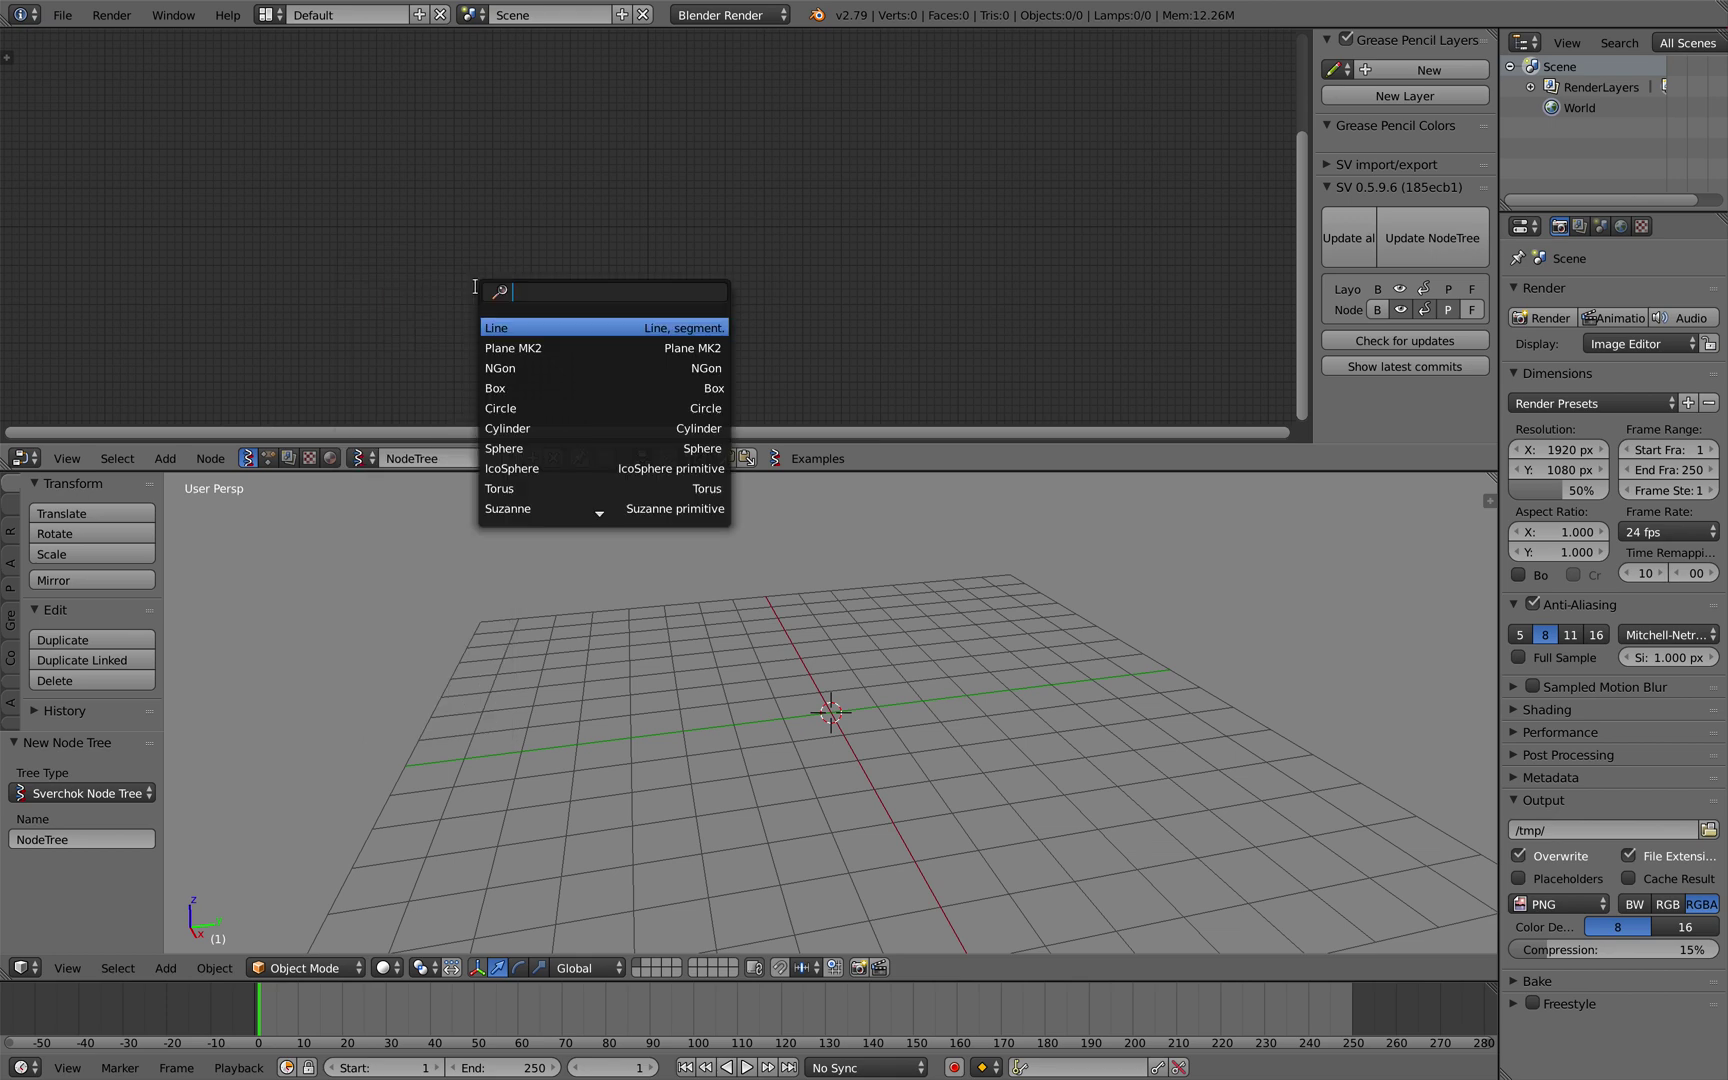
{"action": "type", "text": "cir"}
{"action": "key", "text": "Return"}
{"action": "left_click", "coordinate": [449, 189]}
{"action": "scroll", "coordinate": [450, 190], "scroll_direction": "up", "scroll_amount": 3}
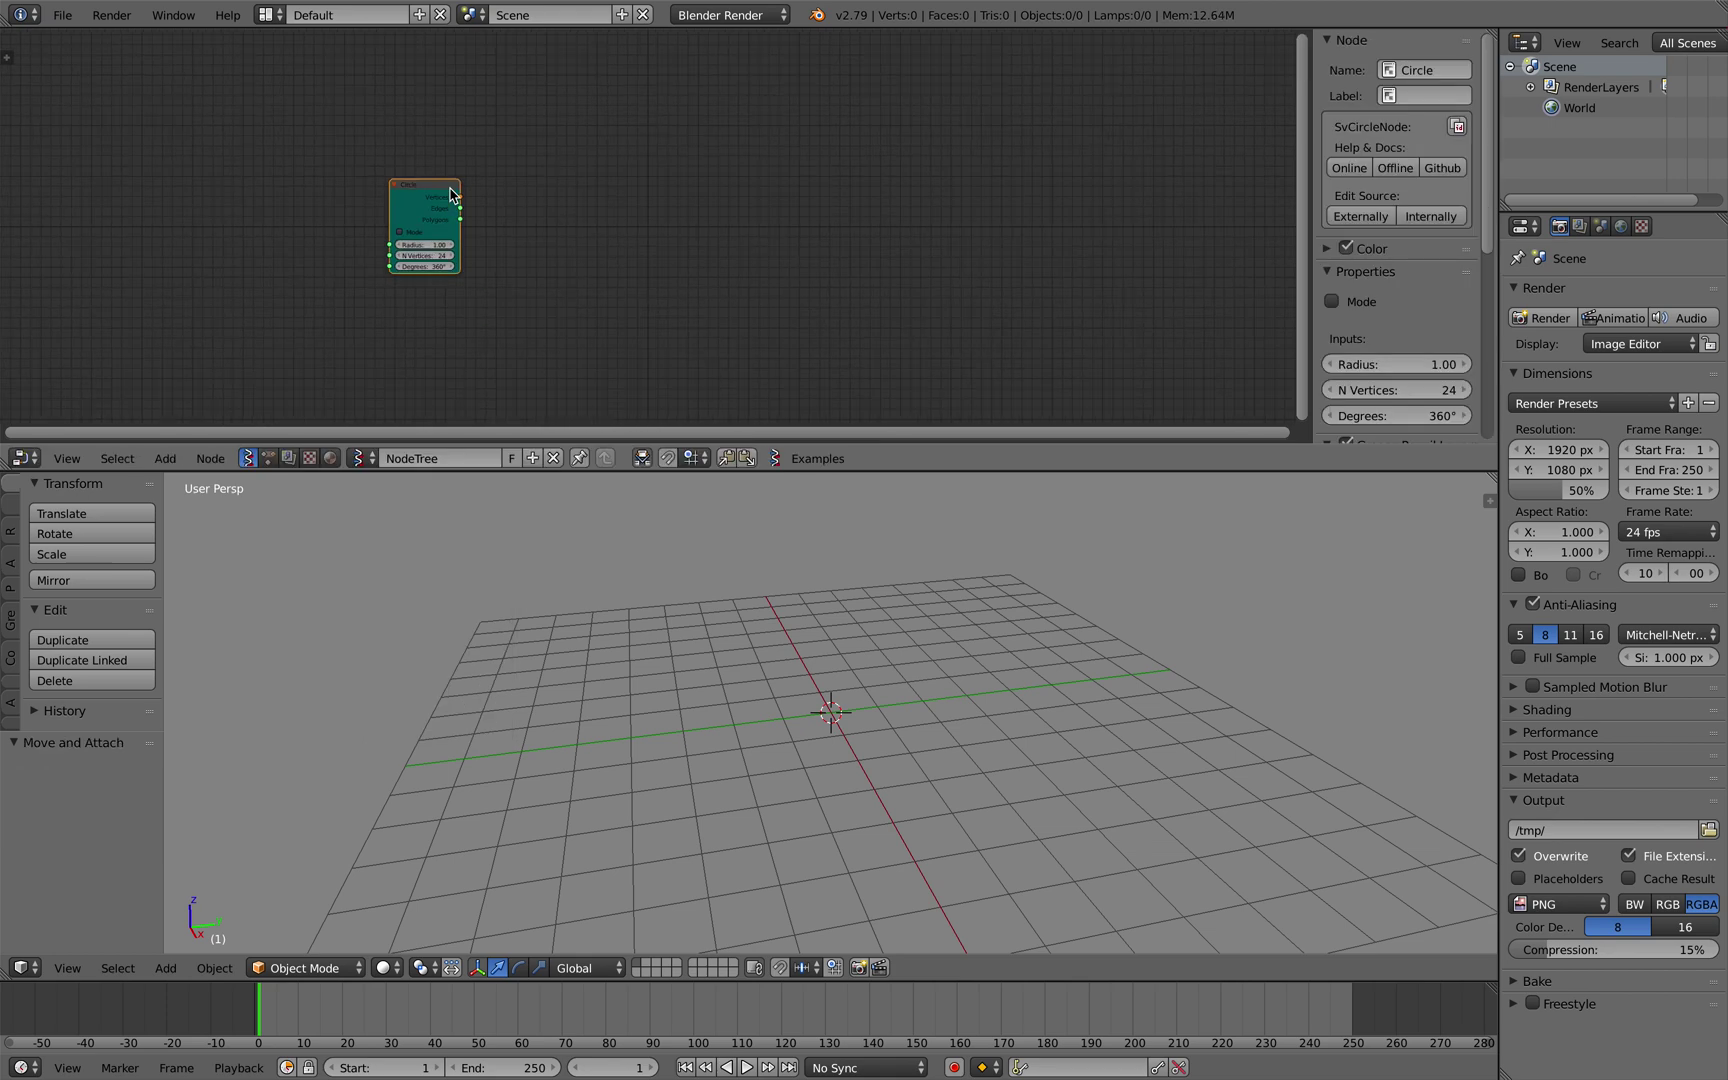
{"action": "key", "text": "ctrl+s"}
{"action": "left_click", "coordinate": [451, 189]}
Add a Viewer Draw node and link the Circle node's vertices and edges to it
{"action": "key", "text": "shift+a"}
{"action": "left_click", "coordinate": [512, 177]}
{"action": "type", "text": "view"}
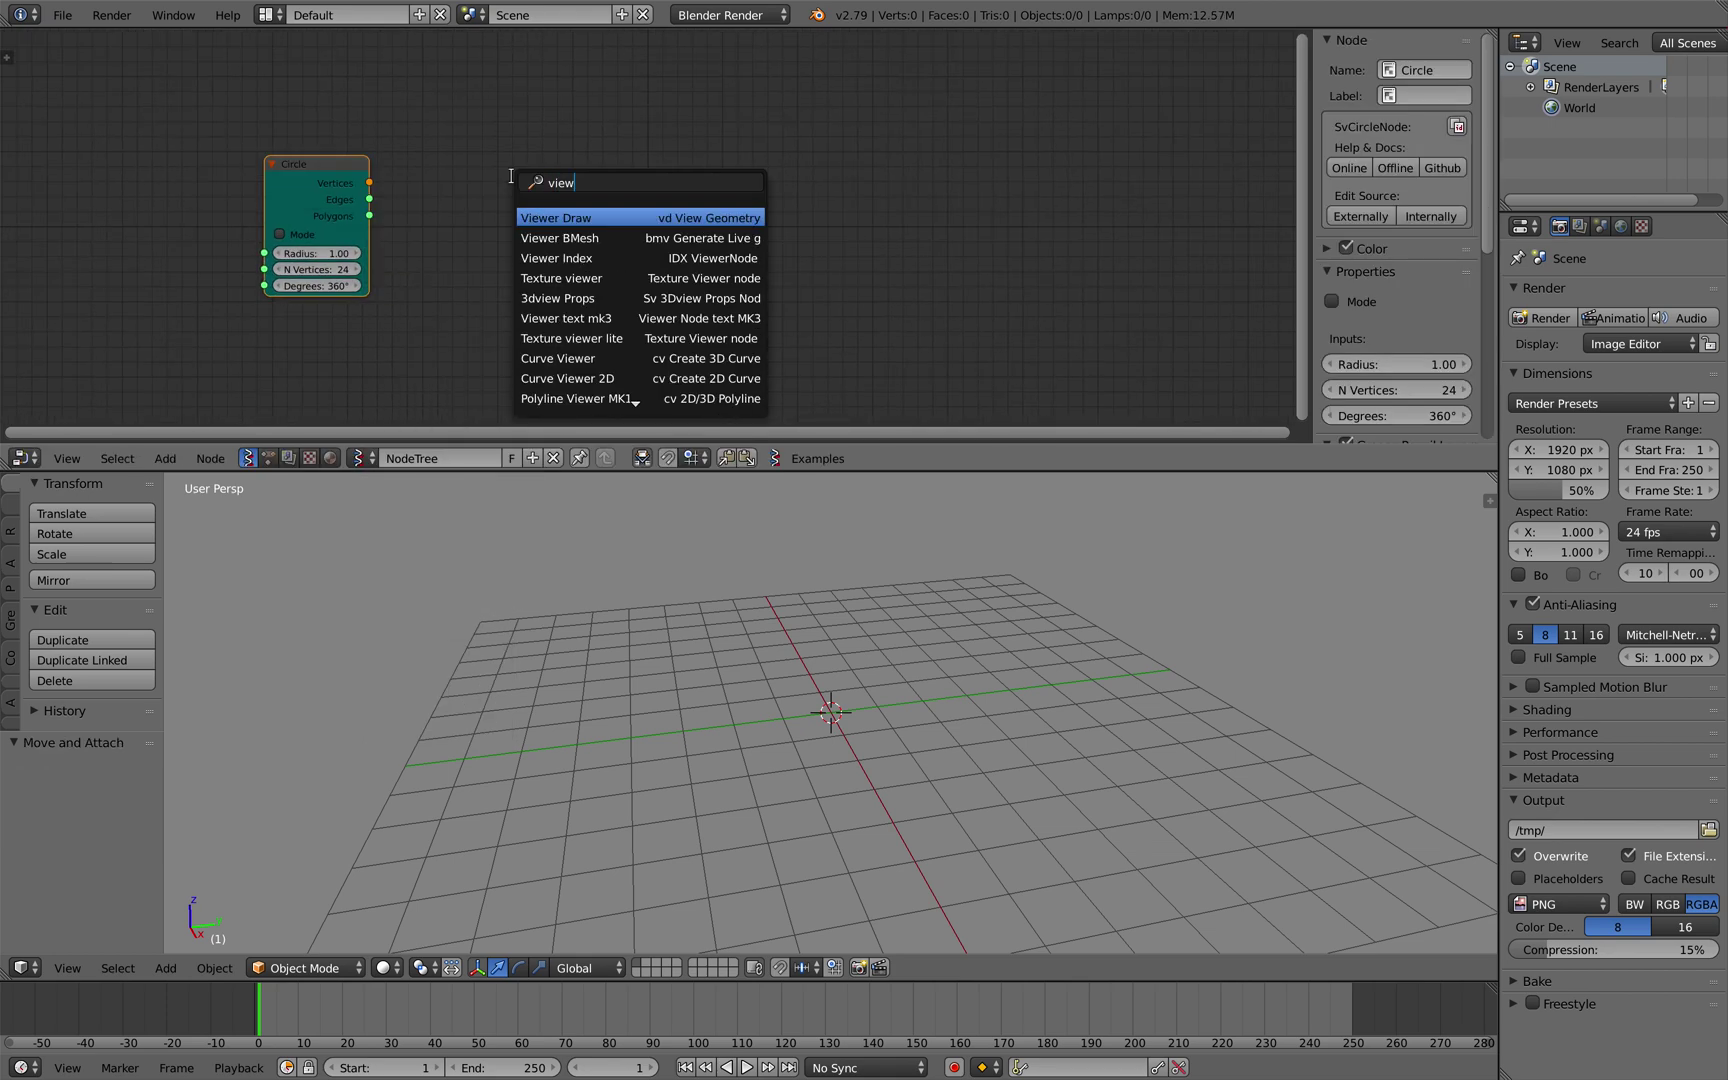
{"action": "key", "text": "Return"}
{"action": "left_click", "coordinate": [546, 162]}
{"action": "mouse_move", "coordinate": [372, 183]}
{"action": "left_mouse_down"}
{"action": "mouse_move", "coordinate": [516, 263]}
{"action": "mouse_move", "coordinate": [413, 239]}
{"action": "mouse_move", "coordinate": [370, 199]}
{"action": "left_mouse_up"}
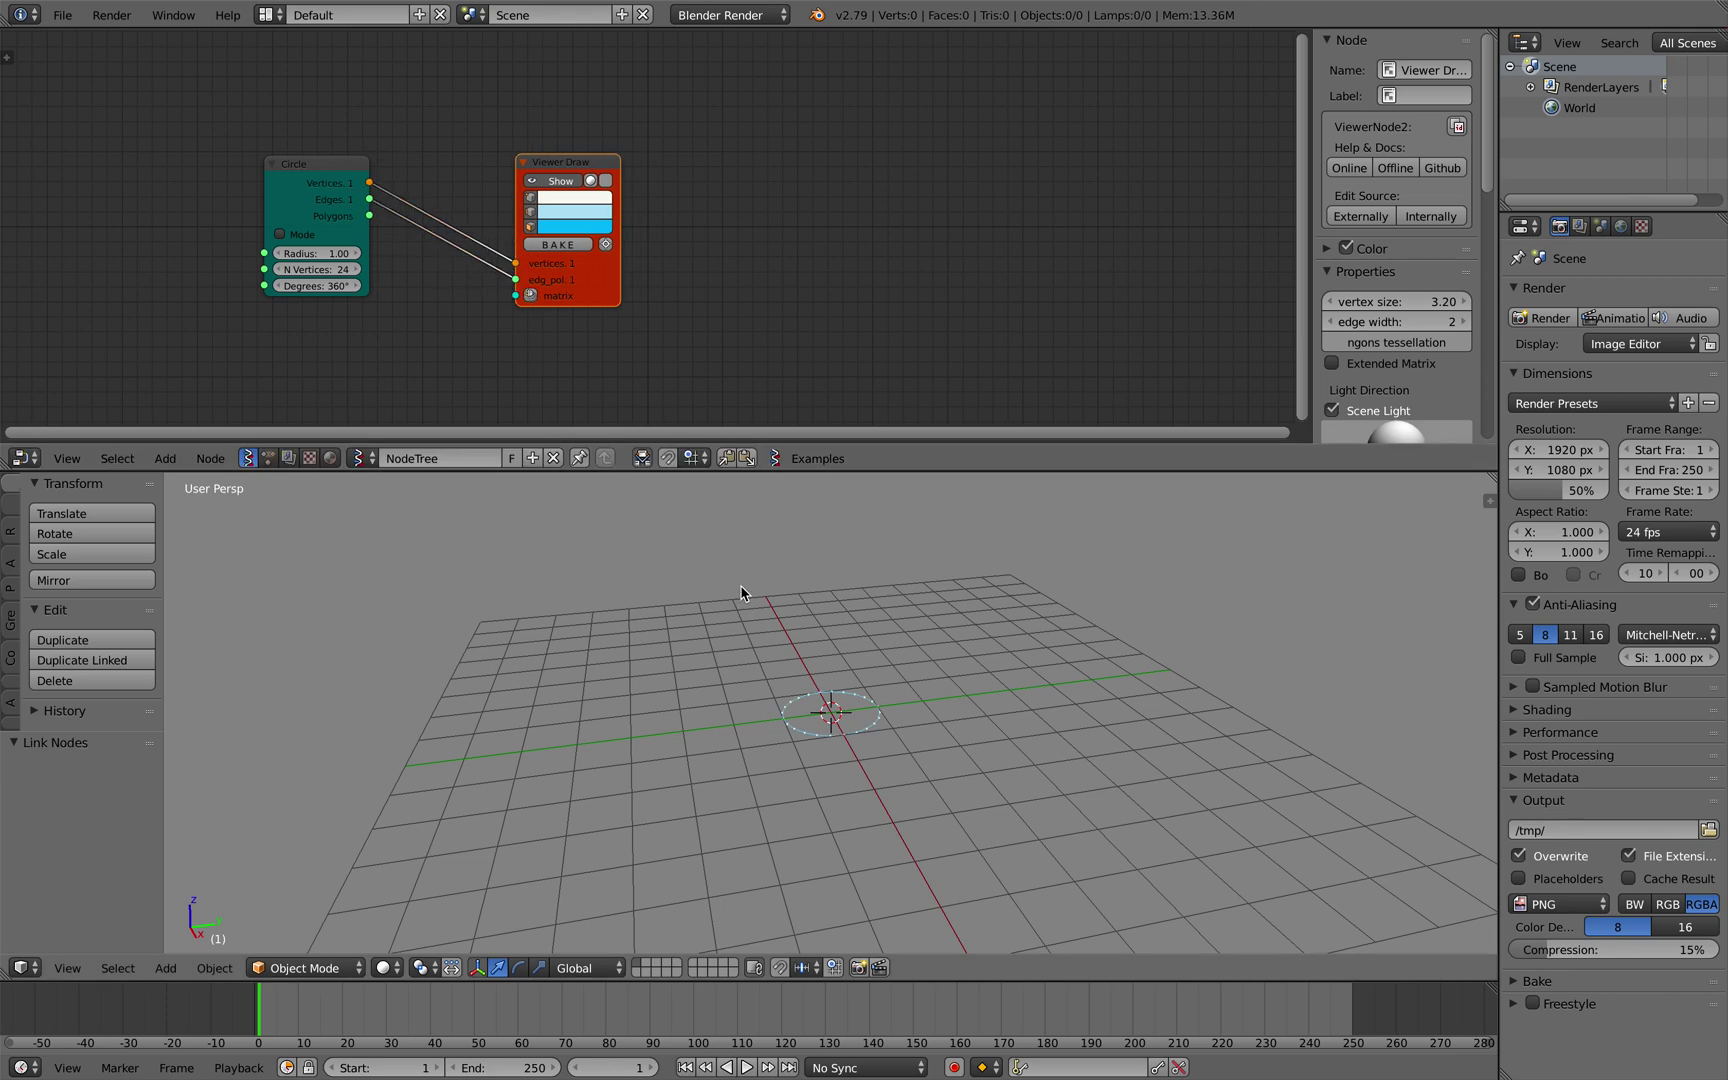
Move the Viewer Draw node farther from the Circle node to make room between them
{"action": "scroll", "coordinate": [742, 587], "scroll_direction": "up", "scroll_amount": 6}
{"action": "scroll", "coordinate": [742, 587], "scroll_direction": "right", "scroll_amount": 3}
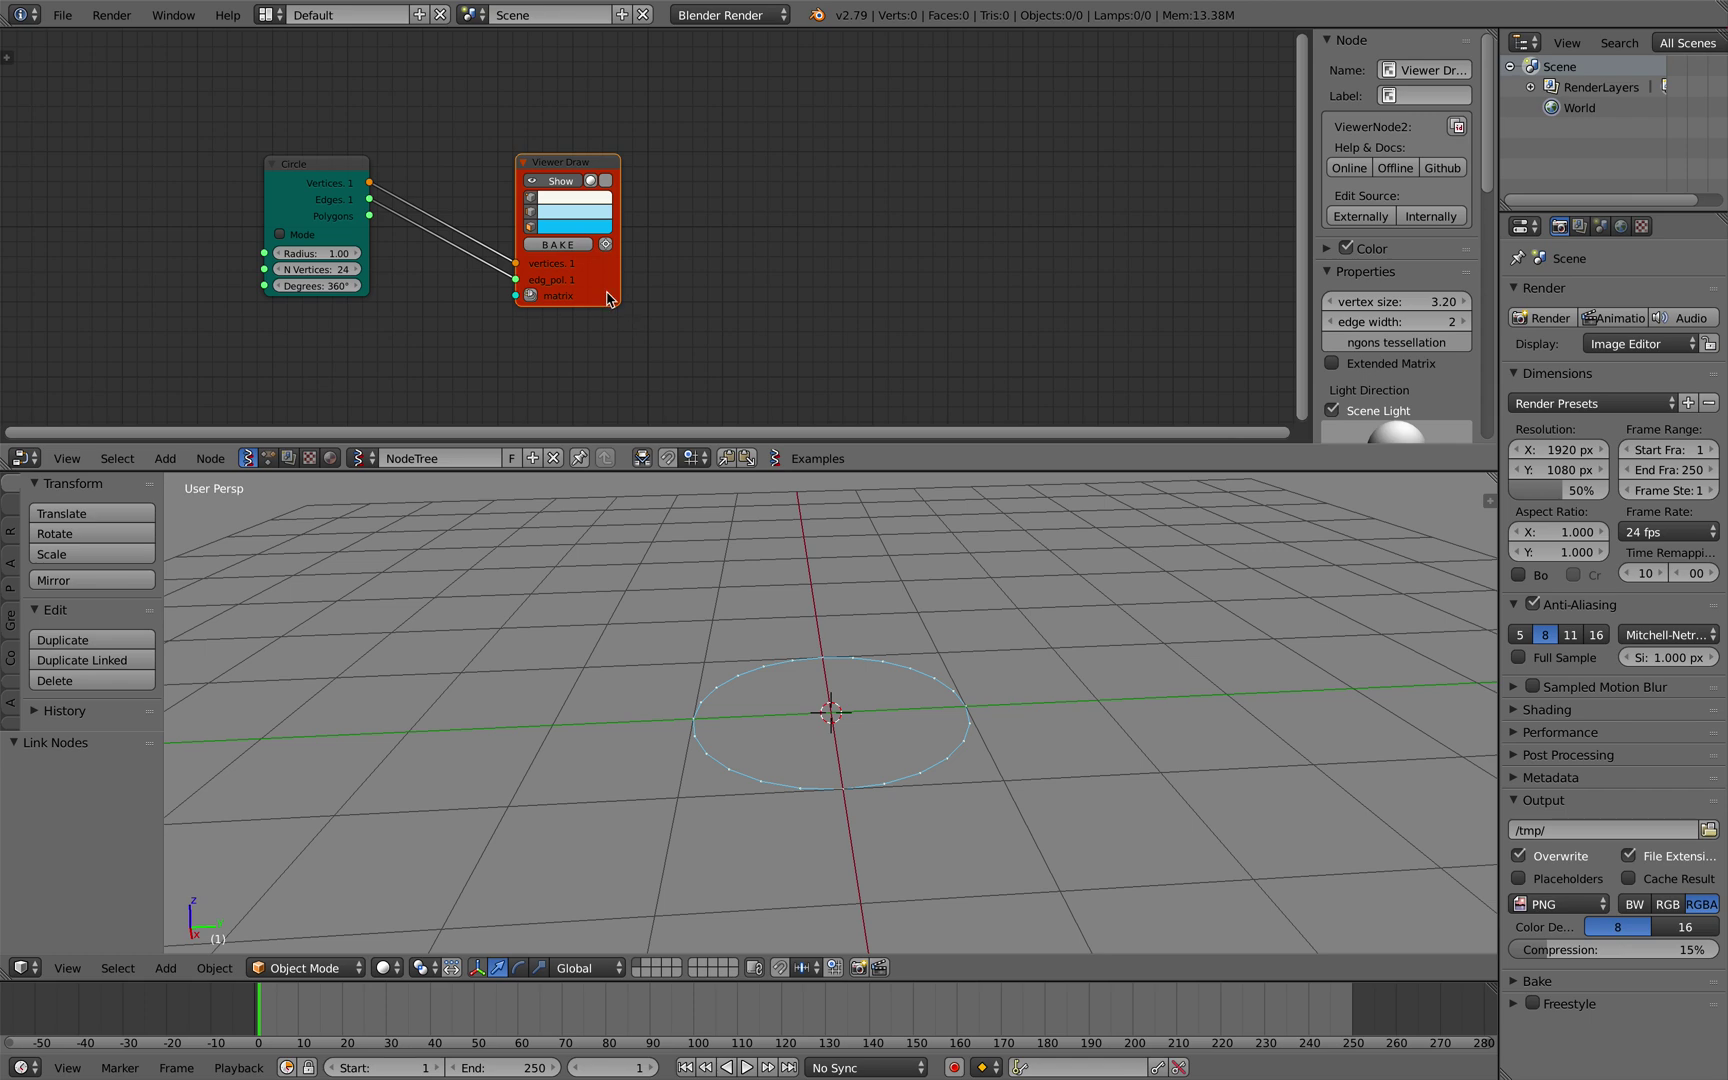
{"action": "left_click_drag", "start_coordinate": [605, 289], "coordinate": [832, 295]}
{"action": "middle_click_drag", "start_coordinate": [860, 690], "coordinate": [887, 712]}
{"action": "scroll", "coordinate": [822, 590], "scroll_direction": "right", "scroll_amount": 3}
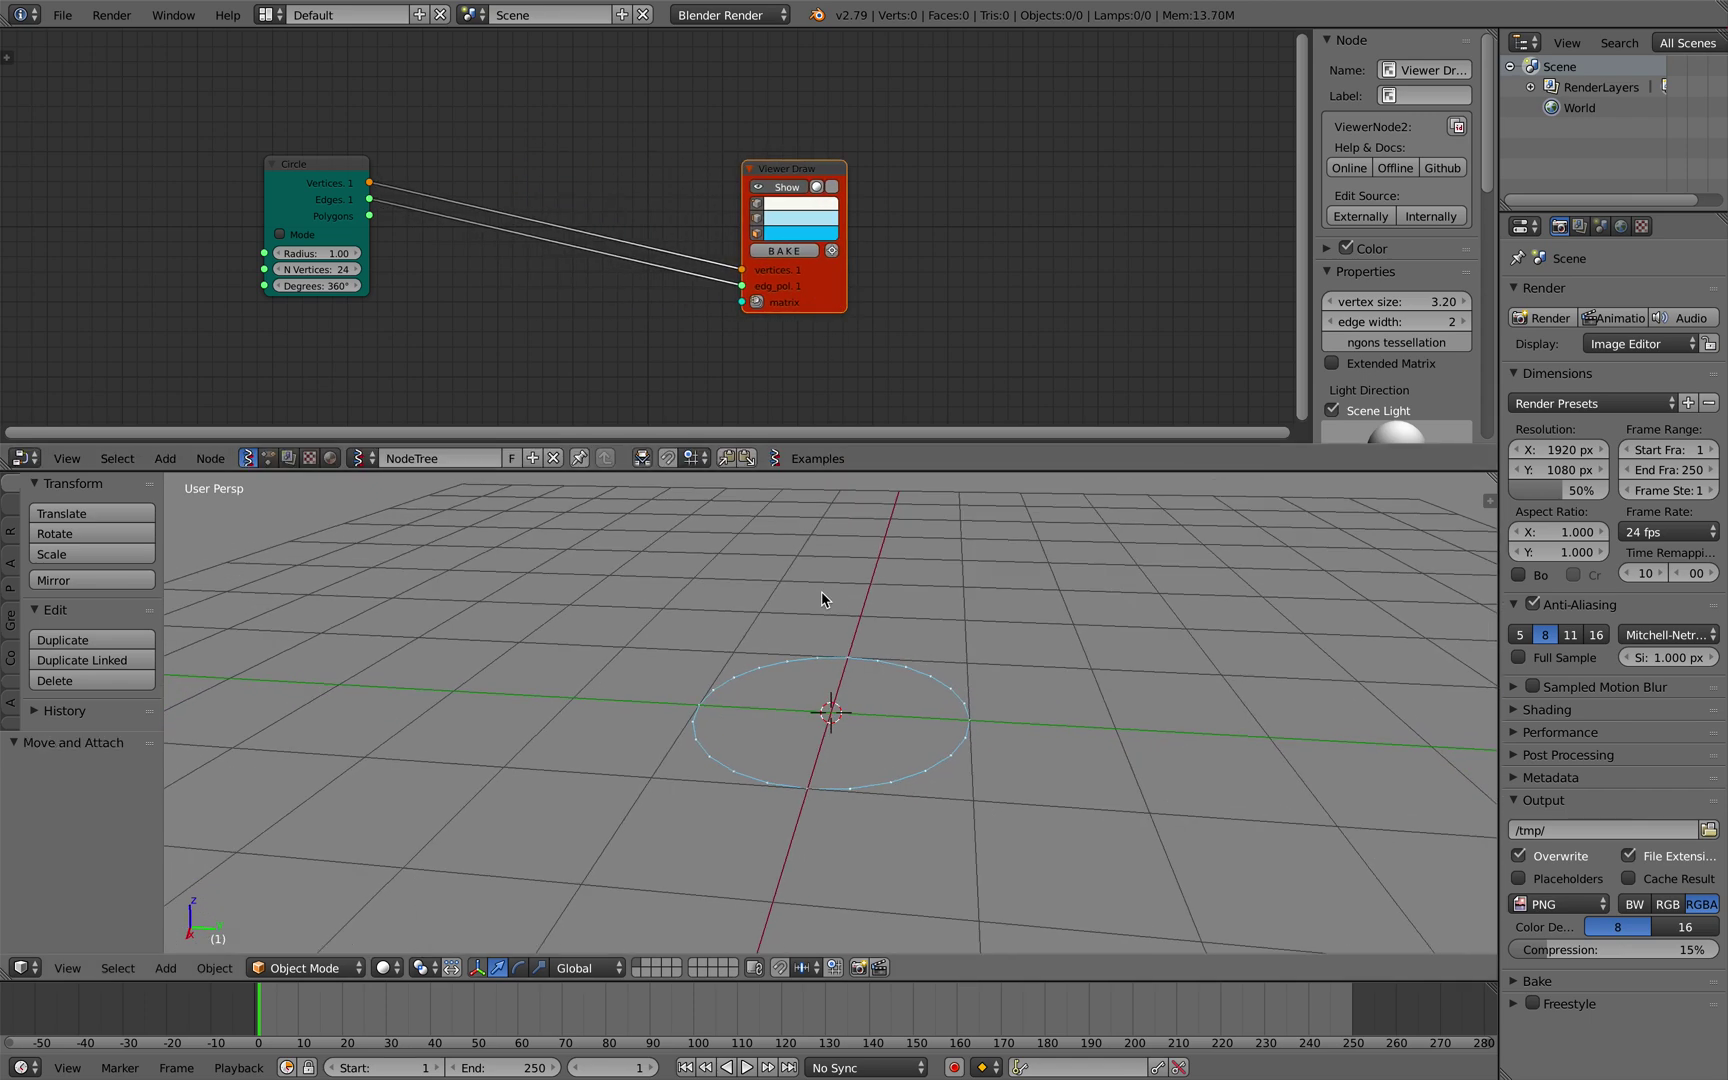
{"action": "scroll", "coordinate": [809, 688], "scroll_direction": "right", "scroll_amount": 3}
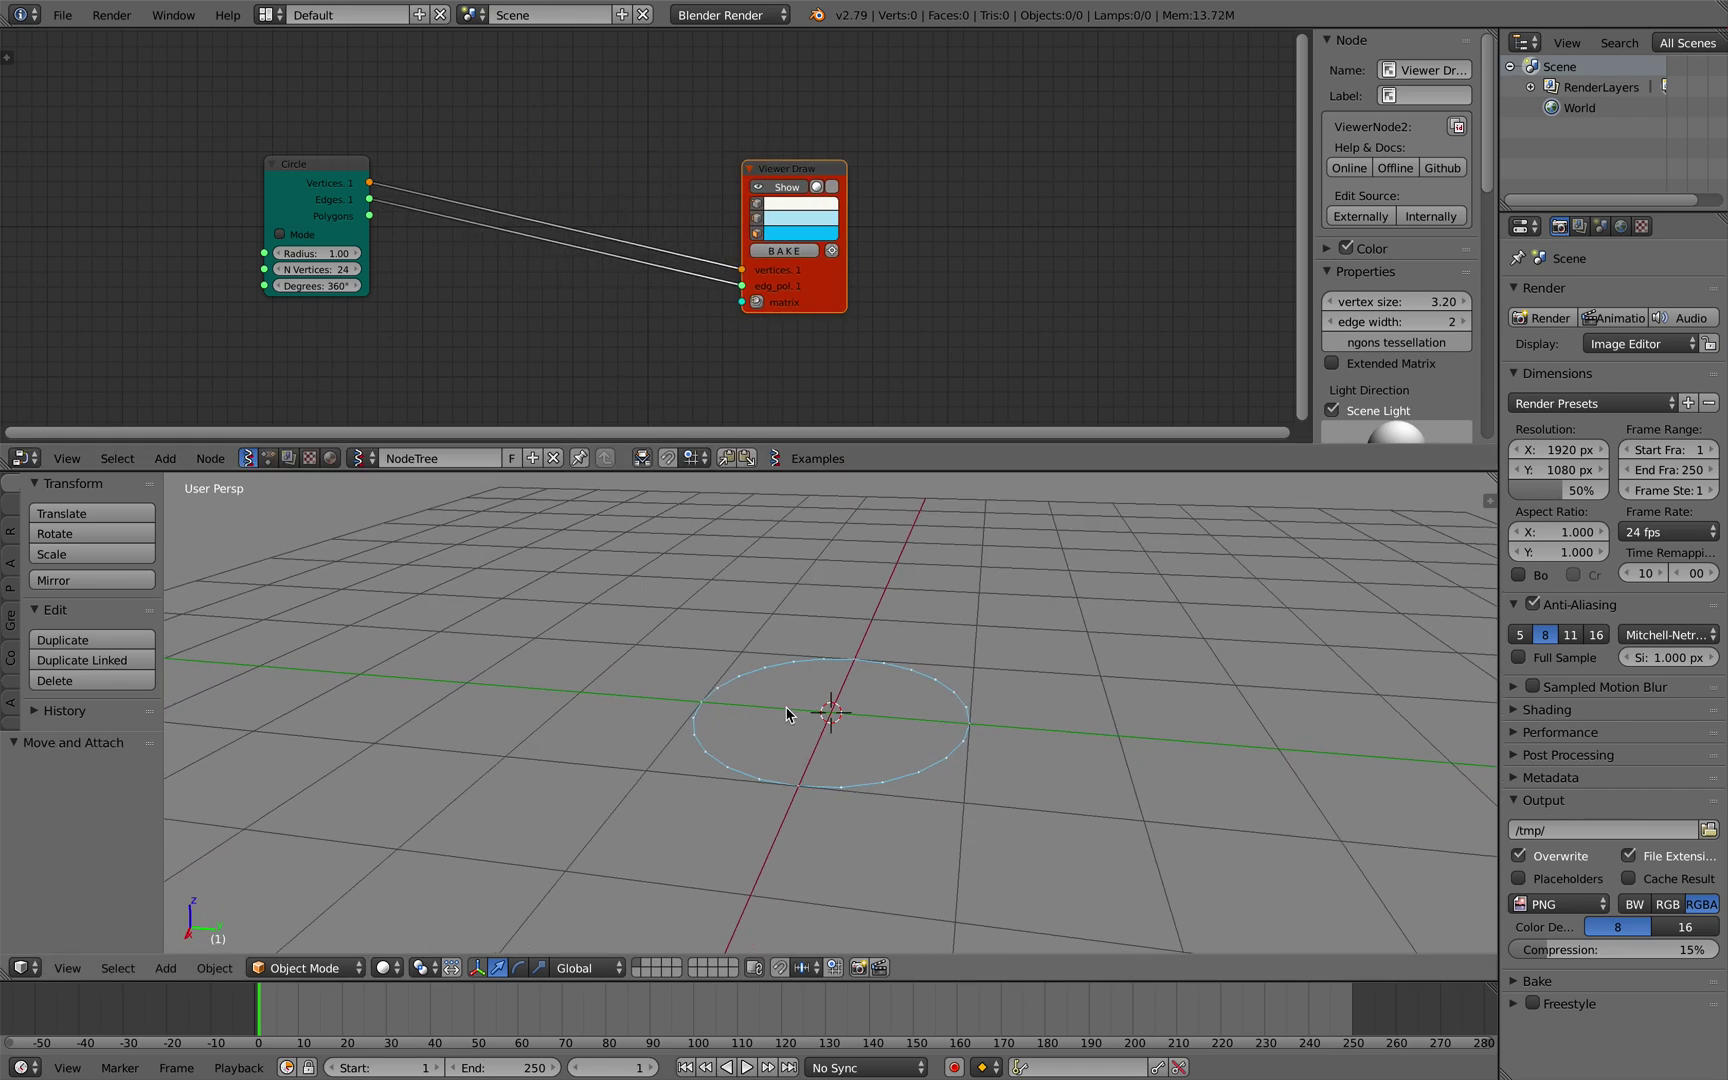
{"action": "middle_click_drag", "start_coordinate": [791, 710], "coordinate": [768, 724]}
Insert a Vector Rewire node into the vertices link between the Circle and Viewer Draw nodes
{"action": "key", "text": "shift+a"}
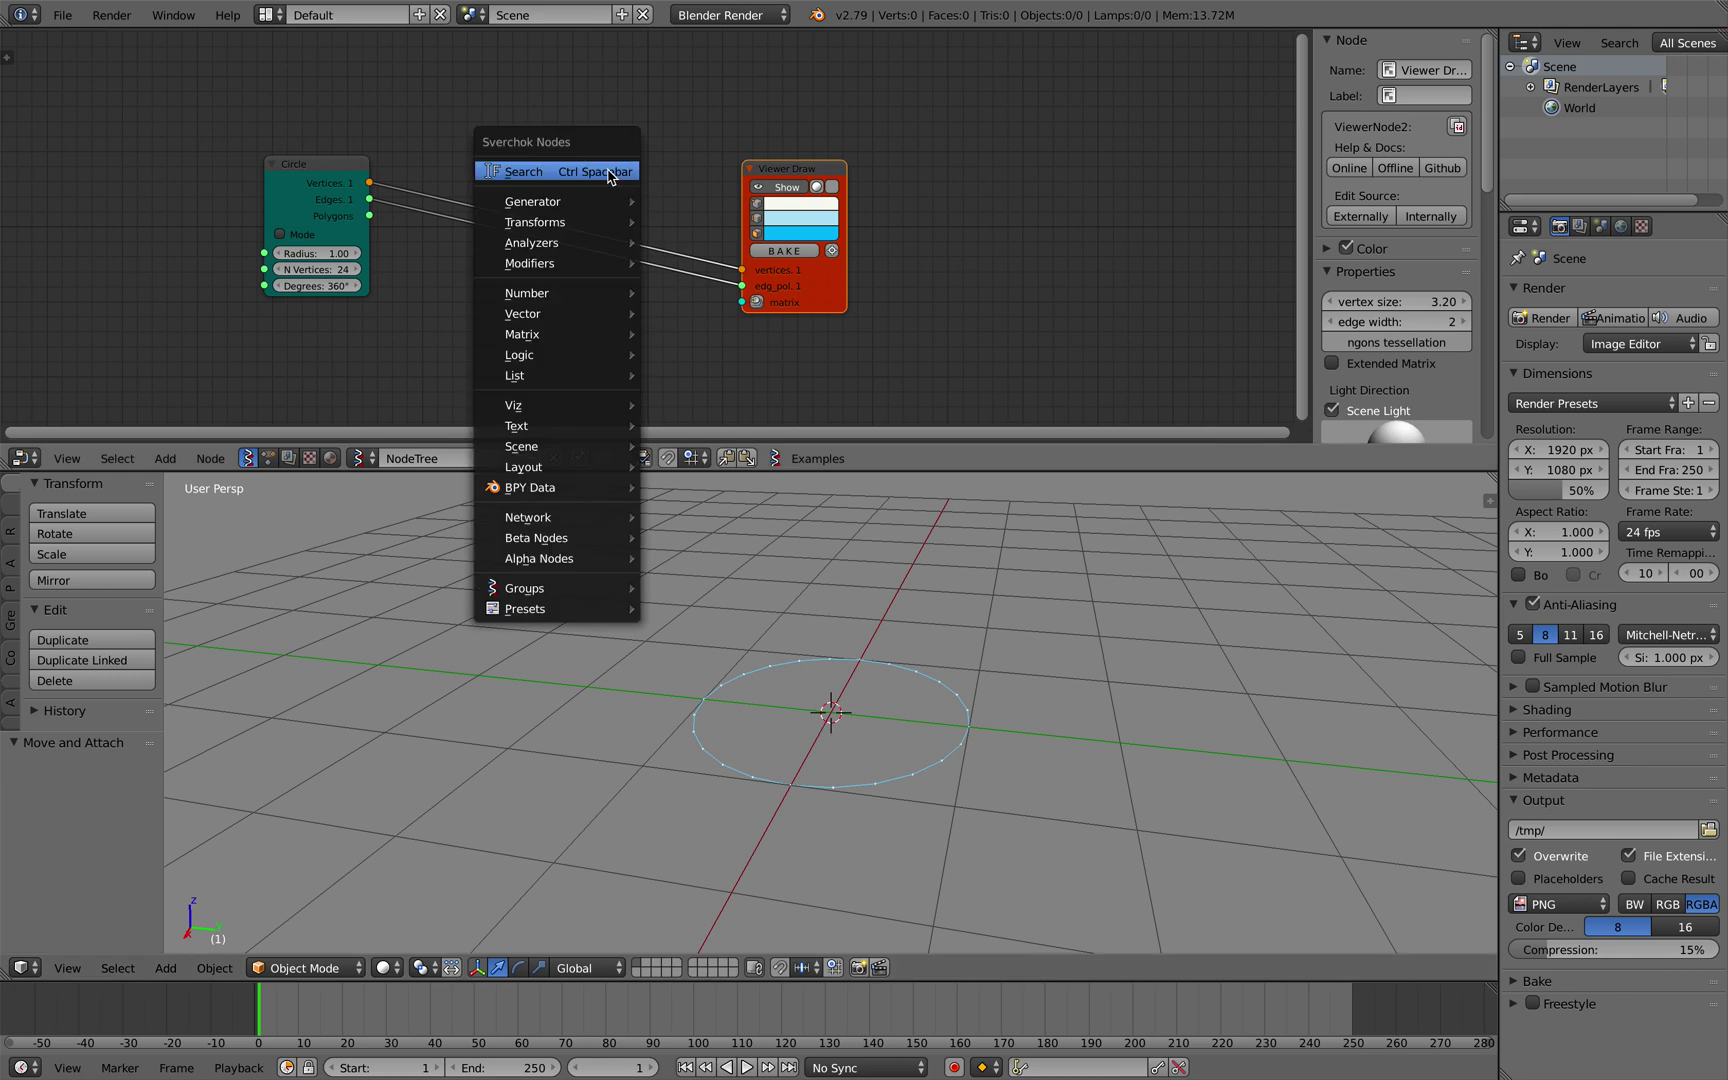
{"action": "left_click", "coordinate": [604, 170]}
{"action": "type", "text": "rei"}
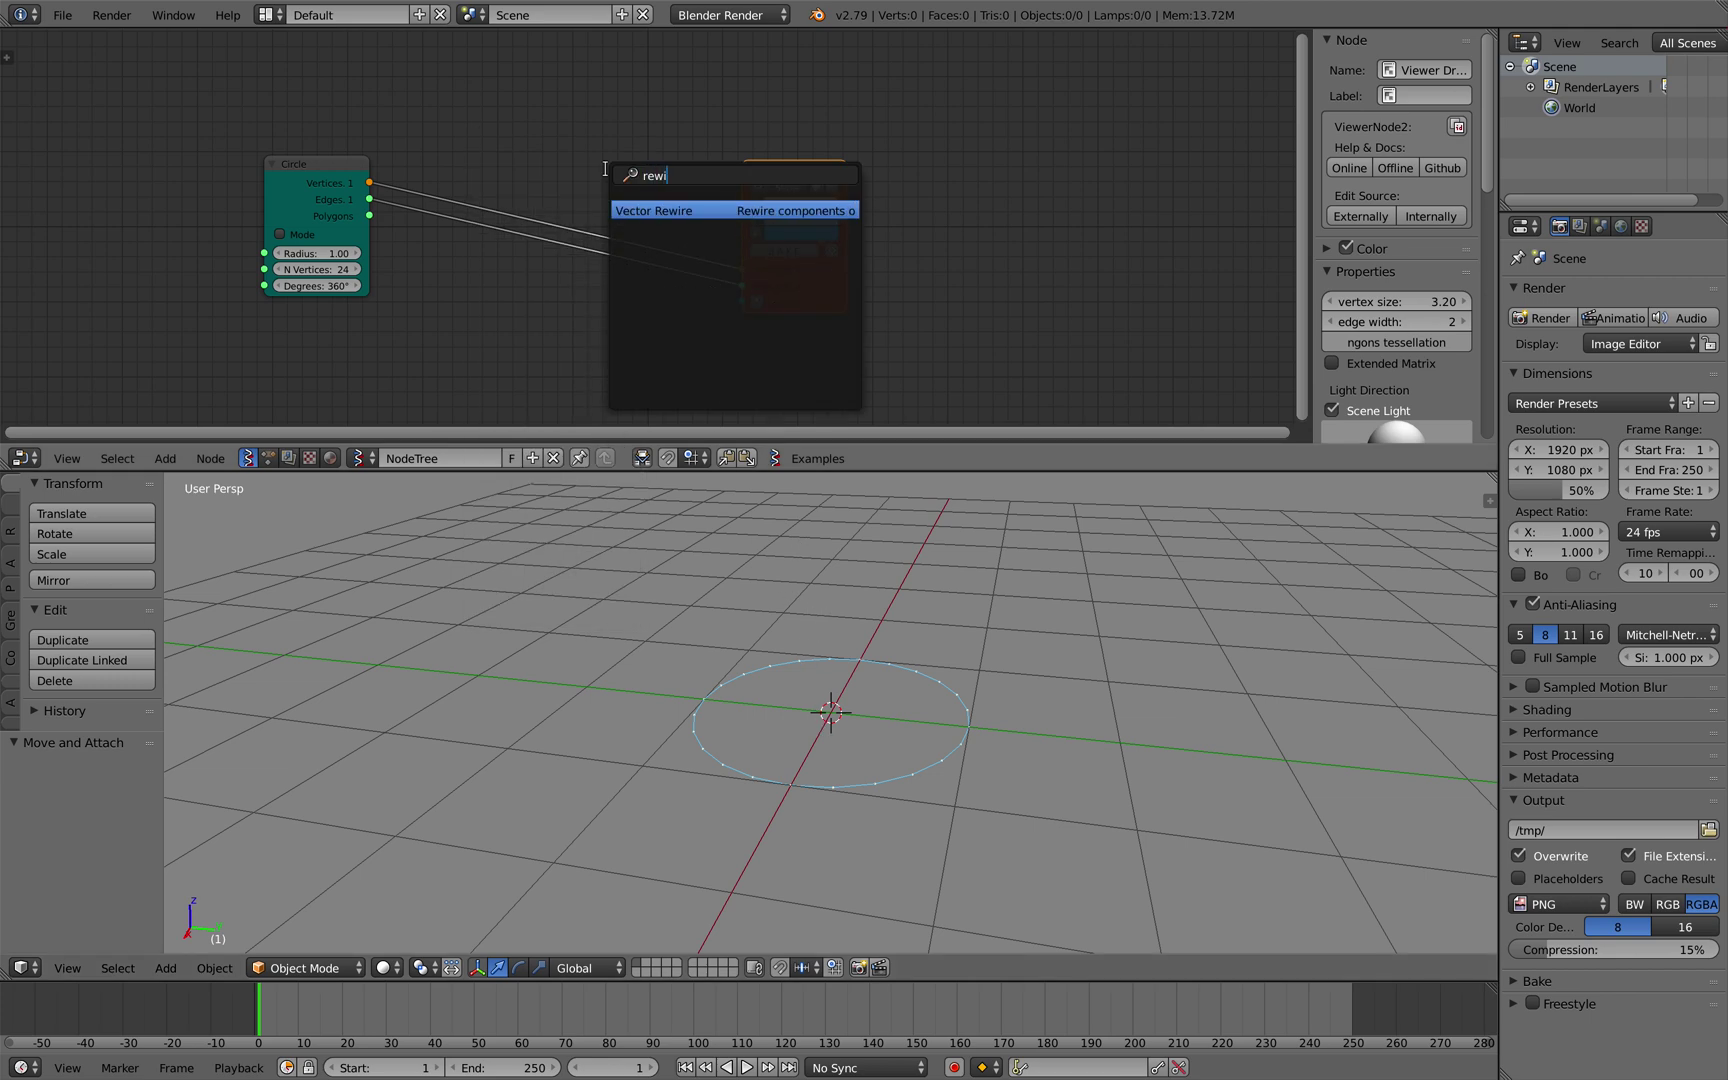
{"action": "key", "text": "Return"}
{"action": "left_click", "coordinate": [607, 176]}
{"action": "mouse_move", "coordinate": [770, 521]}
{"action": "middle_mouse_down"}
{"action": "mouse_move", "coordinate": [856, 625]}
{"action": "mouse_move", "coordinate": [815, 690]}
{"action": "middle_mouse_up"}
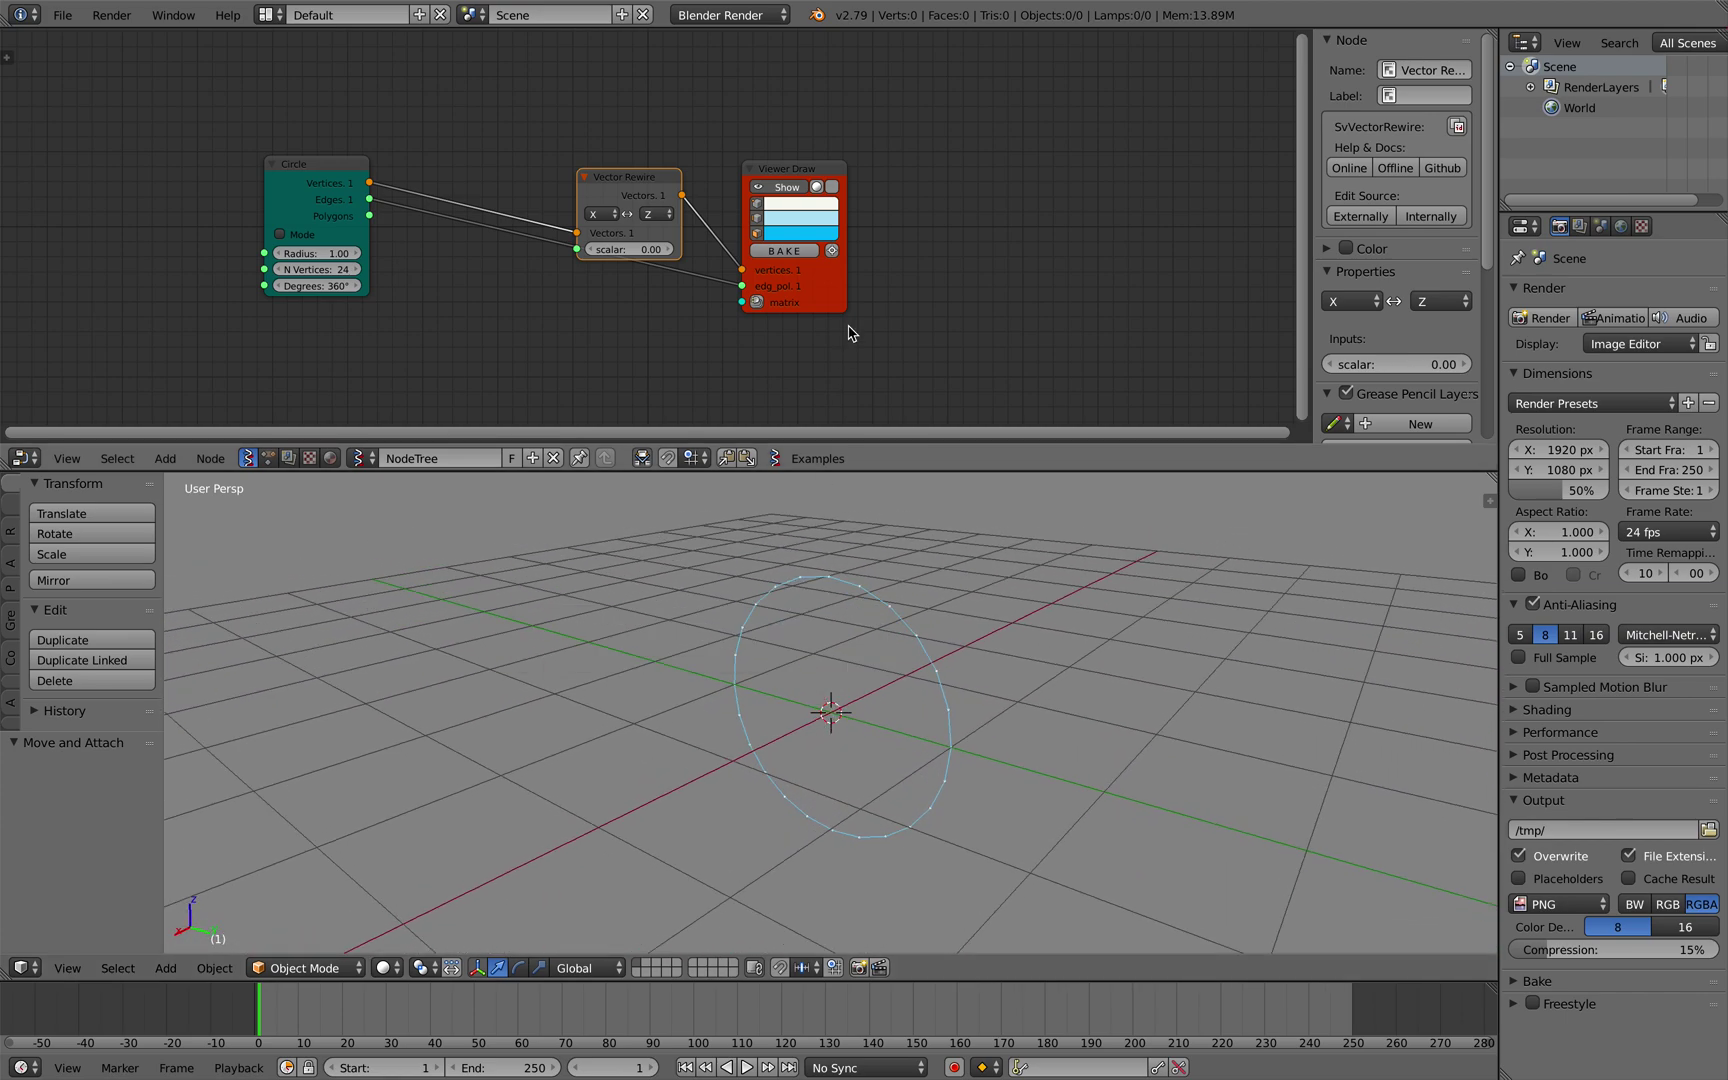
Spread the nodes apart and insert a Simple deformation node between Vector Rewire and Viewer Draw
{"action": "left_click_drag", "start_coordinate": [822, 298], "coordinate": [988, 290]}
{"action": "left_click_drag", "start_coordinate": [650, 185], "coordinate": [567, 141]}
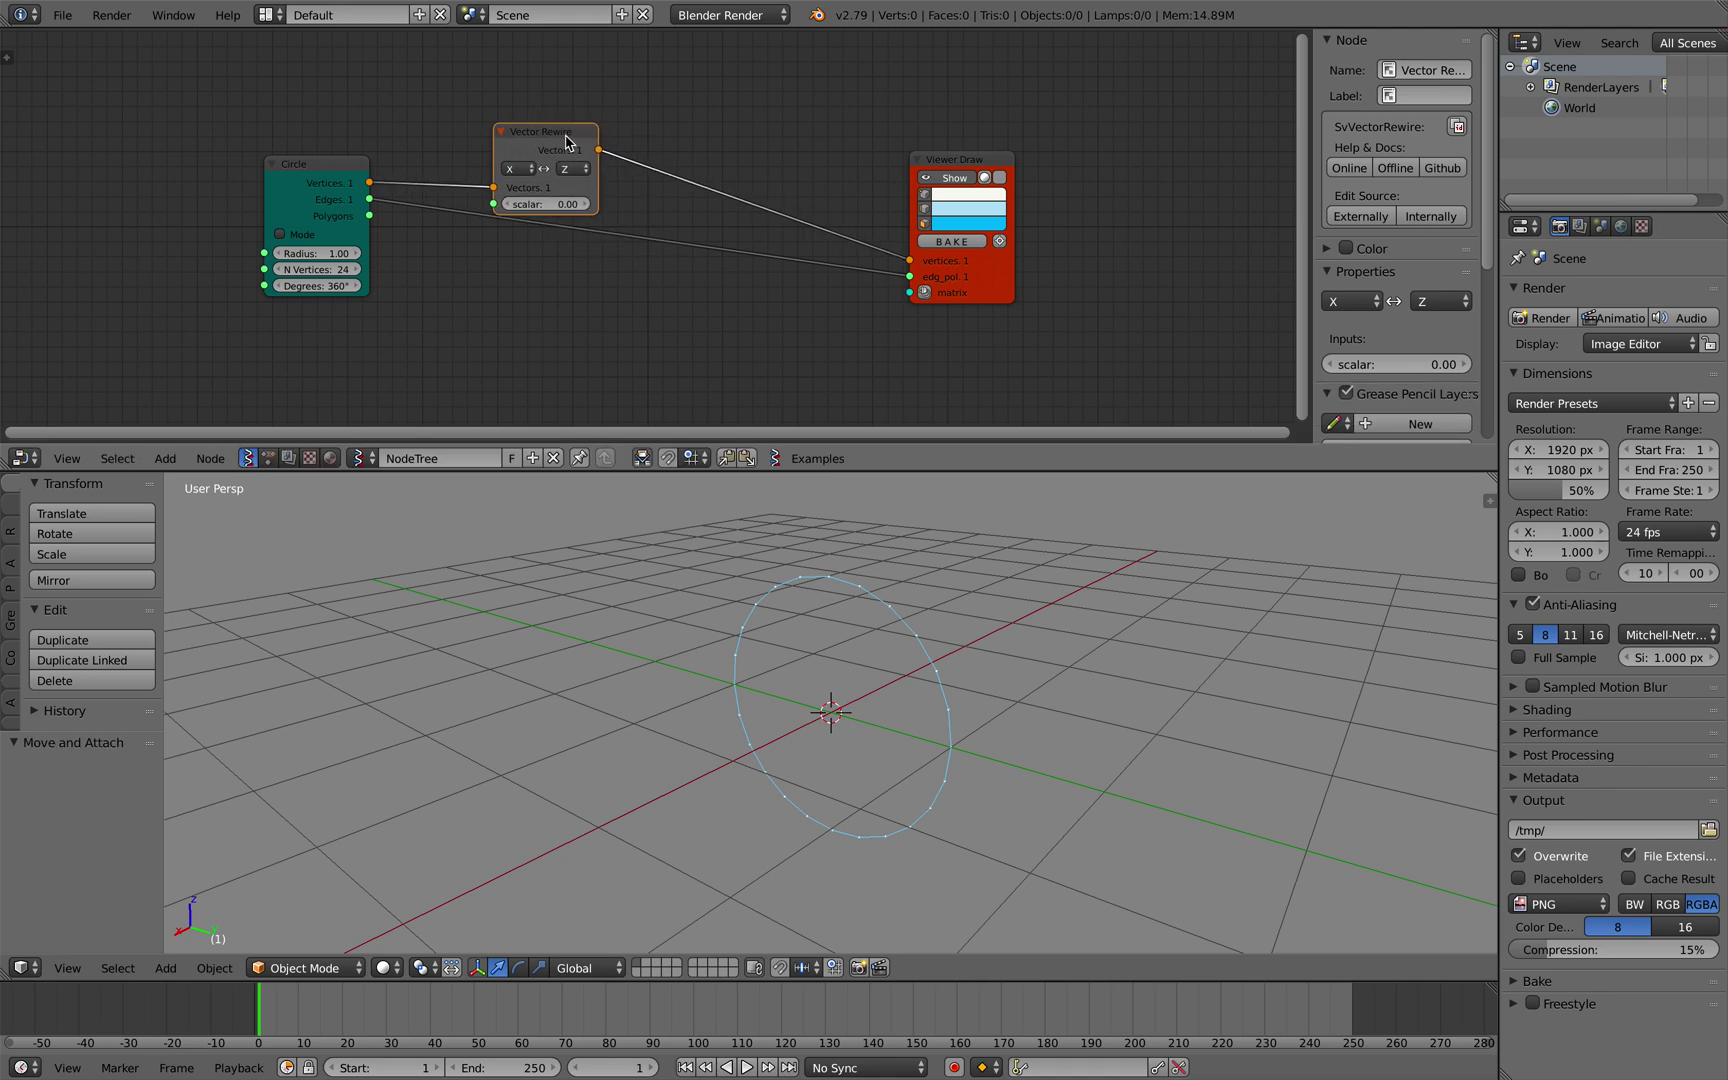
{"action": "key", "text": "alt+space"}
{"action": "type", "text": "sim"}
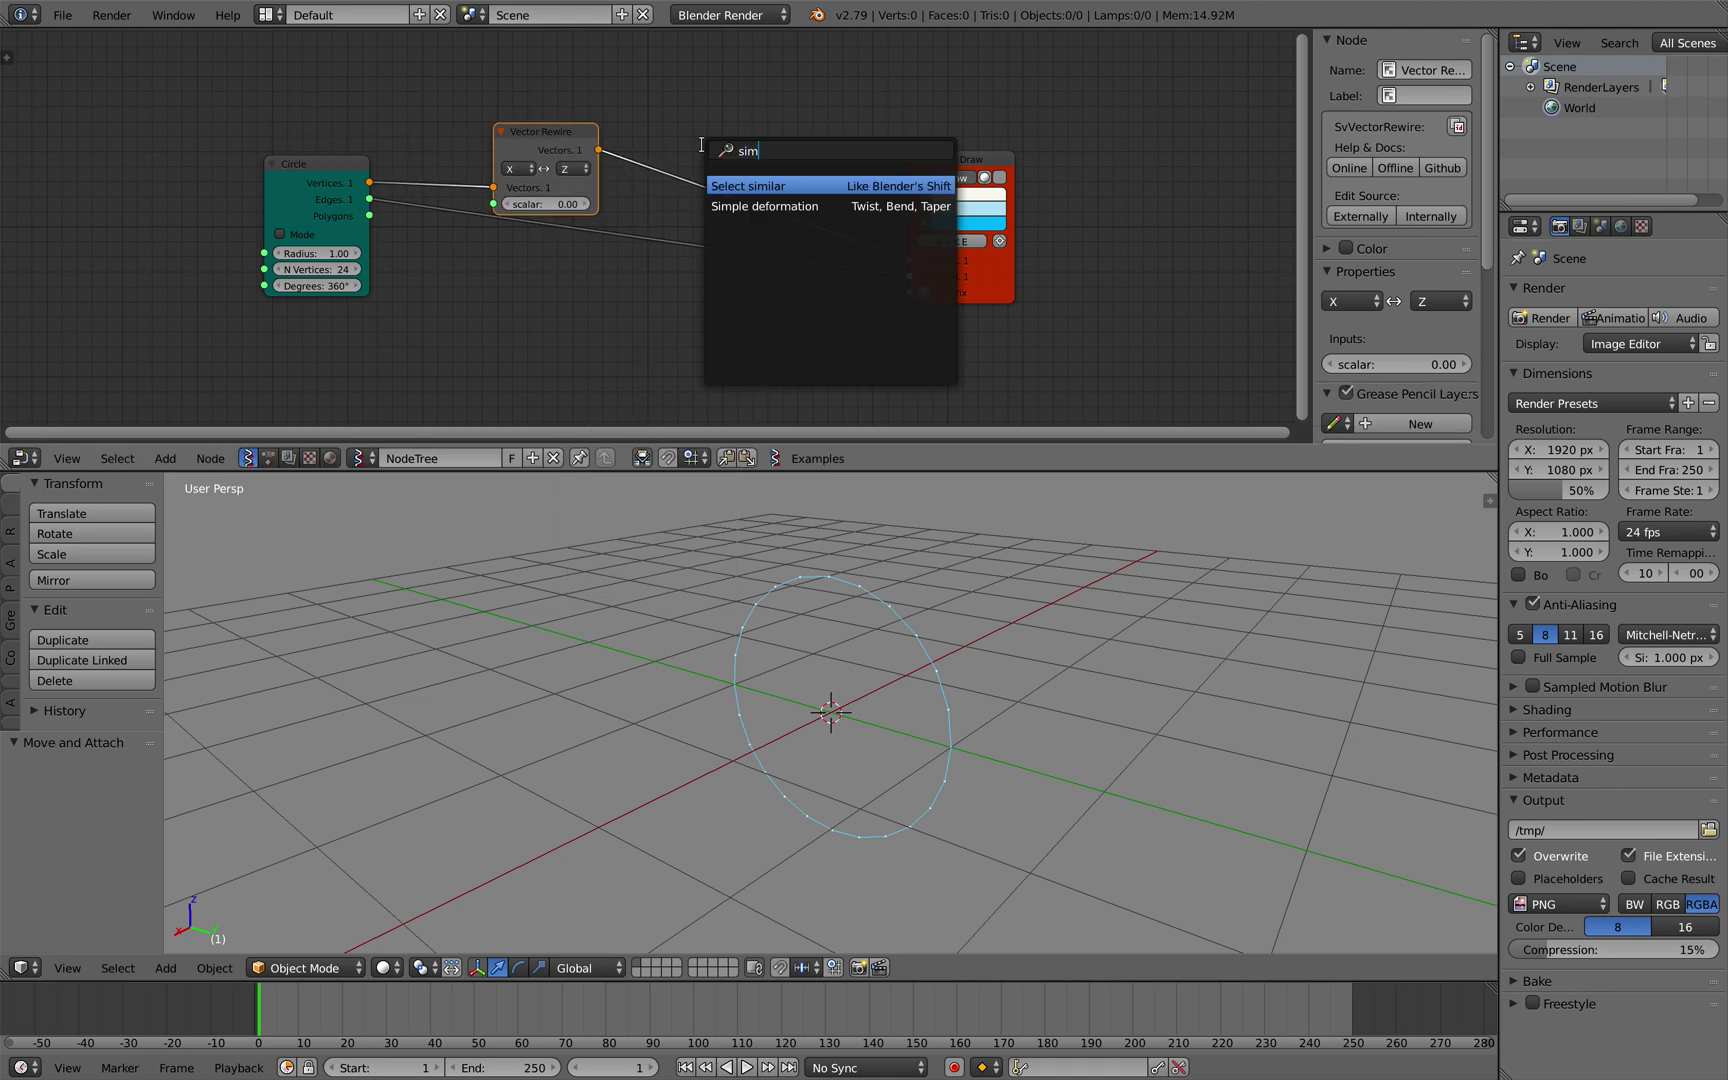
{"action": "key", "text": "Down"}
{"action": "key", "text": "Return"}
{"action": "left_click", "coordinate": [724, 135]}
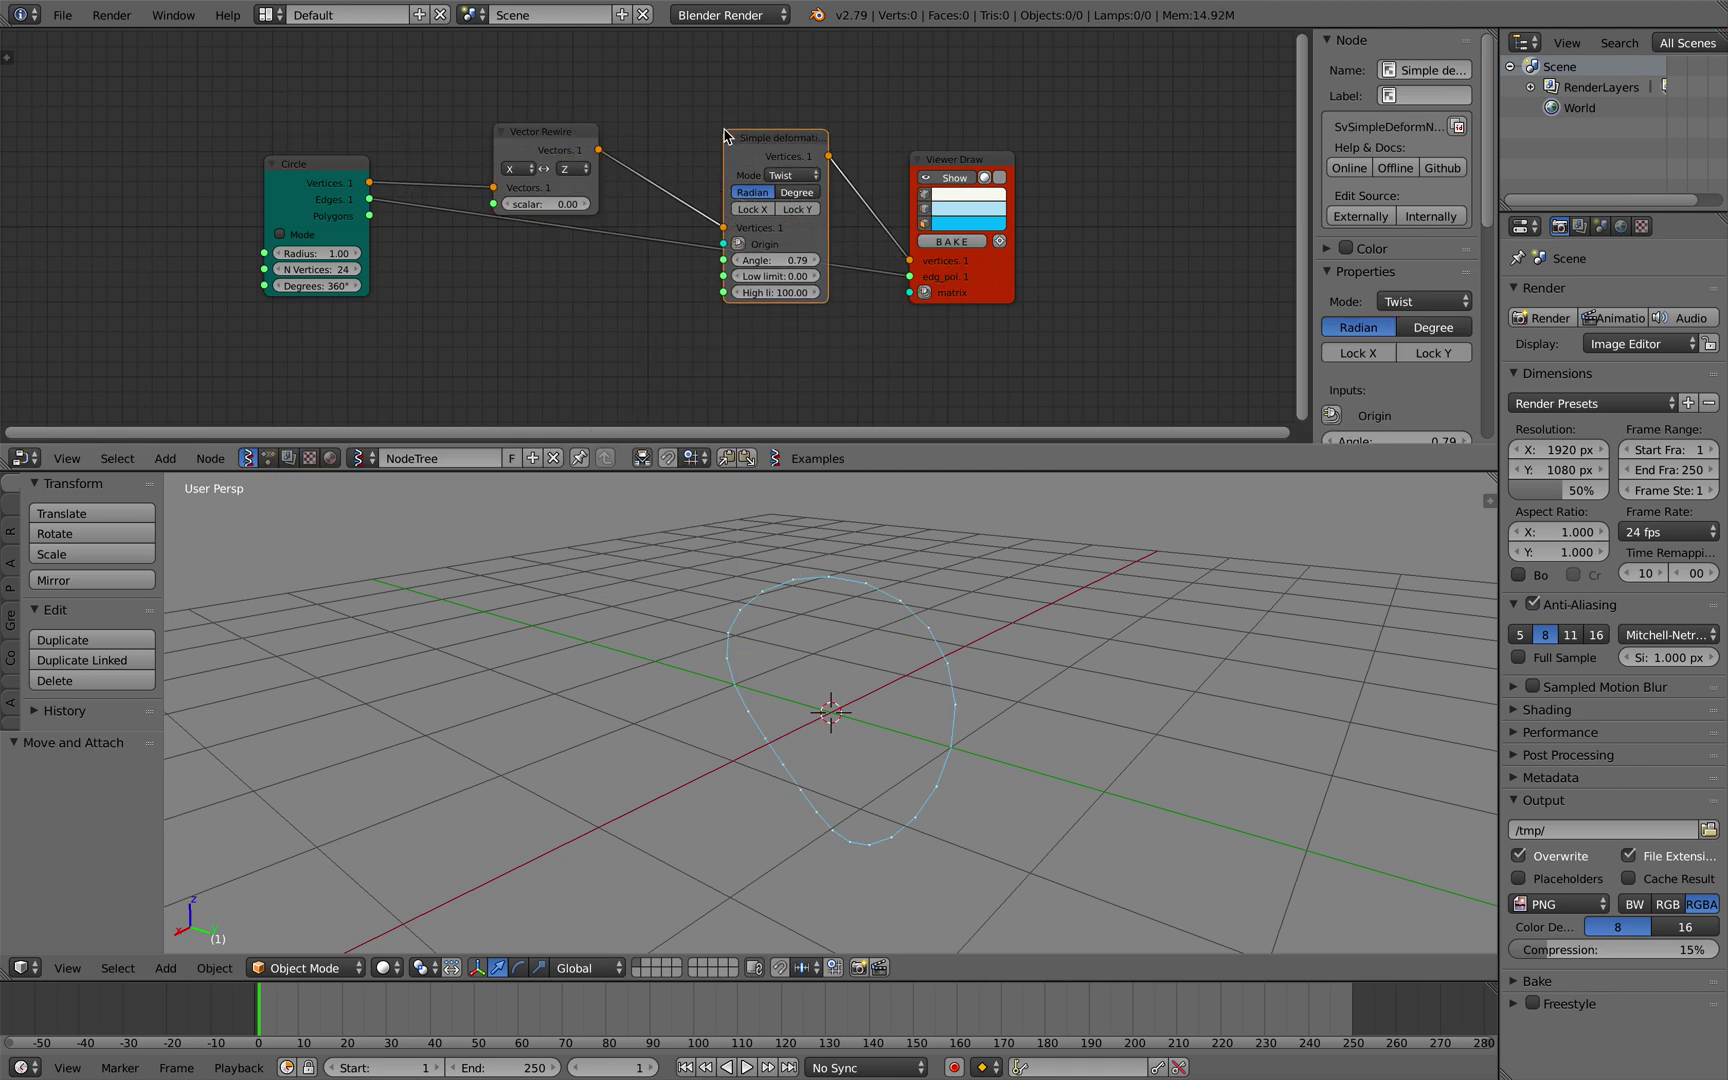
Switch the Simple deformation node's angle unit to Degree, keeping Twist mode, and widen the node after moving Viewer Draw aside
{"action": "left_click", "coordinate": [796, 192]}
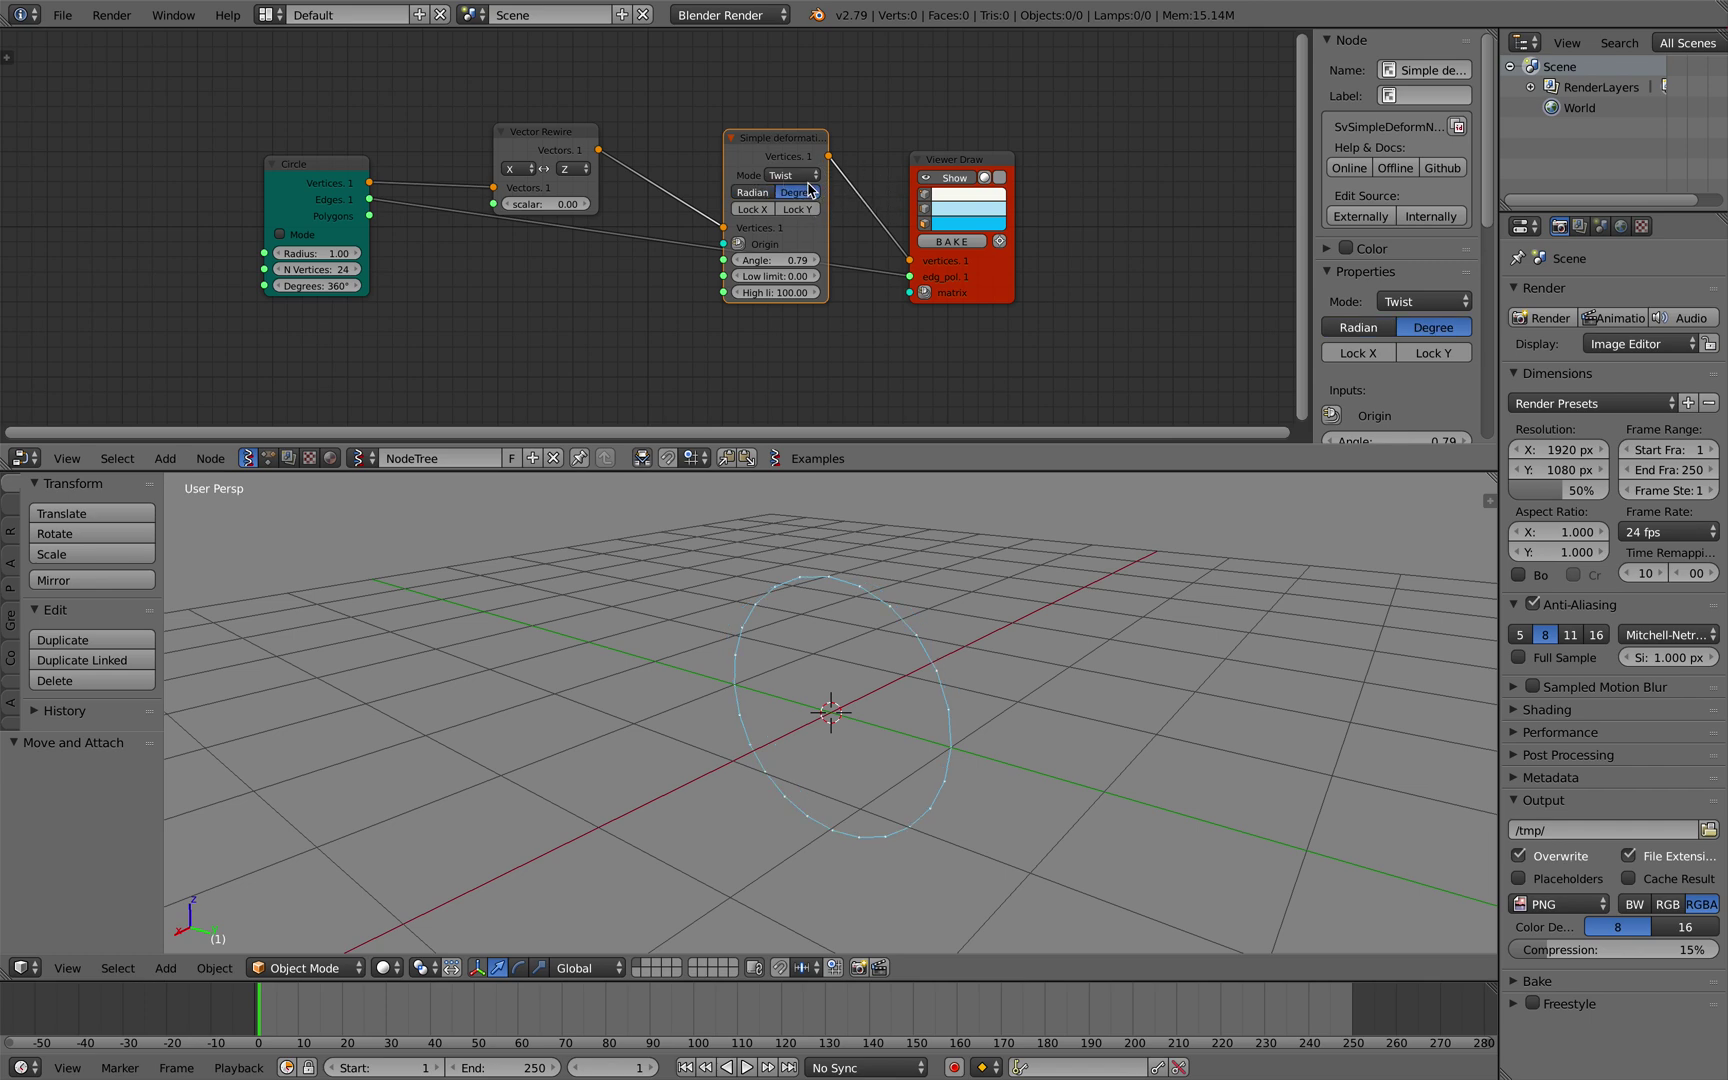
{"action": "left_click", "coordinate": [816, 176]}
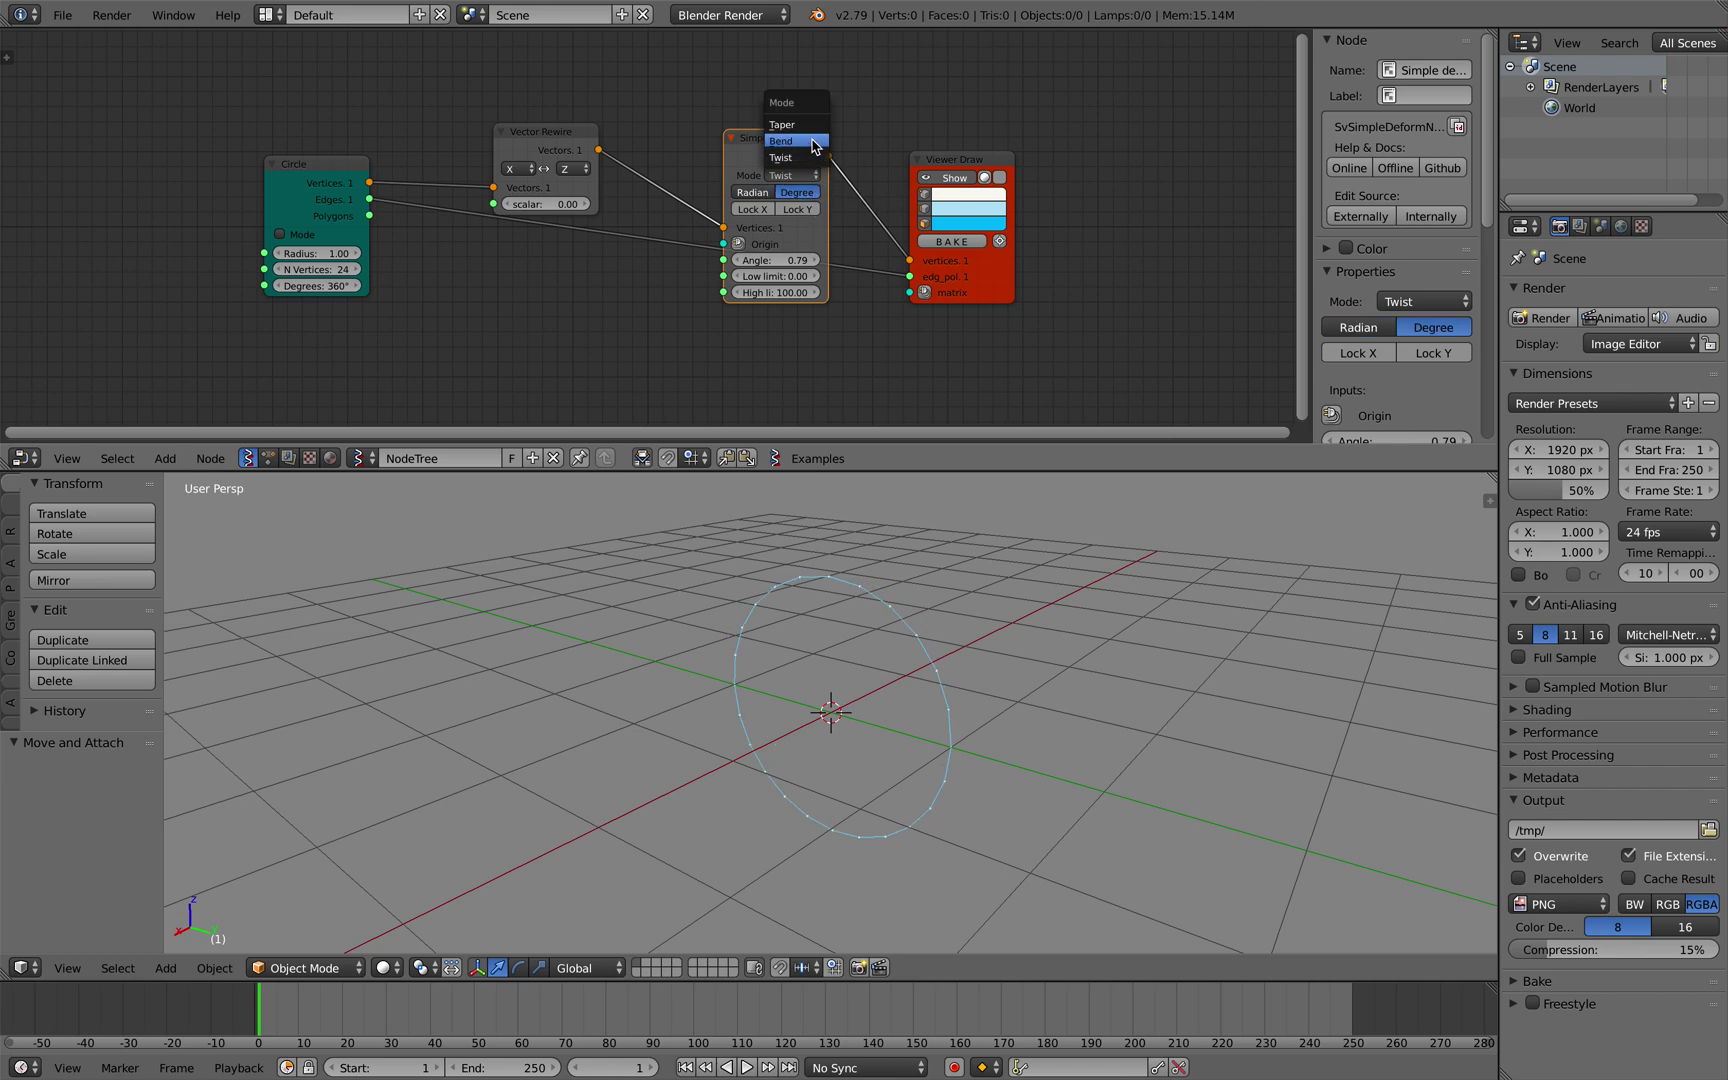
{"action": "left_click_drag", "start_coordinate": [955, 158], "coordinate": [1072, 173]}
{"action": "left_click_drag", "start_coordinate": [800, 155], "coordinate": [941, 125]}
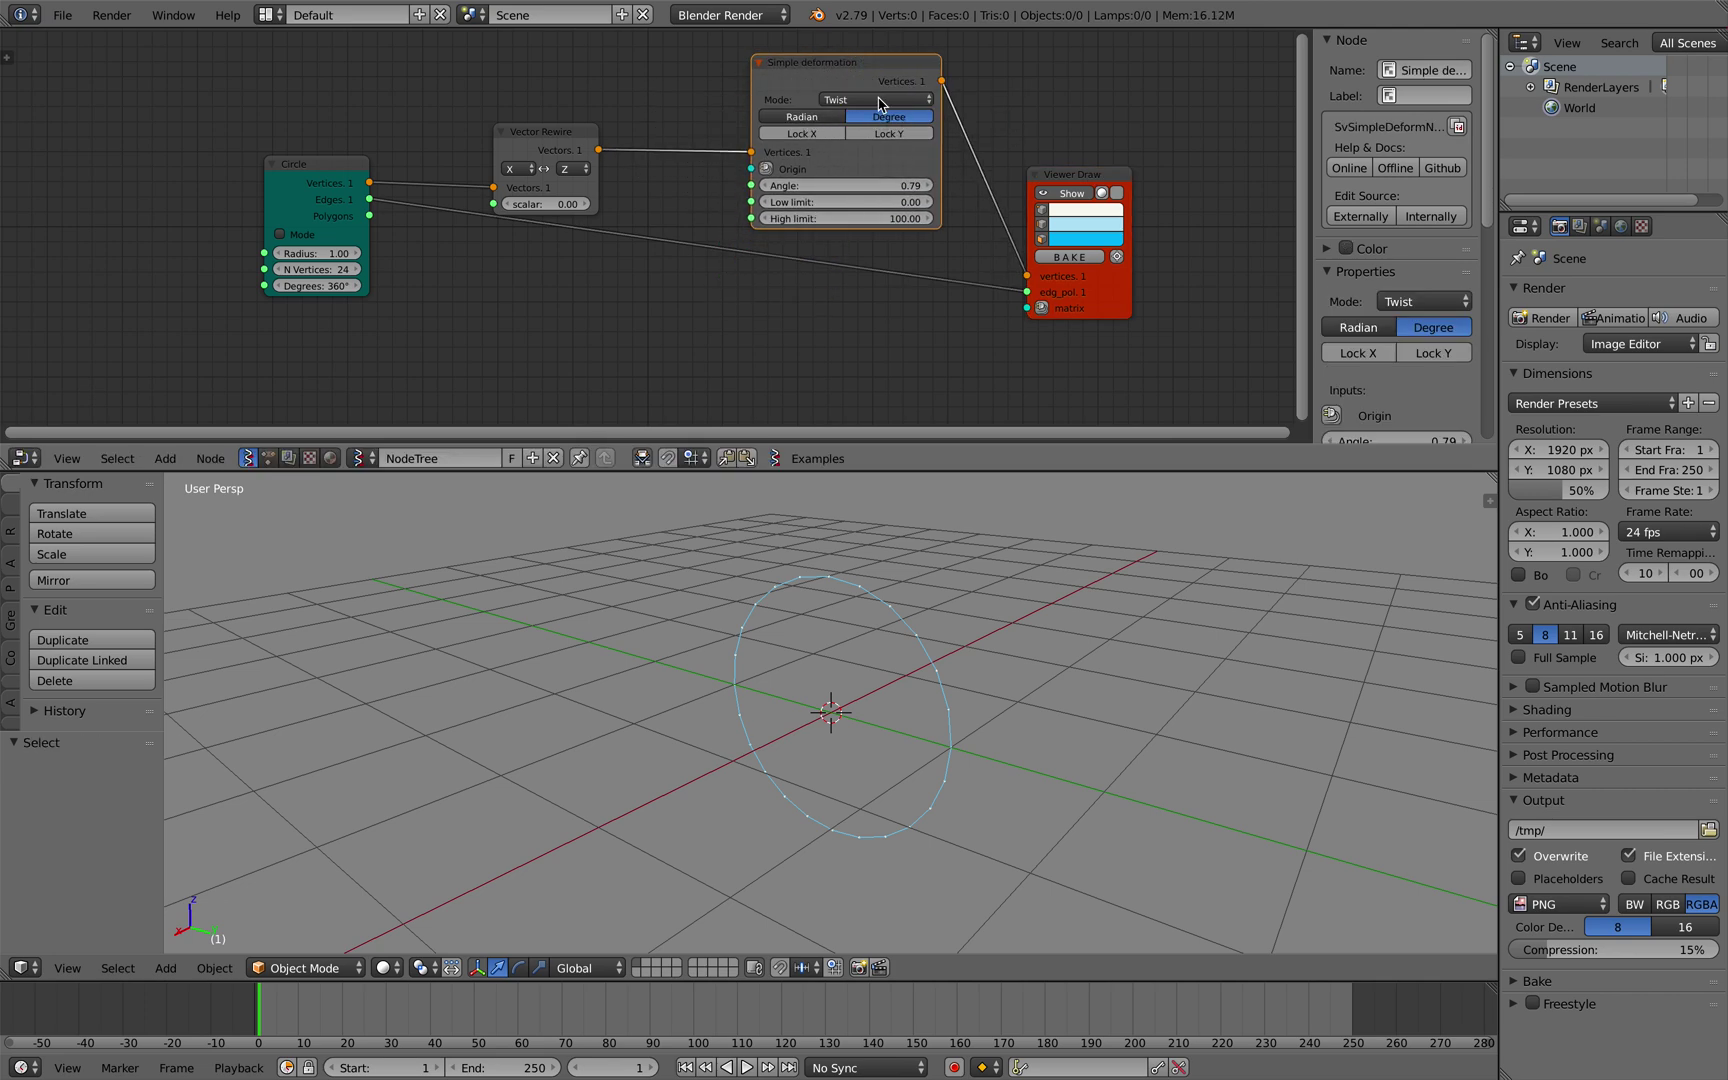
{"action": "scroll", "coordinate": [838, 377], "scroll_direction": "down", "scroll_amount": 1}
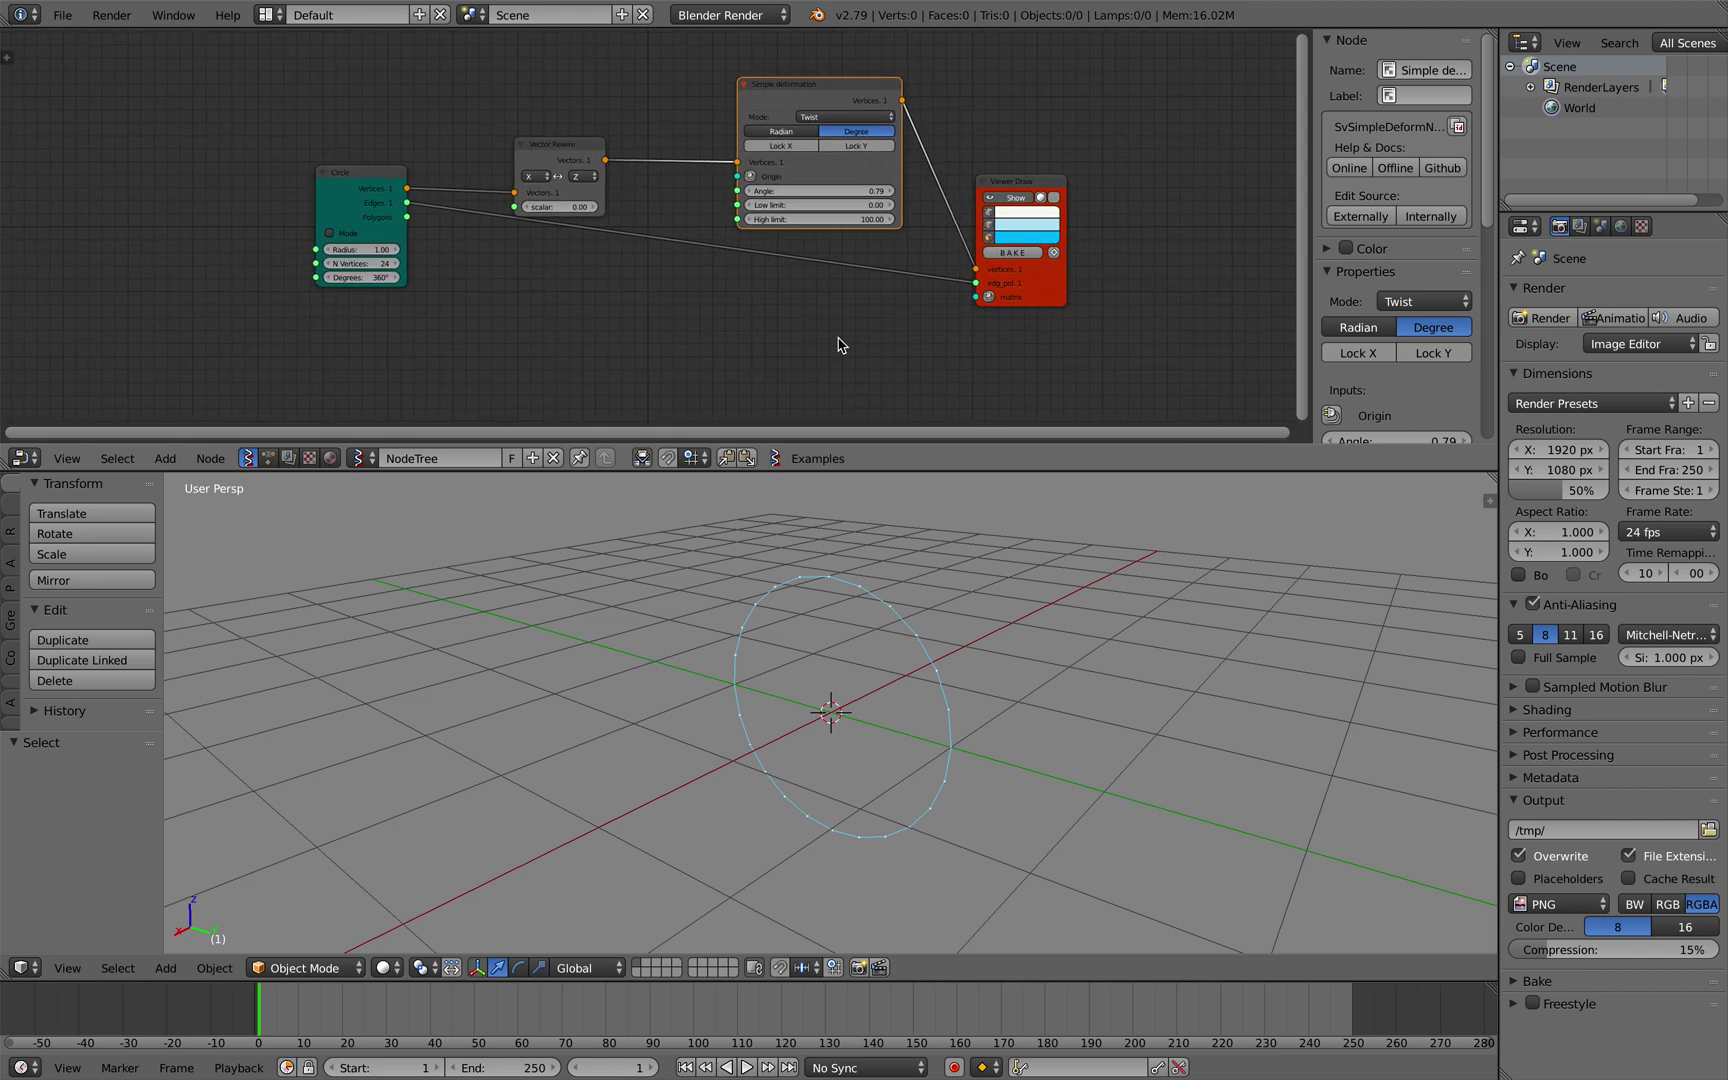
Nudge the twist angle to 1.31, tidy the Vector Rewire, Simple deformation and Viewer Draw nodes, and save the file
{"action": "mouse_move", "coordinate": [838, 190]}
{"action": "left_mouse_down"}
{"action": "mouse_move", "coordinate": [870, 190]}
{"action": "mouse_move", "coordinate": [830, 190]}
{"action": "left_mouse_up"}
{"action": "key", "text": "ctrl+s"}
{"action": "left_click", "coordinate": [815, 193]}
{"action": "left_click_drag", "start_coordinate": [577, 160], "coordinate": [557, 124]}
{"action": "left_click_drag", "start_coordinate": [818, 91], "coordinate": [733, 91]}
{"action": "left_click_drag", "start_coordinate": [1013, 184], "coordinate": [983, 187]}
{"action": "scroll", "coordinate": [971, 706], "scroll_direction": "right", "scroll_amount": 3}
{"action": "key", "text": "ctrl+s"}
{"action": "left_click", "coordinate": [973, 710]}
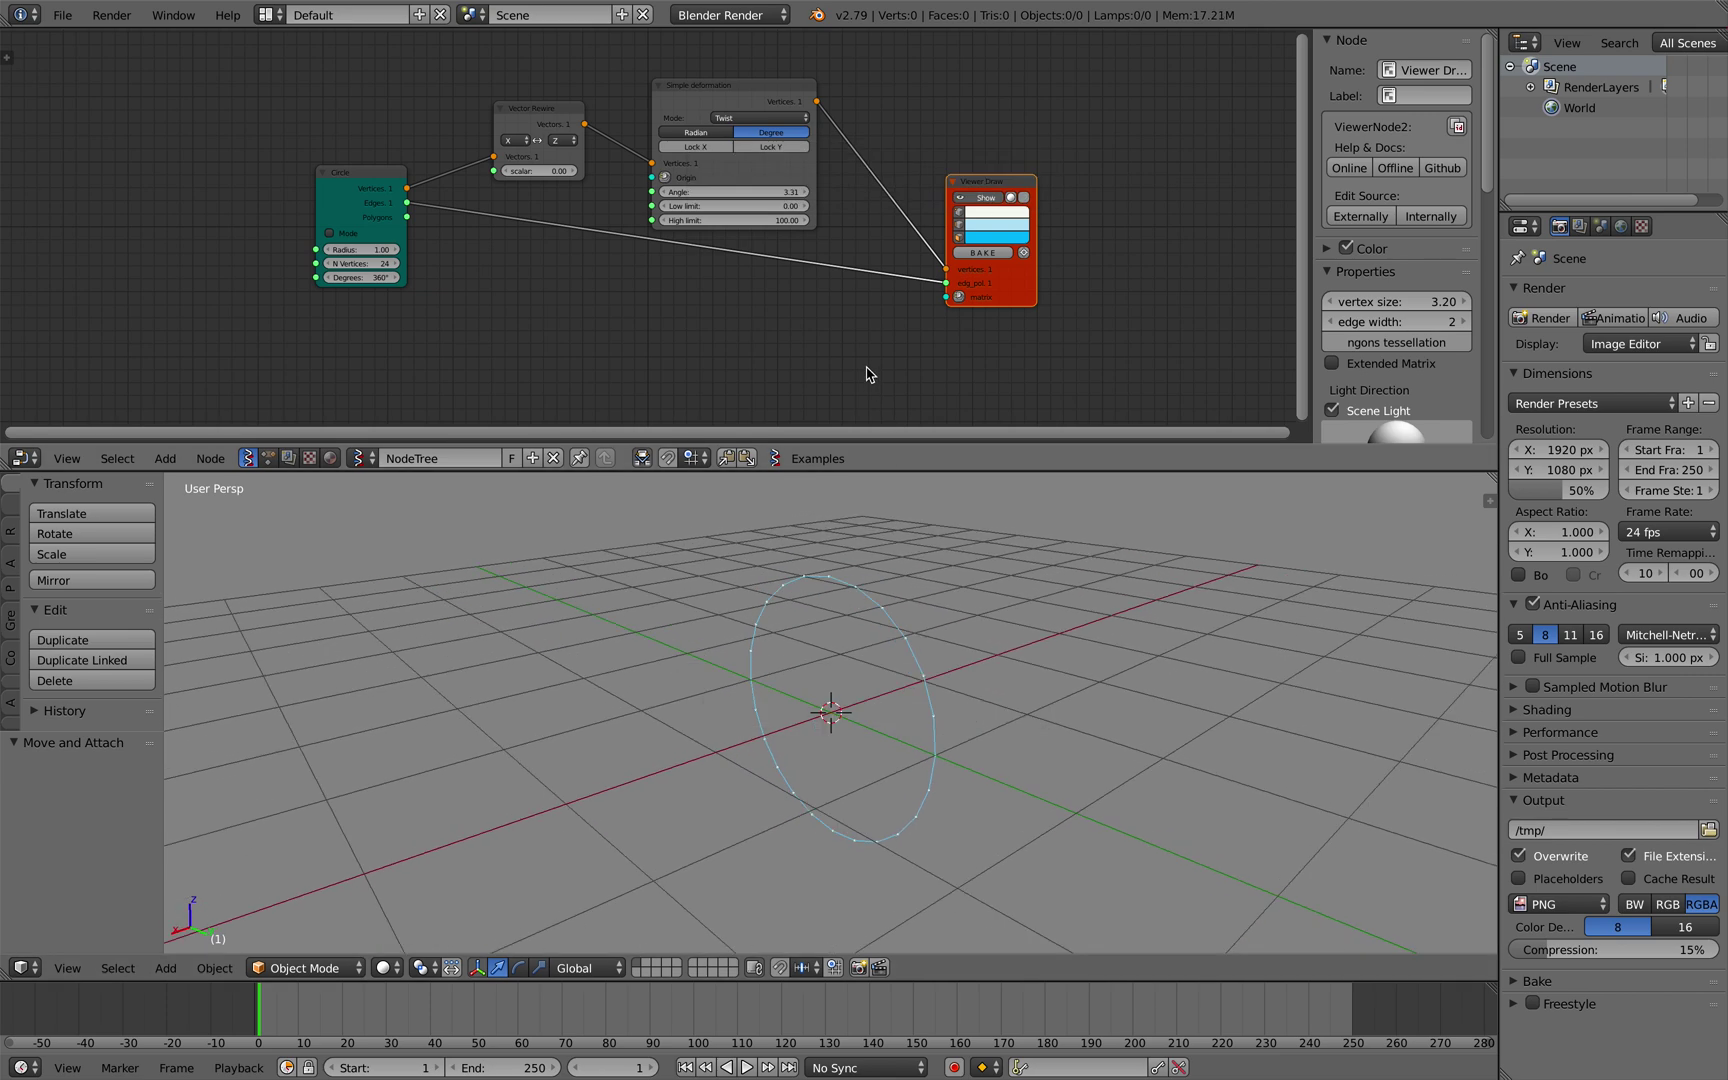
Raise the Simple deformation node's twist angle to 319.63 degrees and save over circle_twisted_001.blend
{"action": "left_click_drag", "start_coordinate": [756, 192], "coordinate": [1288, 191]}
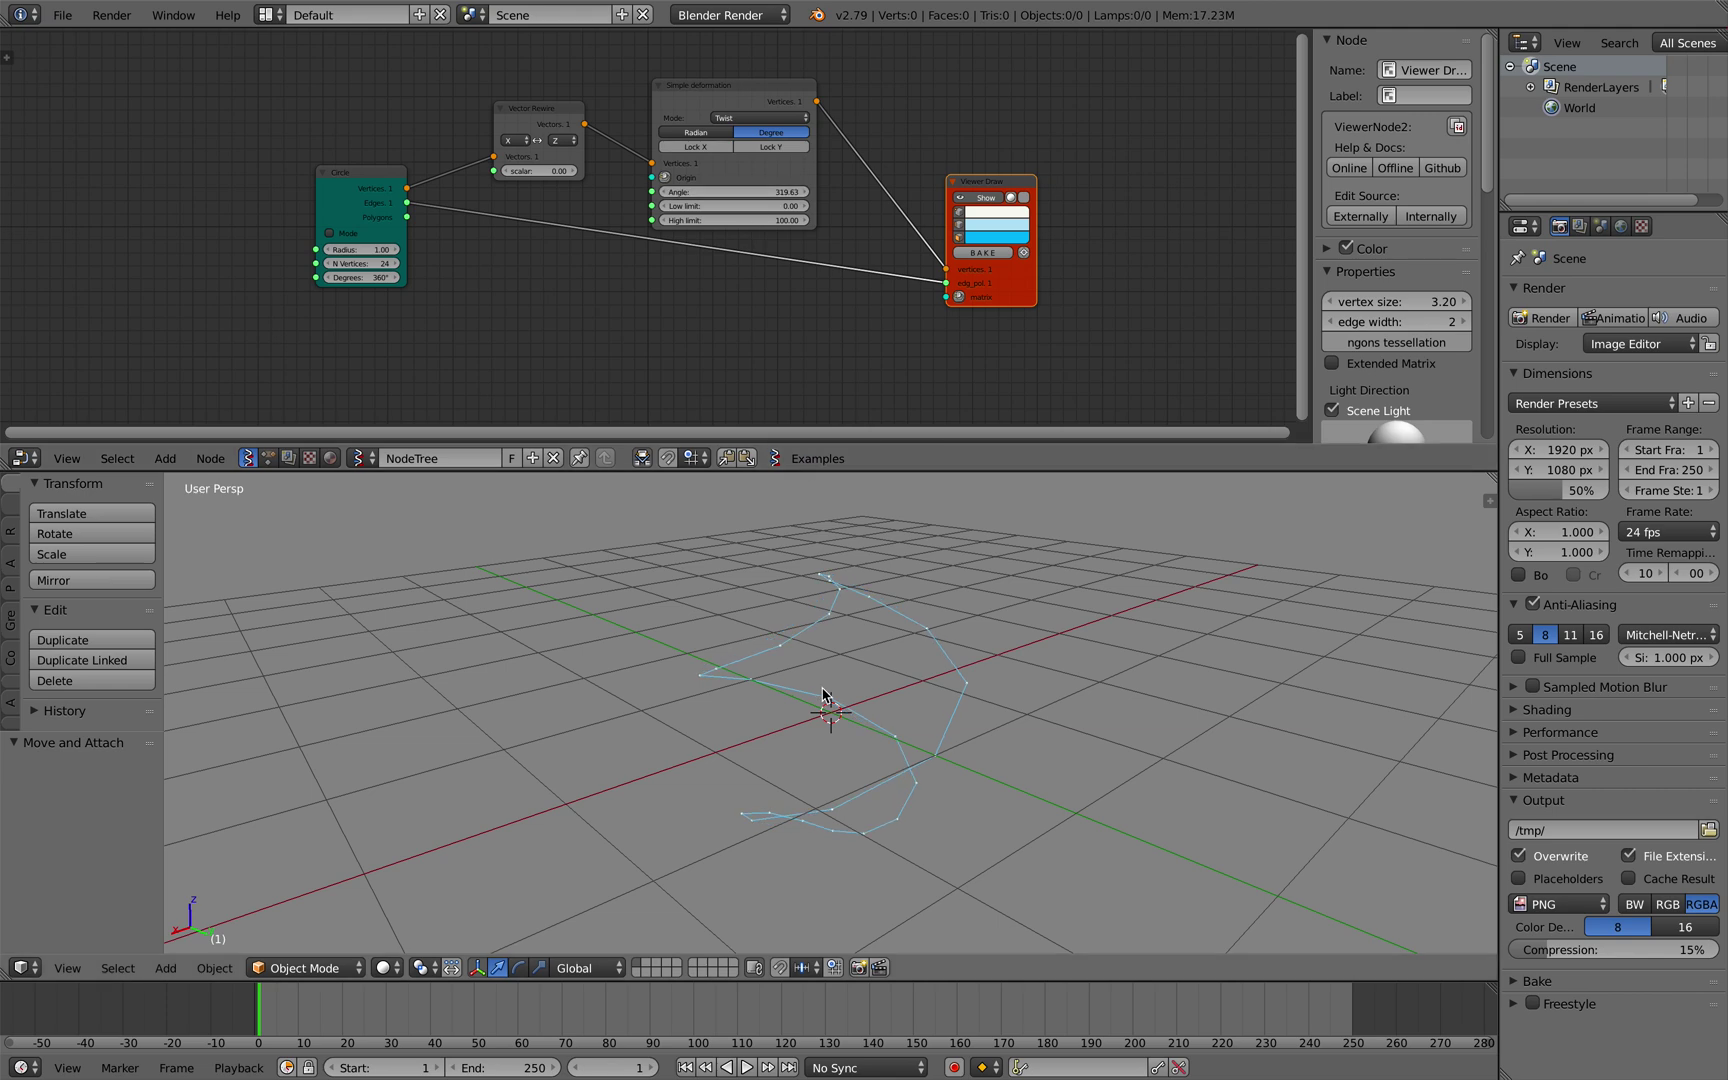
{"action": "scroll", "coordinate": [823, 698], "scroll_direction": "left", "scroll_amount": 10}
{"action": "scroll", "coordinate": [973, 621], "scroll_direction": "right", "scroll_amount": 6}
{"action": "key", "text": "ctrl+s"}
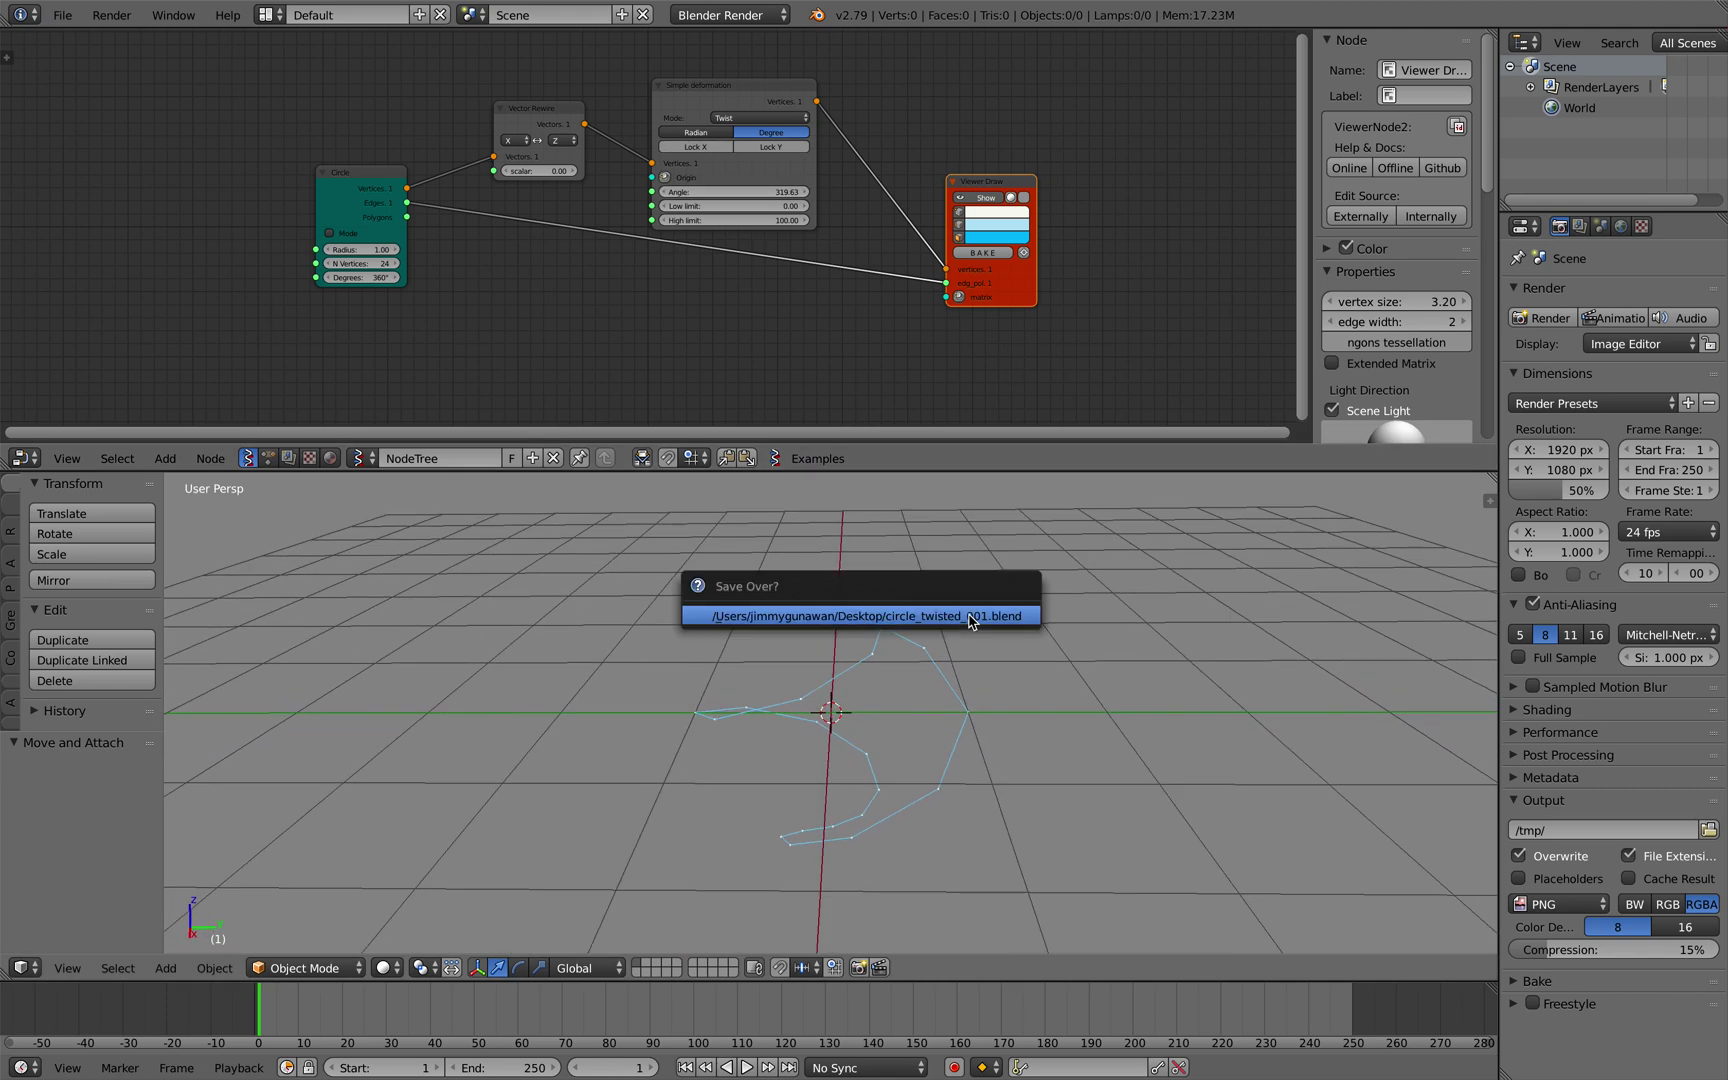
{"action": "left_click", "coordinate": [972, 621]}
{"action": "scroll", "coordinate": [823, 588], "scroll_direction": "right", "scroll_amount": 10}
{"action": "scroll", "coordinate": [819, 588], "scroll_direction": "left", "scroll_amount": 8}
{"action": "key", "text": "ctrl+s"}
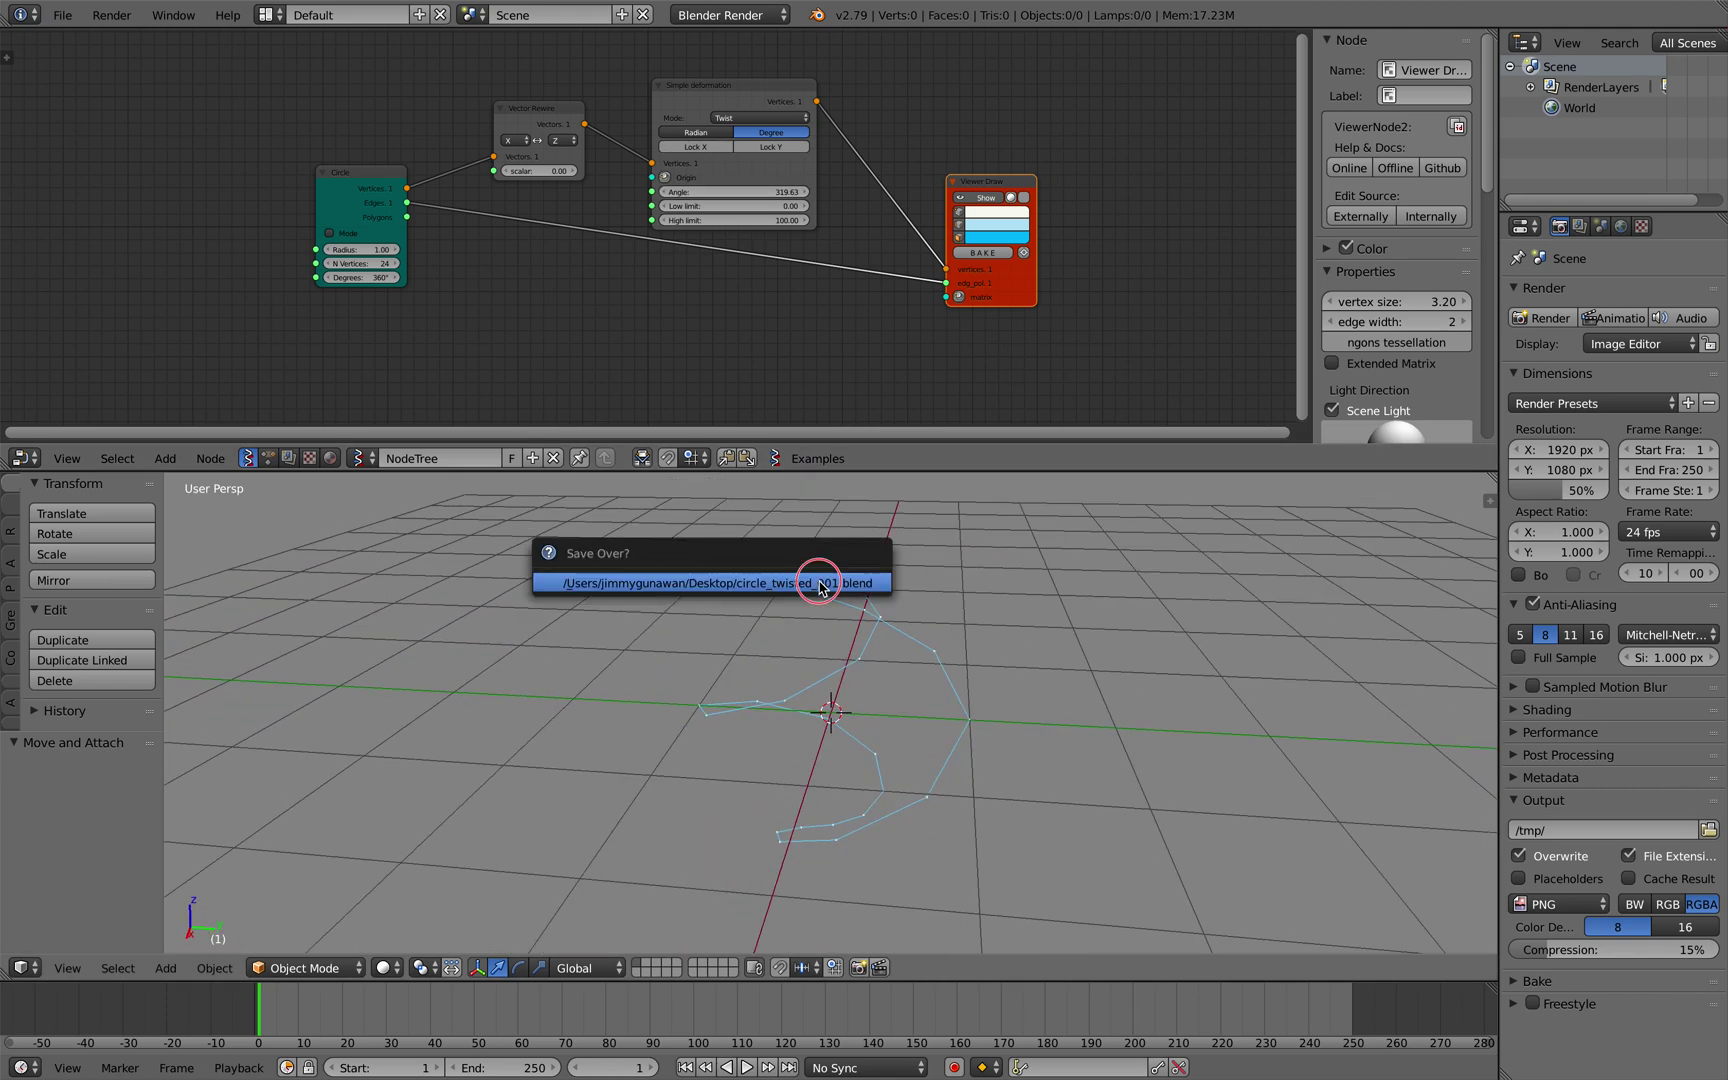
{"action": "left_click", "coordinate": [820, 583]}
{"action": "scroll", "coordinate": [901, 630], "scroll_direction": "right", "scroll_amount": 6}
{"action": "key", "text": "ctrl+s"}
{"action": "left_click", "coordinate": [903, 628]}
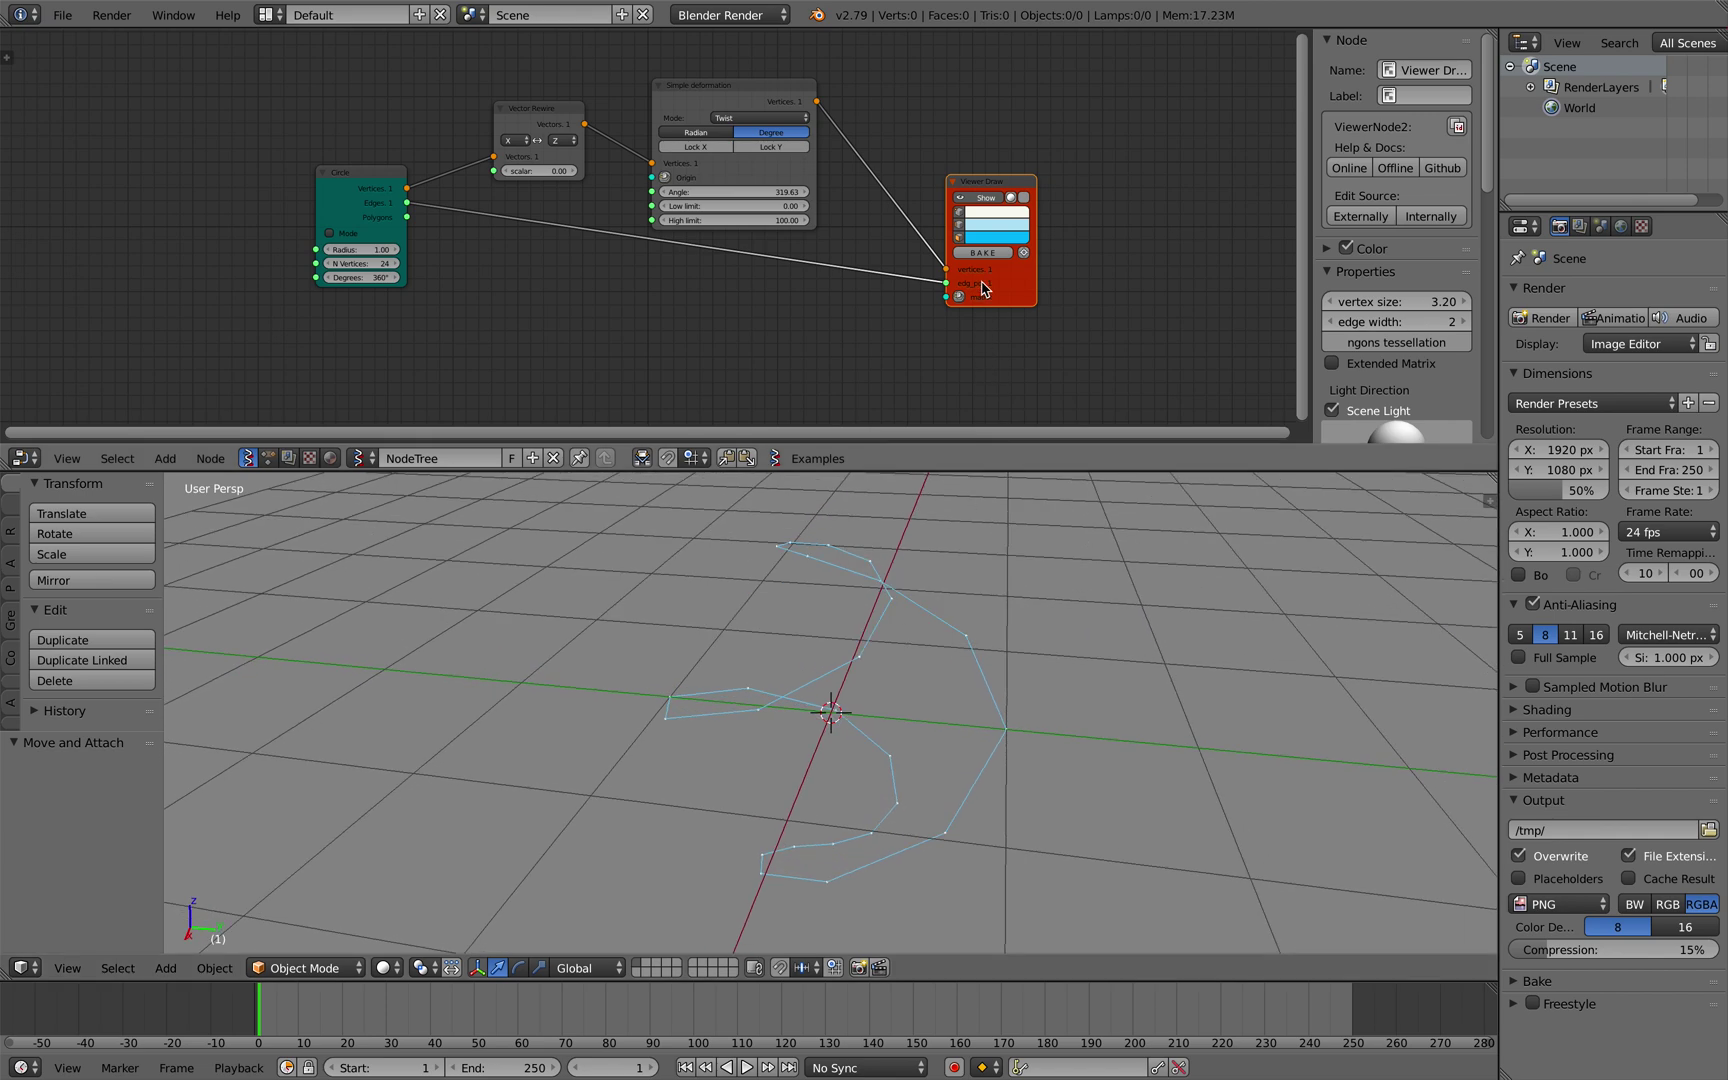
Try baking the twisted circle into a separate object moved beside the preview, and delete the baked object
{"action": "left_click", "coordinate": [985, 253]}
{"action": "key", "text": "g"}
{"action": "left_click", "coordinate": [1250, 610]}
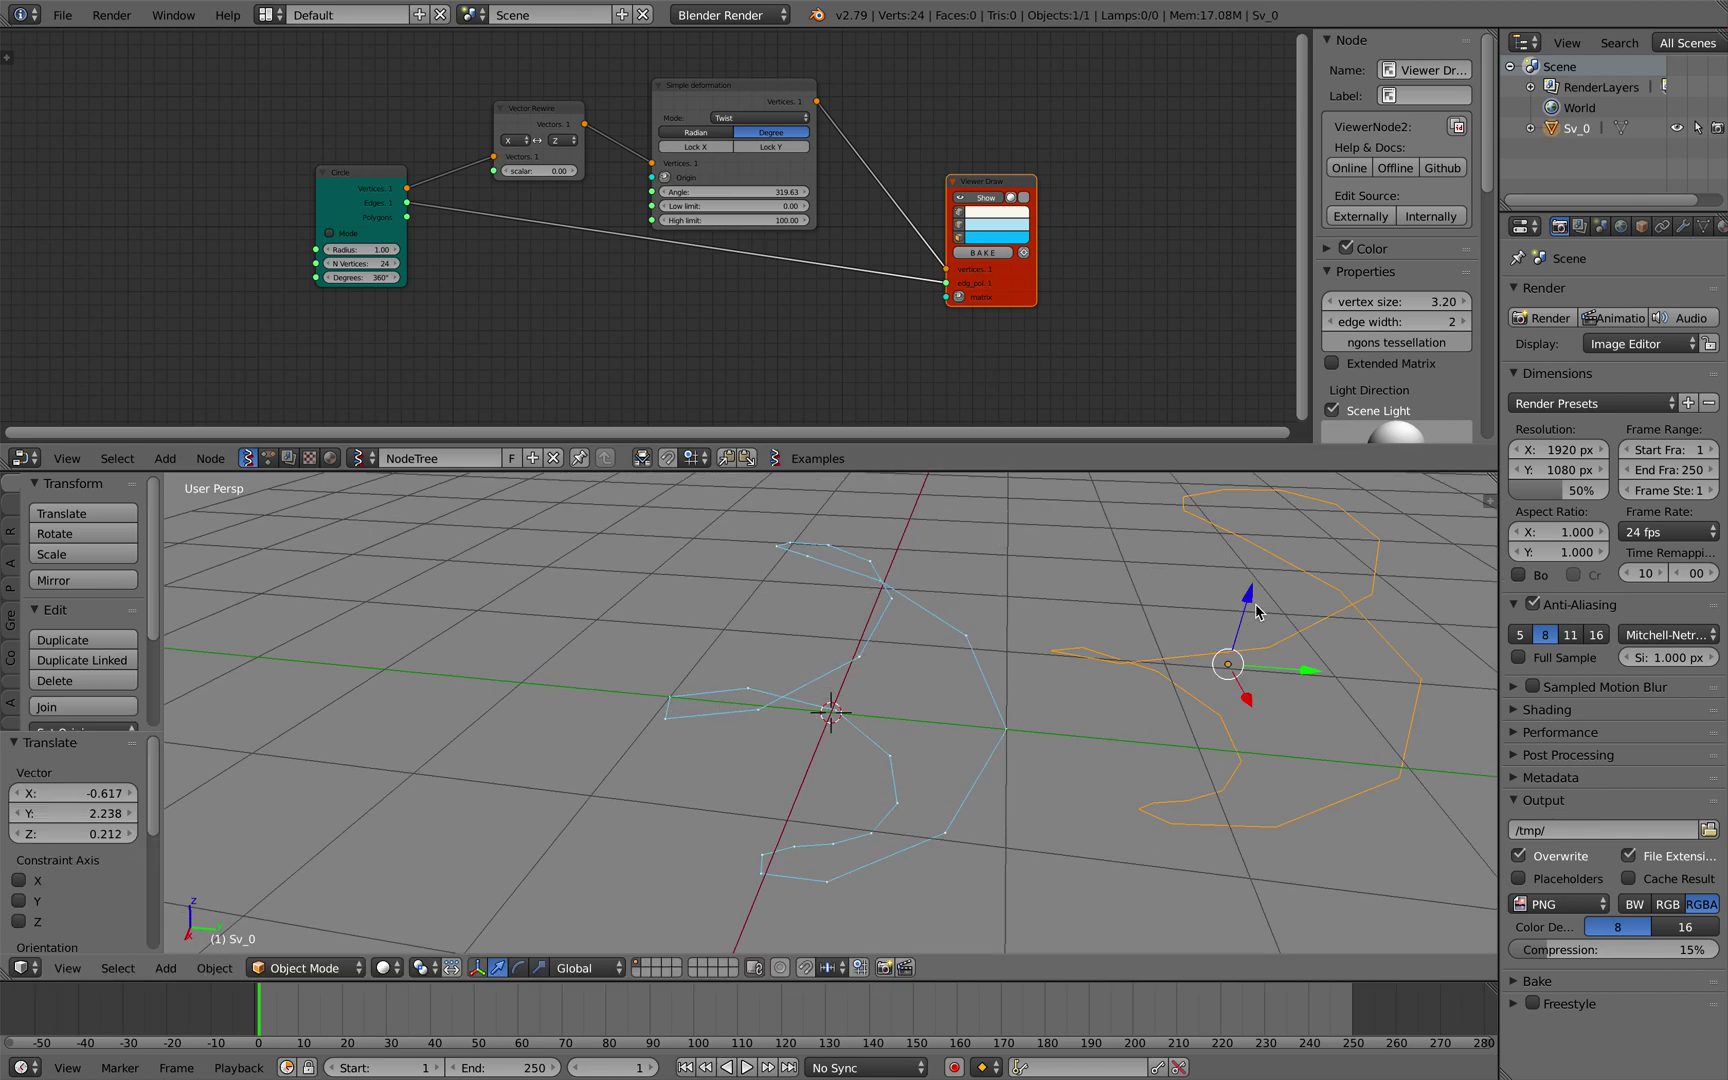
{"action": "key", "text": "Delete"}
Add a Polyline Viewer node beside the Viewer Draw node
{"action": "key", "text": "shift+a"}
{"action": "left_click", "coordinate": [1068, 265]}
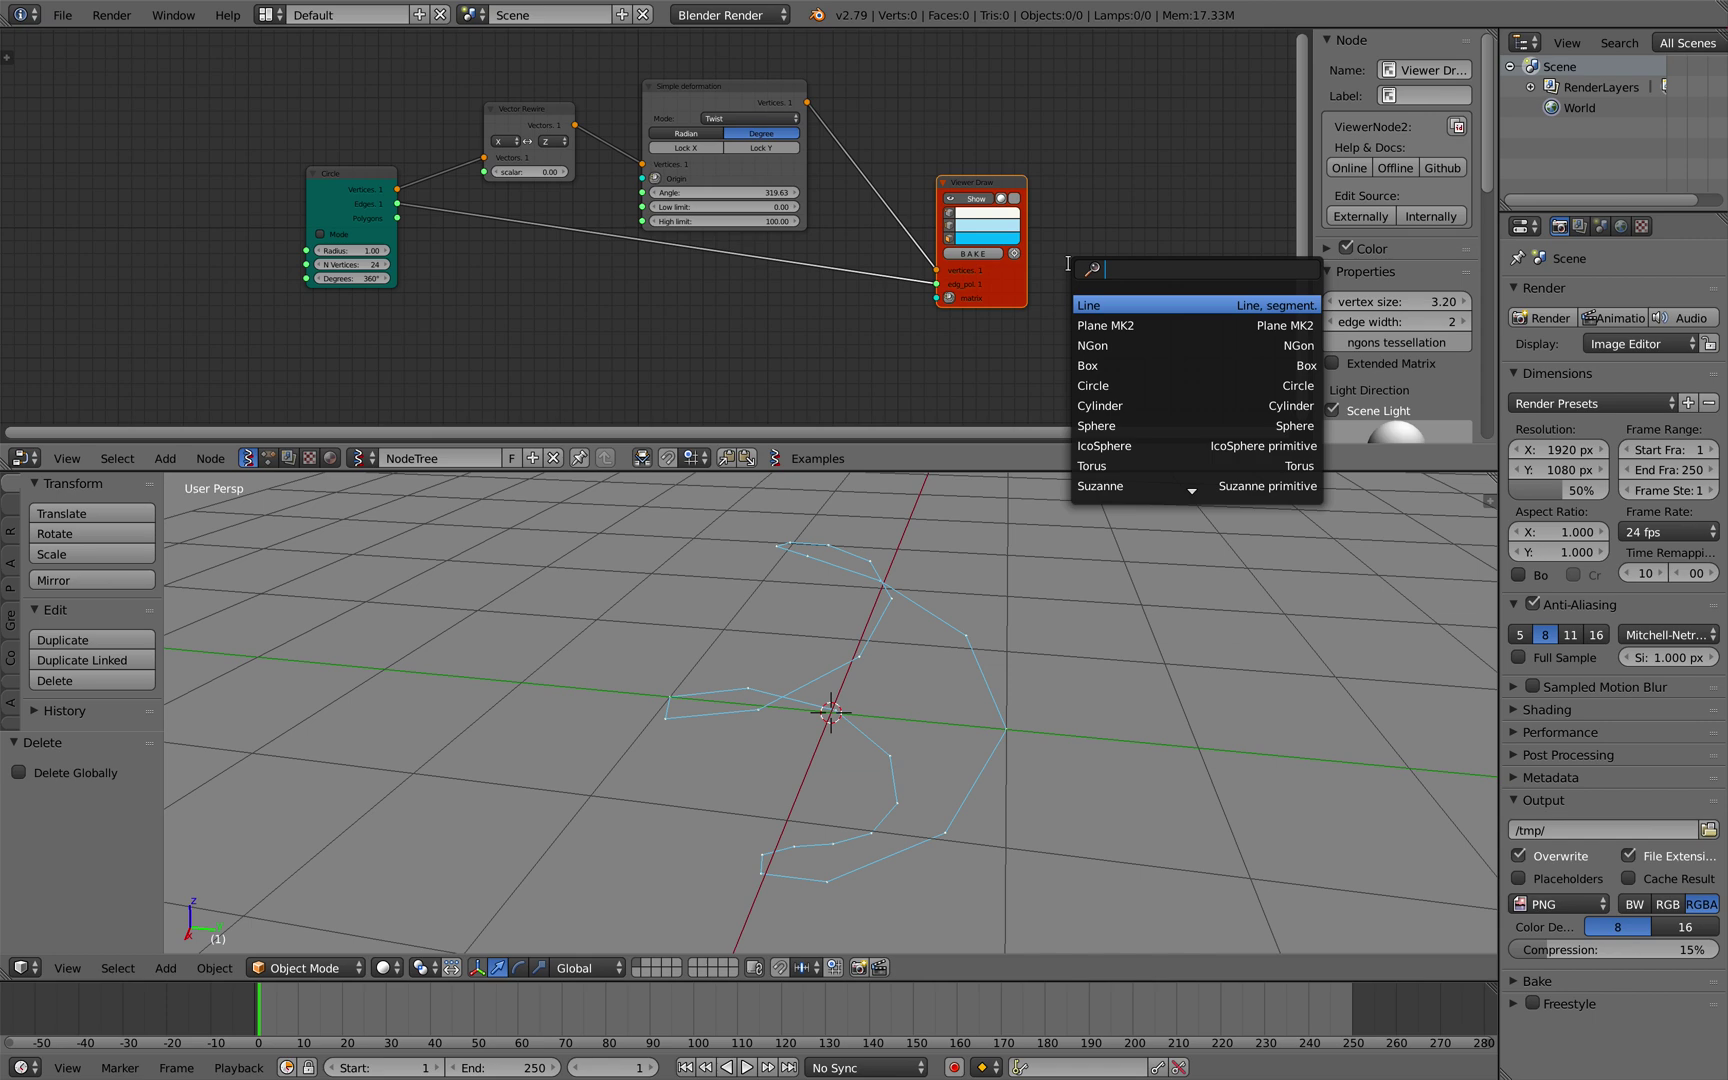
{"action": "type", "text": "poly"}
{"action": "key", "text": "Return"}
{"action": "left_click", "coordinate": [1107, 163]}
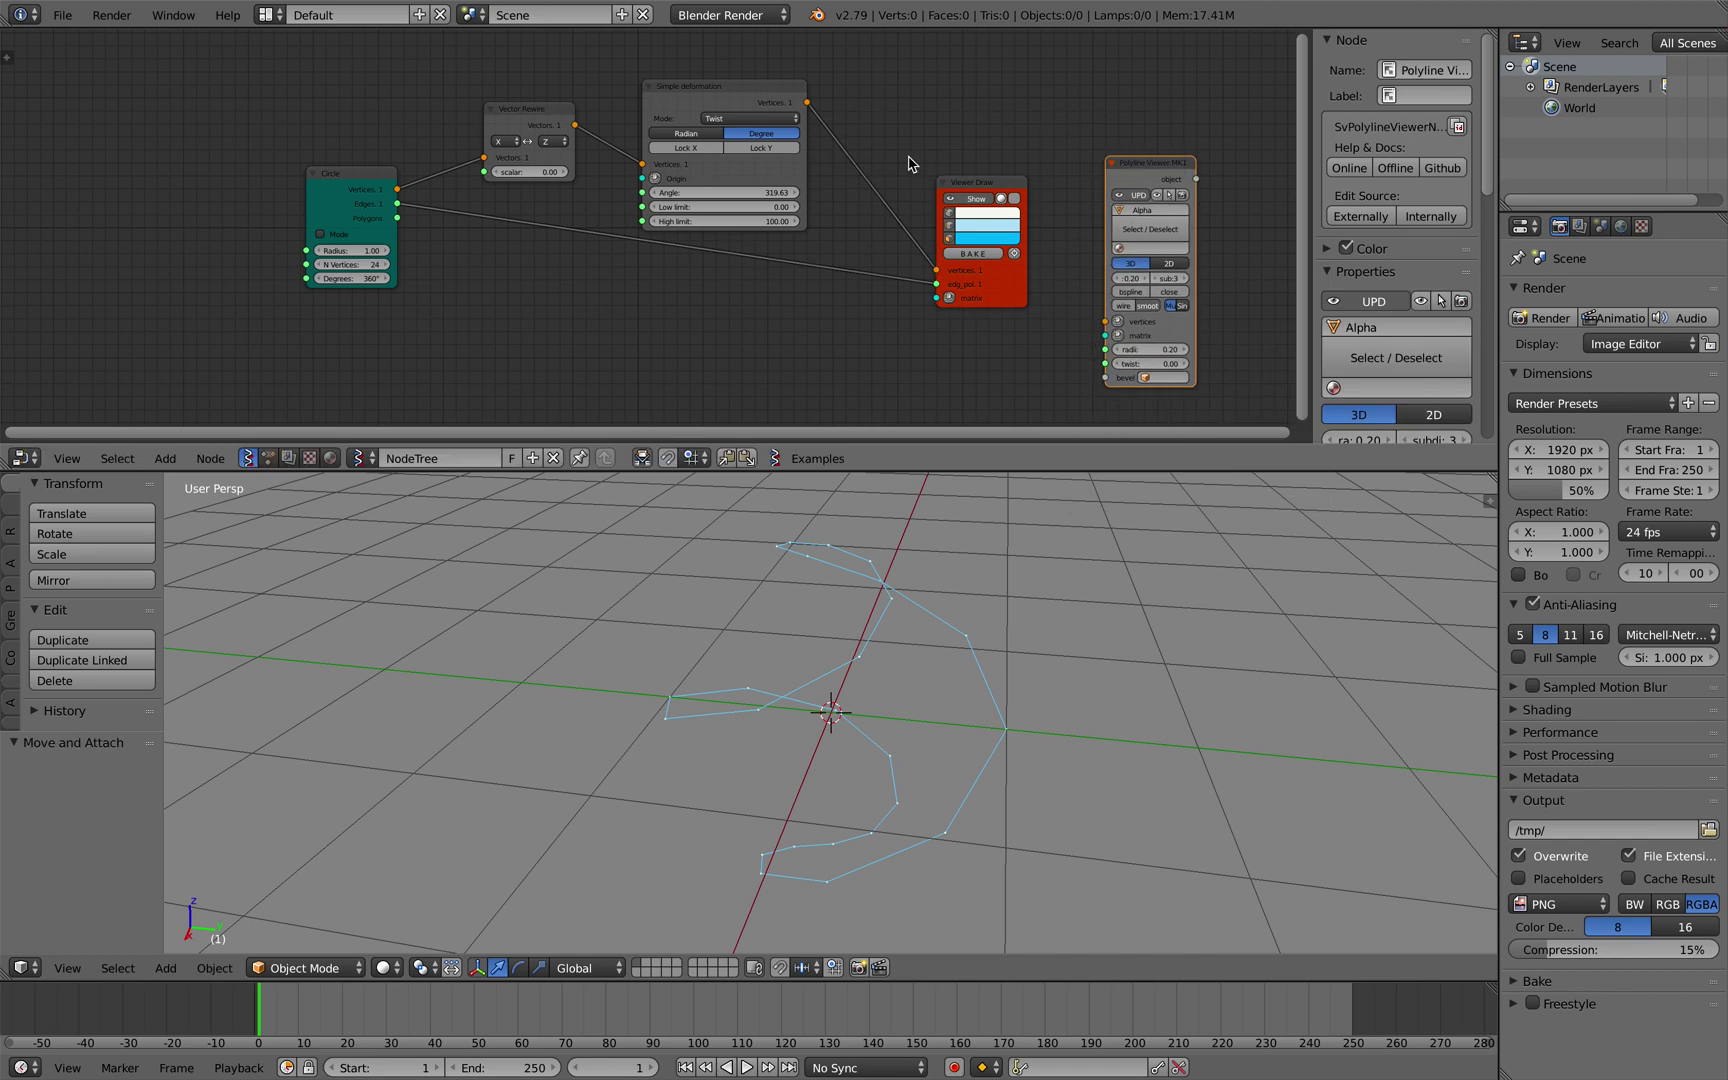
Connect the Simple deformation vertices to the Polyline Viewer, close the viewer's curve and save the file
{"action": "left_click_drag", "start_coordinate": [809, 103], "coordinate": [1106, 321]}
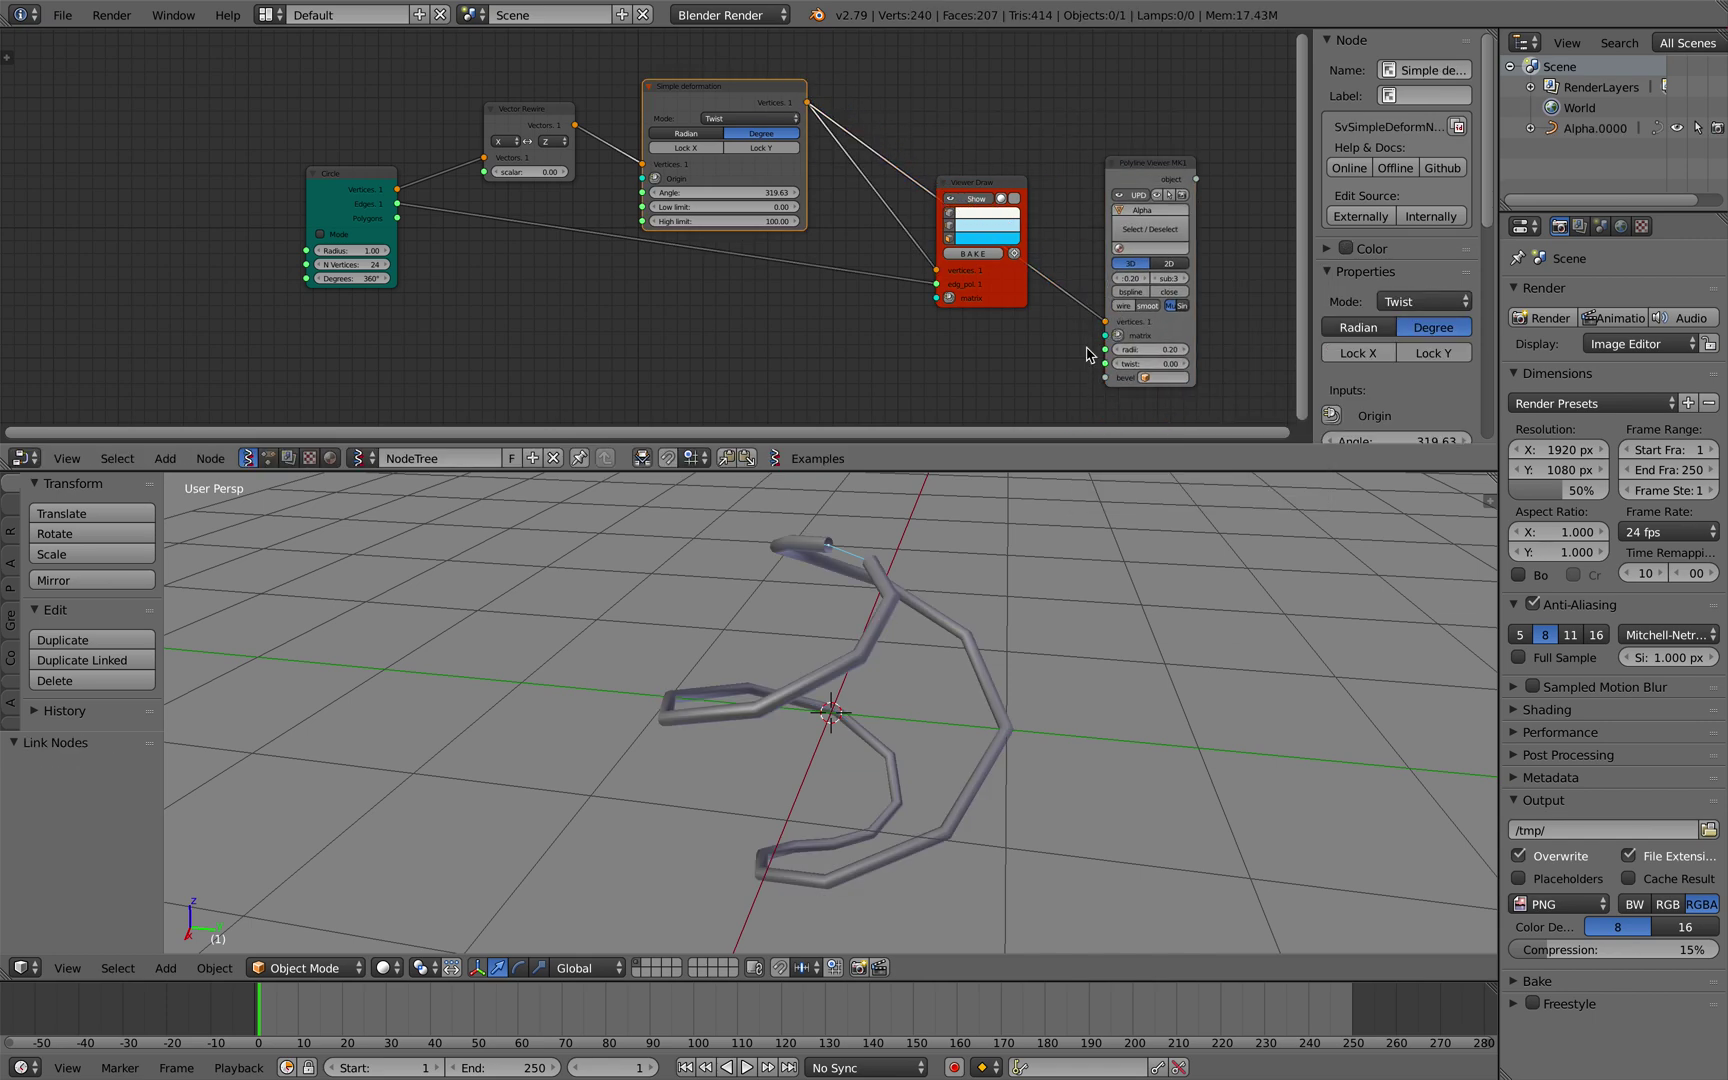
{"action": "middle_click_drag", "start_coordinate": [832, 722], "coordinate": [825, 717]}
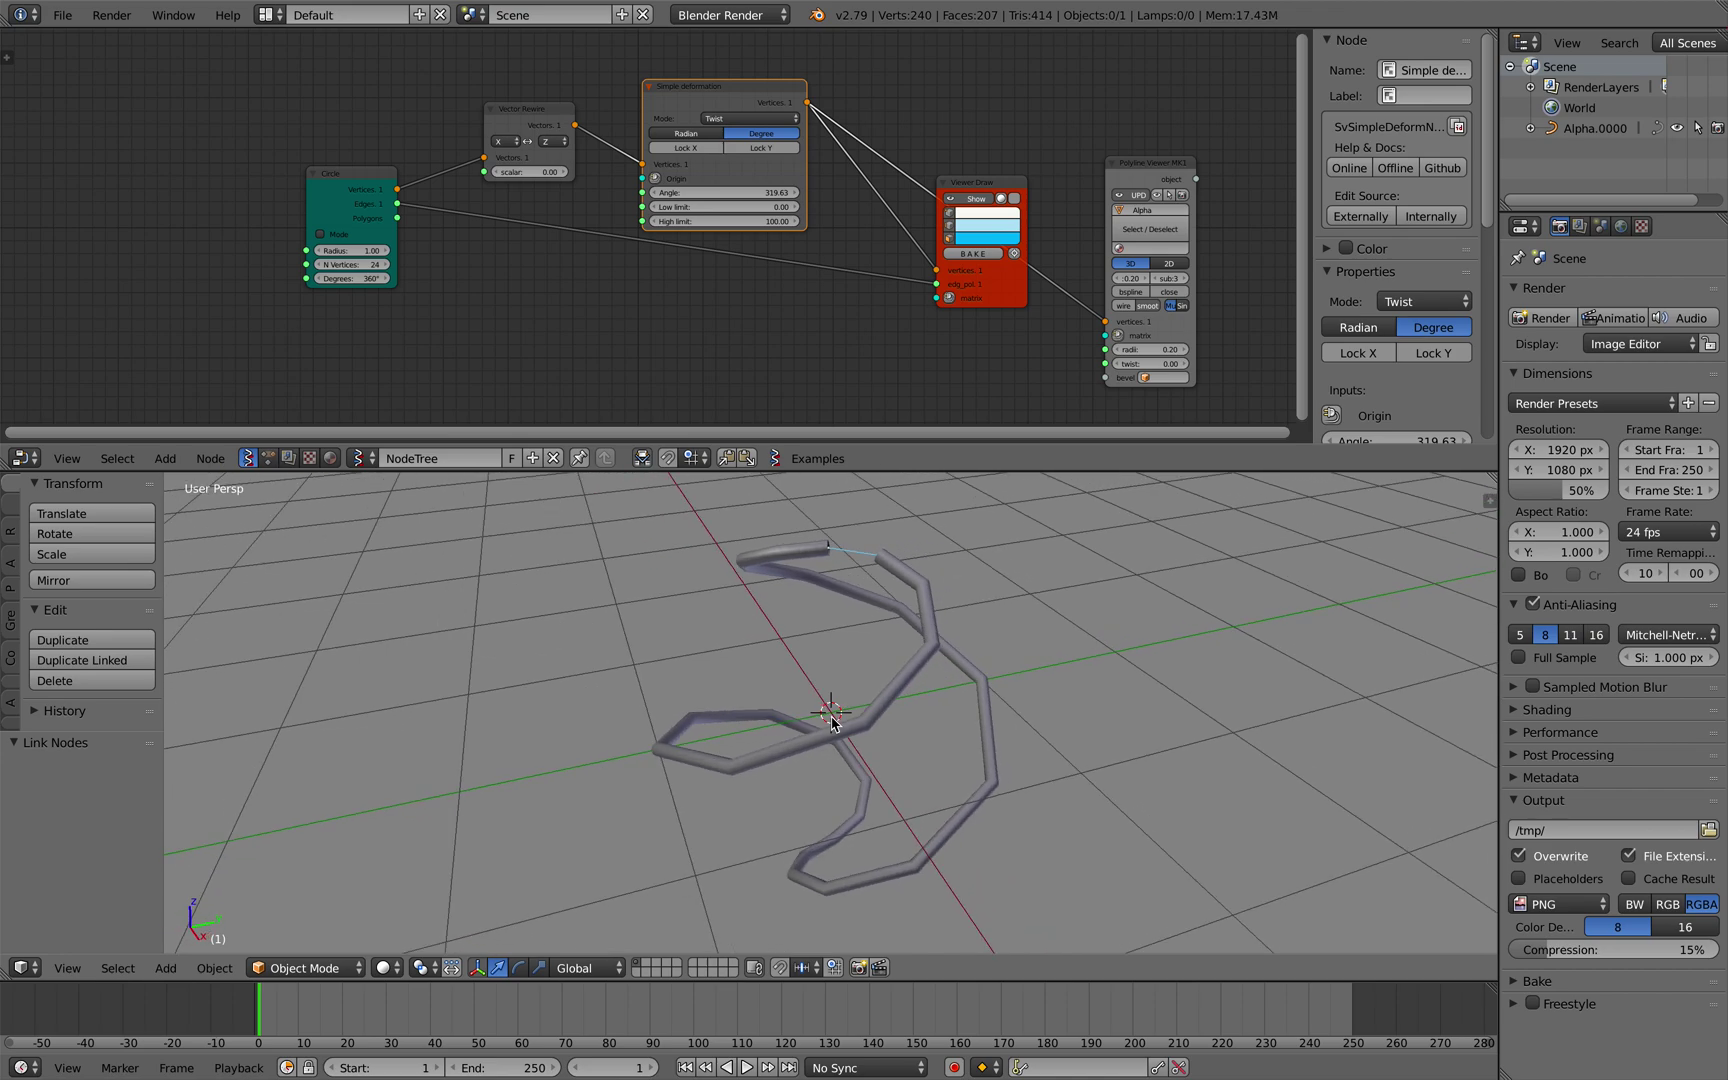
{"action": "left_click", "coordinate": [1160, 294]}
{"action": "key", "text": "ctrl+s"}
{"action": "middle_click_drag", "start_coordinate": [887, 678], "coordinate": [829, 710]}
{"action": "left_click", "coordinate": [890, 674]}
Switch the Polyline Viewer's curve to B-spline and save over circle_twisted_001.blend
{"action": "left_click", "coordinate": [1140, 302]}
{"action": "key", "text": "a"}
{"action": "key", "text": "a"}
{"action": "middle_click_drag", "start_coordinate": [935, 647], "coordinate": [936, 647]}
{"action": "key", "text": "ctrl+s"}
{"action": "left_click", "coordinate": [936, 647]}
Raise the Simple deformation node's twist angle to 621.55 degrees and set the Circle node's vertex count to 100
{"action": "left_click_drag", "start_coordinate": [700, 192], "coordinate": [998, 192]}
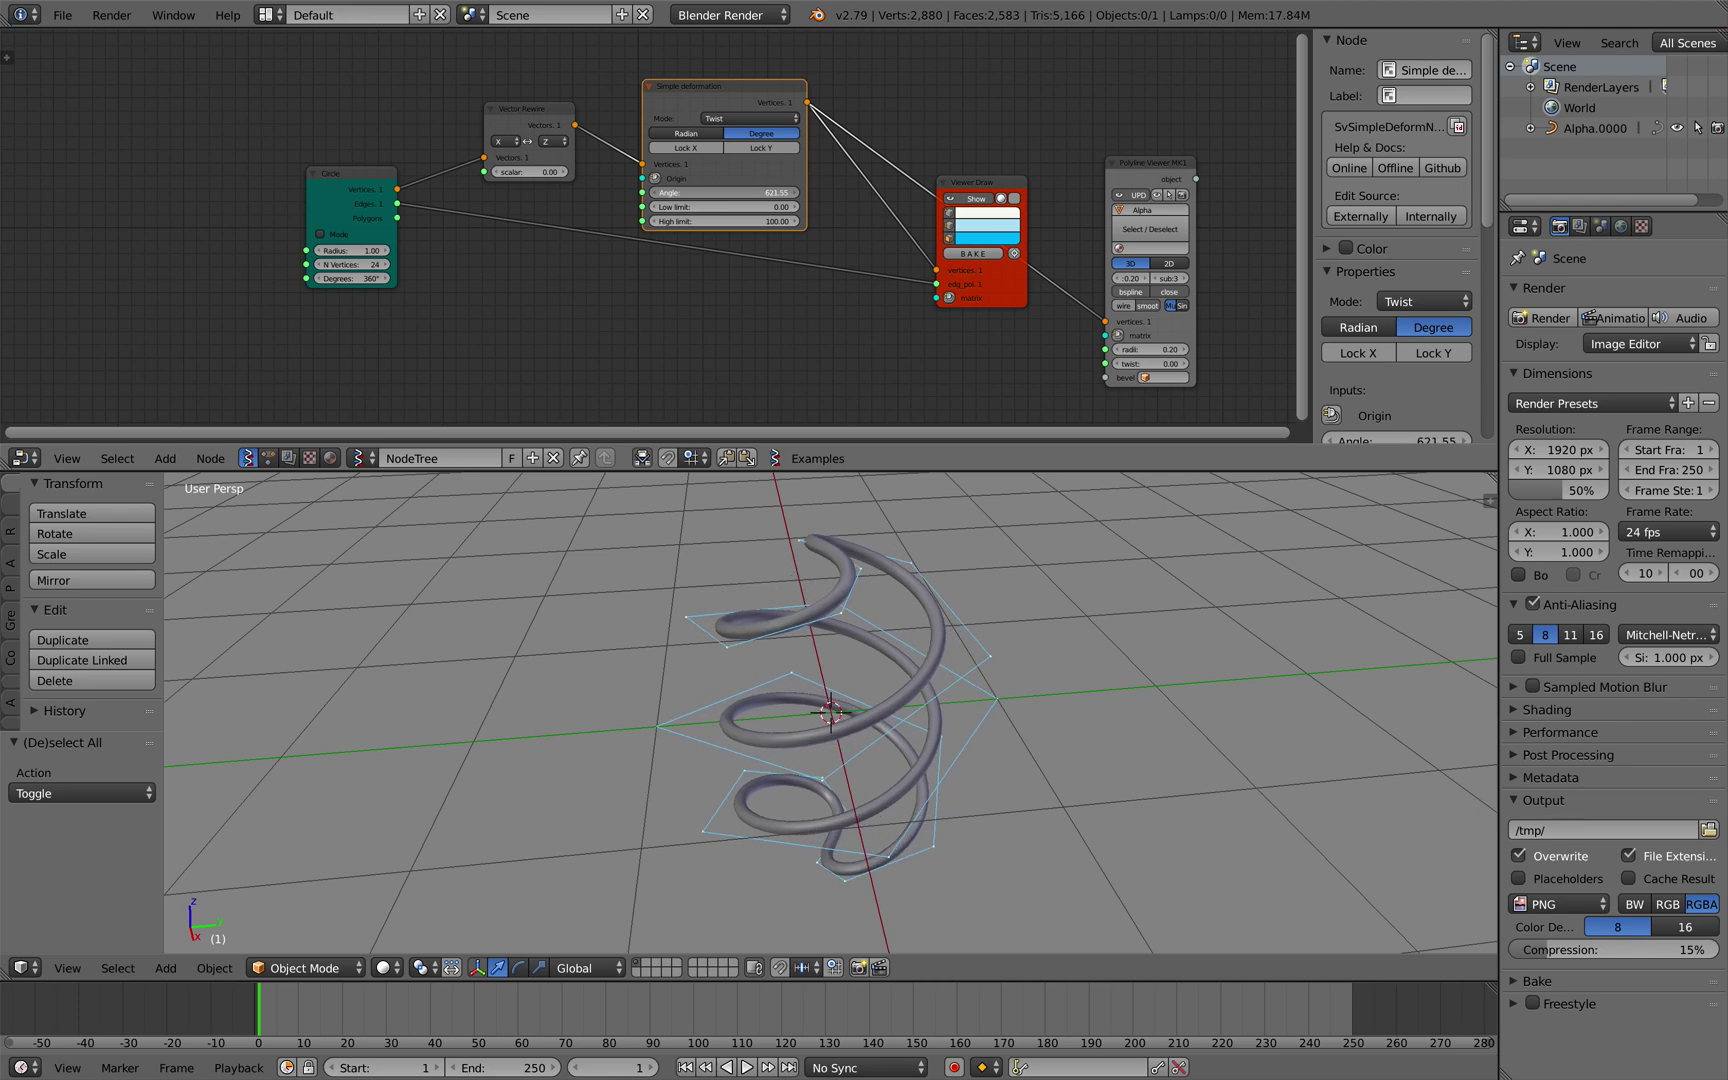
{"action": "middle_click_drag", "start_coordinate": [690, 640], "coordinate": [770, 640]}
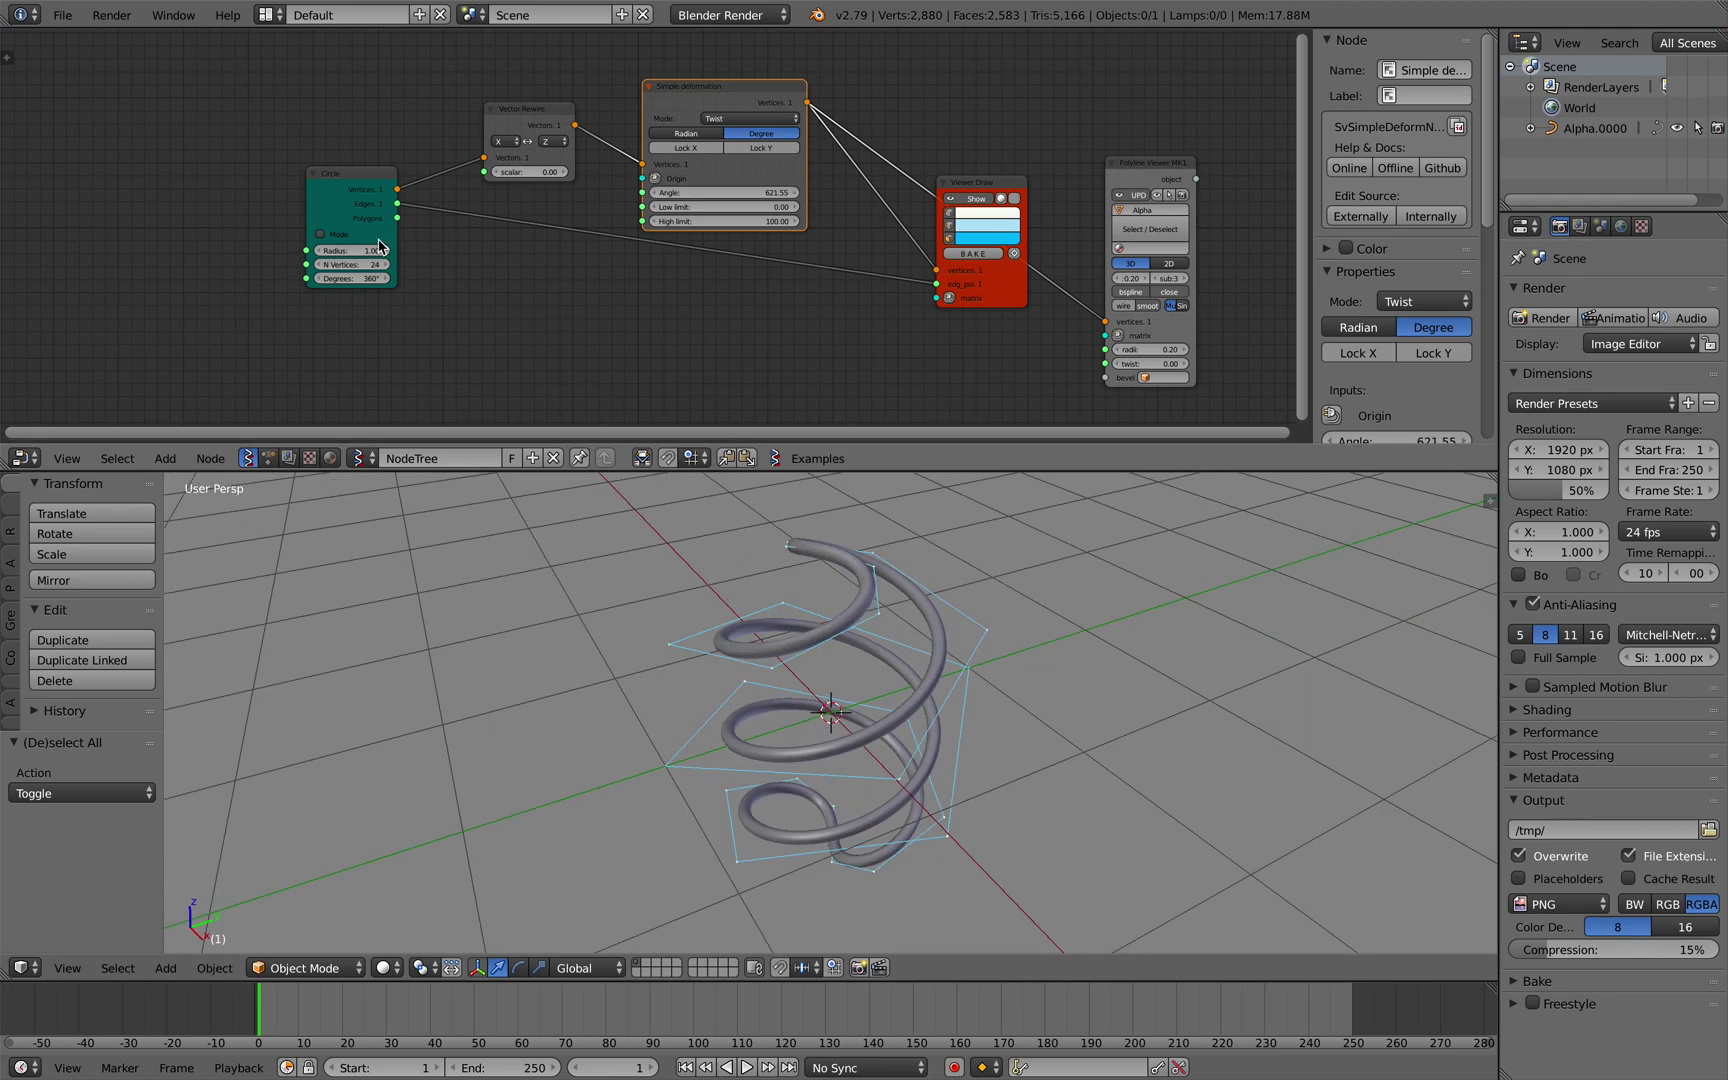
{"action": "left_click_drag", "start_coordinate": [368, 248], "coordinate": [412, 264]}
{"action": "left_click", "coordinate": [368, 248]}
{"action": "type", "text": "1"}
{"action": "key", "text": "Return"}
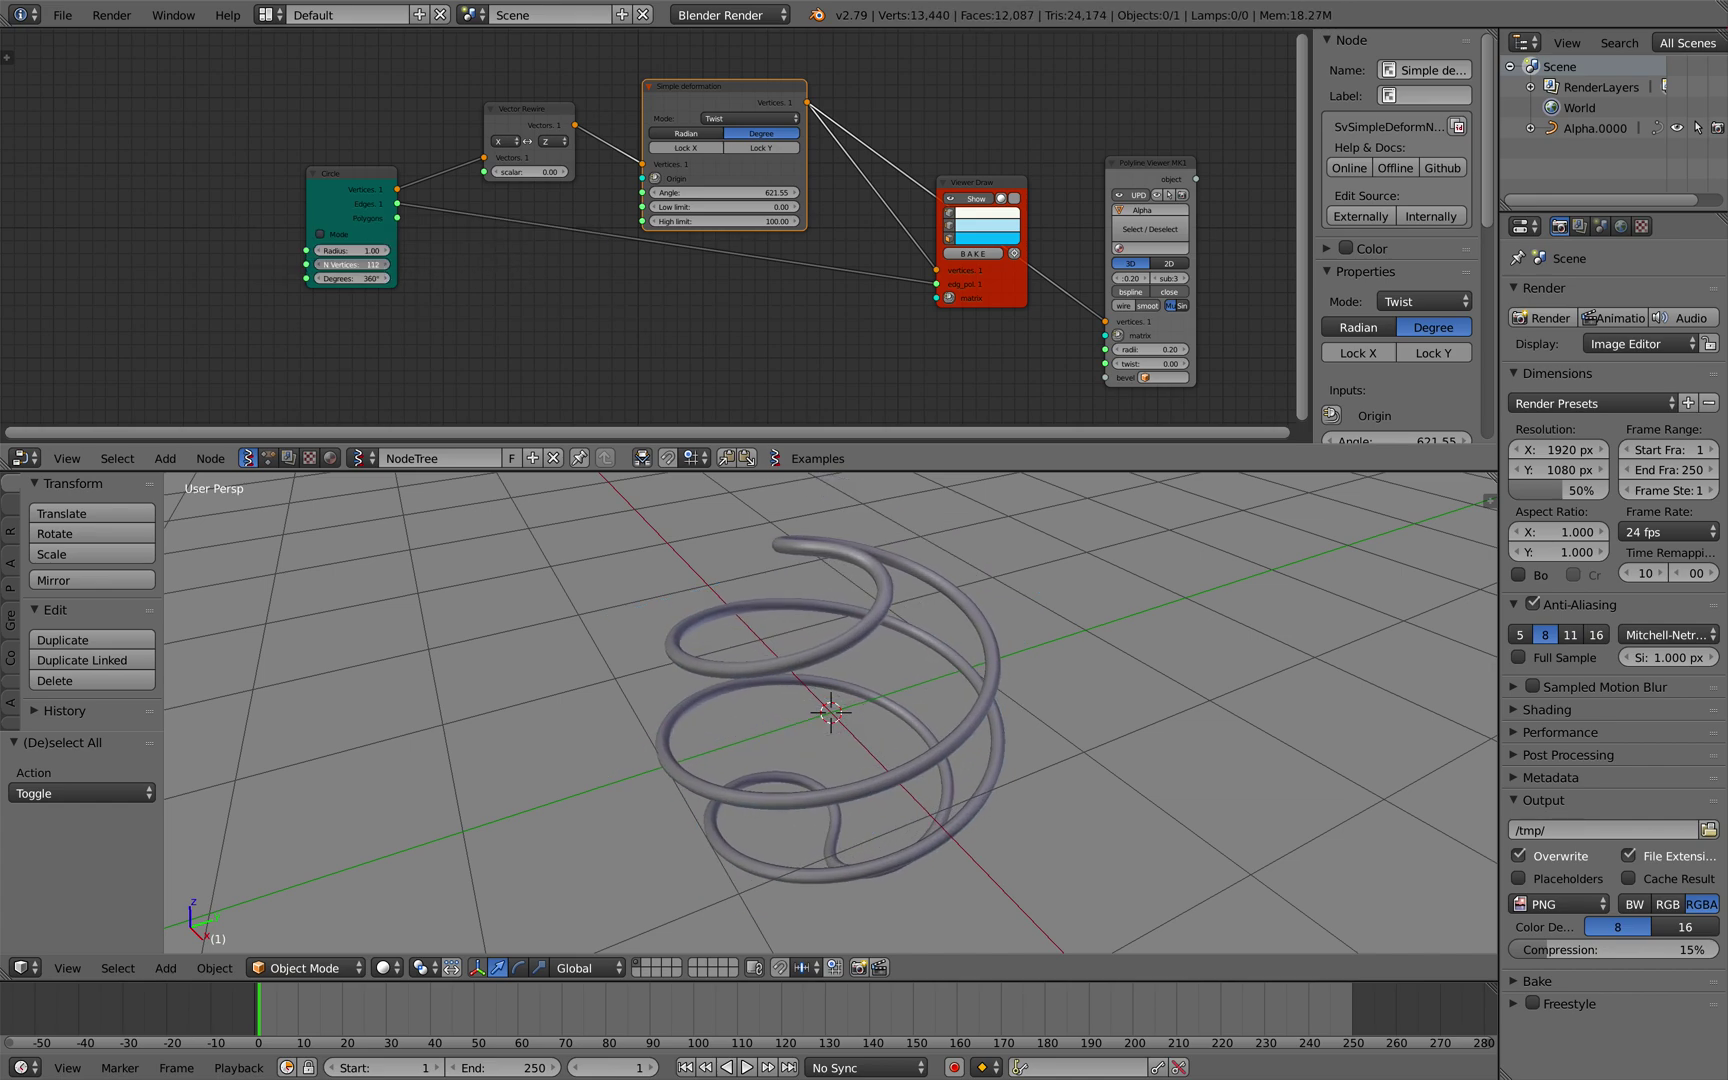
{"action": "type", "text": "0"}
{"action": "key", "text": "Return"}
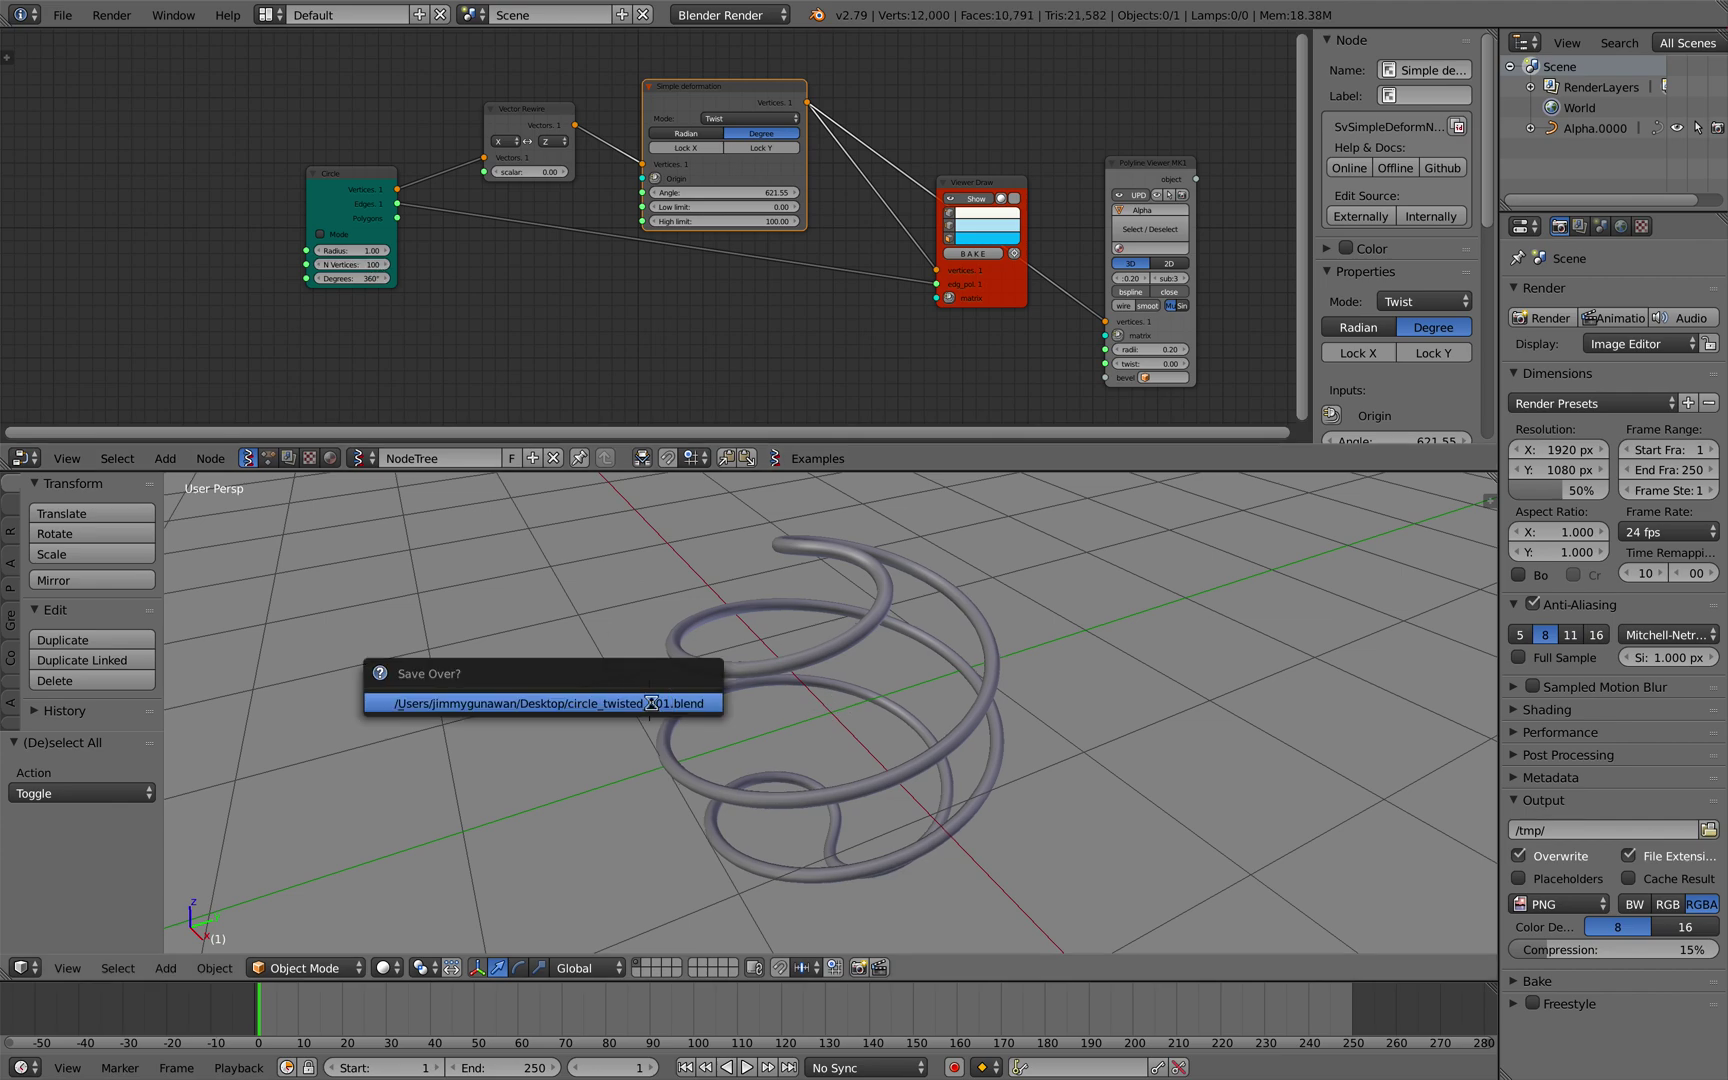
Try moving the polyline object away from the wireframe preview
{"action": "middle_click_drag", "start_coordinate": [640, 694], "coordinate": [679, 687]}
{"action": "right_click", "coordinate": [679, 687]}
{"action": "key", "text": "g"}
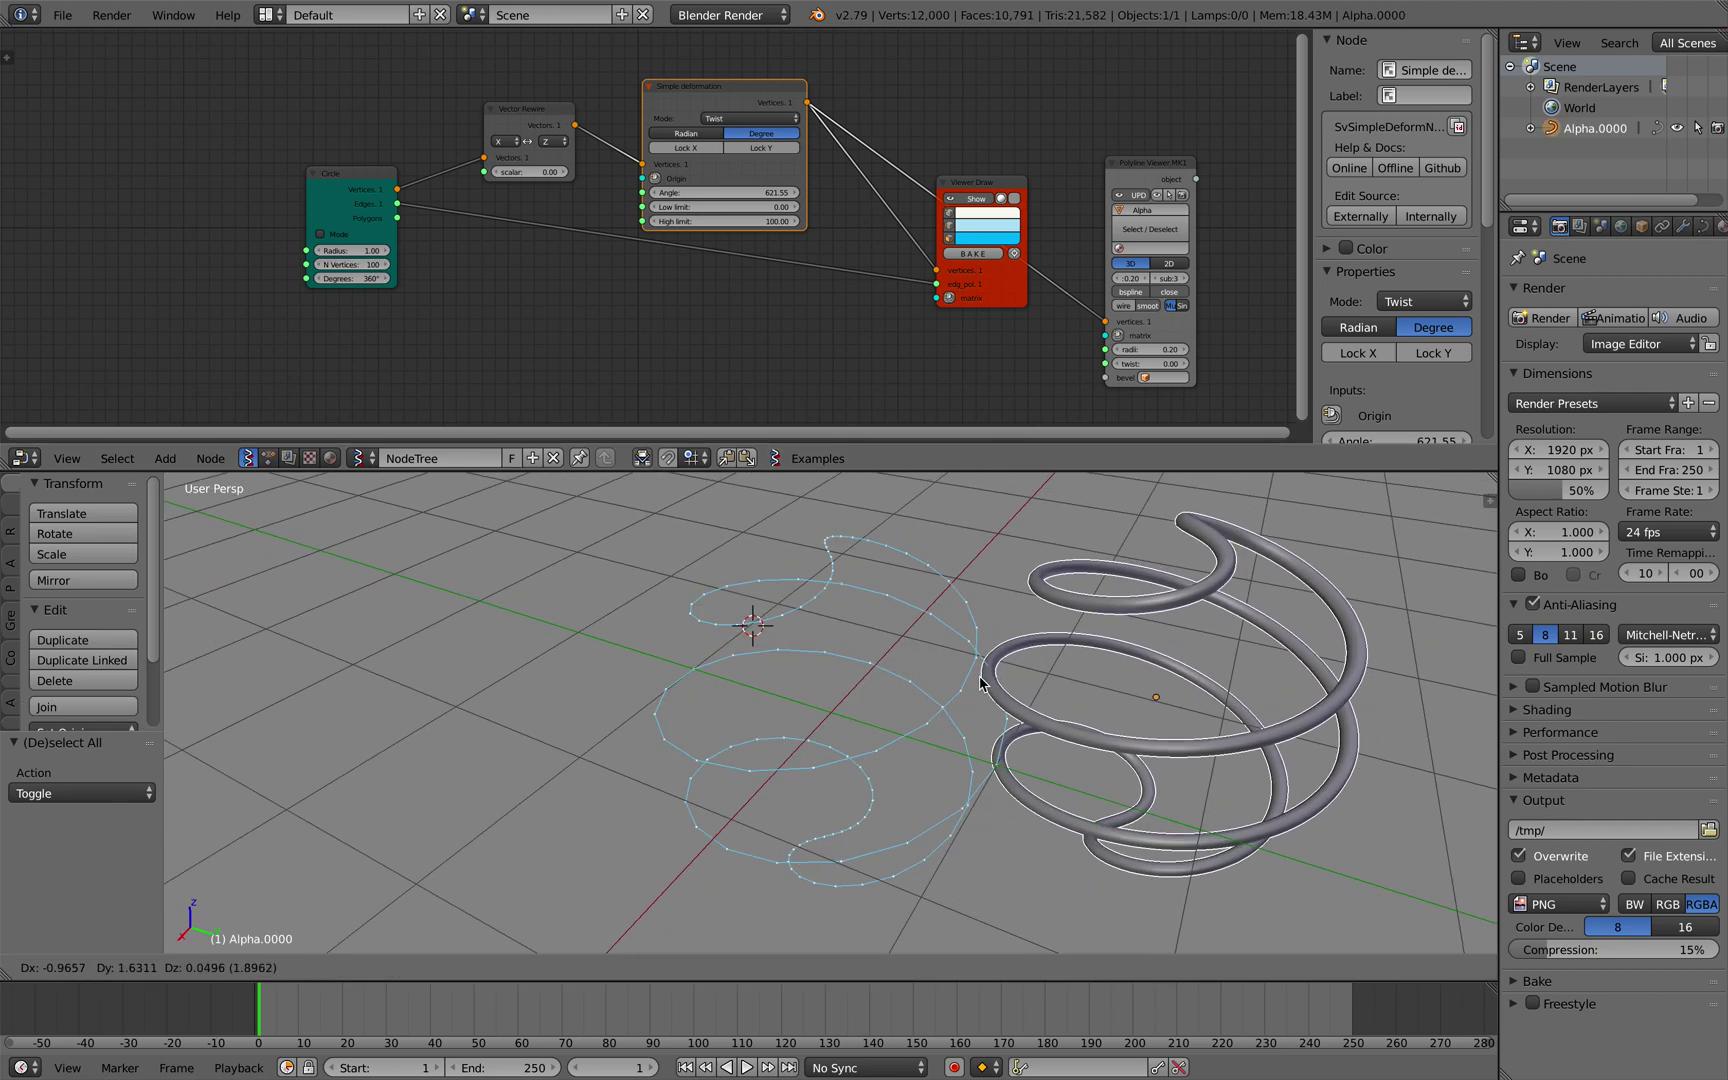
{"action": "right_click", "coordinate": [938, 692]}
{"action": "middle_click_drag", "start_coordinate": [938, 692], "coordinate": [944, 694]}
Narrow the node editor's side region and set the Polyline Viewer's twist to 0.84, saving the file
{"action": "key", "text": "ctrl+s"}
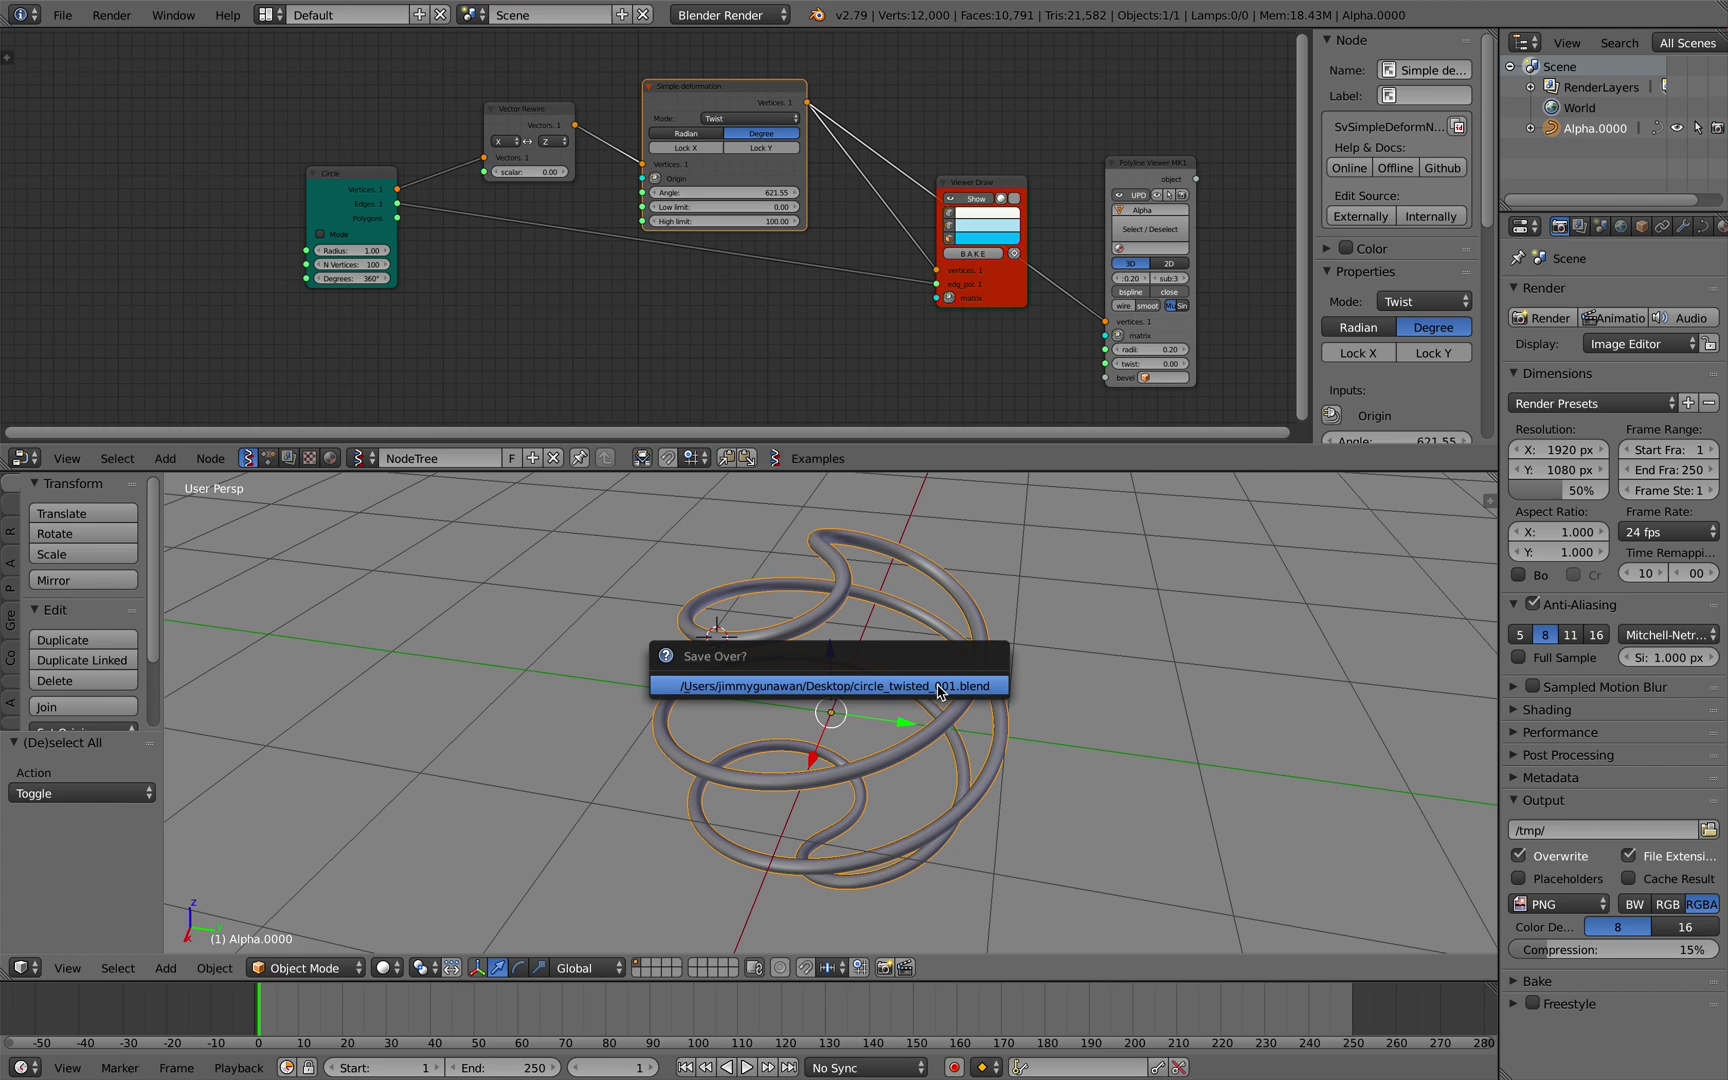
{"action": "left_click", "coordinate": [942, 694]}
{"action": "left_click_drag", "start_coordinate": [1311, 322], "coordinate": [1397, 330]}
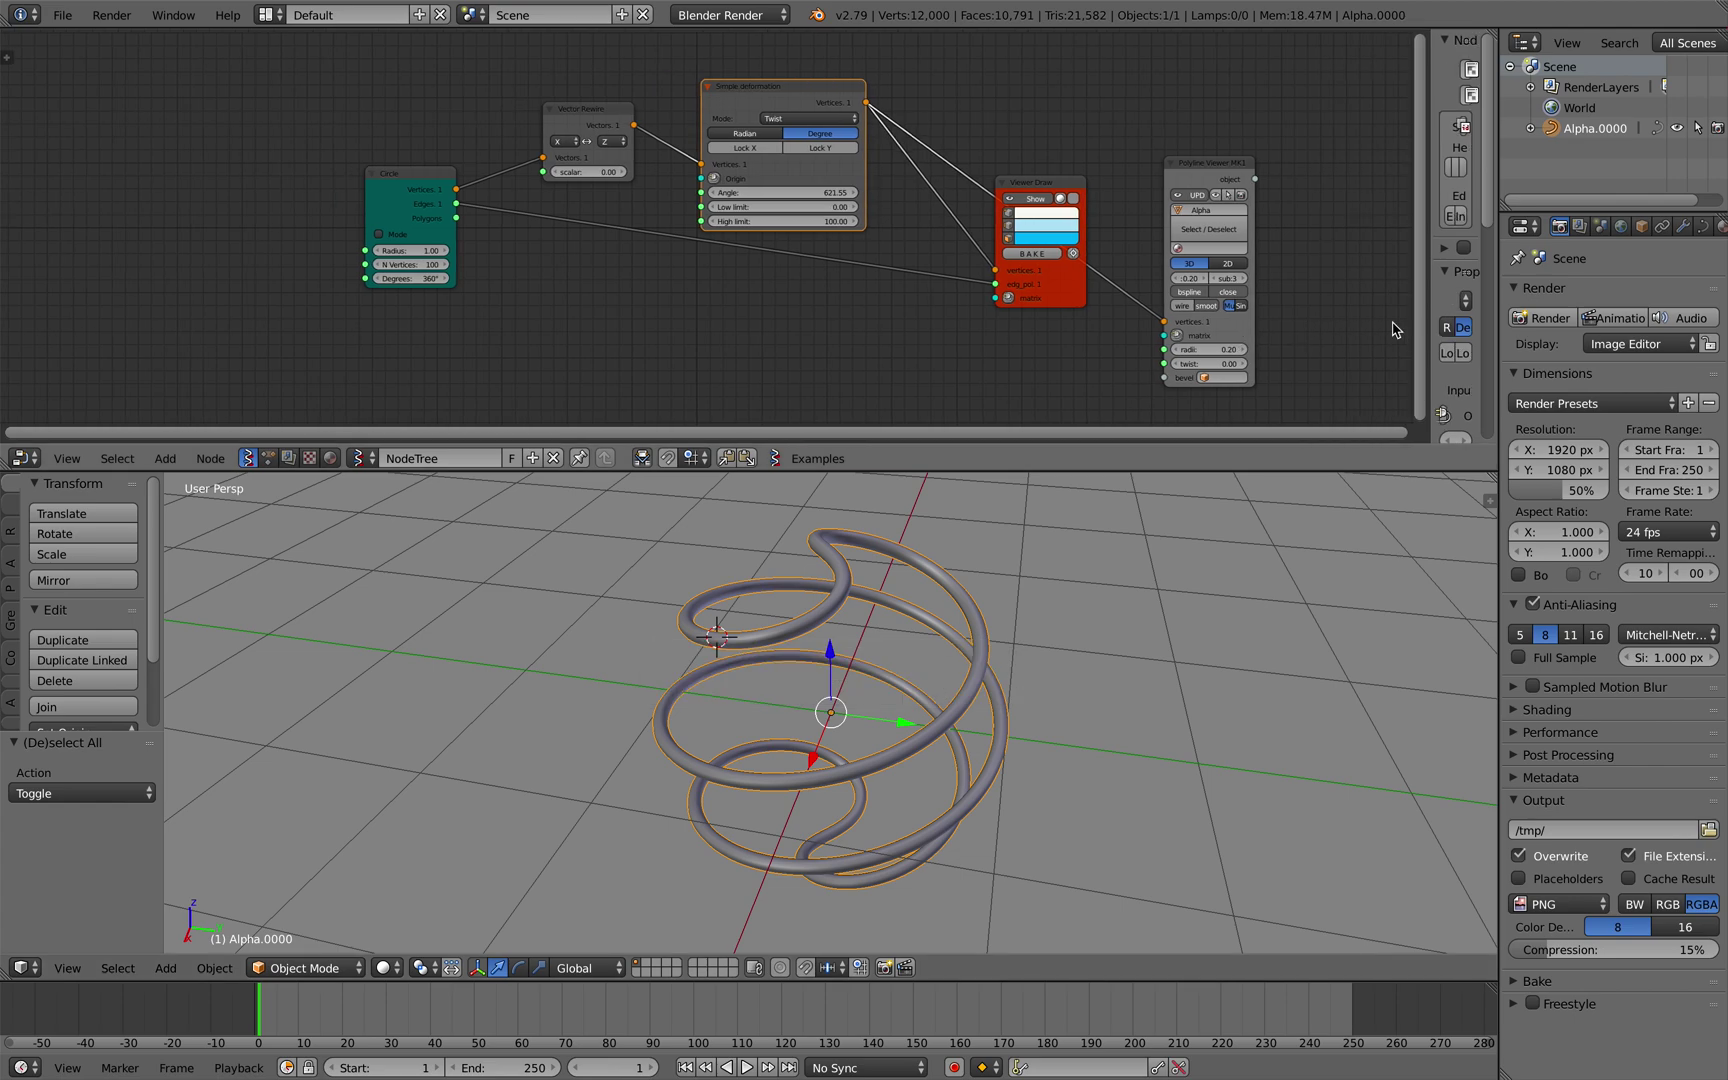
{"action": "left_click_drag", "start_coordinate": [1222, 349], "coordinate": [1183, 362]}
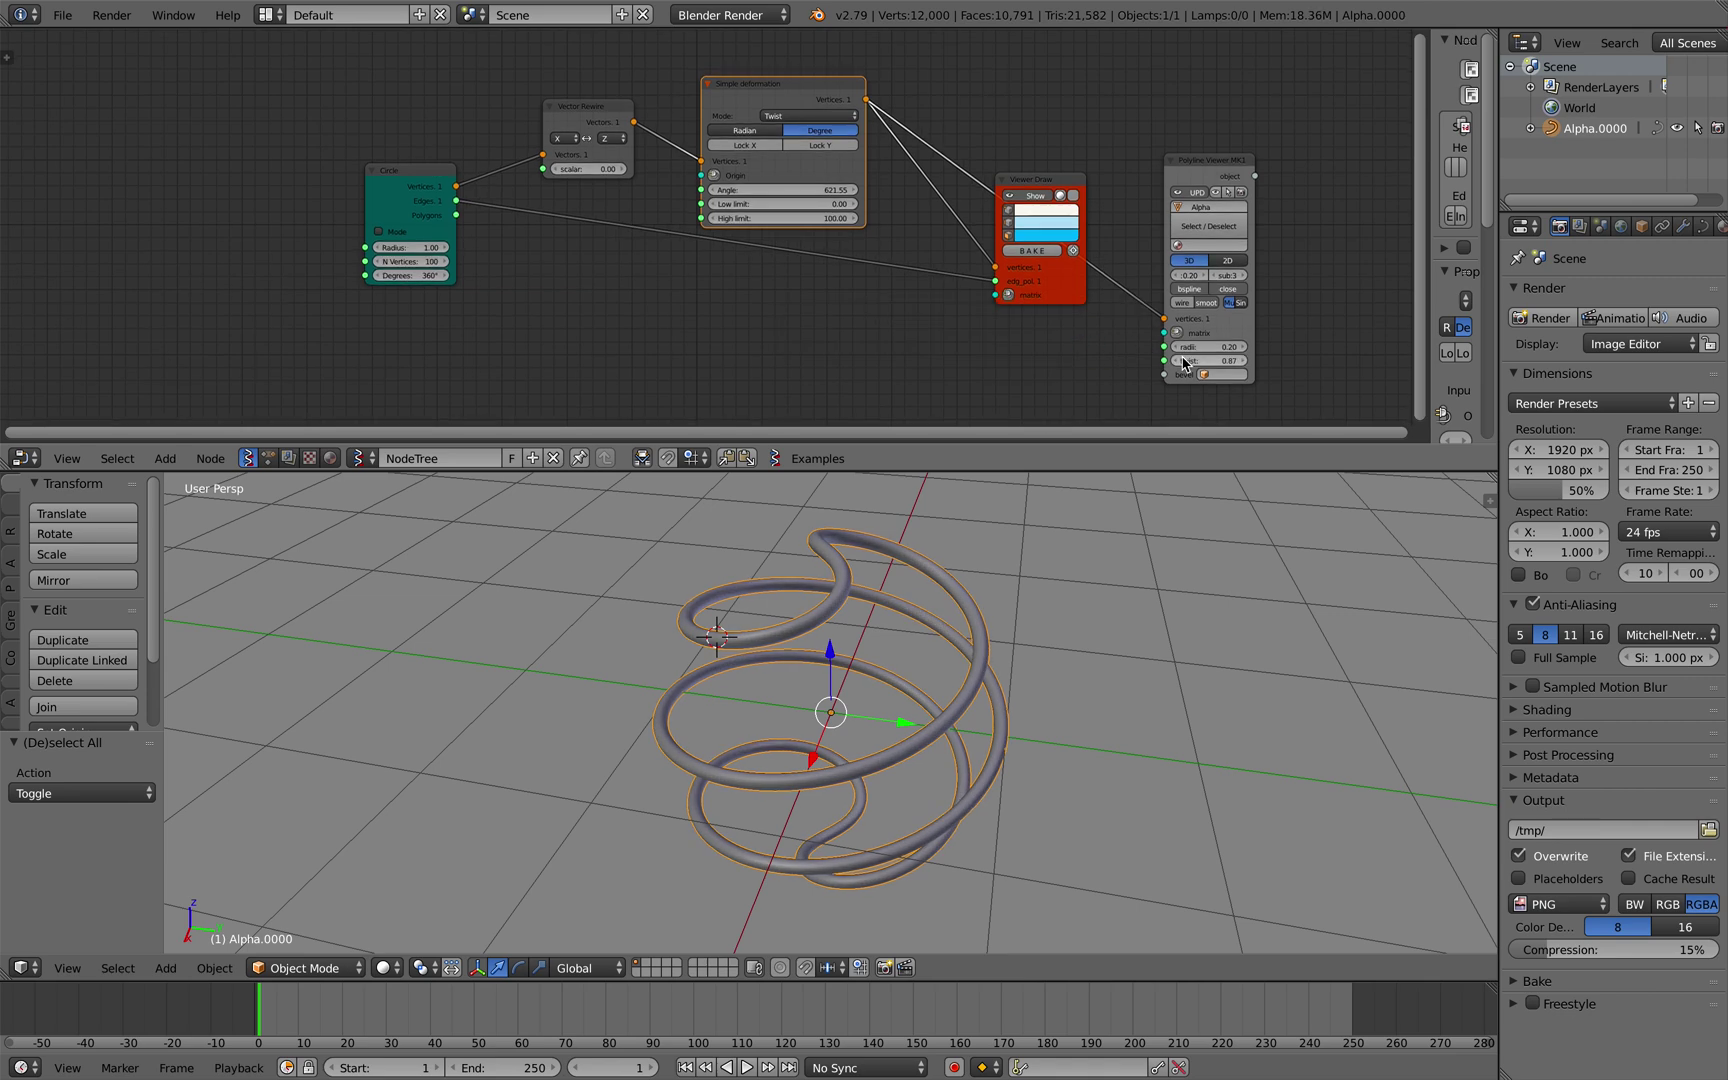
{"action": "scroll", "coordinate": [1060, 377], "scroll_direction": "down", "scroll_amount": 1}
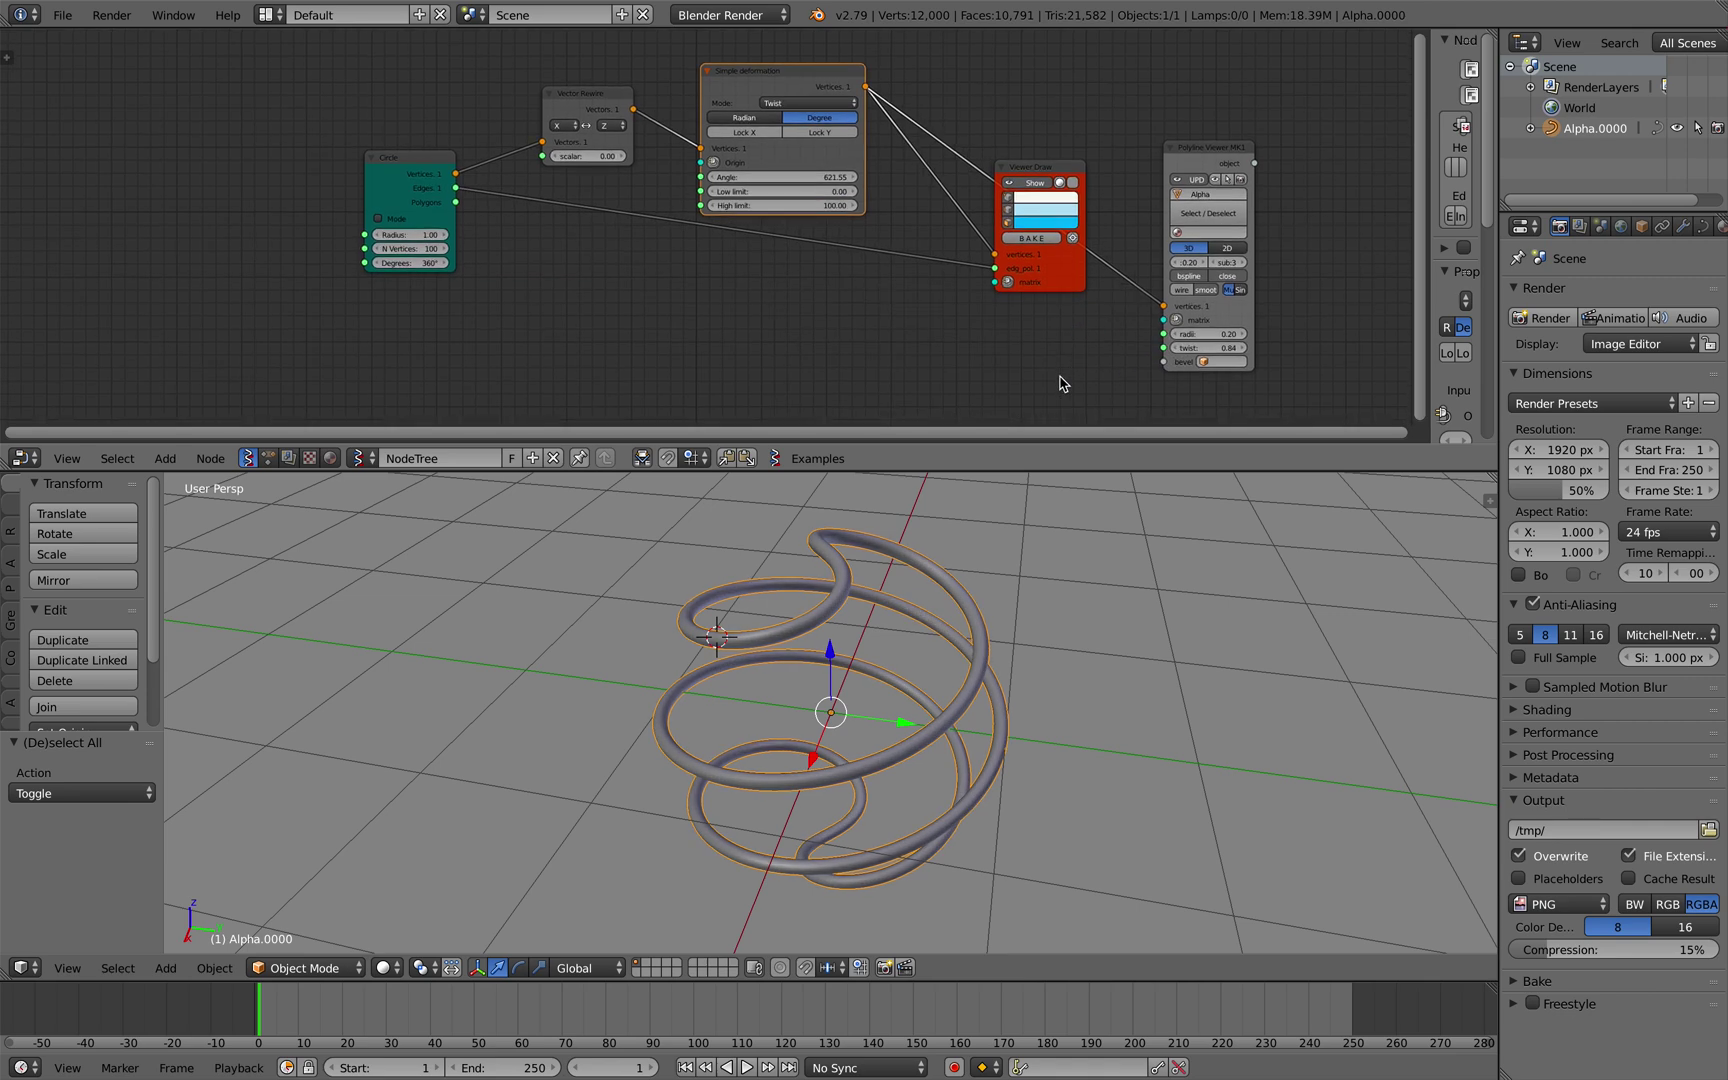
{"action": "key", "text": "super+s"}
{"action": "left_click", "coordinate": [918, 359]}
Save the scene as a new version named circle_twisted_002.blend on the Desktop
{"action": "left_click", "coordinate": [62, 14]}
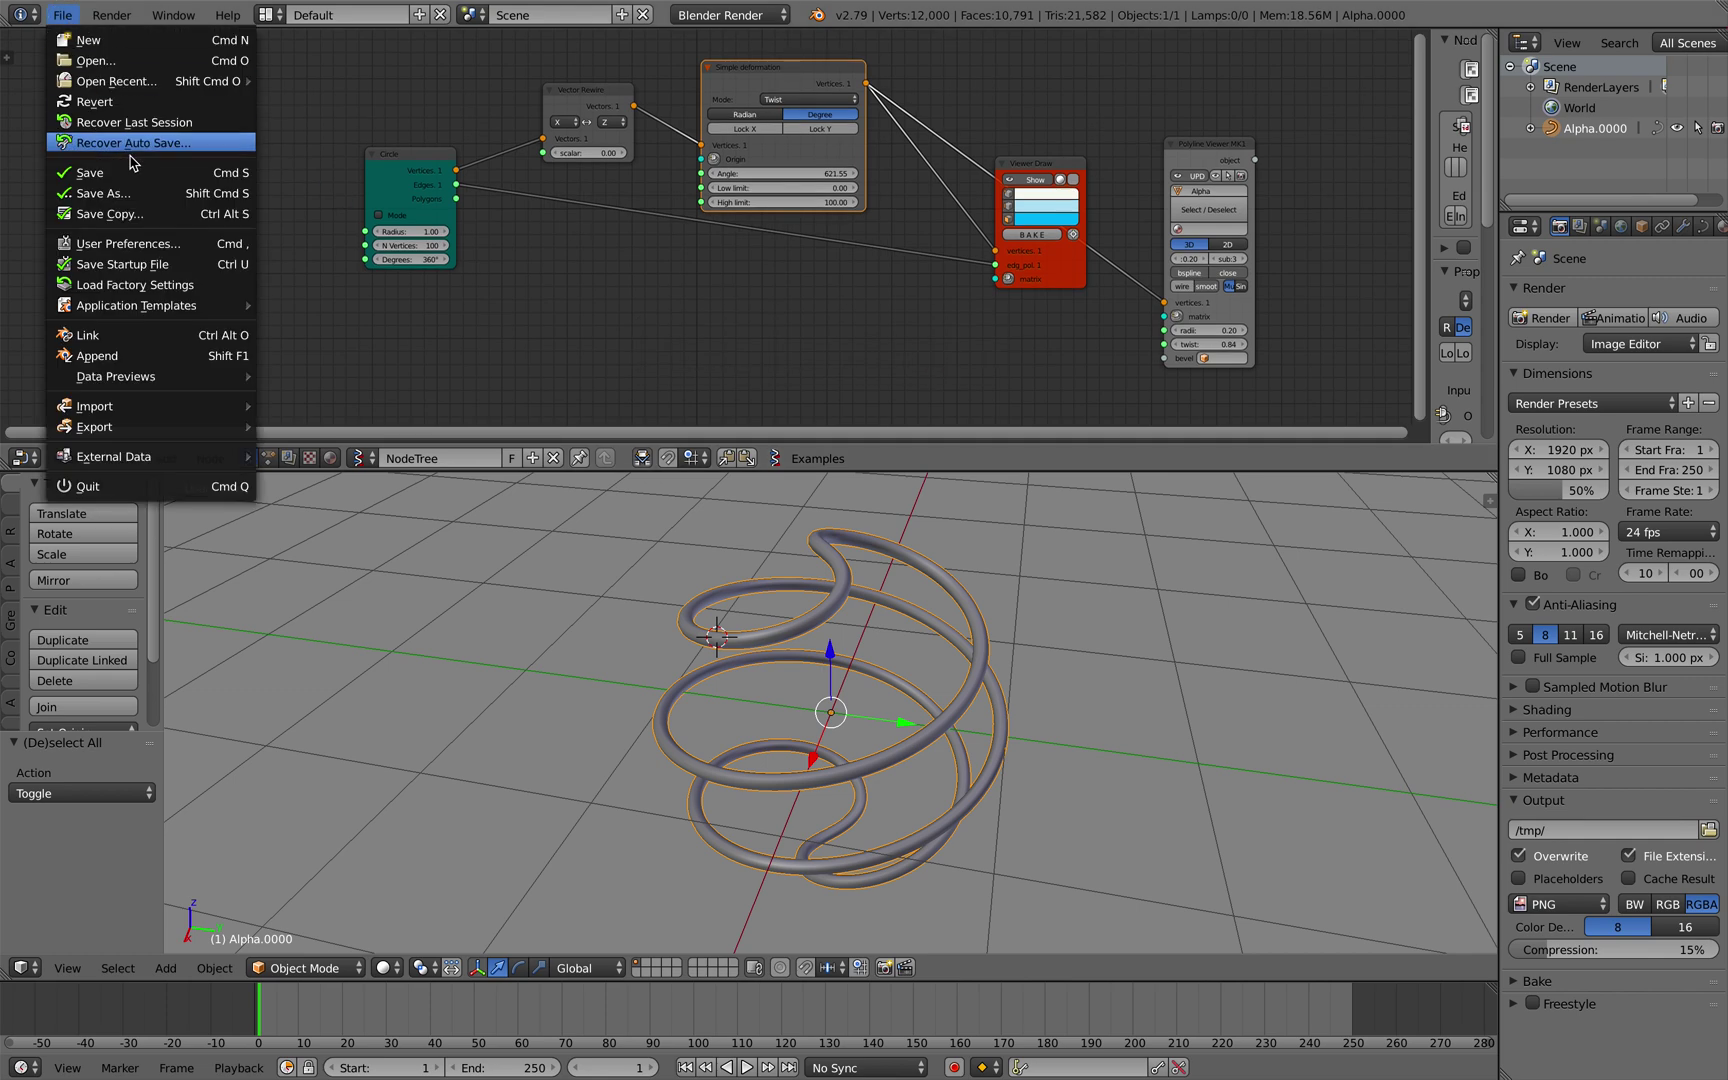
{"action": "left_click", "coordinate": [110, 193]}
{"action": "left_click", "coordinate": [1588, 92]}
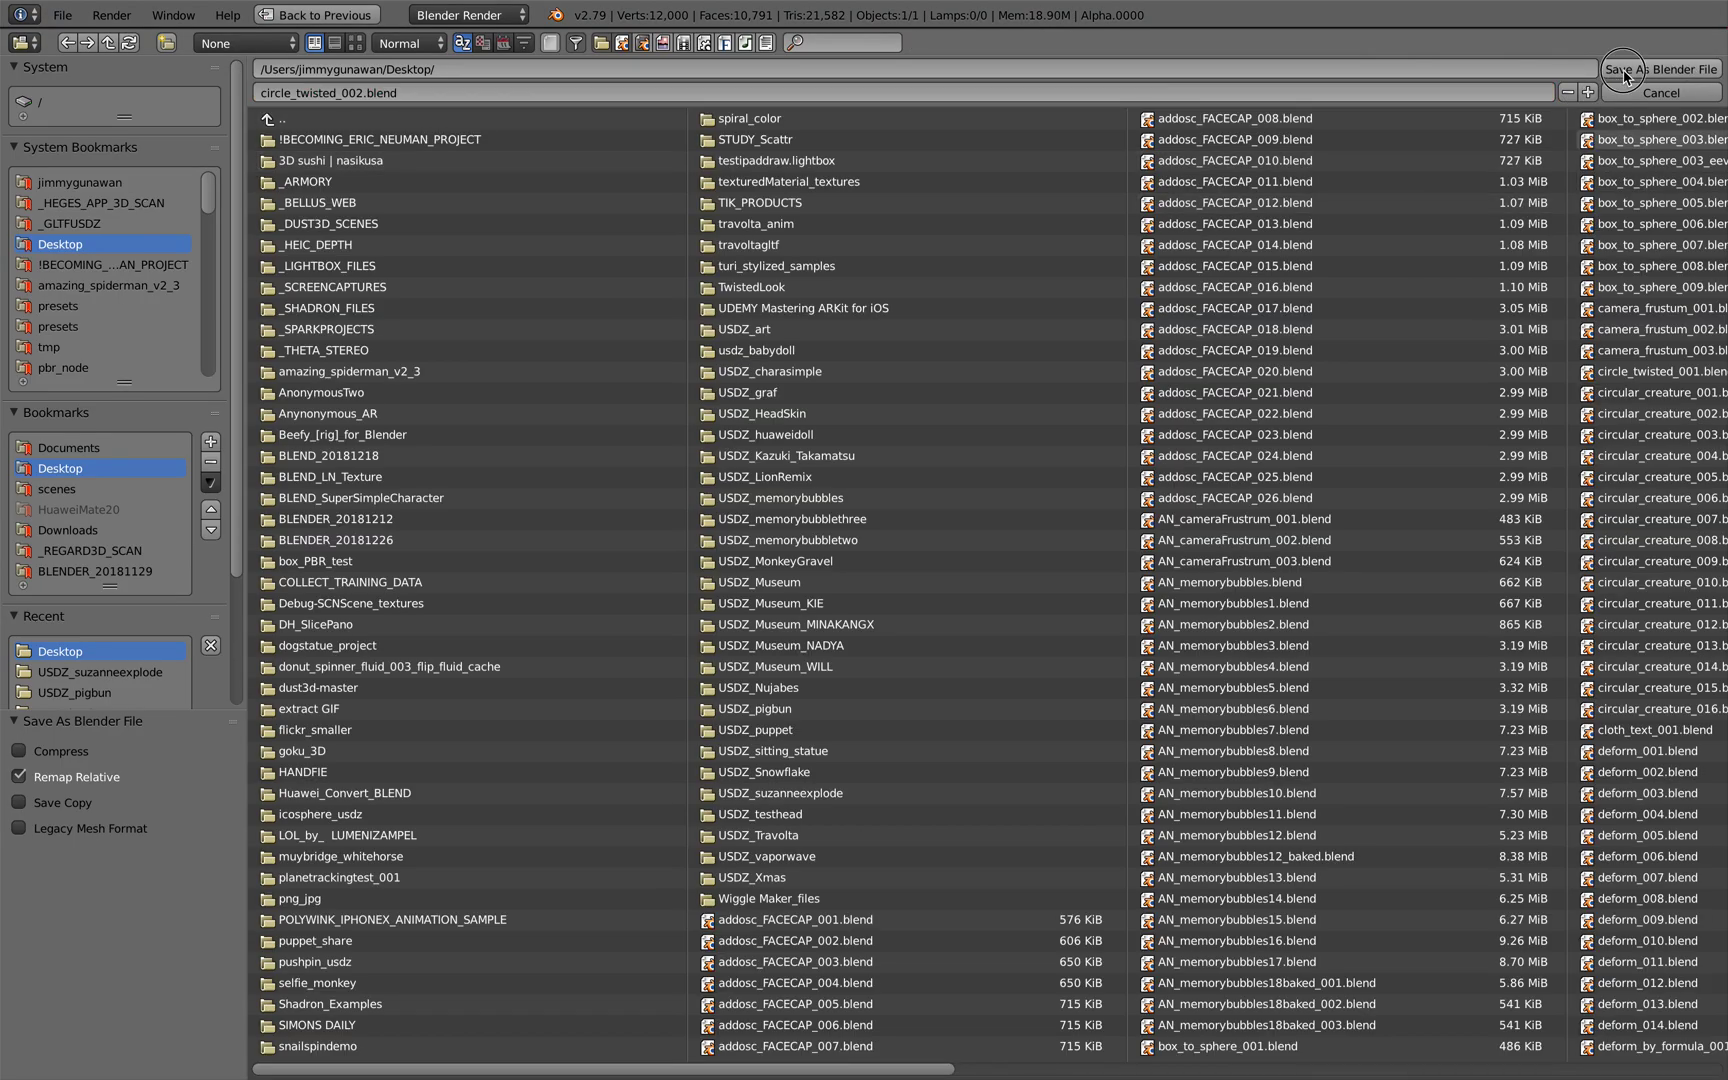
{"action": "left_click", "coordinate": [1625, 77]}
Switch to the browser to review the reference GIF of the coloured rings on Twitter, and return to Blender
{"action": "key", "text": "ctrl+Right"}
{"action": "key", "text": "ctrl+Left"}
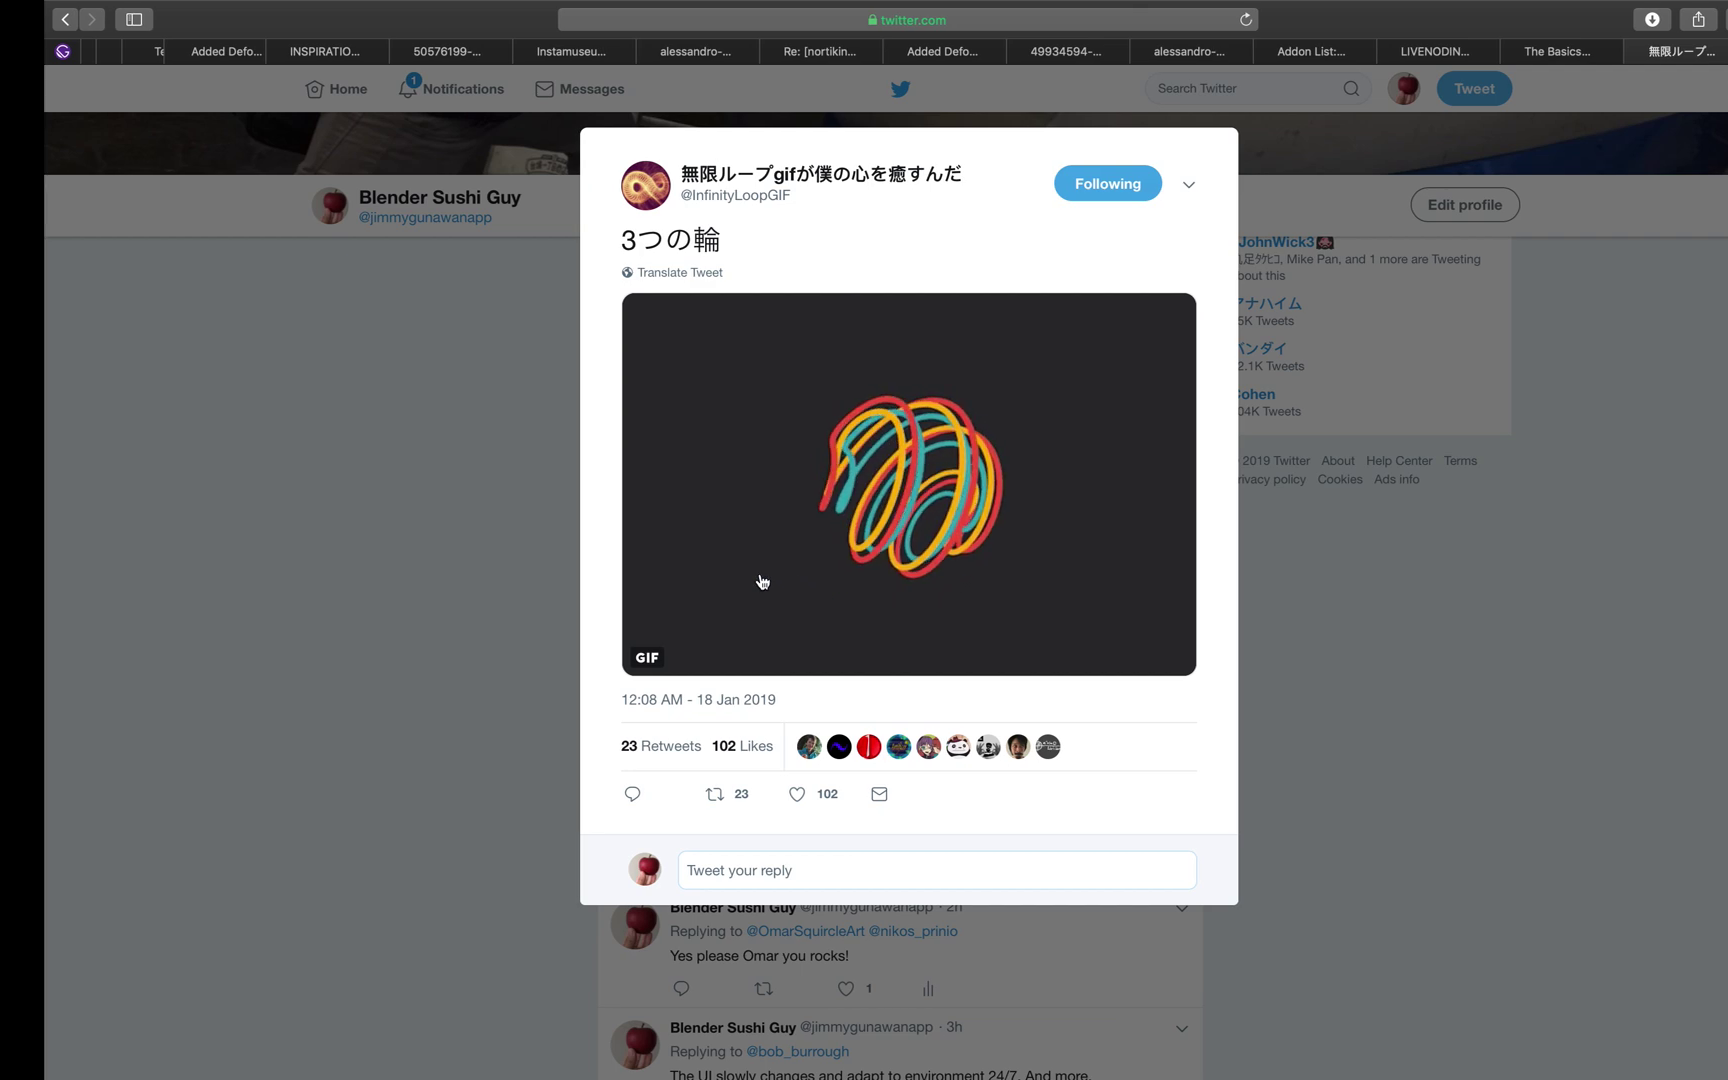
{"action": "key", "text": "ctrl+Left"}
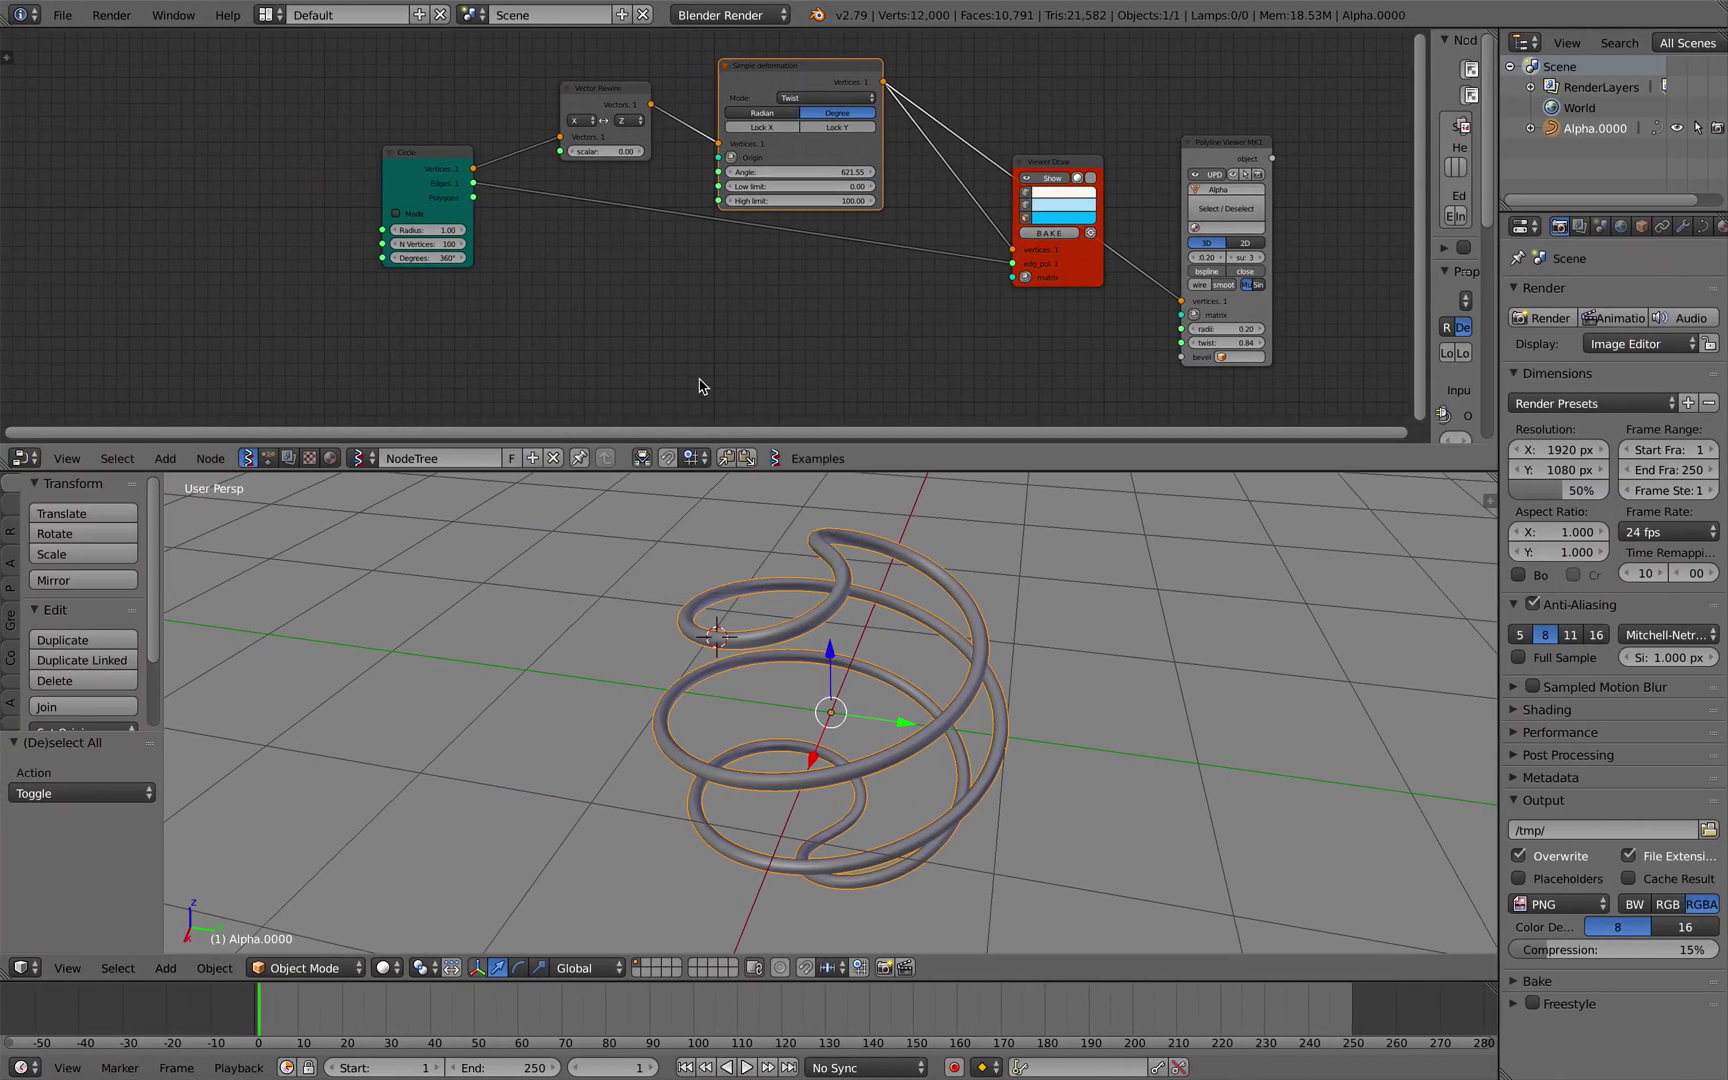
Search for "range" and add a Range Float node near the Circle node
{"action": "key", "text": "alt+space"}
{"action": "type", "text": "rangfe"}
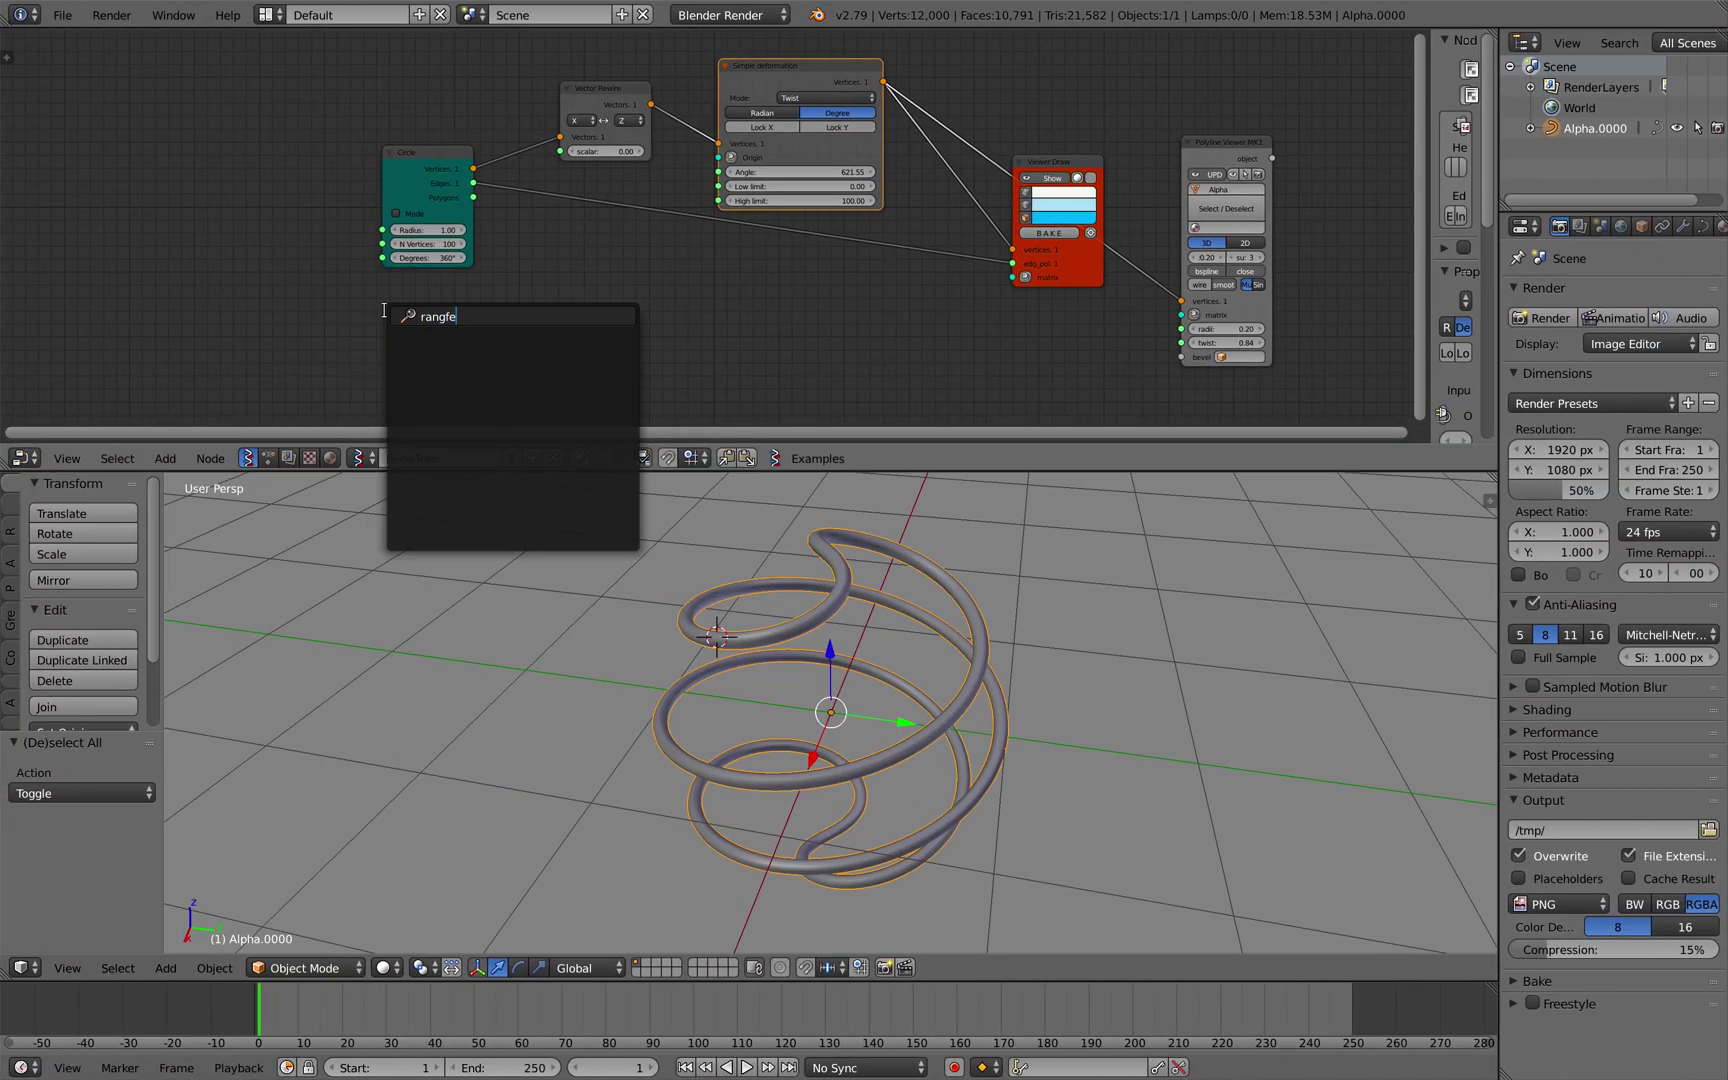
{"action": "key", "text": "BackSpace"}
{"action": "key", "text": "BackSpace"}
{"action": "type", "text": "e"}
{"action": "key", "text": "Down"}
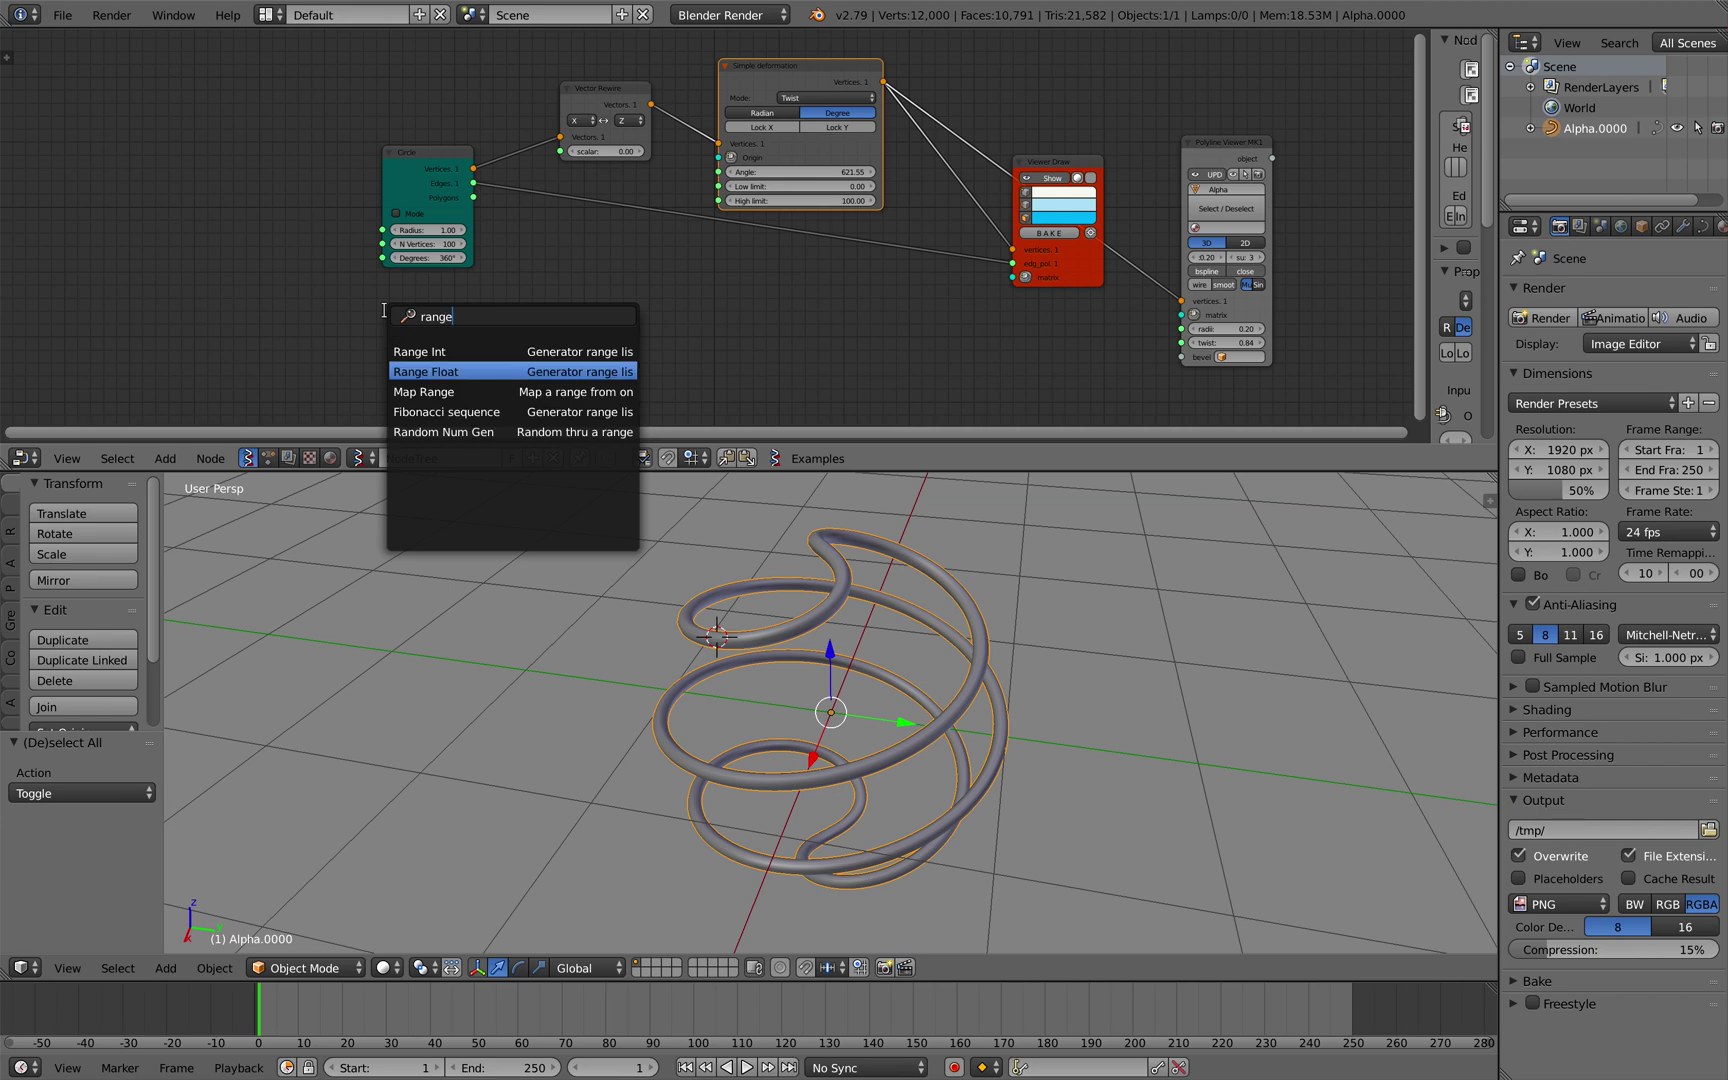
{"action": "key", "text": "Return"}
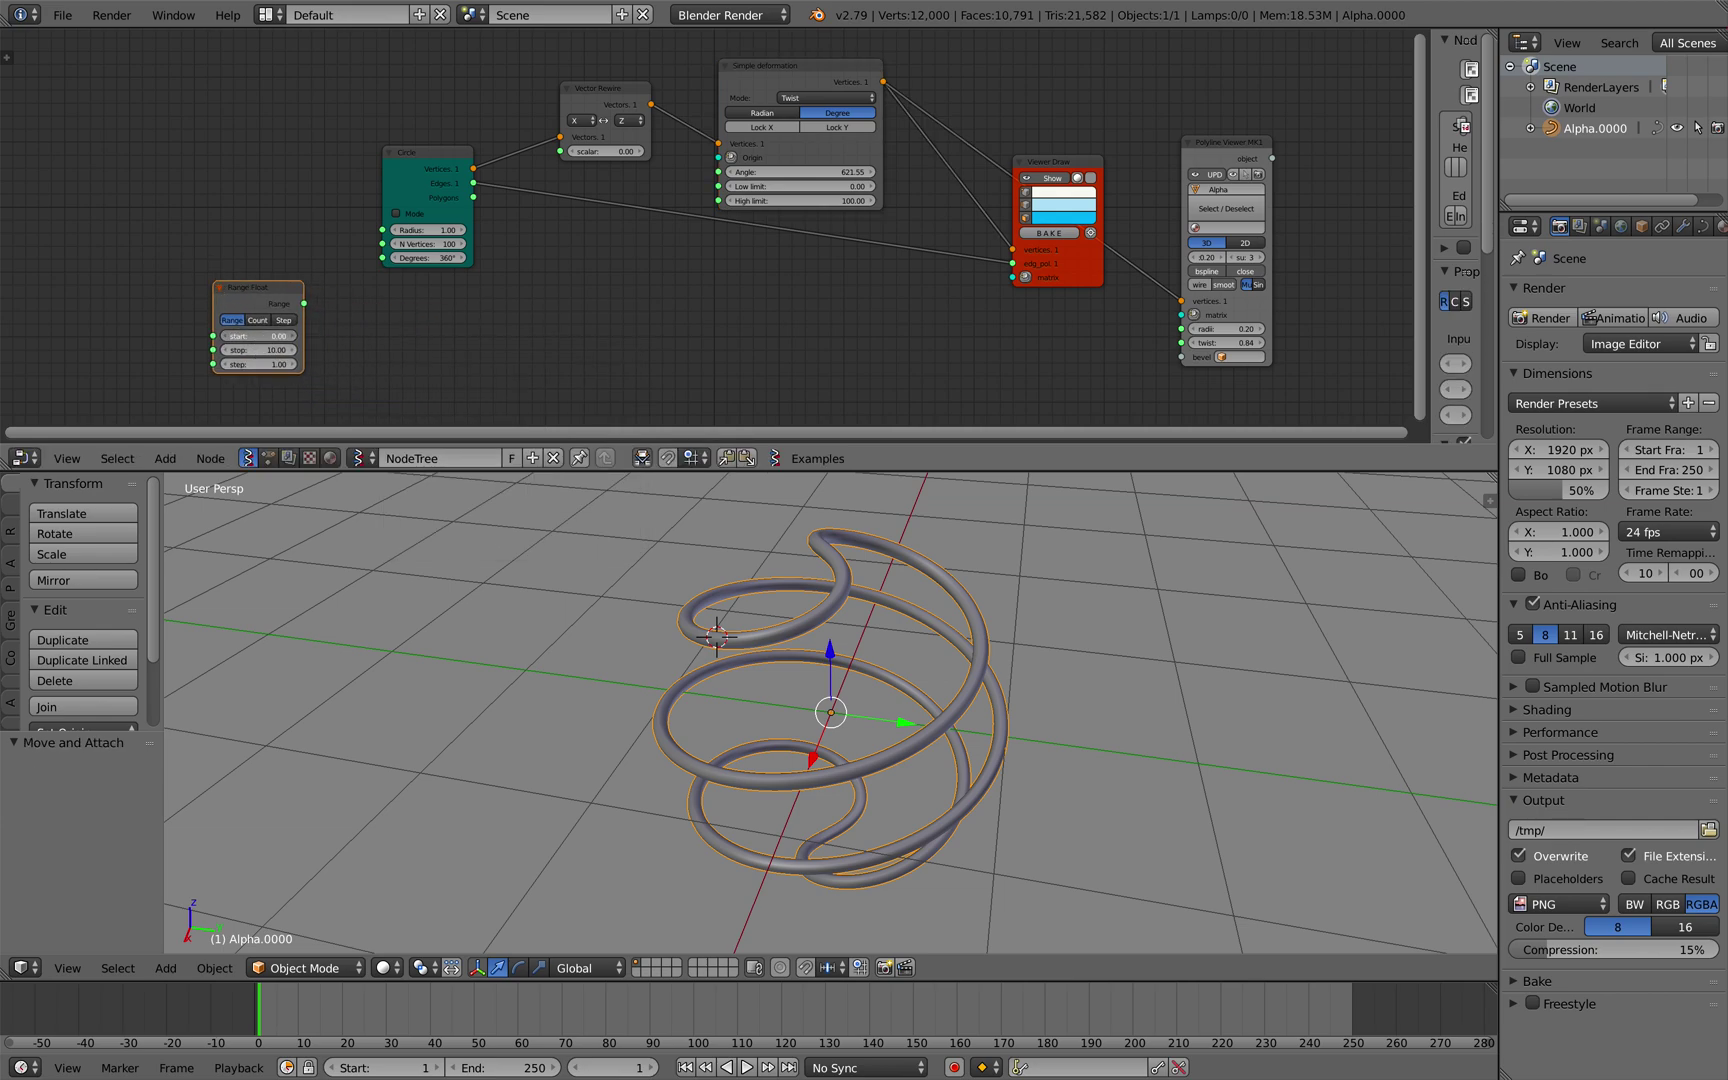
Place the Range Float node beside the Circle node in Count mode, with start and stop both set to 2
{"action": "left_click_drag", "start_coordinate": [258, 336], "coordinate": [264, 350]}
{"action": "scroll", "coordinate": [266, 332], "scroll_direction": "up", "scroll_amount": 2}
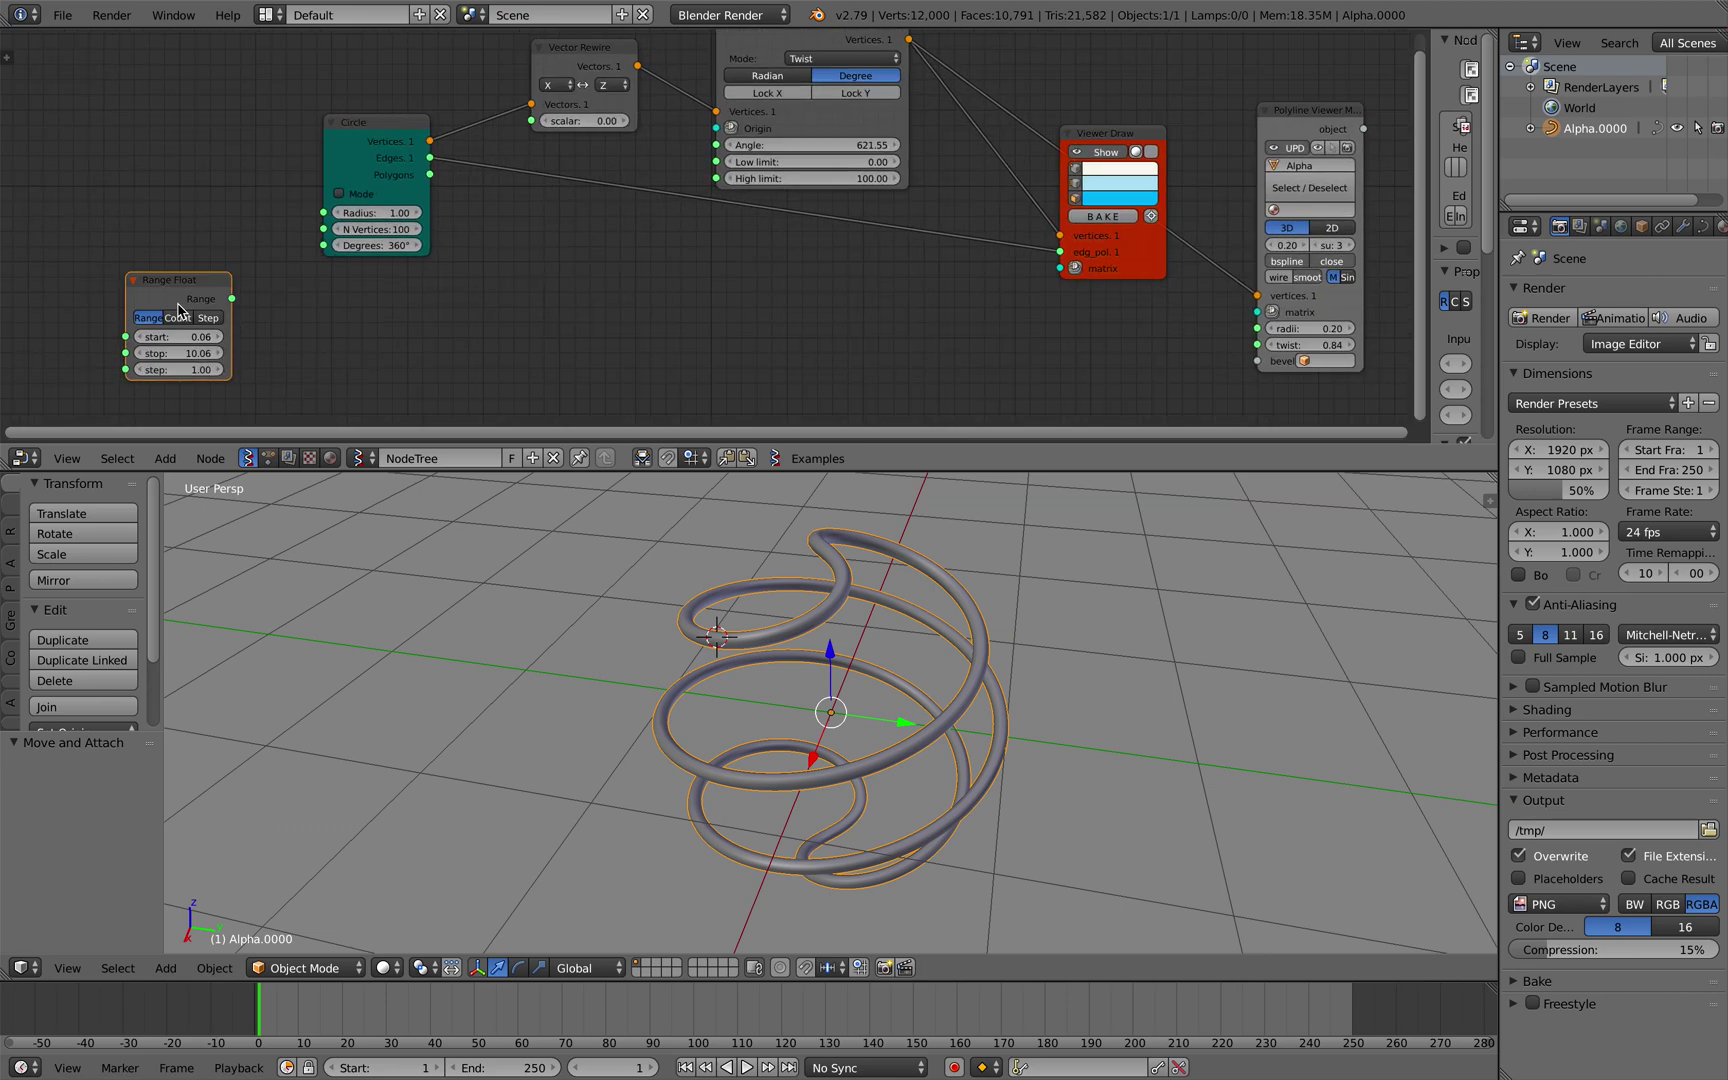
{"action": "left_click_drag", "start_coordinate": [178, 286], "coordinate": [177, 185]}
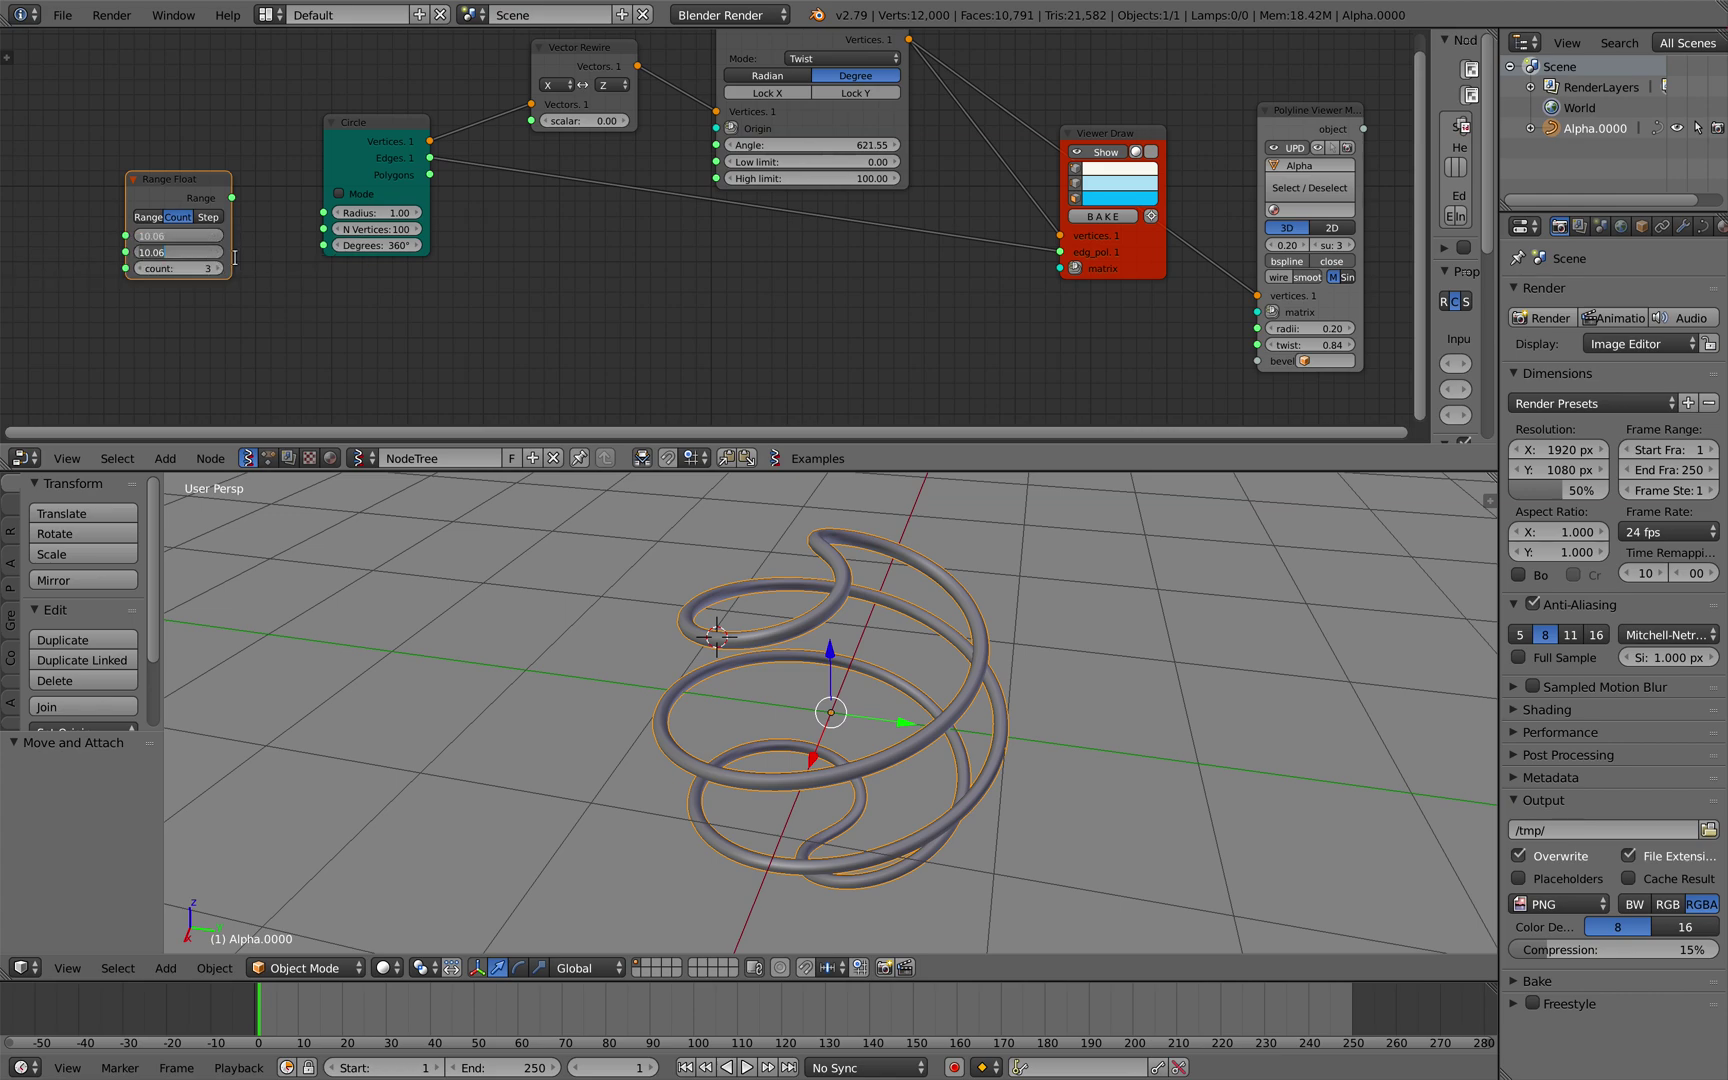
{"action": "type", "text": "2"}
{"action": "key", "text": "Return"}
Link the Range Float output to the Circle node's radius and raise the range's stop value to 3.02
{"action": "left_click_drag", "start_coordinate": [232, 198], "coordinate": [357, 232]}
{"action": "scroll", "coordinate": [702, 590], "scroll_direction": "down", "scroll_amount": 3}
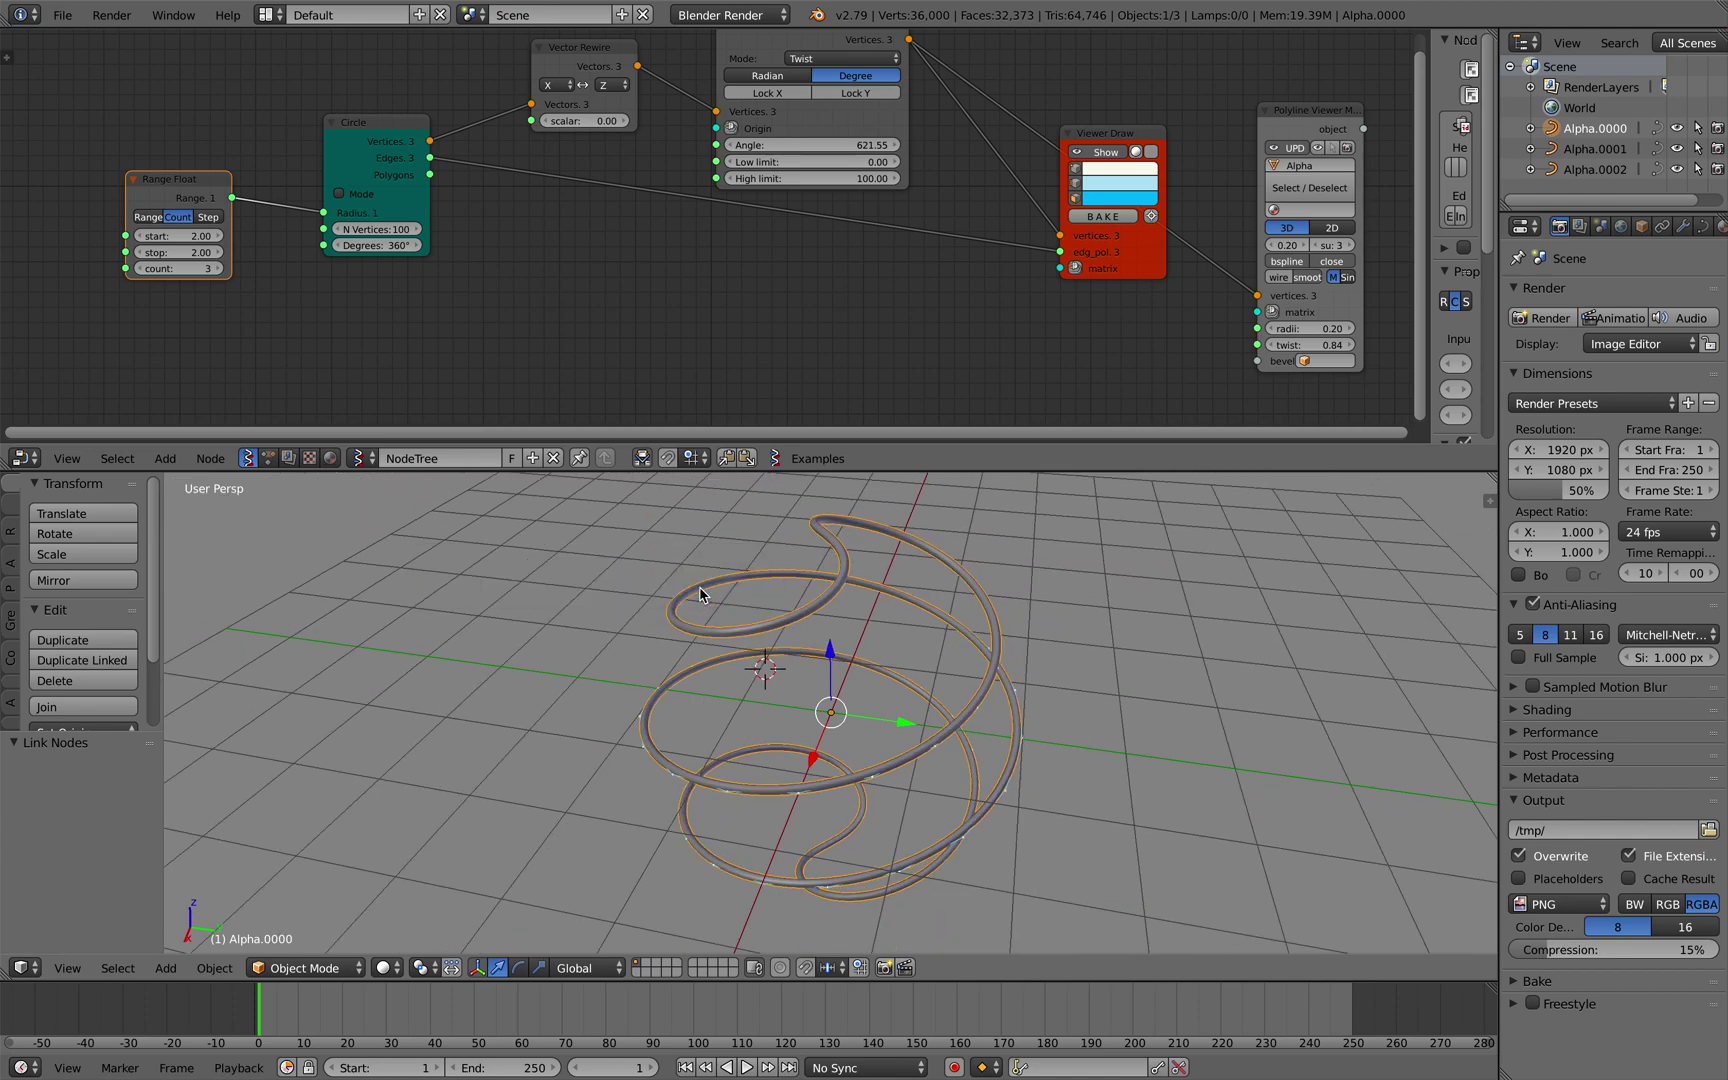
{"action": "left_click_drag", "start_coordinate": [178, 252], "coordinate": [275, 252]}
{"action": "scroll", "coordinate": [571, 687], "scroll_direction": "left", "scroll_amount": 5}
{"action": "scroll", "coordinate": [571, 687], "scroll_direction": "down", "scroll_amount": 4, "text": "ctrl"}
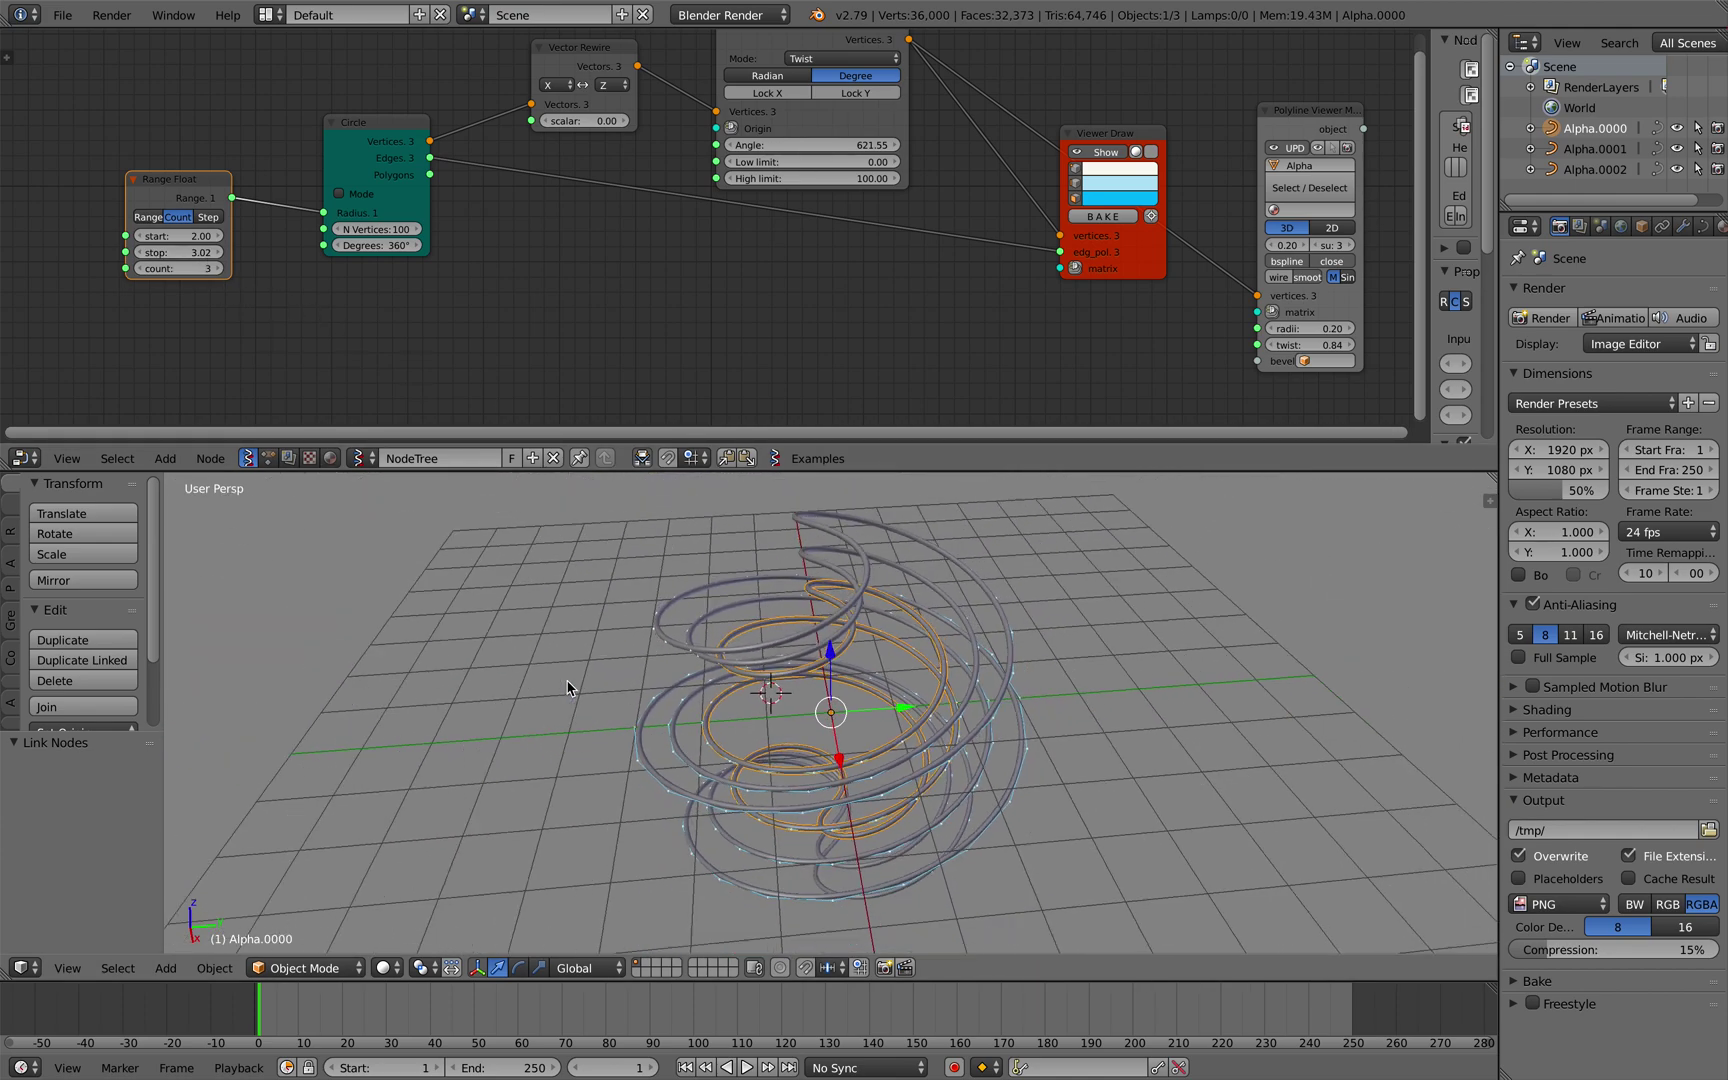
Deselect all the polyline objects and save over circle_twisted_002.blend
{"action": "scroll", "coordinate": [576, 688], "scroll_direction": "left", "scroll_amount": 5}
{"action": "key", "text": "a"}
{"action": "left_click", "coordinate": [600, 703]}
{"action": "key", "text": "ctrl+s"}
{"action": "left_click", "coordinate": [659, 748]}
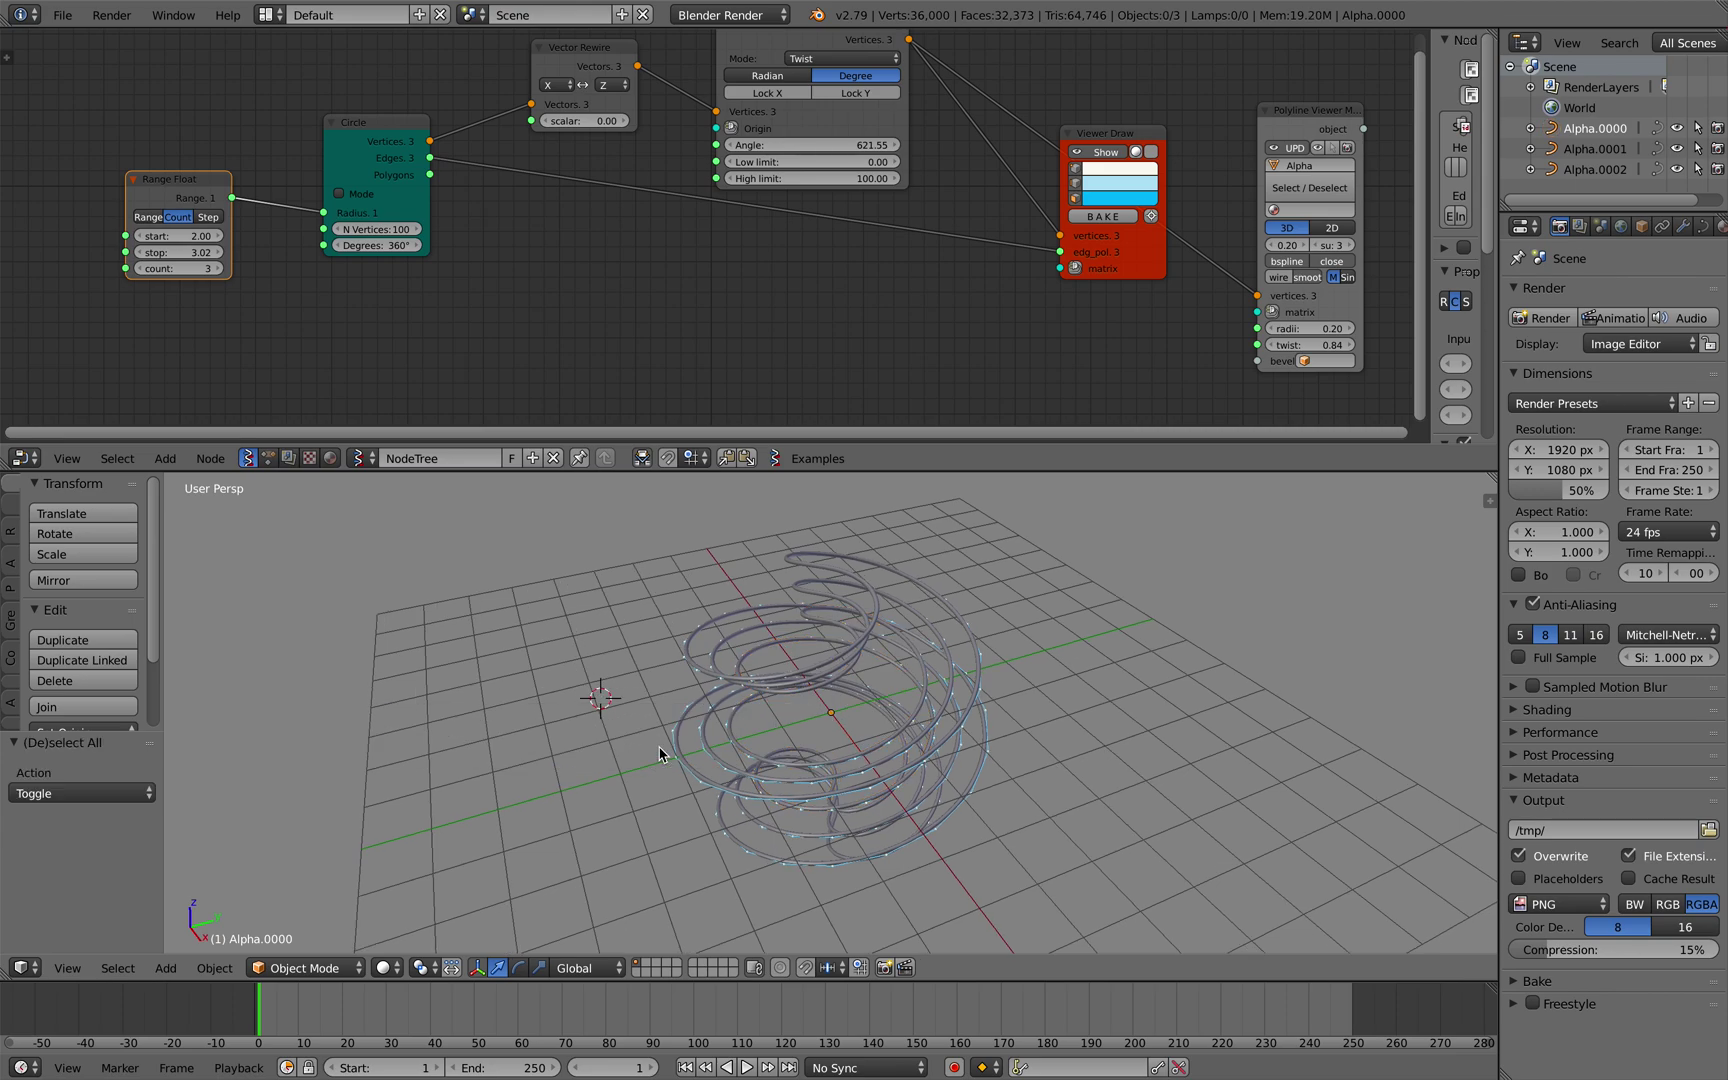
{"action": "scroll", "coordinate": [659, 748], "scroll_direction": "right", "scroll_amount": 10}
{"action": "key", "text": "ctrl+s"}
{"action": "left_click", "coordinate": [660, 752]}
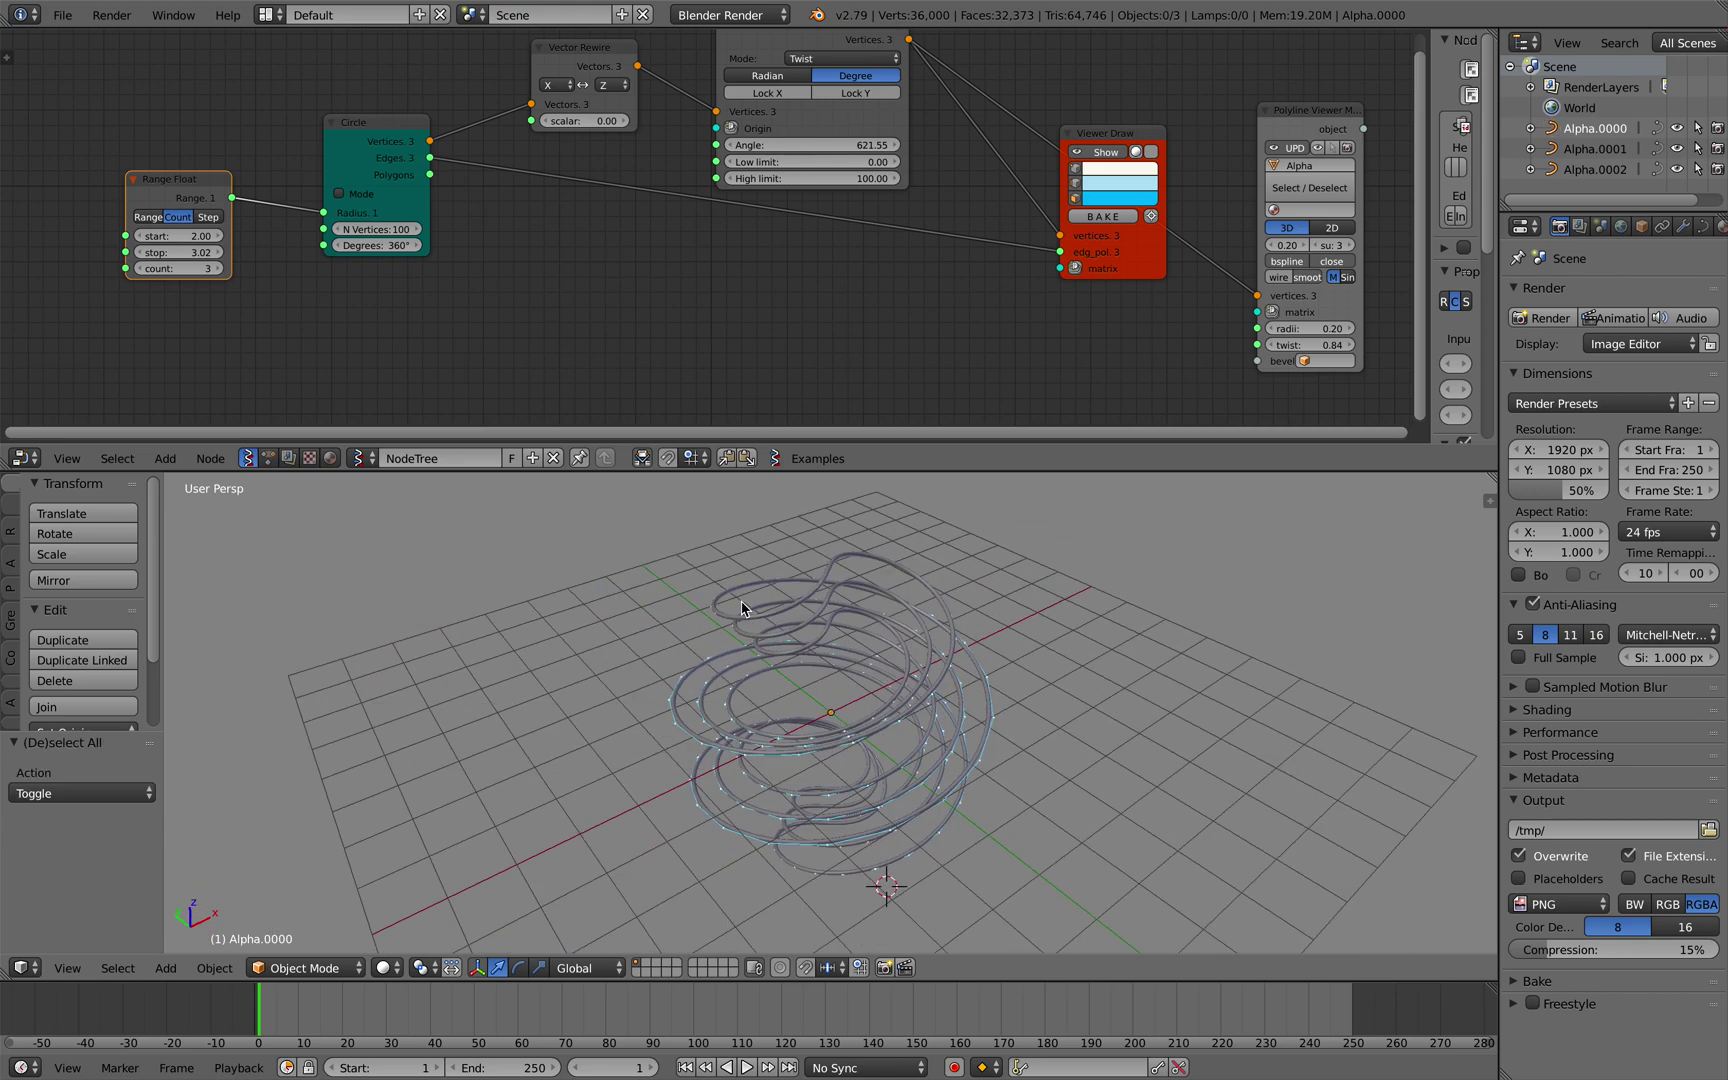
Move the Viewer Draw node lower and spread the Polyline Viewer node farther away from it
{"action": "scroll", "coordinate": [1131, 303], "scroll_direction": "up", "scroll_amount": 3, "text": "ctrl"}
{"action": "scroll", "coordinate": [1131, 303], "scroll_direction": "right", "scroll_amount": 6}
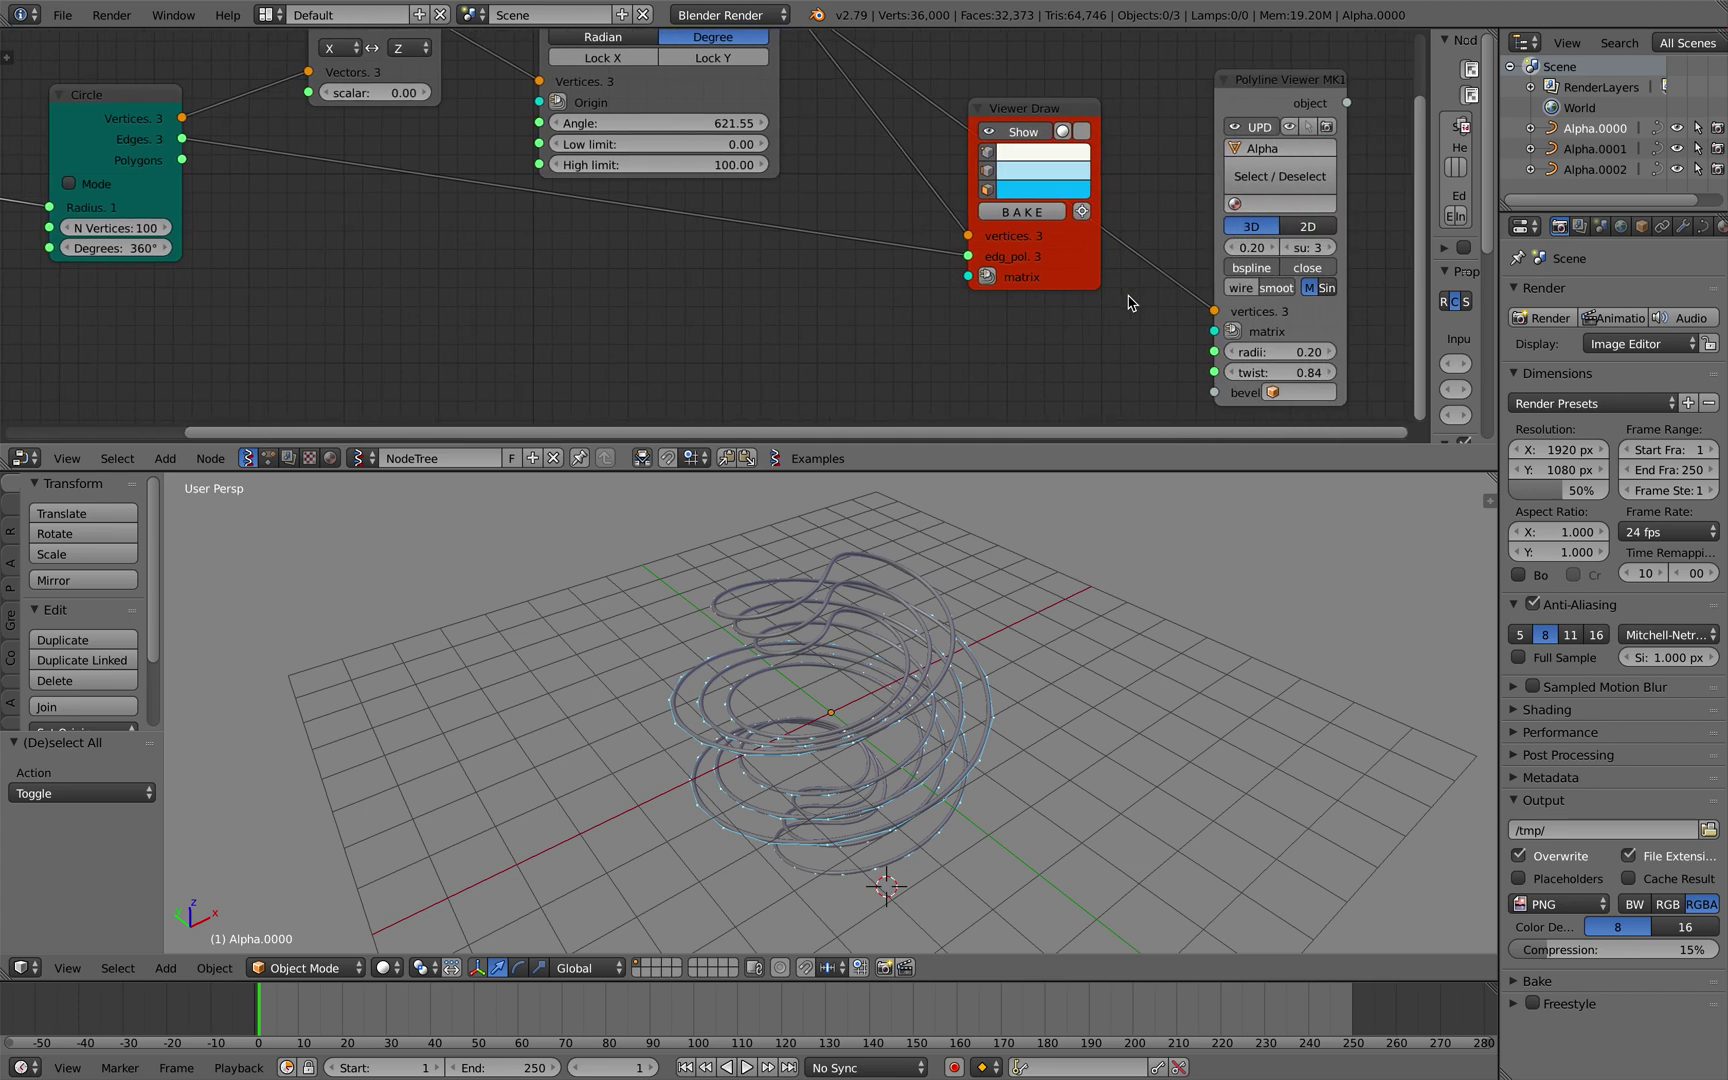
{"action": "left_click_drag", "start_coordinate": [880, 113], "coordinate": [822, 201]}
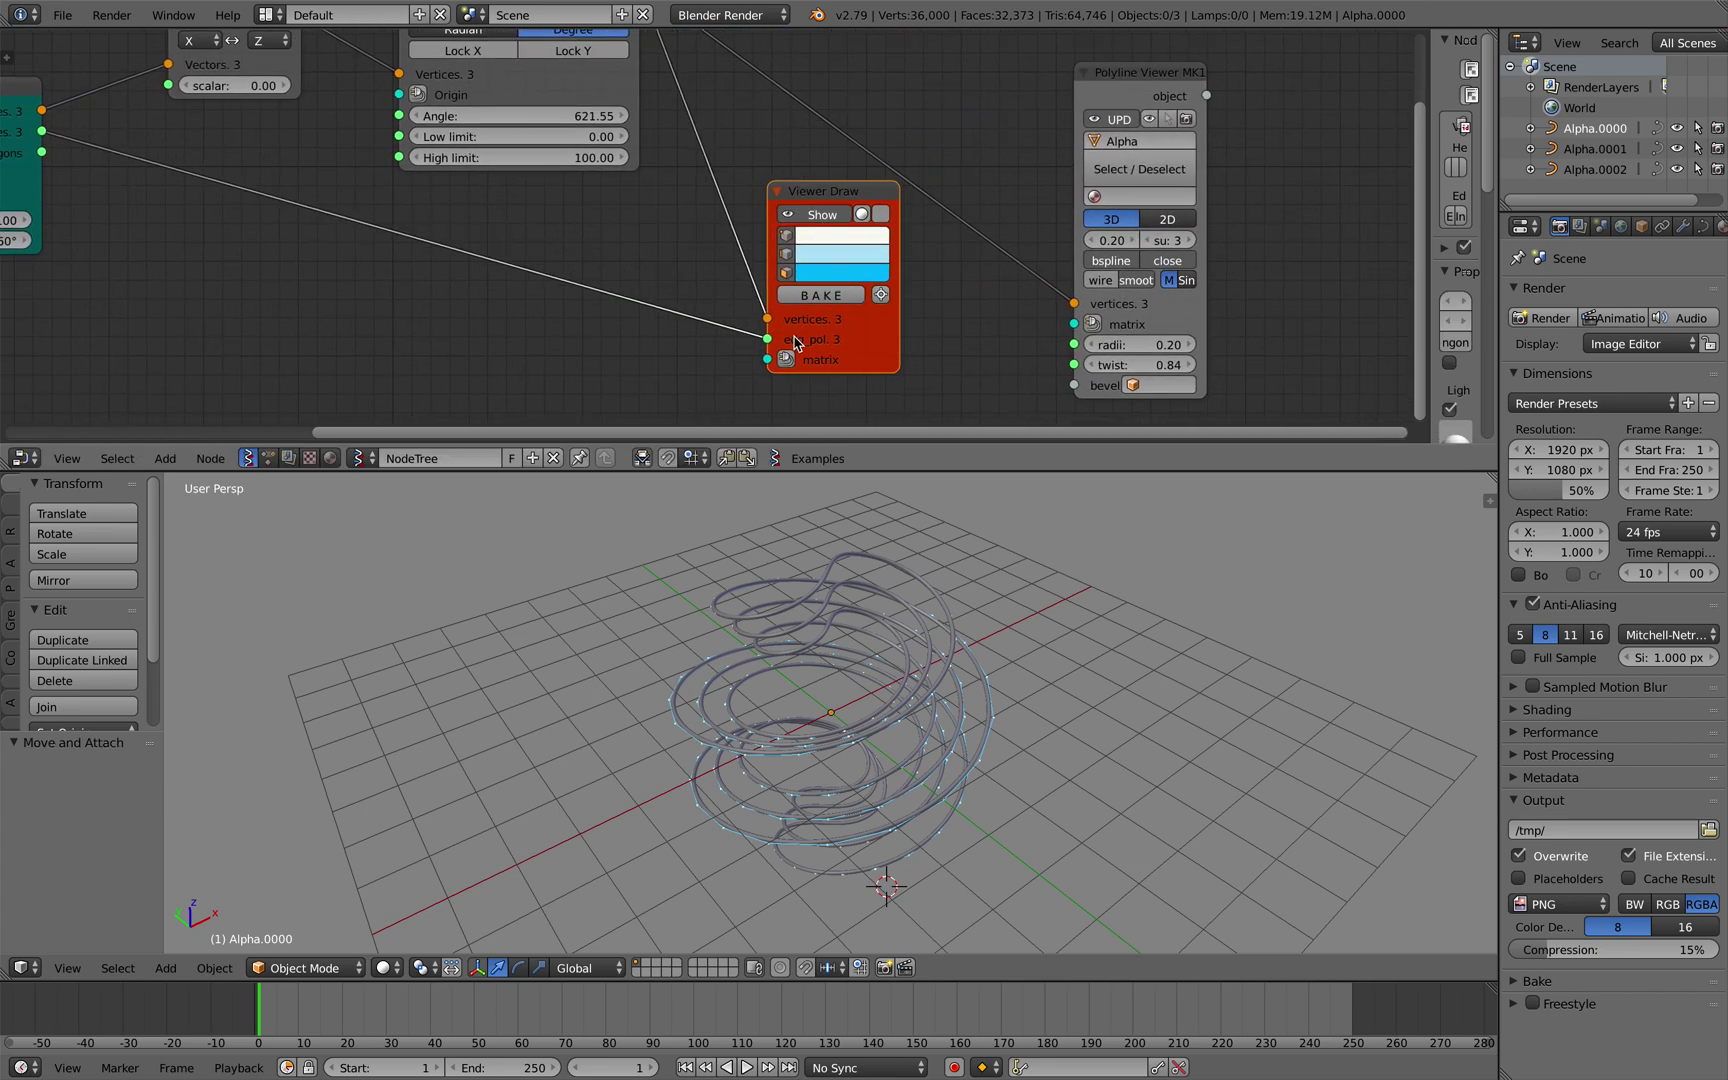
{"action": "scroll", "coordinate": [593, 253], "scroll_direction": "down", "scroll_amount": 2}
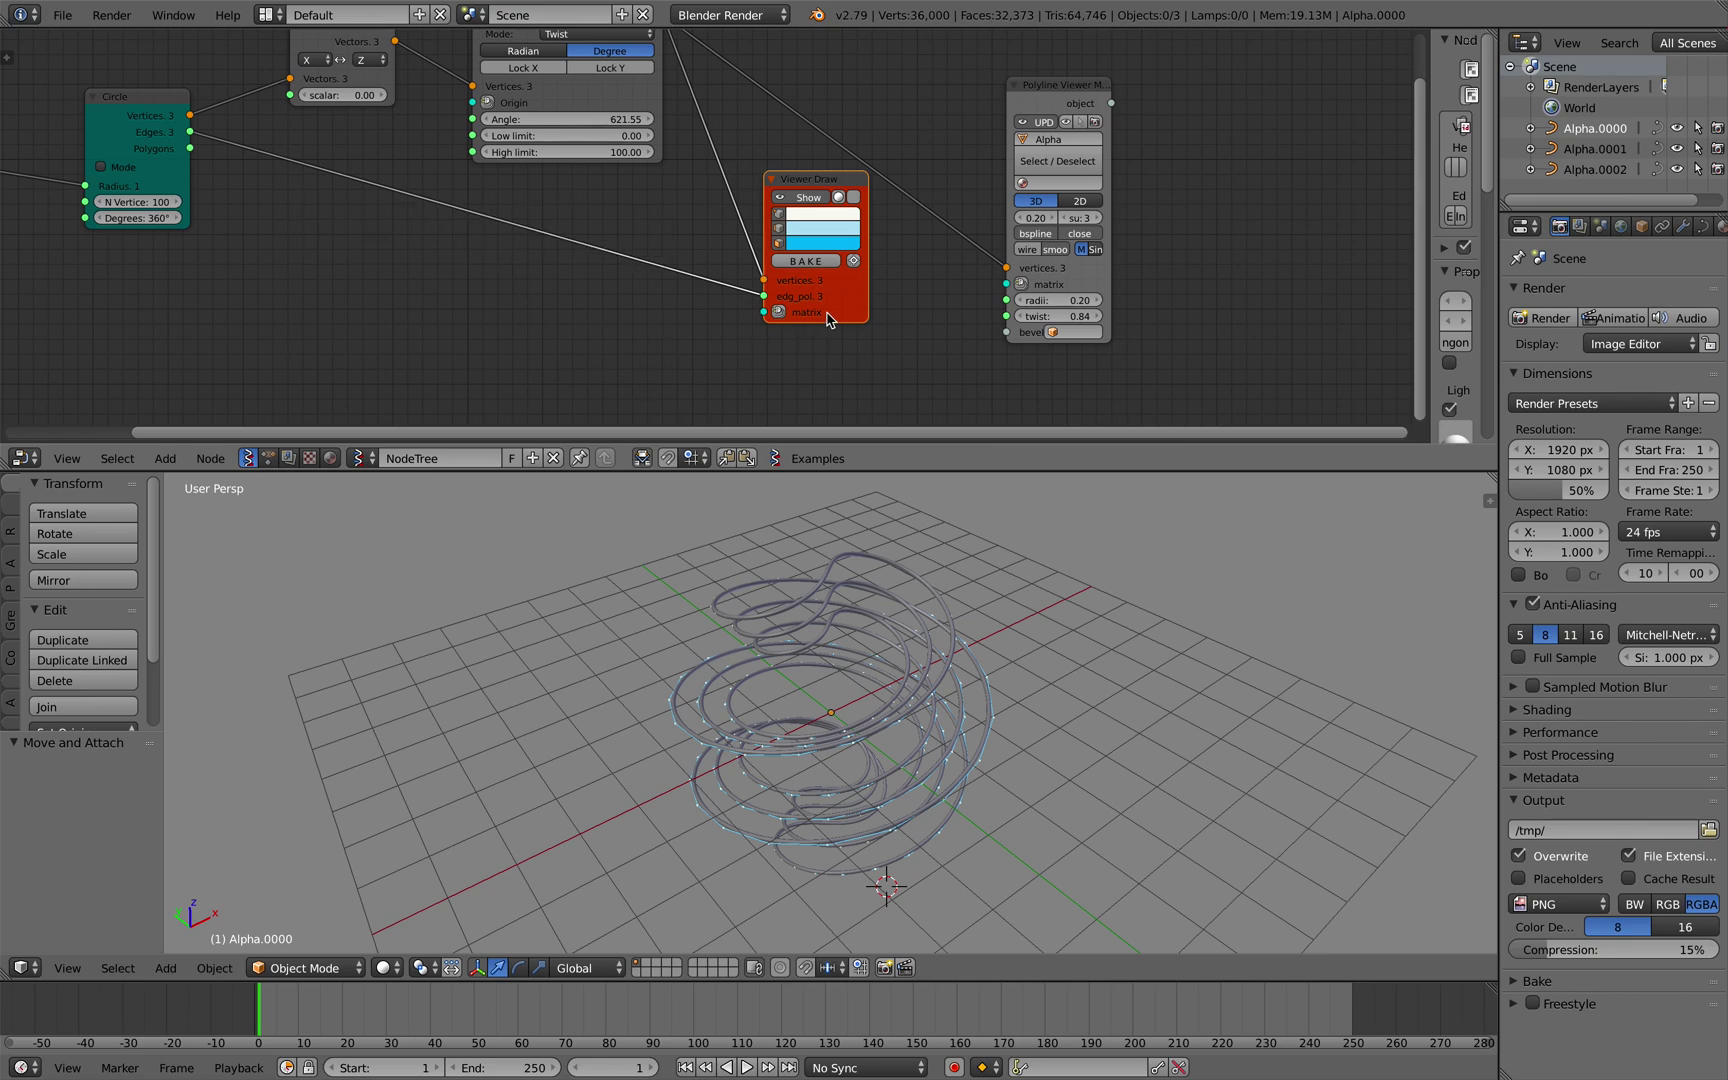
{"action": "scroll", "coordinate": [1037, 663], "scroll_direction": "up", "scroll_amount": 5}
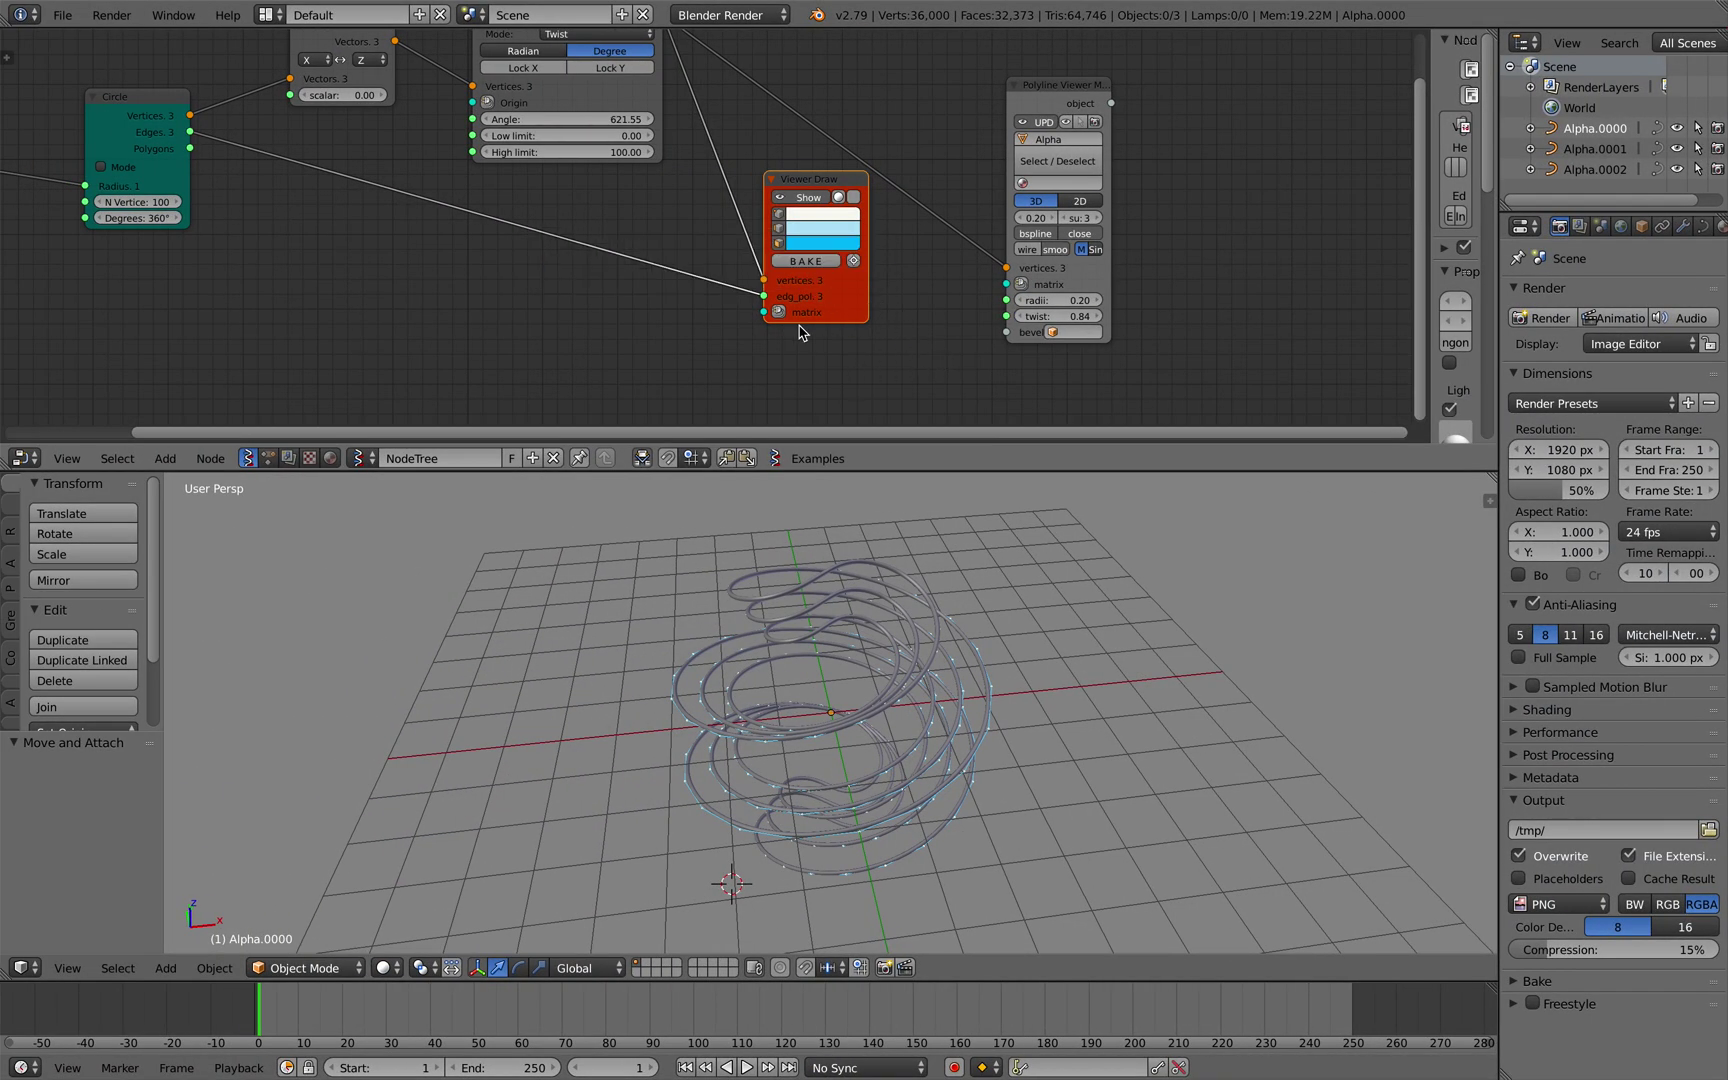
{"action": "left_click_drag", "start_coordinate": [1068, 286], "coordinate": [1178, 287]}
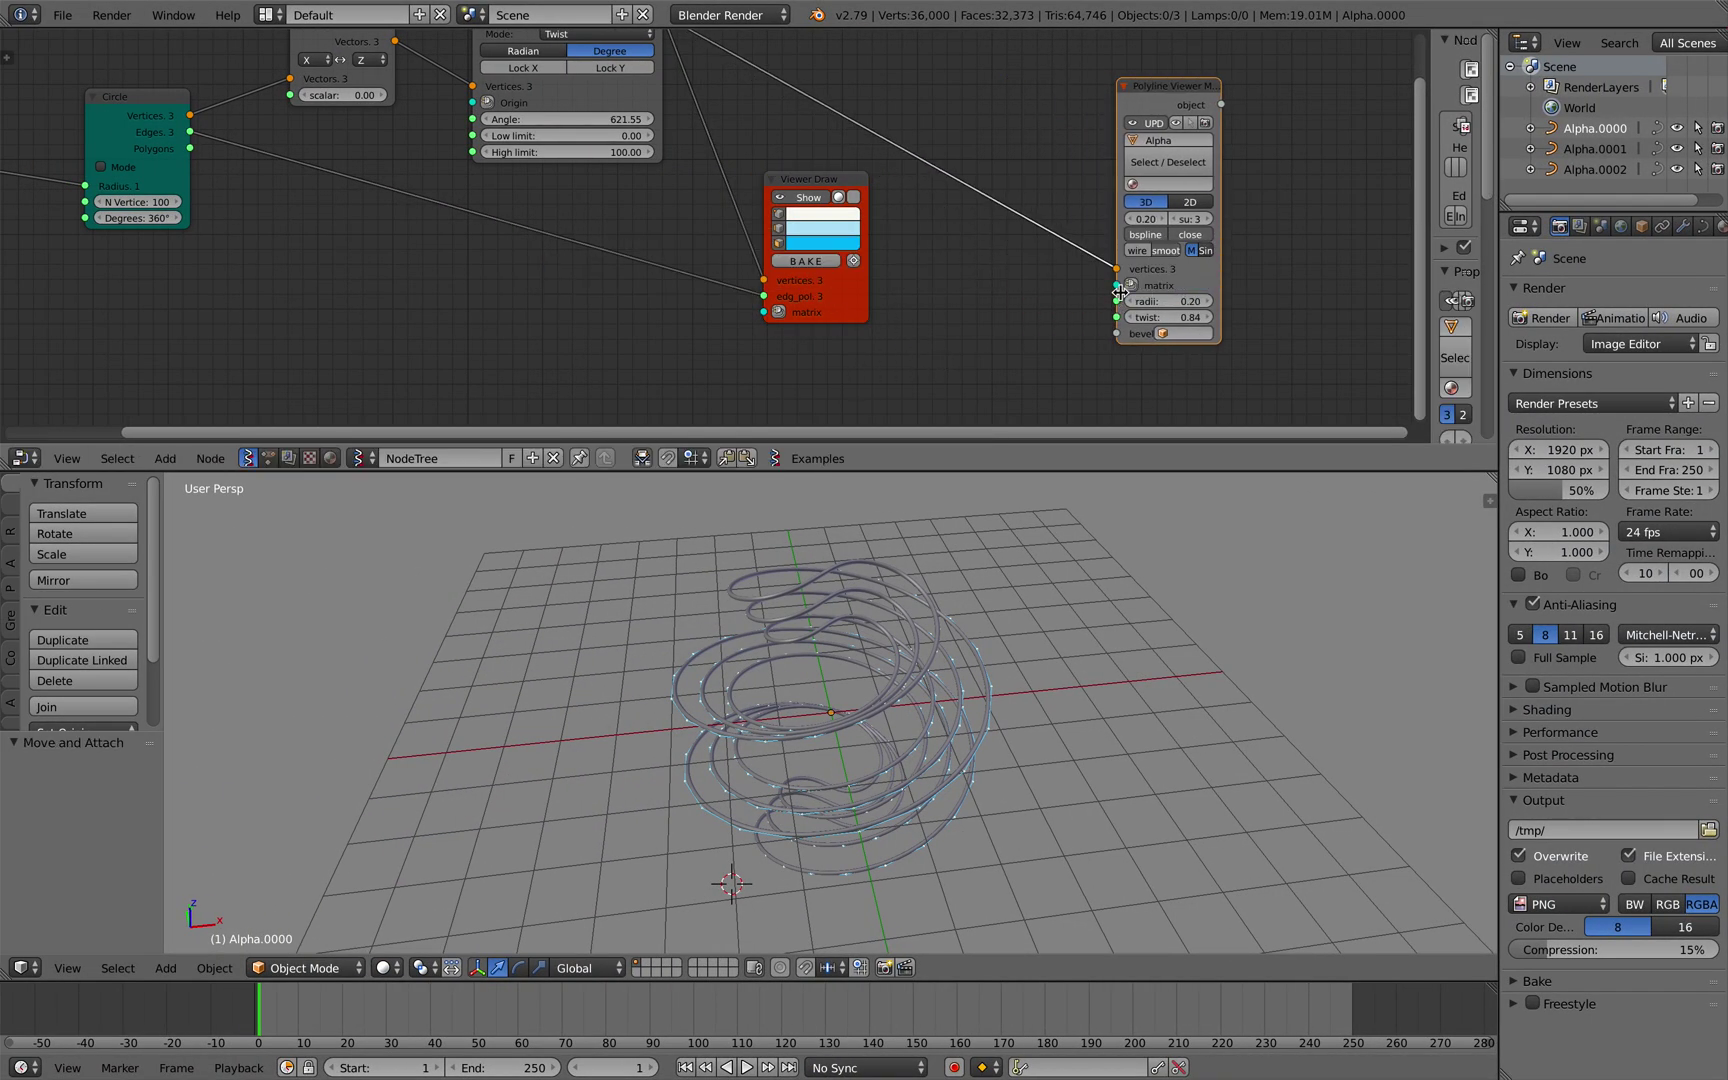
Add a Matrix in node to the Polyline Viewer's matrix input, expand its rotation axis values, and save over circle_twisted_002.blend
{"action": "left_click", "coordinate": [1131, 287]}
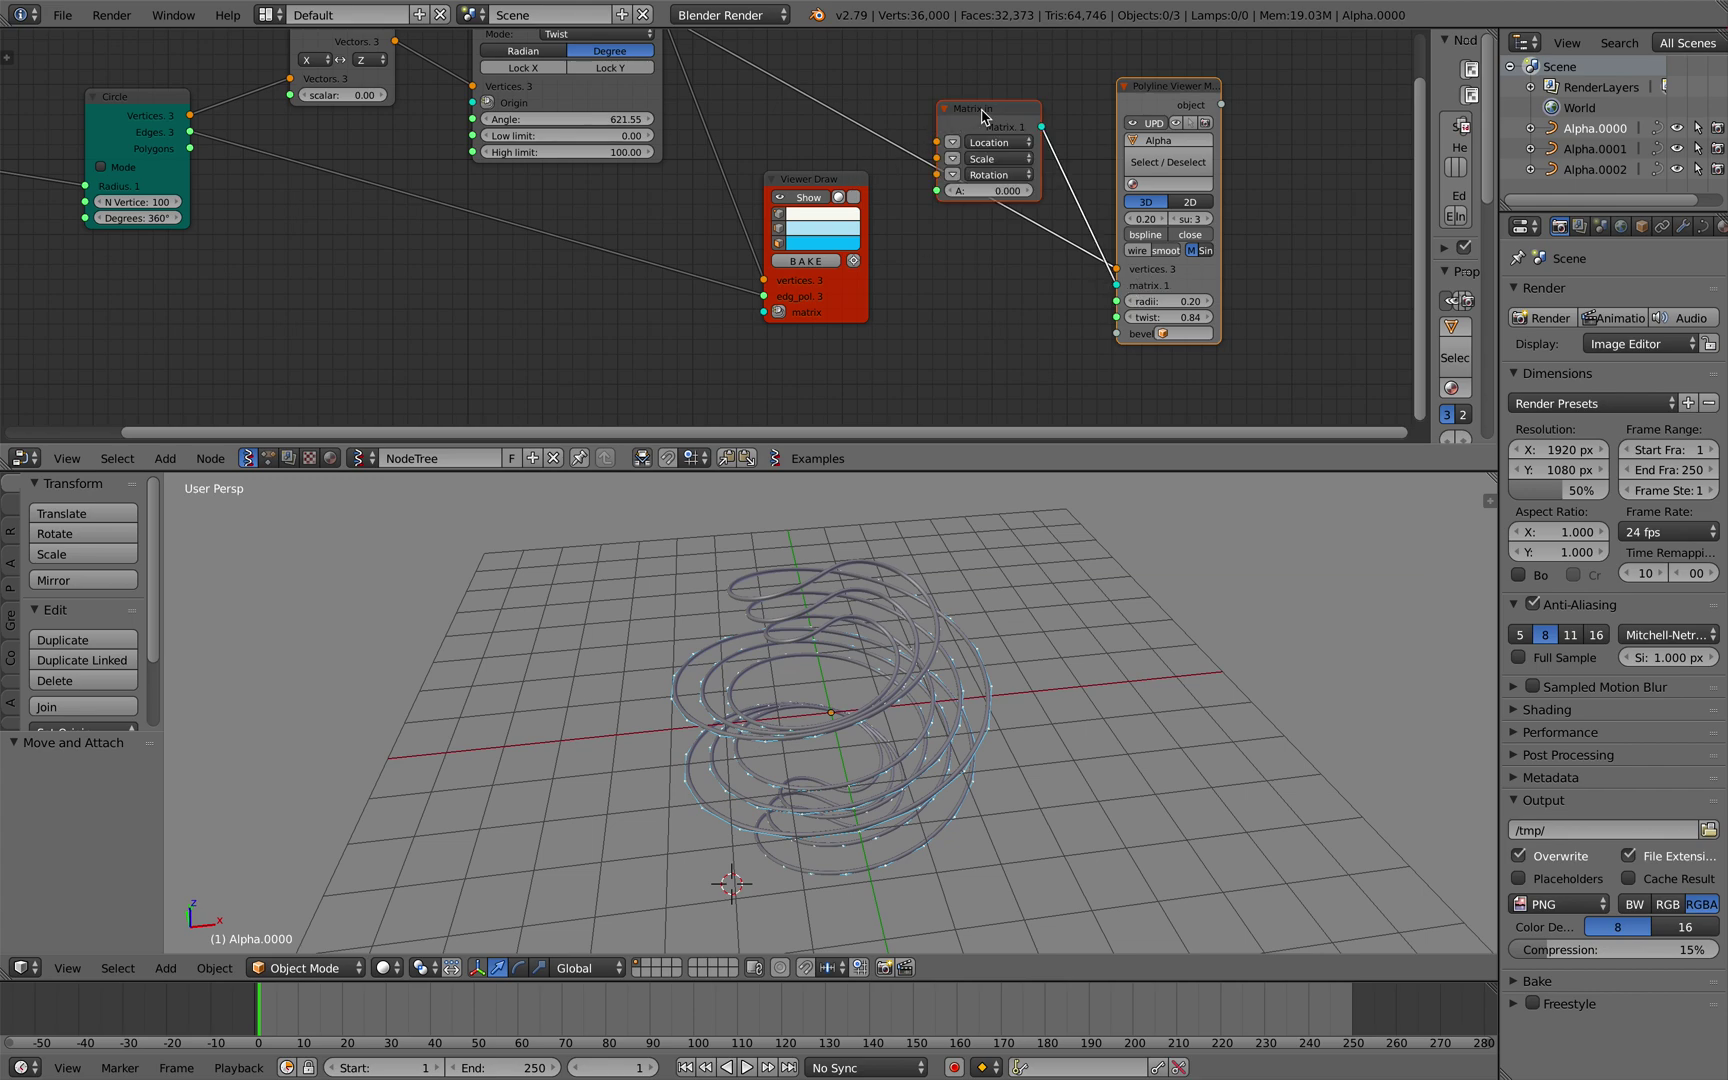
{"action": "left_click_drag", "start_coordinate": [982, 110], "coordinate": [987, 294]}
{"action": "middle_click_drag", "start_coordinate": [987, 294], "coordinate": [968, 284]}
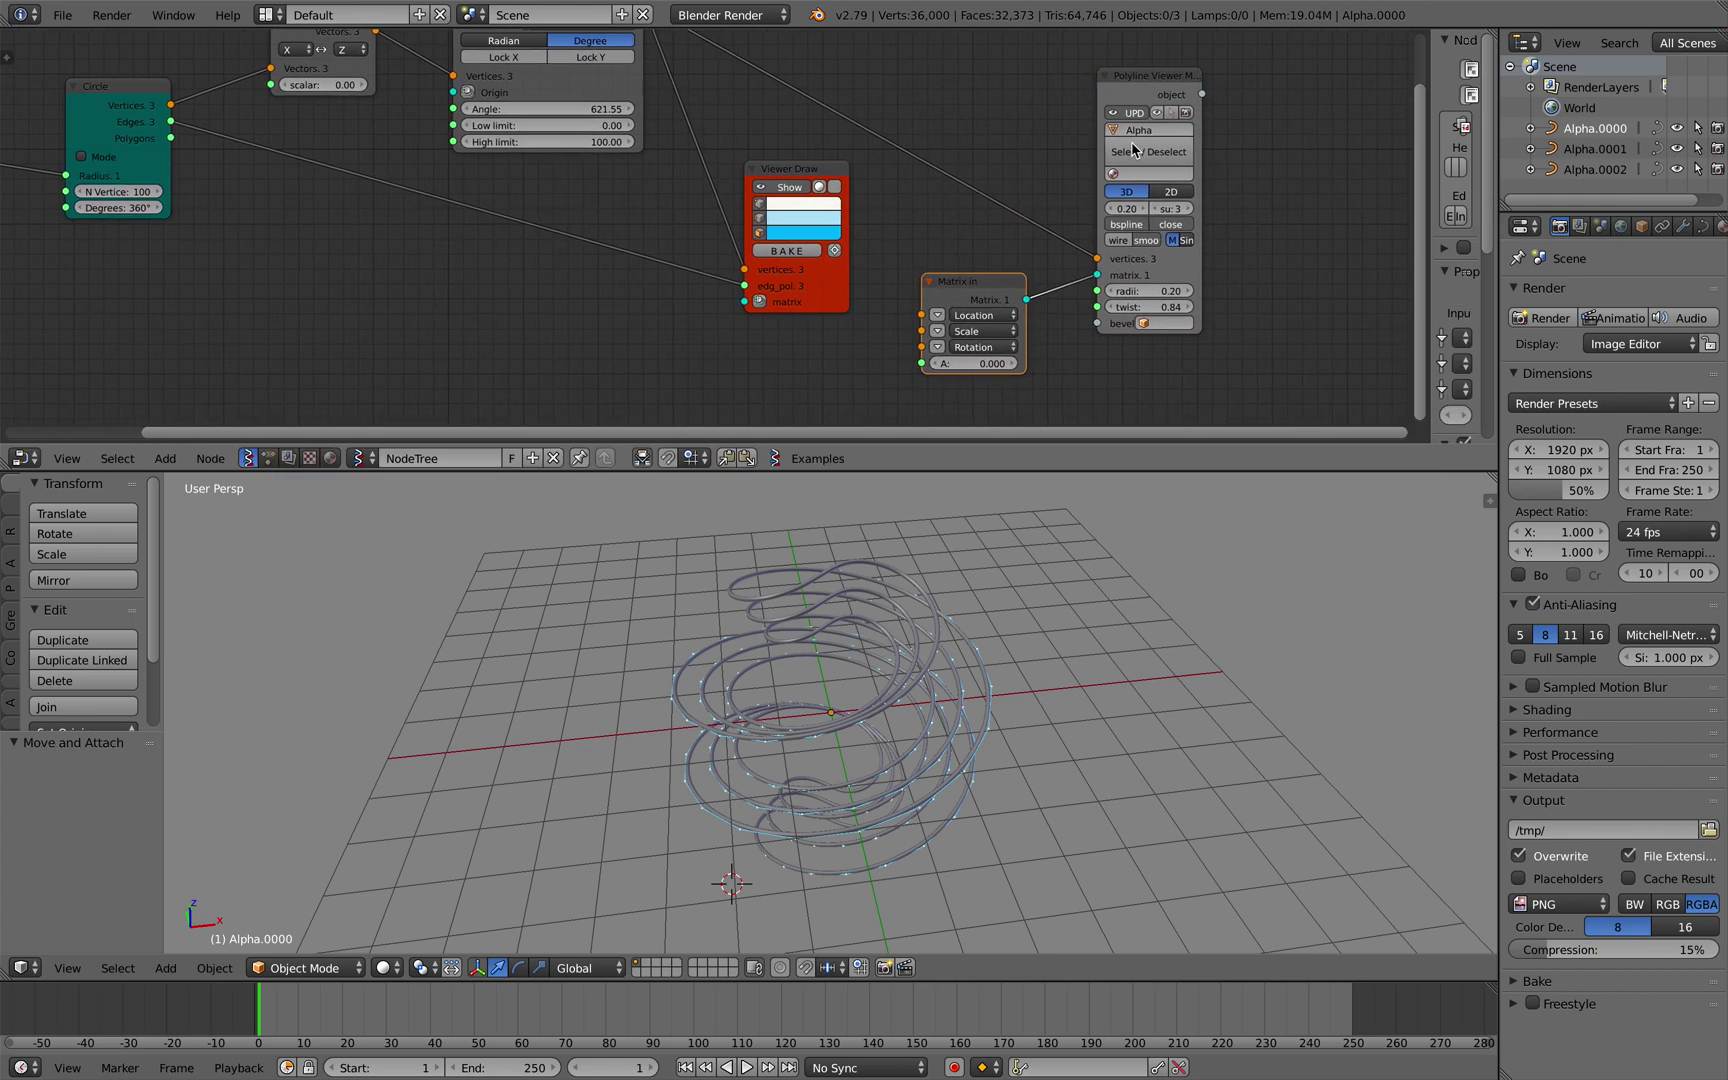
{"action": "key", "text": "ctrl+s"}
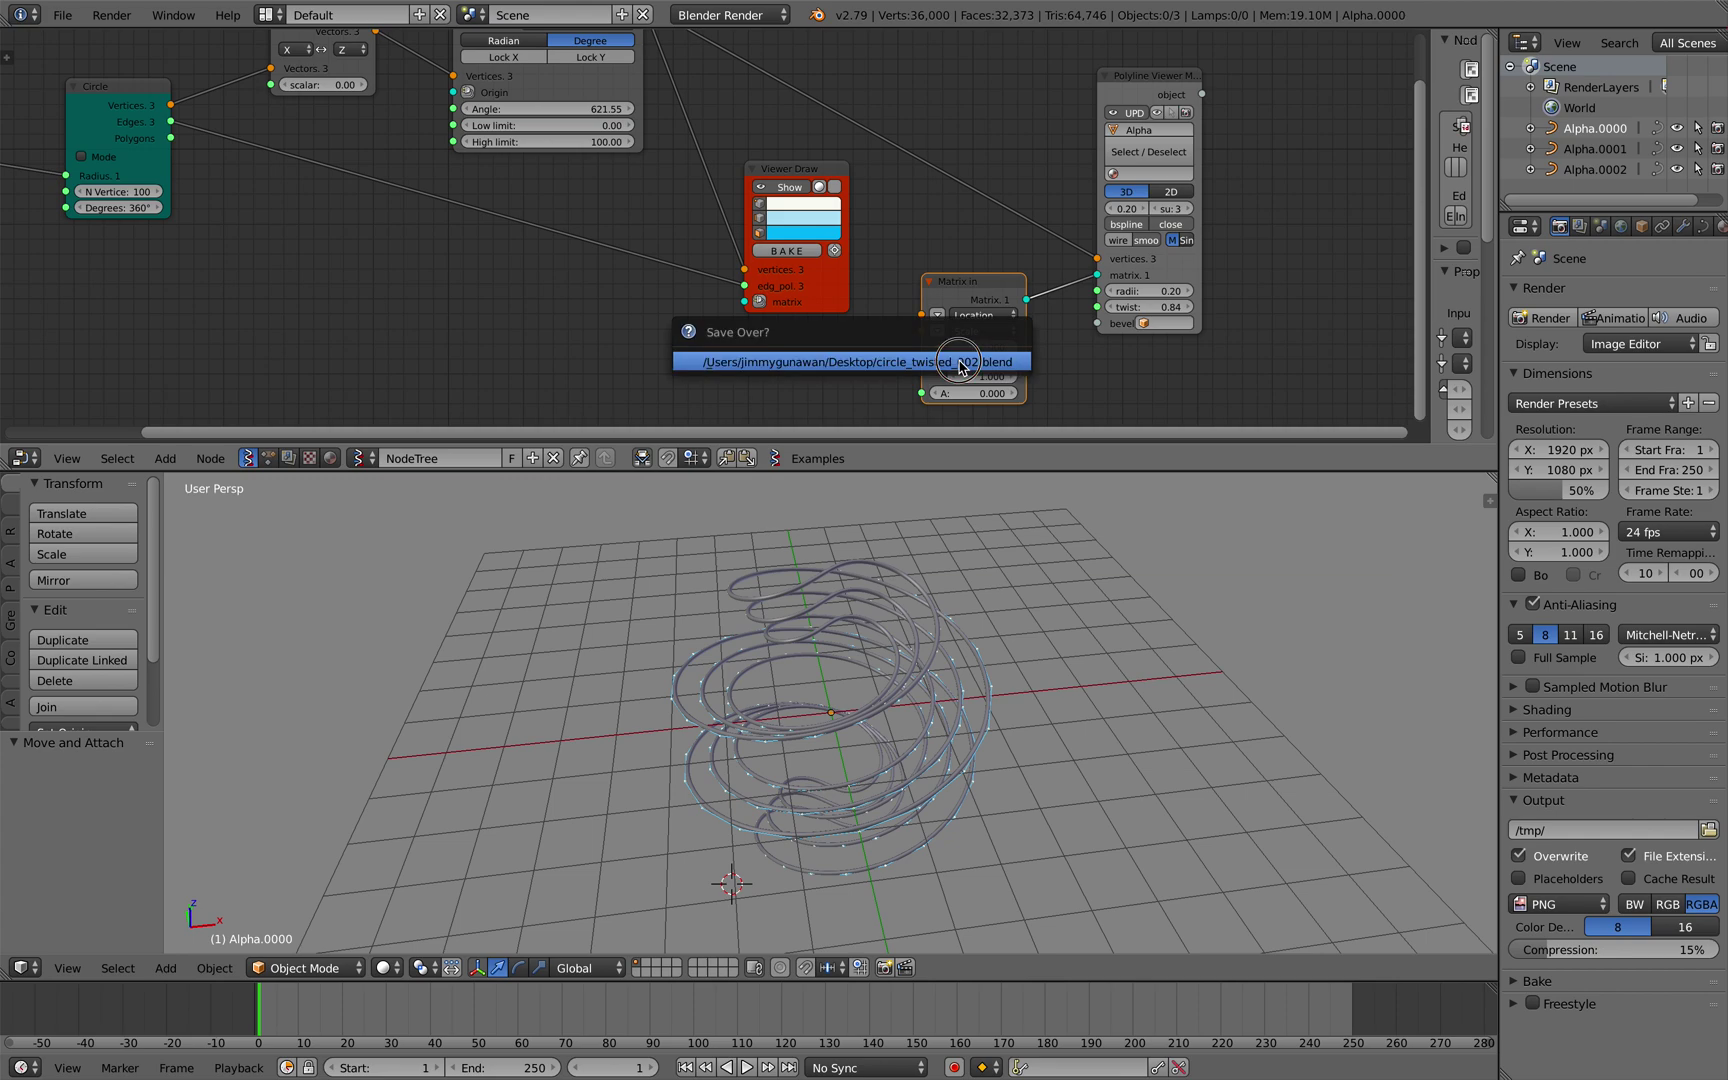
{"action": "left_click", "coordinate": [956, 361]}
Duplicate the Range Float node and place the copy between the Circle and Matrix in nodes
{"action": "middle_click_drag", "start_coordinate": [422, 288], "coordinate": [444, 284]}
{"action": "scroll", "coordinate": [447, 290], "scroll_direction": "down", "scroll_amount": 2}
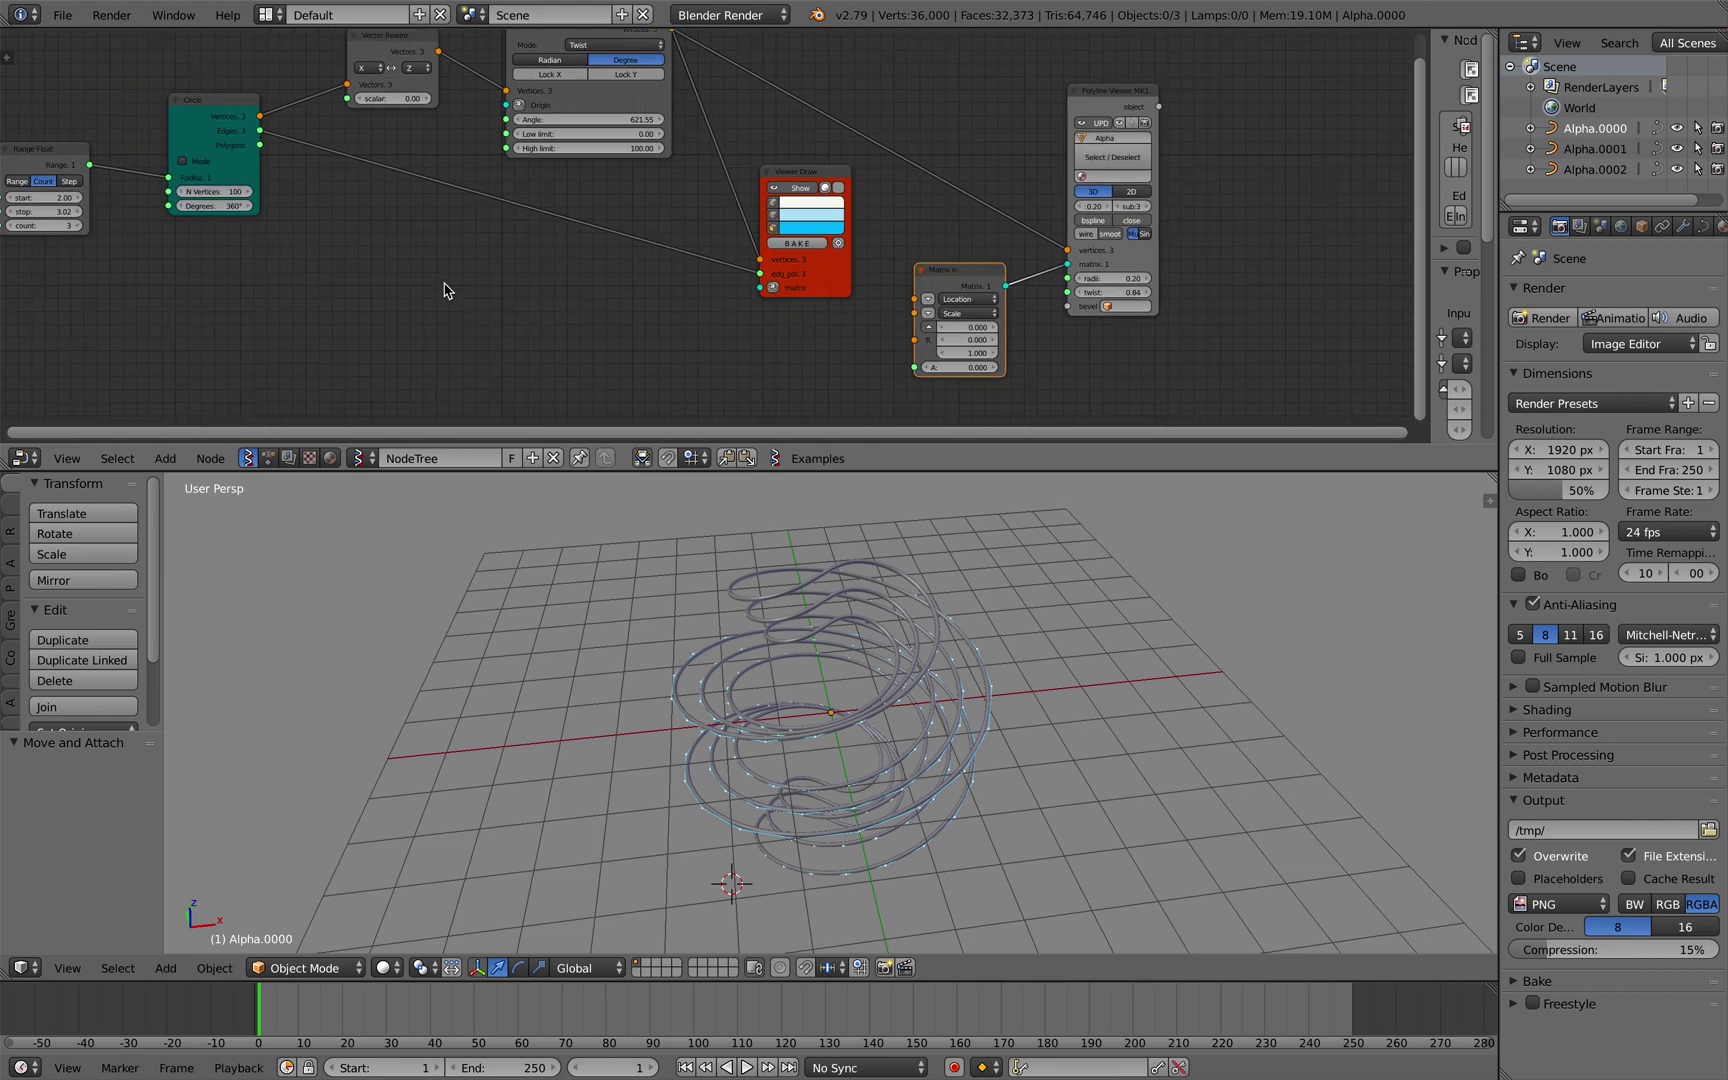
{"action": "key", "text": "shift+d"}
{"action": "left_click", "coordinate": [586, 279]}
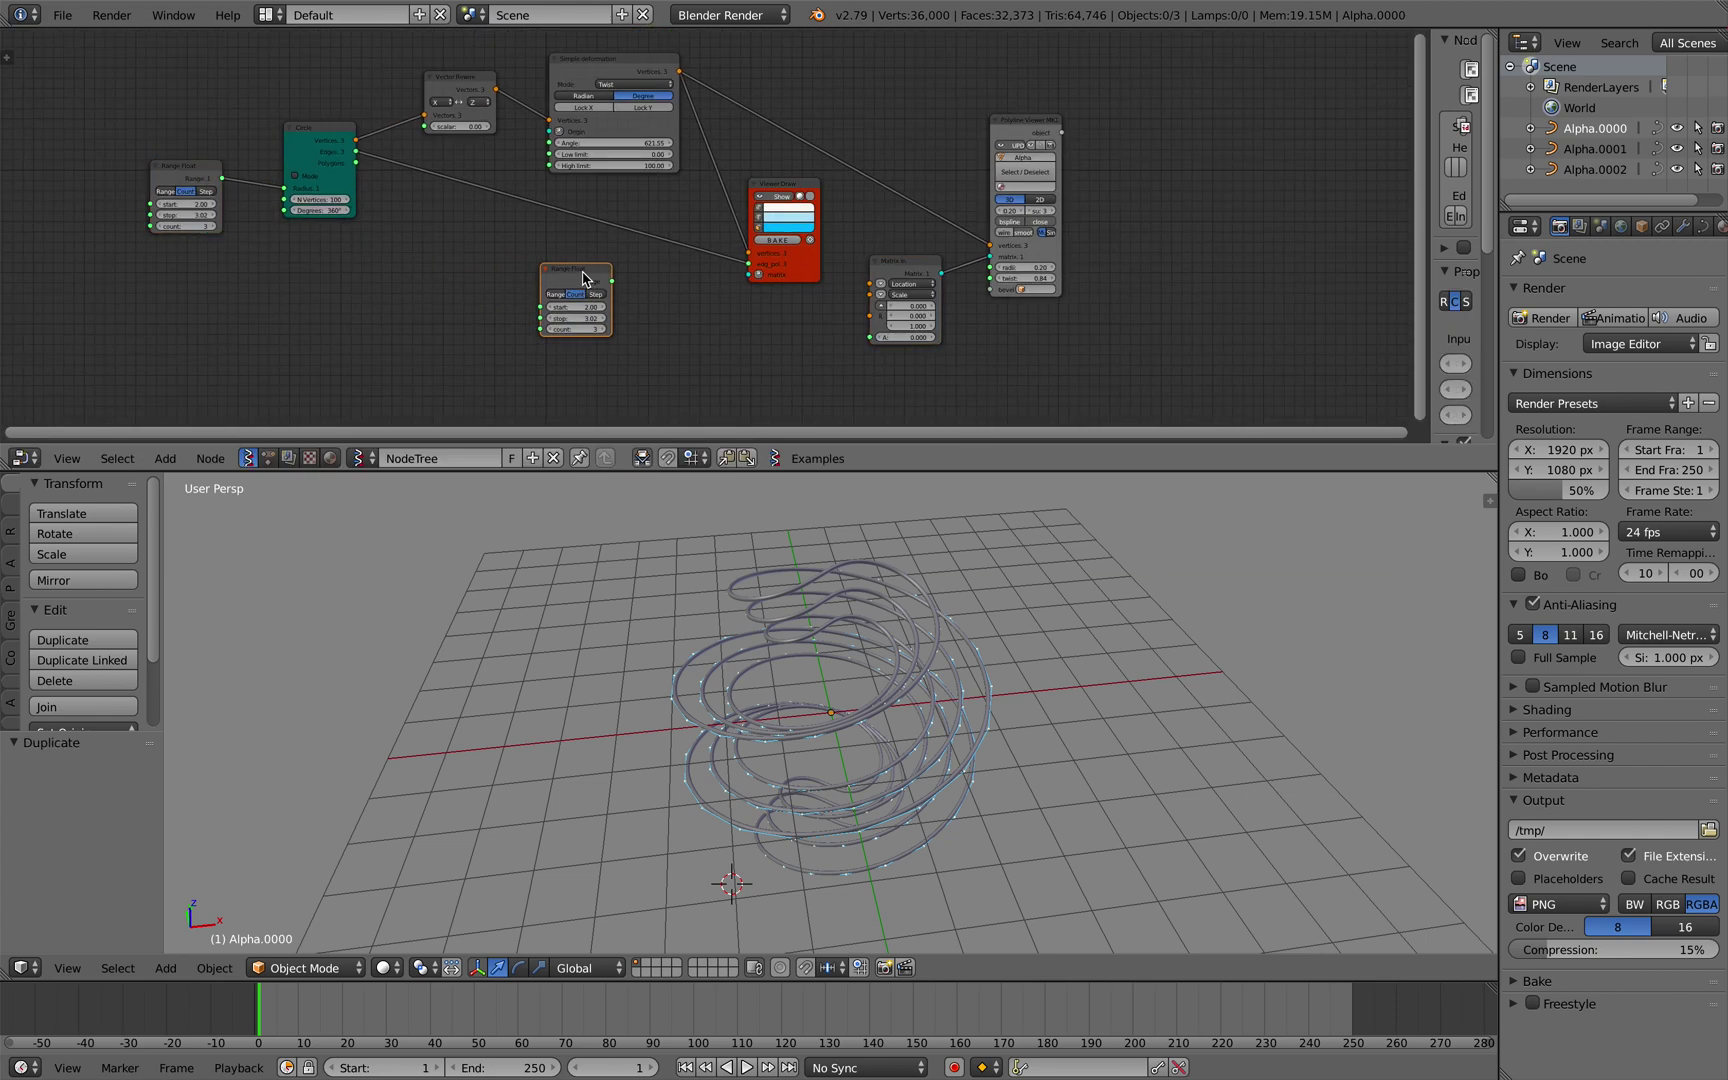
{"action": "scroll", "coordinate": [590, 246], "scroll_direction": "up", "scroll_amount": 2}
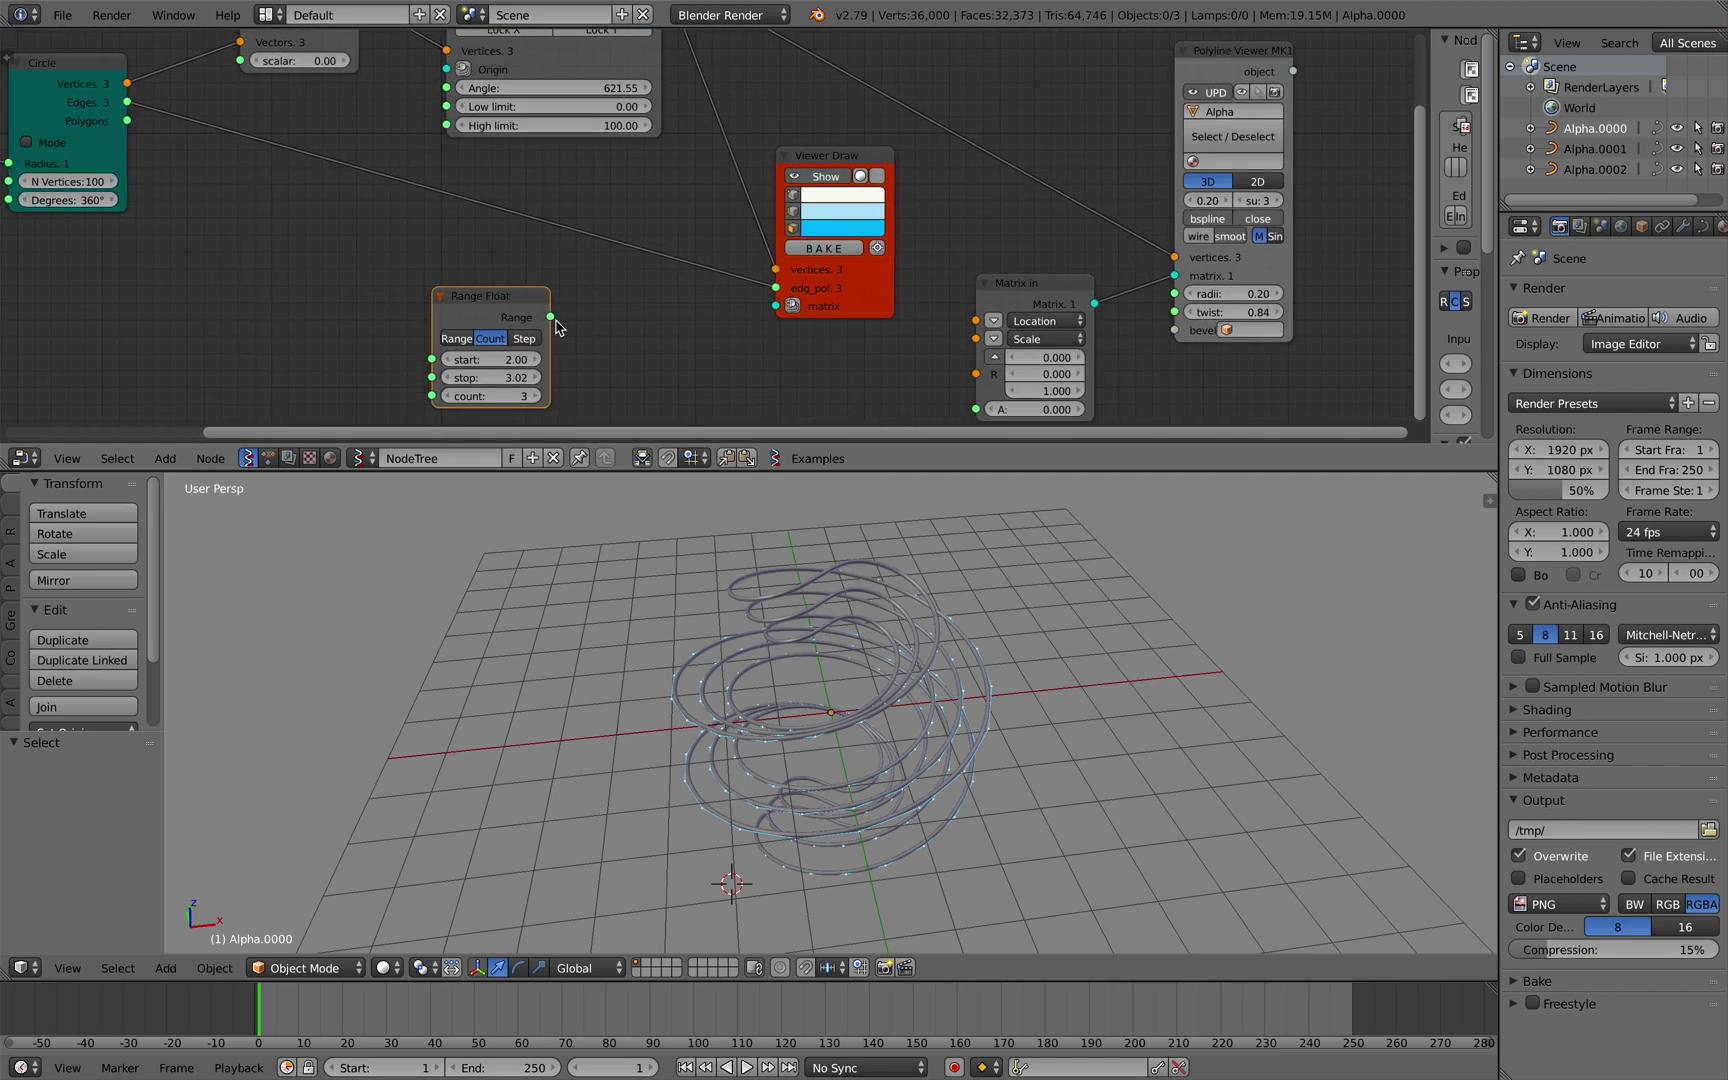
Connect the duplicated Range Float's output to the Matrix in node's angle input and set its stop to 360
{"action": "scroll", "coordinate": [557, 327], "scroll_direction": "down", "scroll_amount": 1}
{"action": "left_click_drag", "start_coordinate": [588, 296], "coordinate": [918, 369]}
{"action": "left_click_drag", "start_coordinate": [543, 341], "coordinate": [720, 341]}
{"action": "left_click_drag", "start_coordinate": [614, 341], "coordinate": [632, 341]}
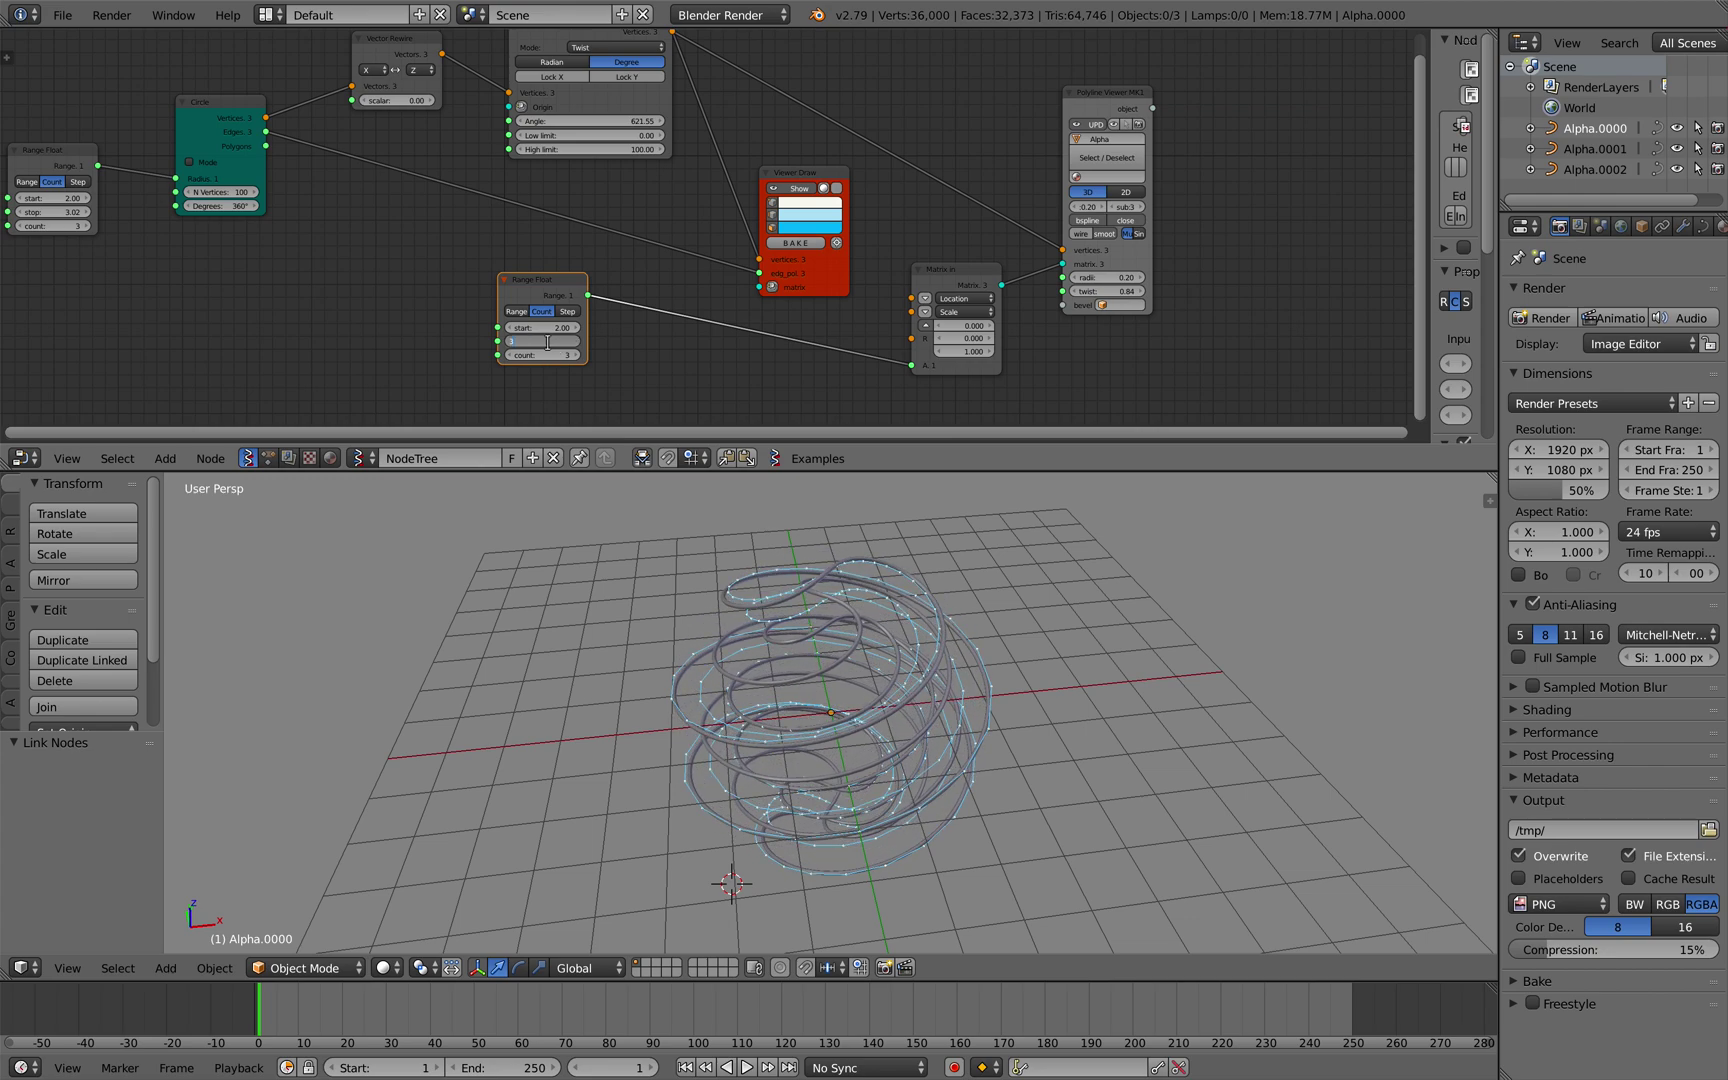
{"action": "key", "text": "Return"}
Save the scene over circle_twisted_002.blend
{"action": "middle_click_drag", "start_coordinate": [700, 488], "coordinate": [725, 537]}
{"action": "key", "text": "ctrl+s"}
{"action": "left_click", "coordinate": [725, 535]}
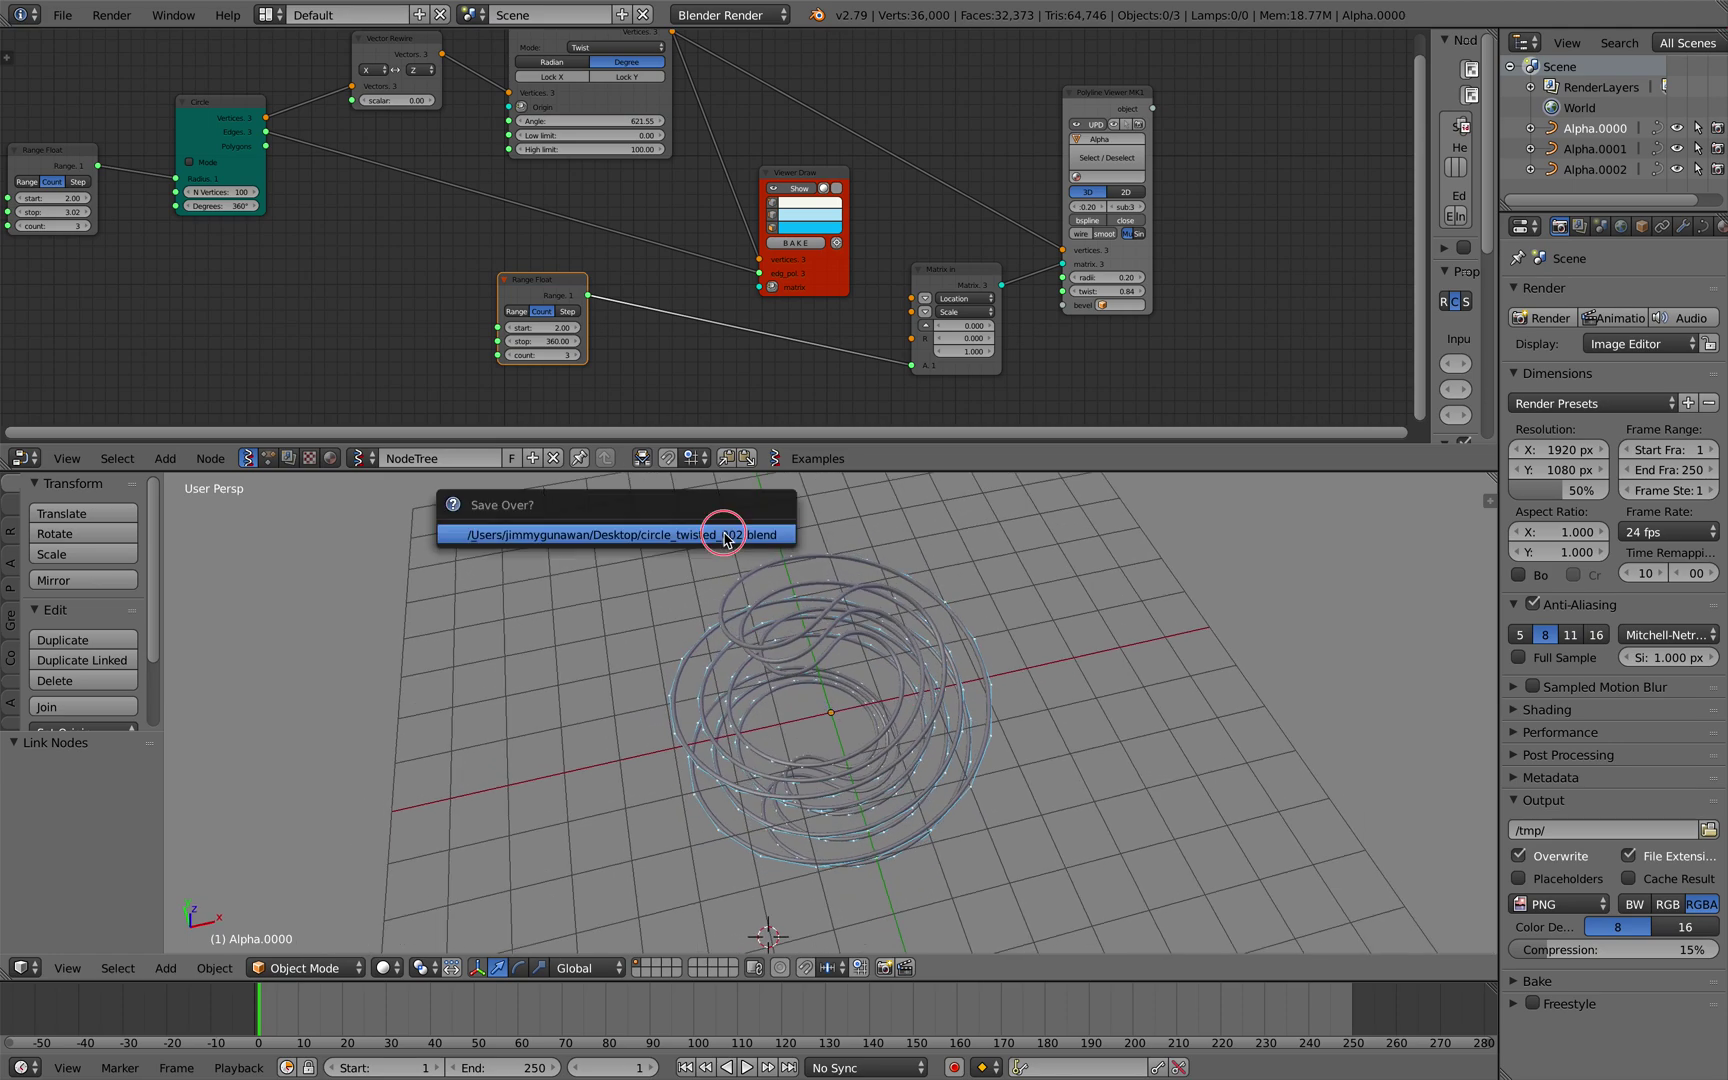
Set the stop of the Range Float feeding Matrix in to 180 and save over circle_twisted_002.blend
{"action": "key", "text": "Return"}
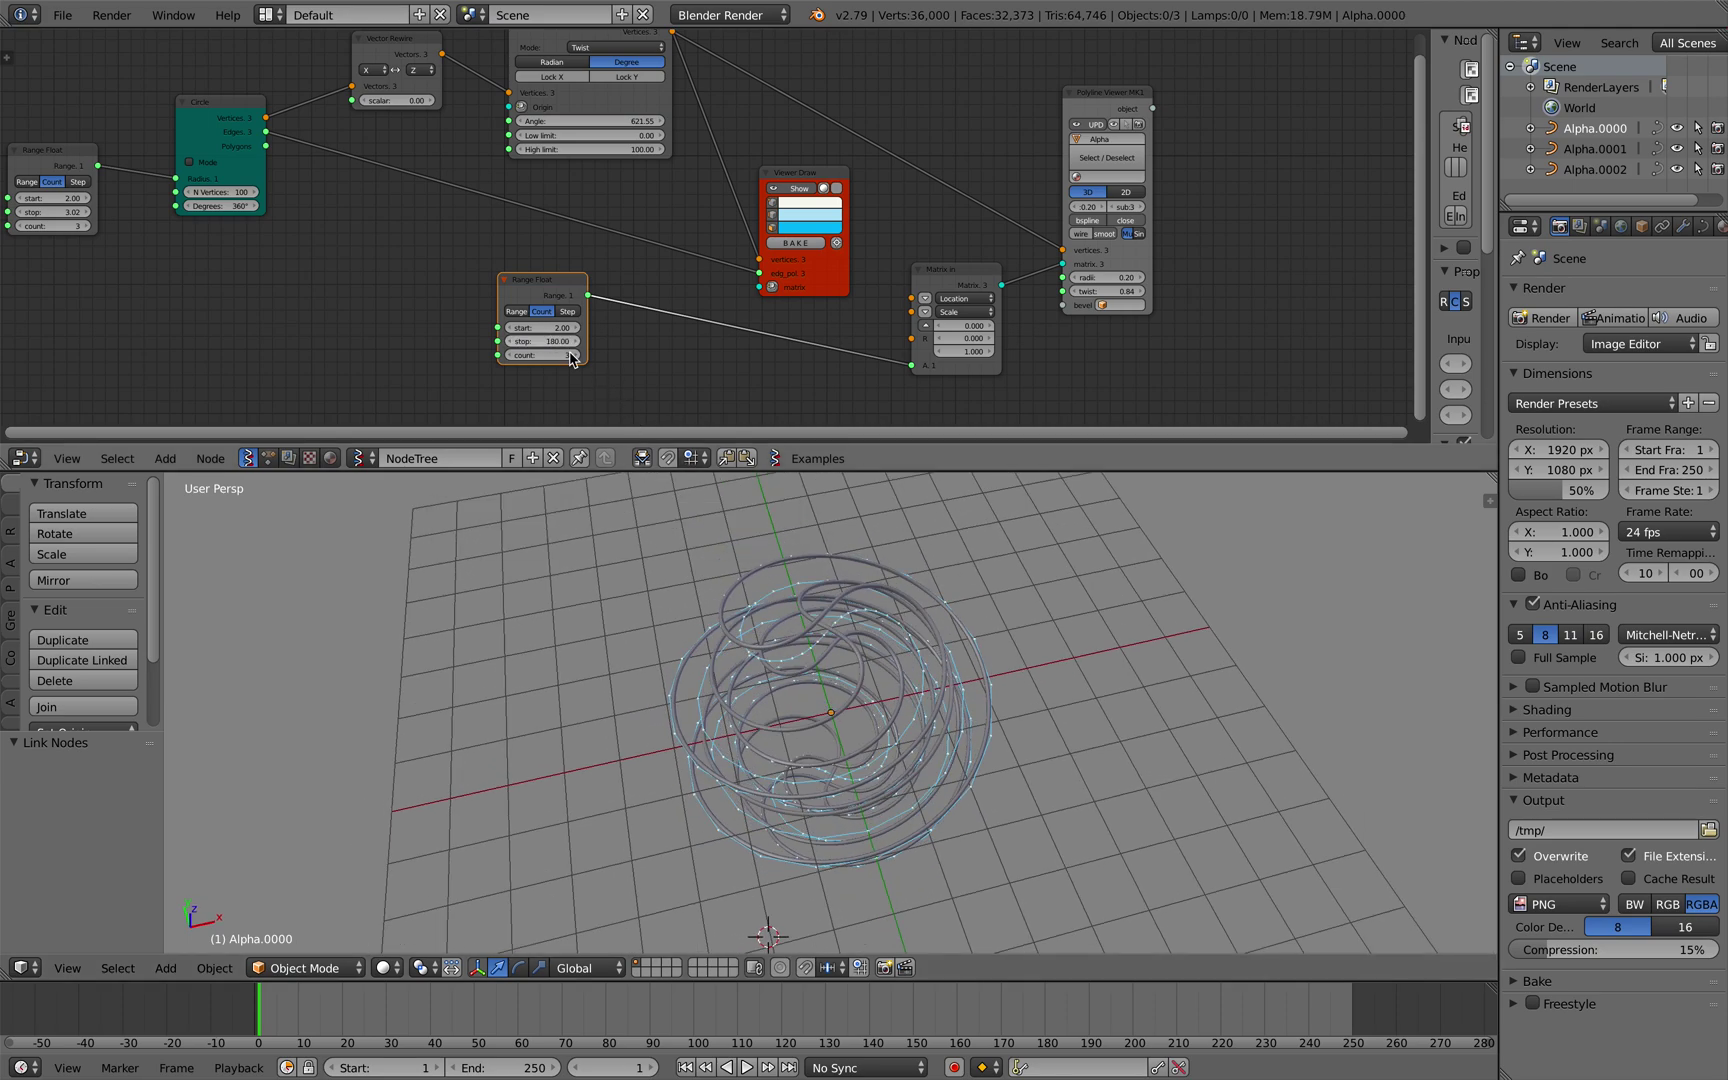
{"action": "scroll", "coordinate": [831, 602], "scroll_direction": "up", "scroll_amount": 5}
{"action": "scroll", "coordinate": [831, 598], "scroll_direction": "down", "scroll_amount": 4}
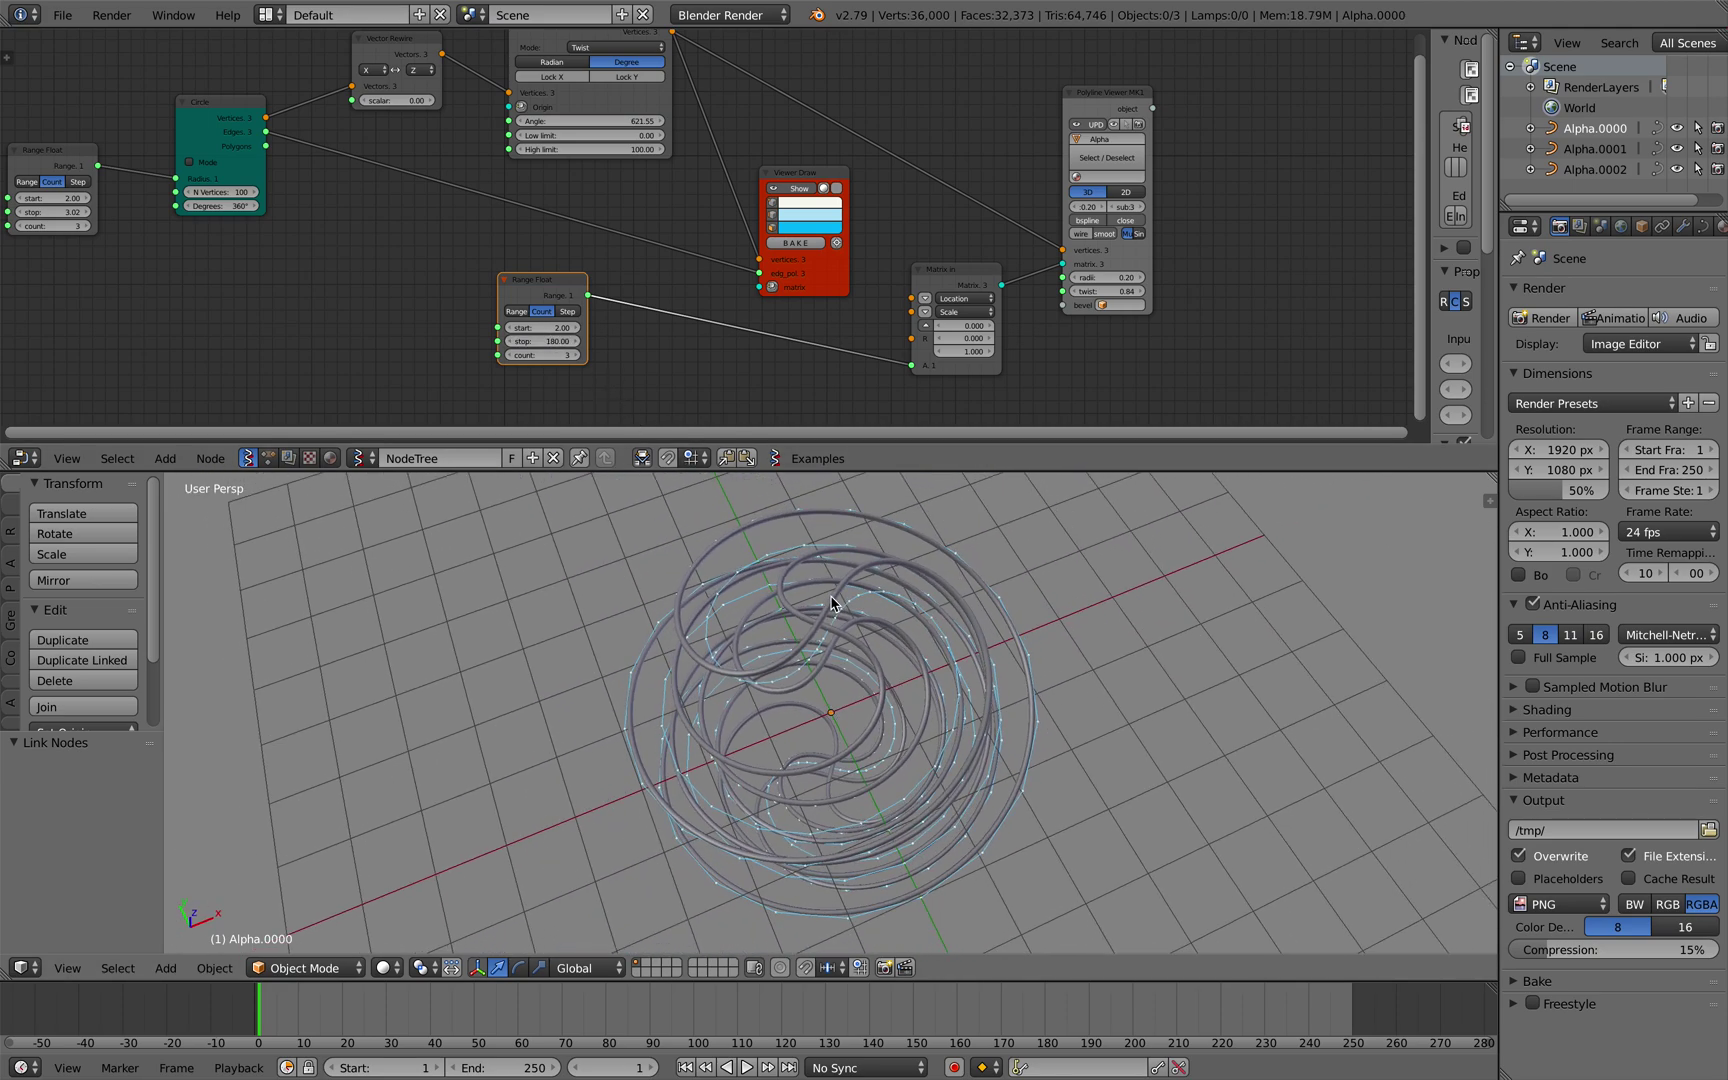
{"action": "middle_click_drag", "start_coordinate": [831, 597], "coordinate": [835, 600]}
{"action": "key", "text": "ctrl+s"}
{"action": "left_click", "coordinate": [831, 598]}
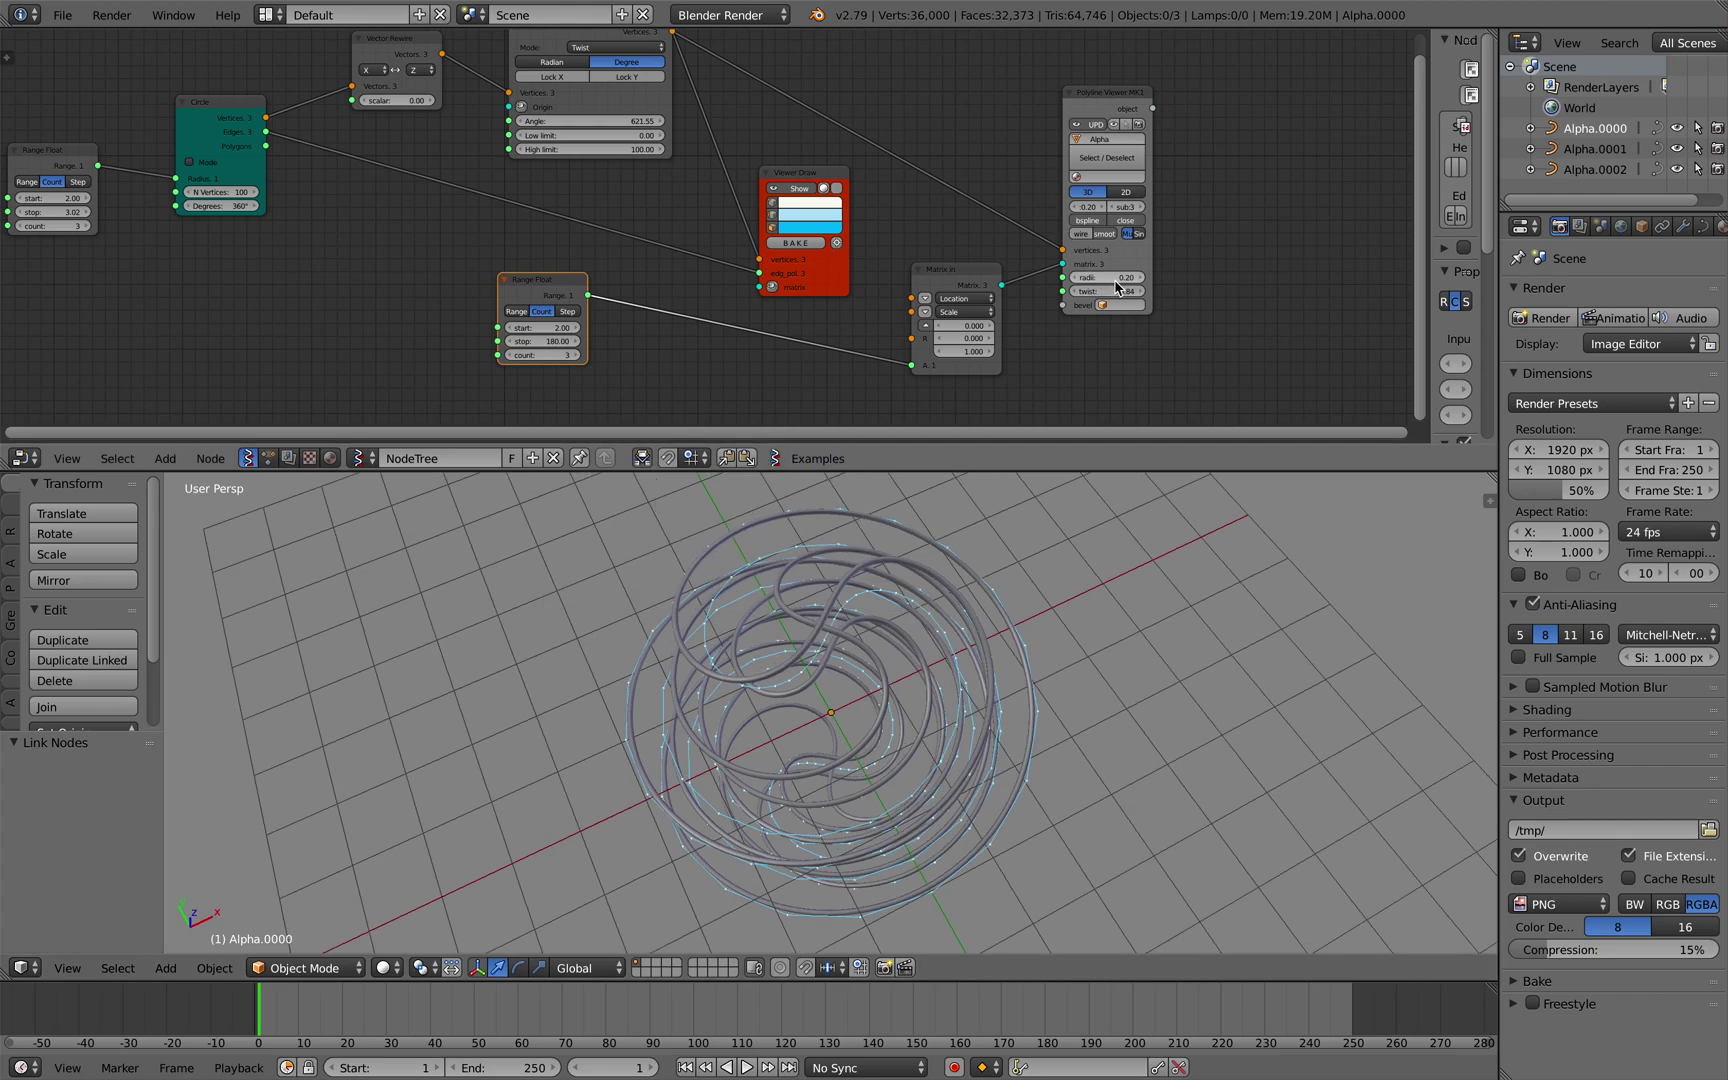
Thicken the polylines by setting the Polyline Viewer's radii to 0.38
{"action": "left_click_drag", "start_coordinate": [1116, 279], "coordinate": [1150, 279]}
{"action": "scroll", "coordinate": [968, 579], "scroll_direction": "right", "scroll_amount": 5}
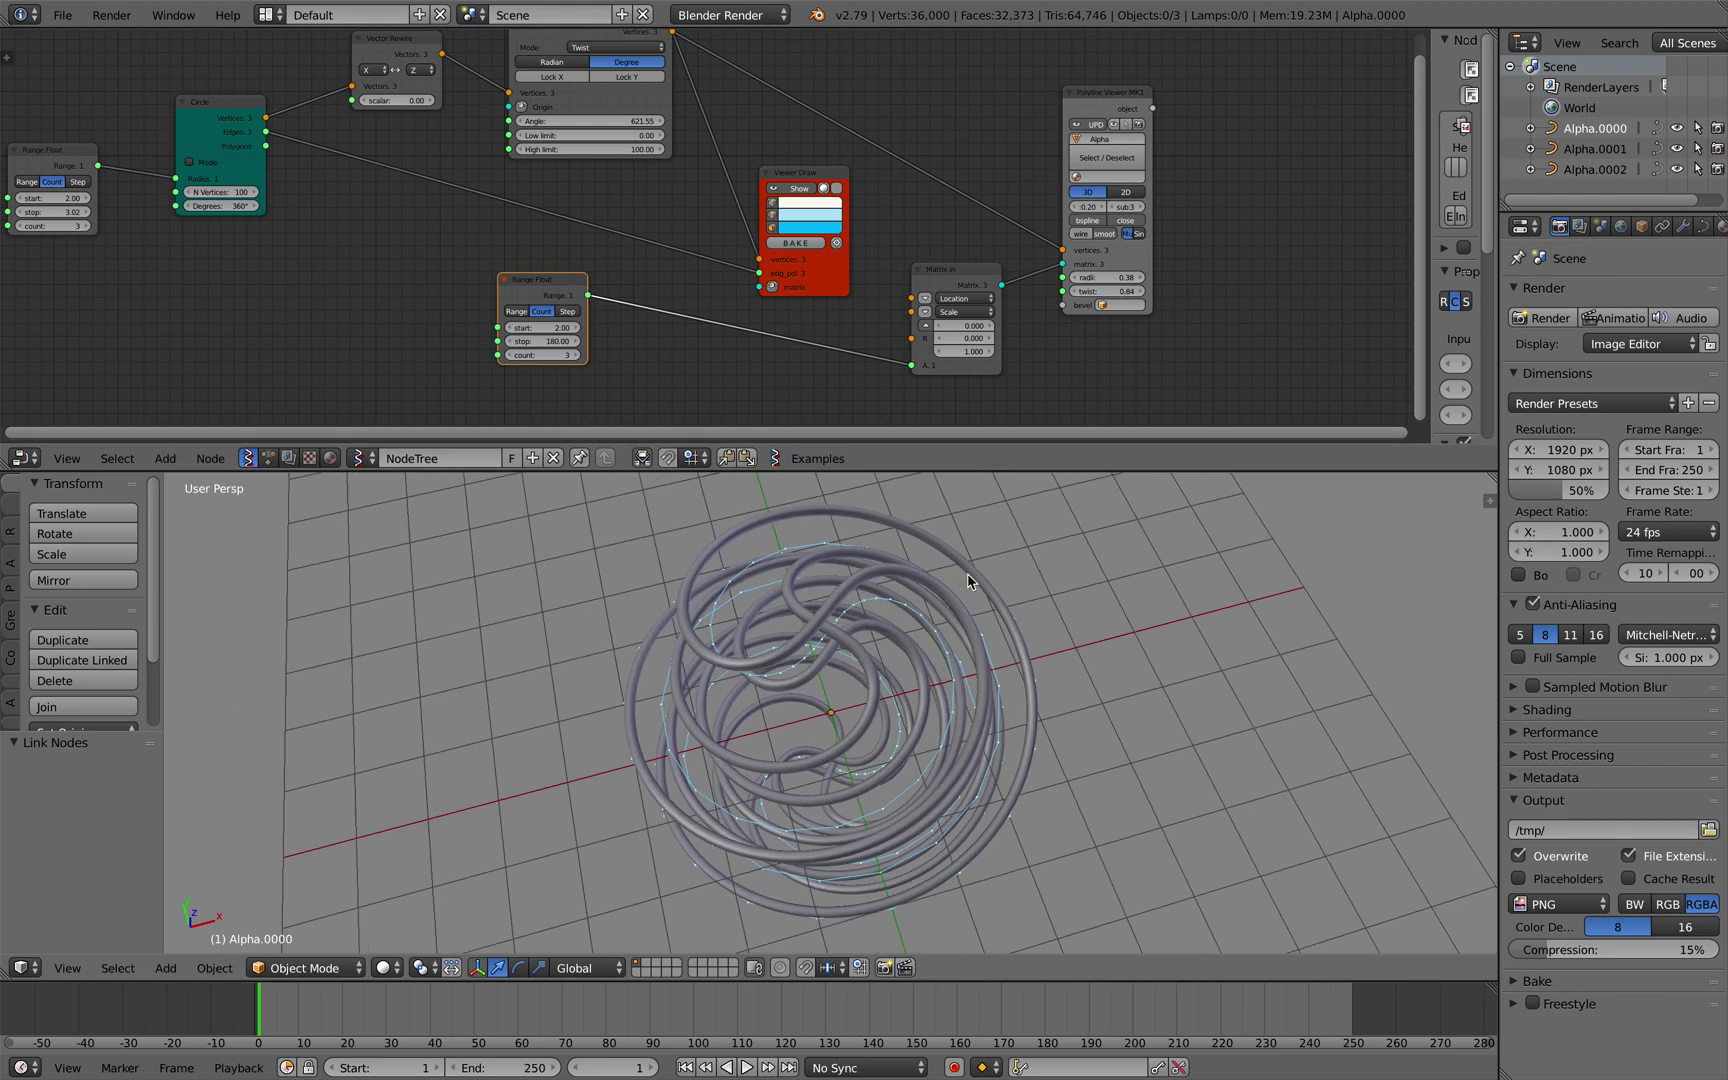
{"action": "scroll", "coordinate": [632, 373], "scroll_direction": "up", "scroll_amount": 5}
Set the start of the Range Float feeding Matrix in to 0 and lower its stop to 179.94
{"action": "scroll", "coordinate": [632, 374], "scroll_direction": "down", "scroll_amount": 3, "text": "shift"}
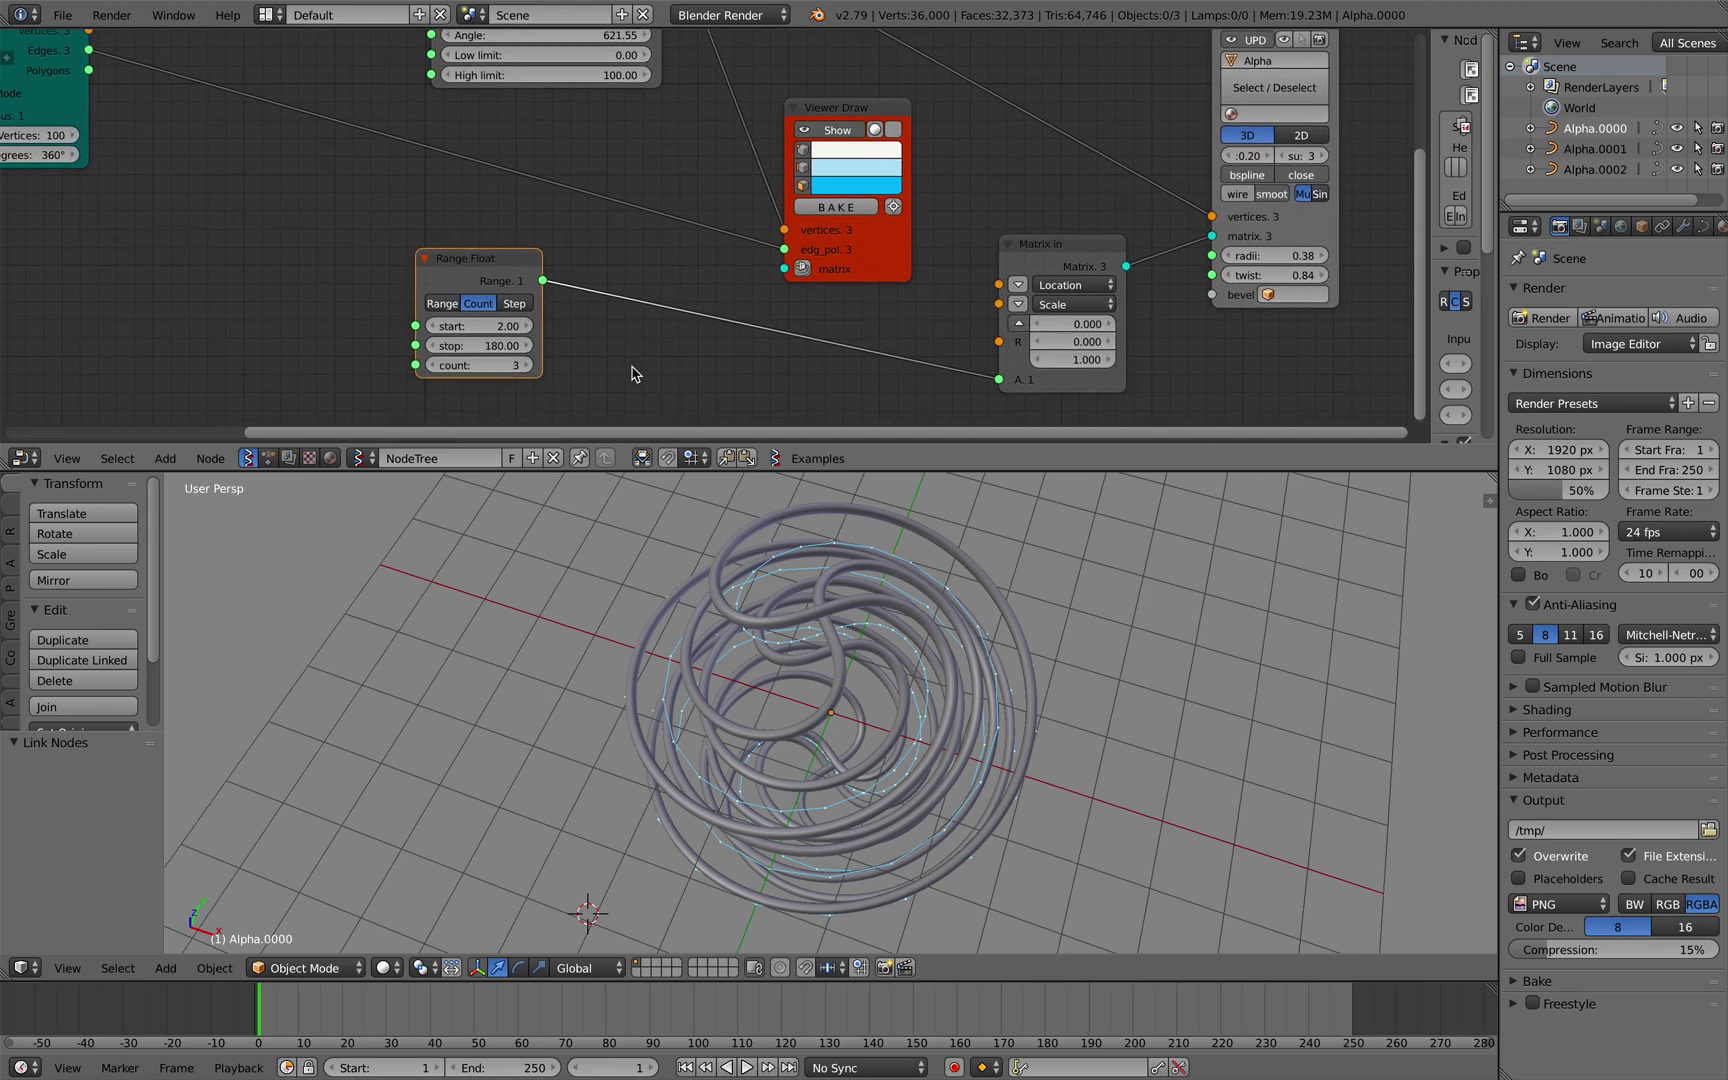
{"action": "key", "text": "Escape"}
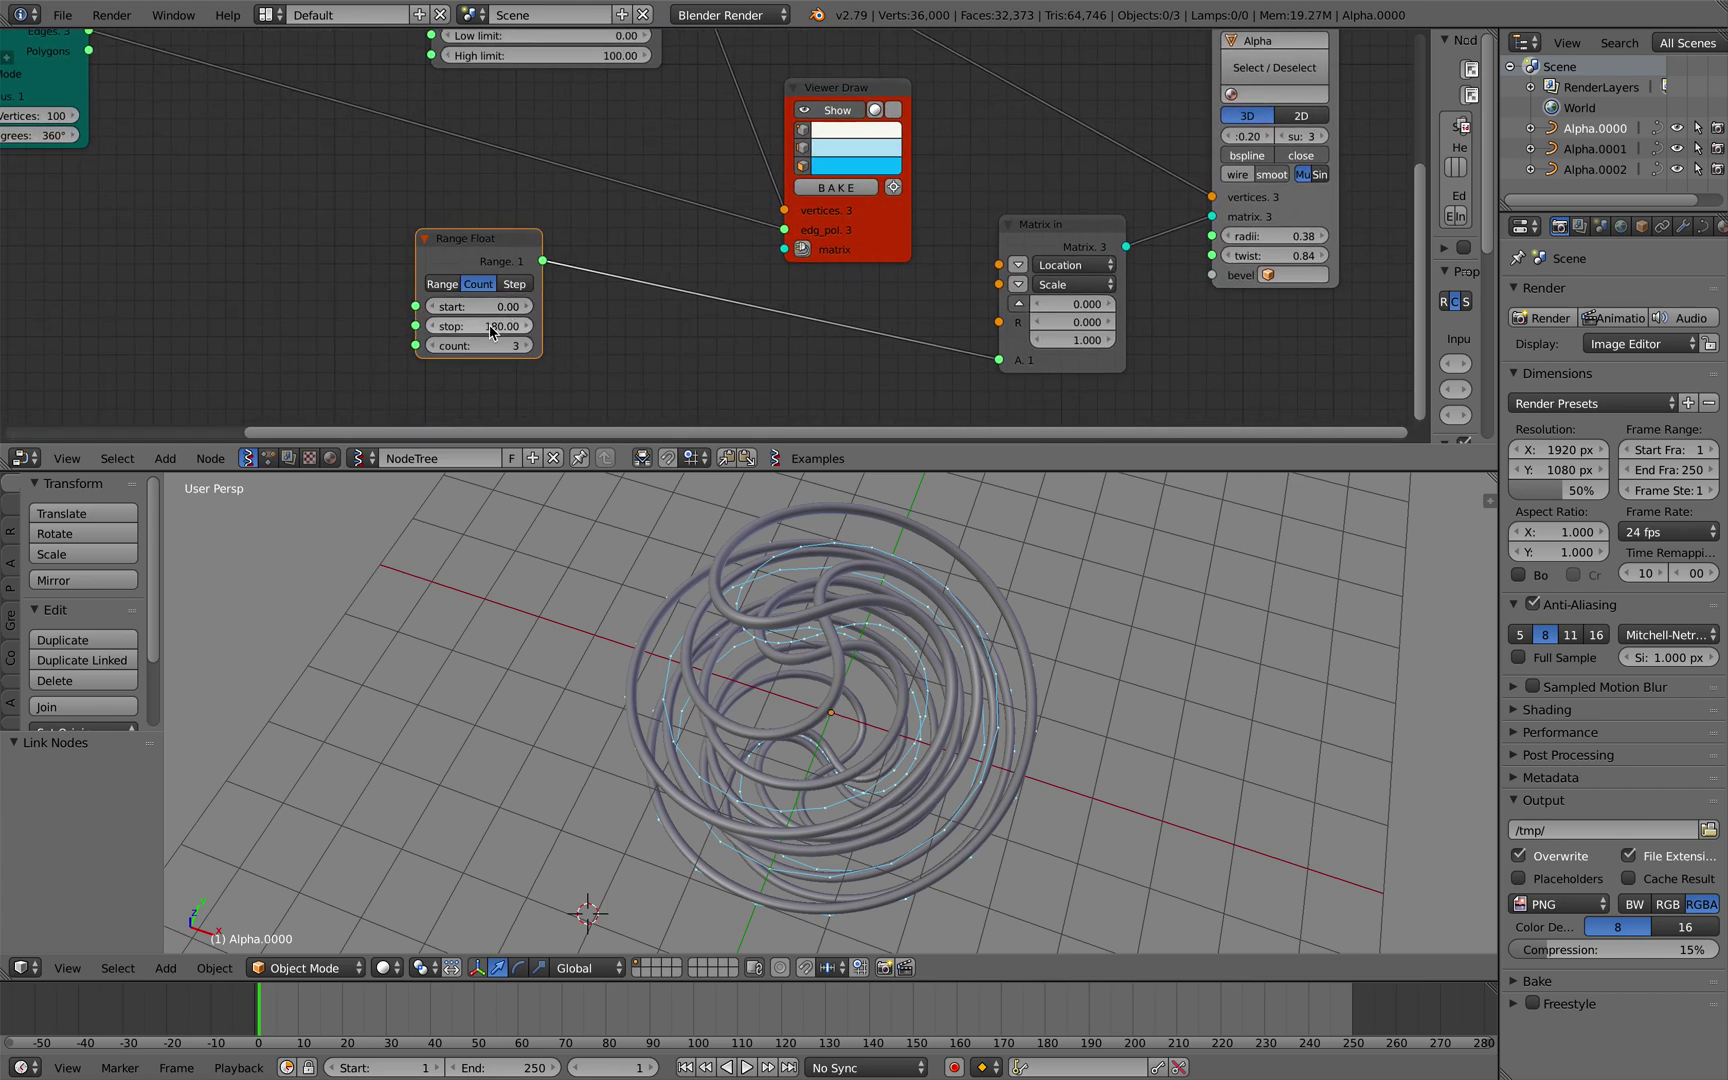
{"action": "mouse_move", "coordinate": [490, 332]}
{"action": "left_mouse_down"}
{"action": "mouse_move", "coordinate": [530, 332]}
{"action": "mouse_move", "coordinate": [302, 332]}
{"action": "mouse_move", "coordinate": [488, 332]}
{"action": "left_mouse_up"}
{"action": "scroll", "coordinate": [908, 681], "scroll_direction": "up", "scroll_amount": 5}
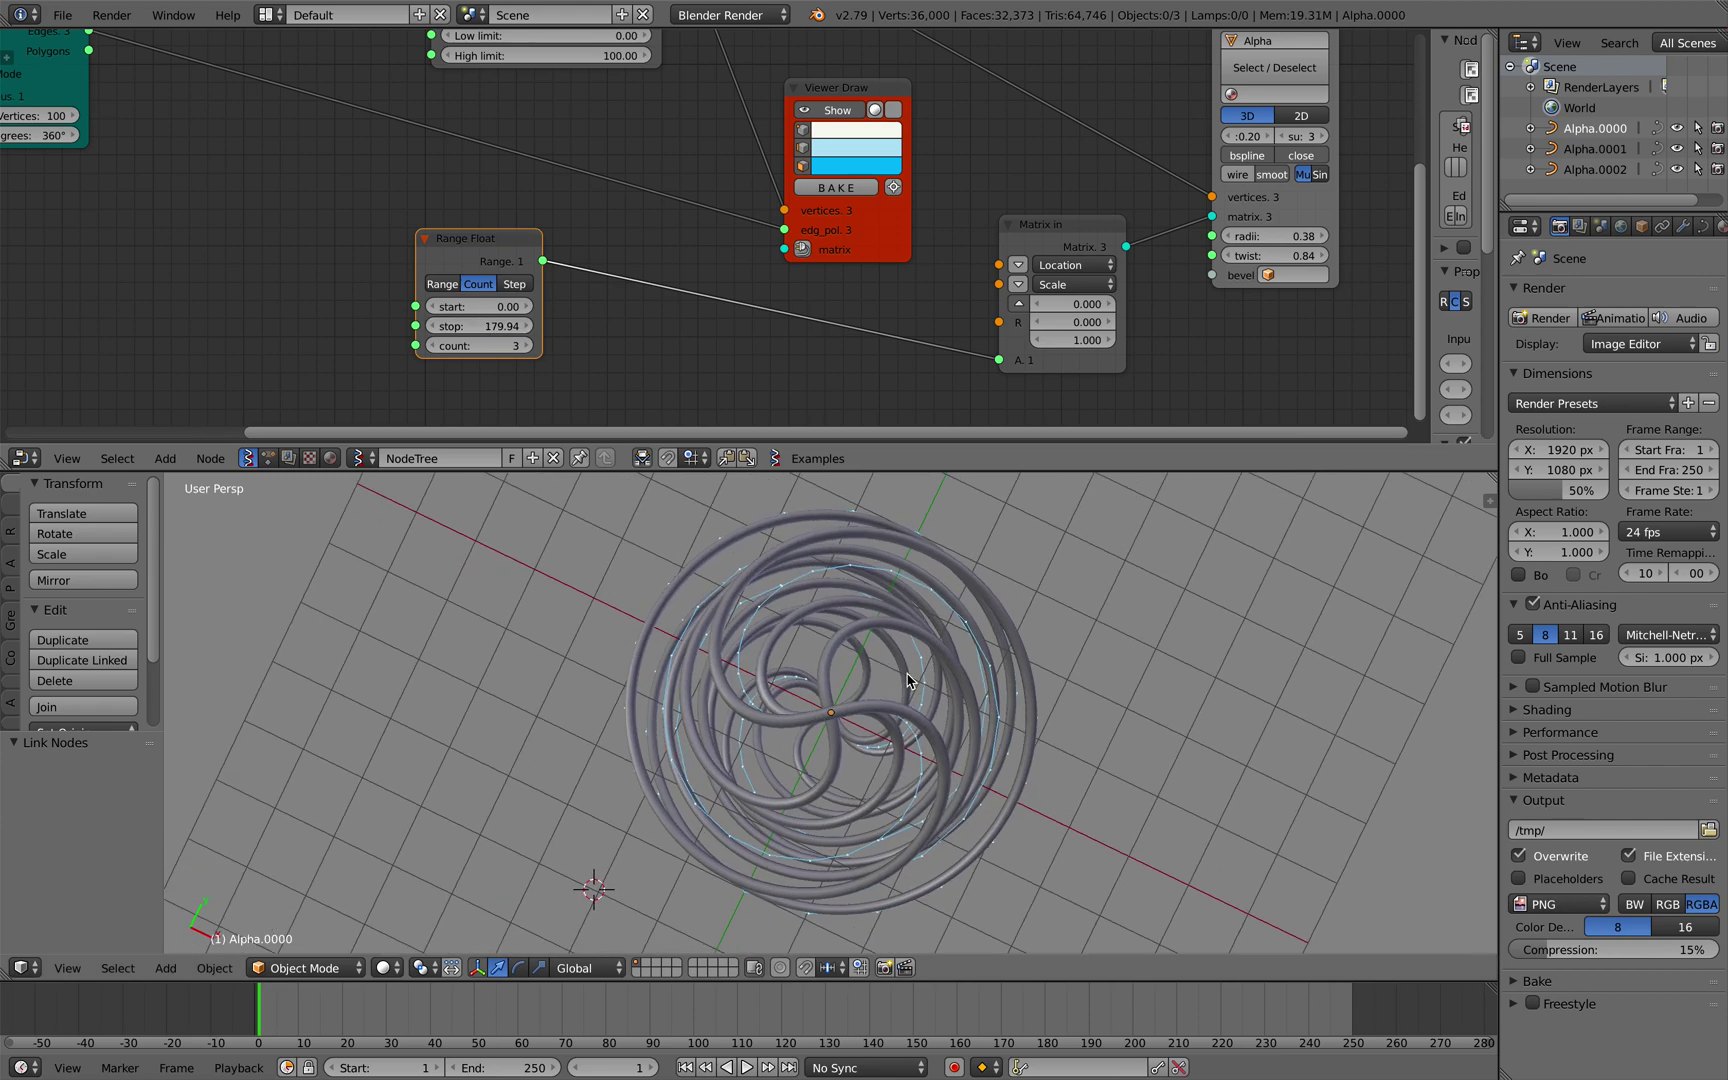
{"action": "middle_click_drag", "start_coordinate": [908, 680], "coordinate": [930, 665]}
Try stop values of 360 and 324.66 on the Range Float feeding Matrix in
{"action": "left_click_drag", "start_coordinate": [480, 326], "coordinate": [586, 326]}
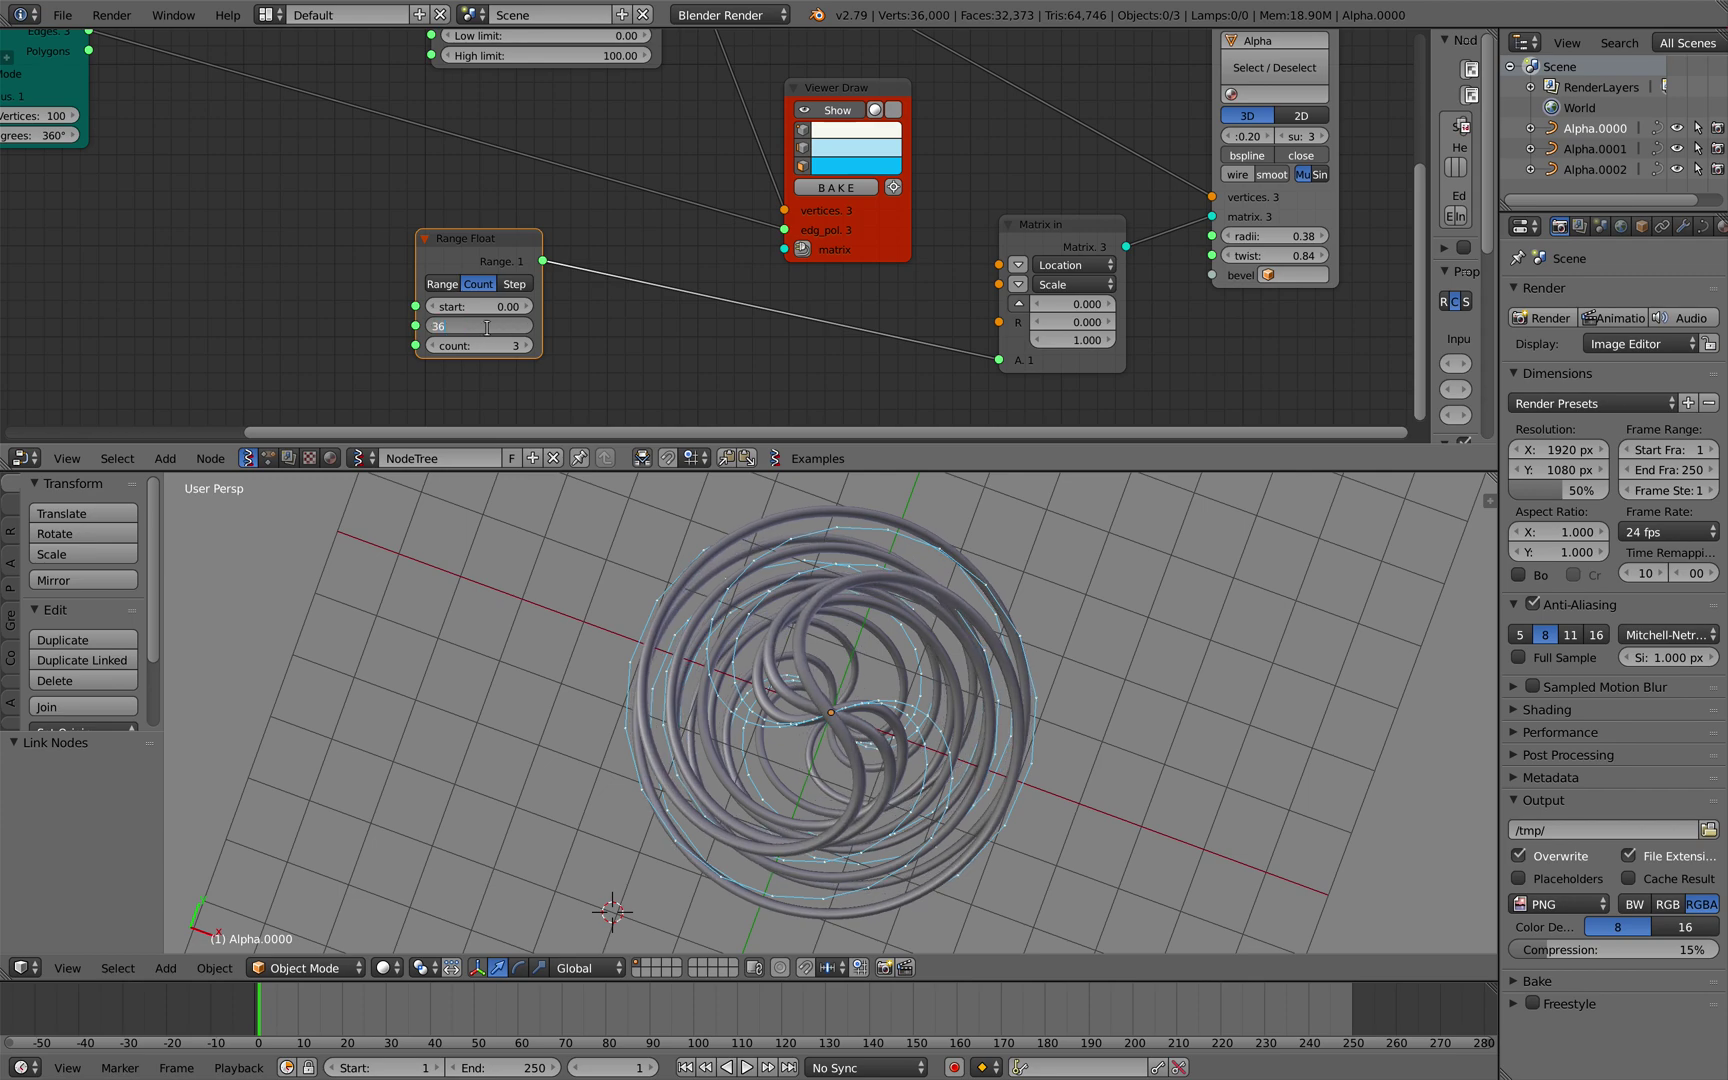
{"action": "type", "text": "0"}
{"action": "key", "text": "Return"}
{"action": "left_click_drag", "start_coordinate": [480, 326], "coordinate": [438, 326]}
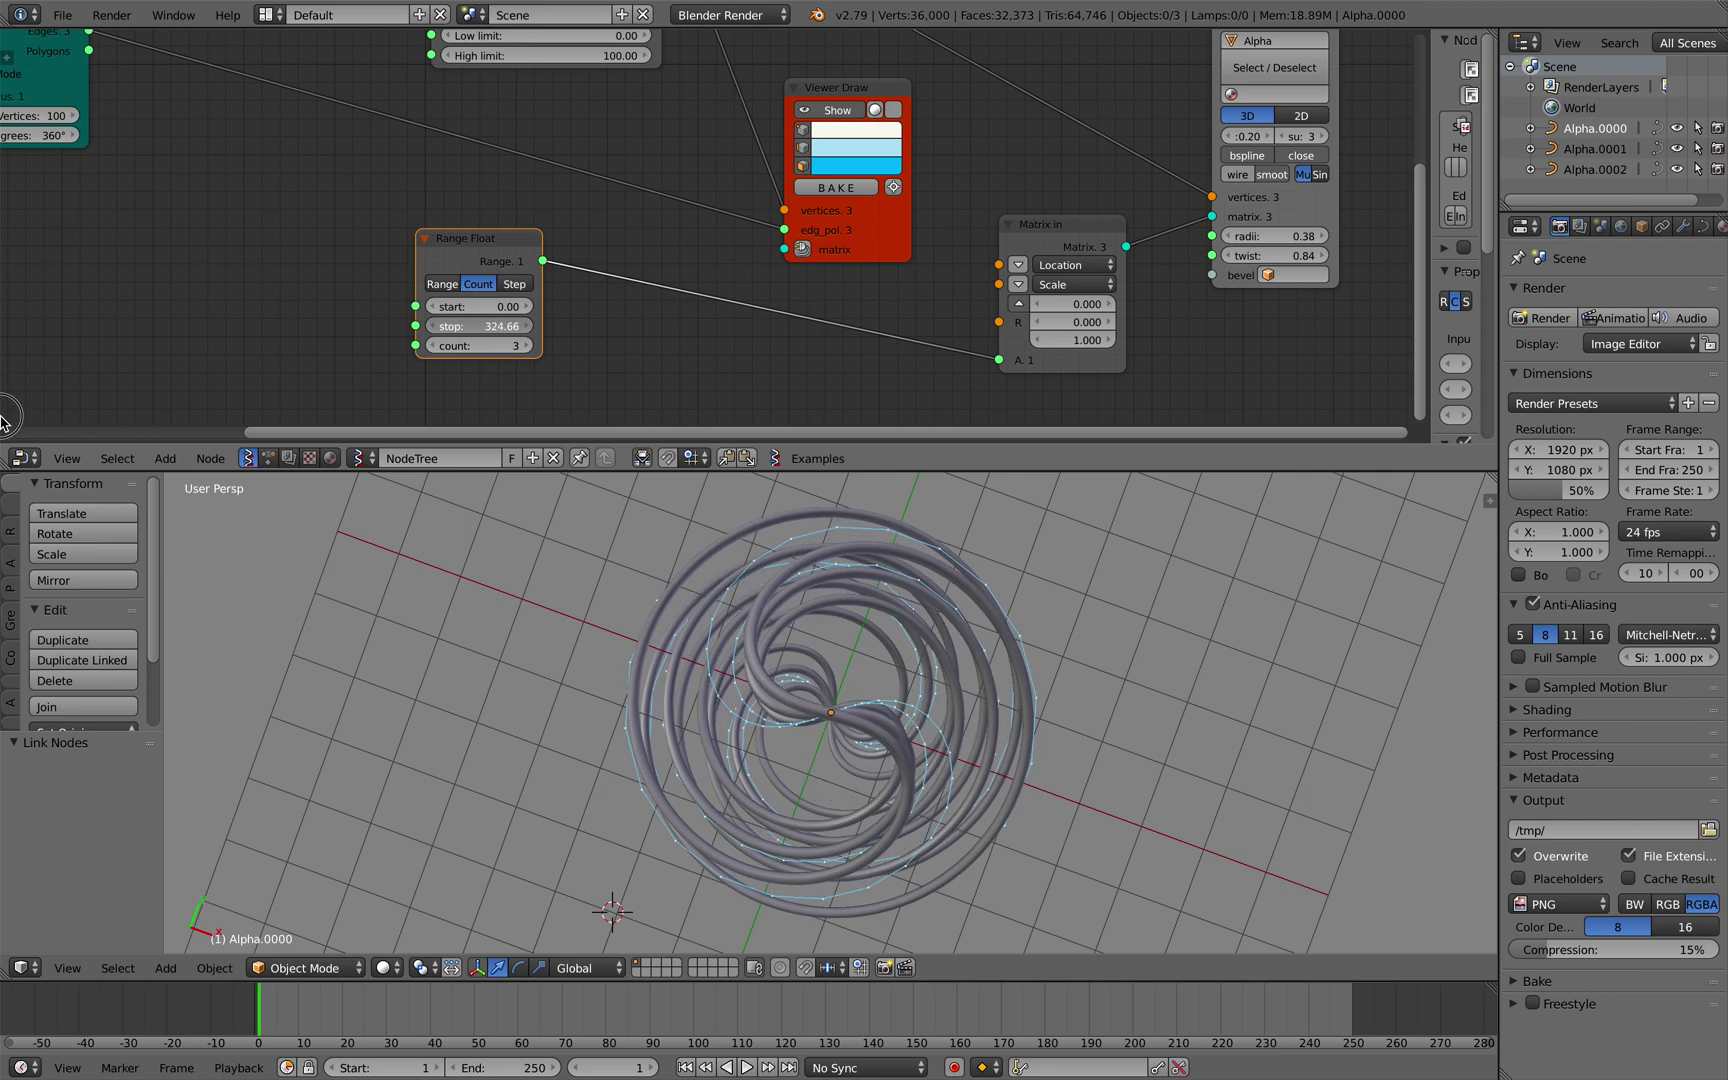
Set the stop of the Range Float feeding Matrix in to 270
{"action": "type", "text": "'"}
{"action": "key", "text": "Return"}
{"action": "left_click", "coordinate": [492, 330]}
{"action": "type", "text": "2"}
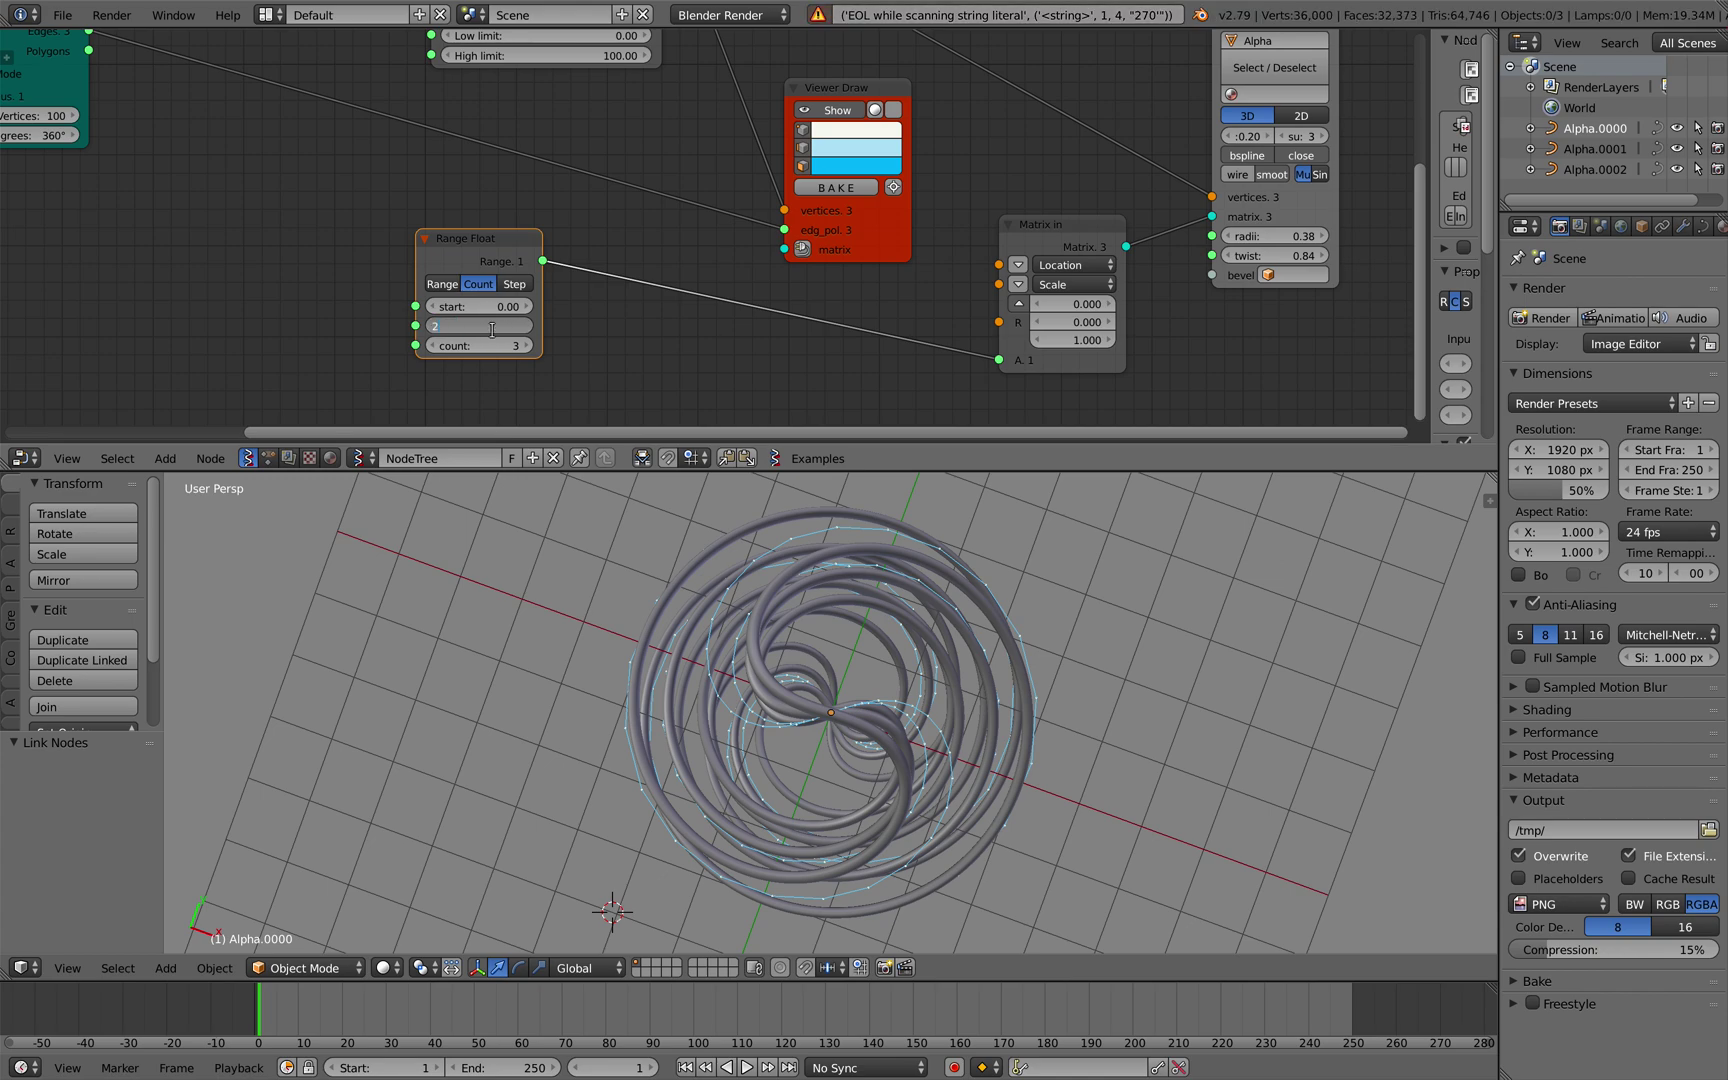
{"action": "type", "text": "70"}
{"action": "key", "text": "Return"}
Inspect the rings from several angles and save over circle_twisted_002.blend
{"action": "middle_click_drag", "start_coordinate": [744, 654], "coordinate": [800, 560]}
{"action": "scroll", "coordinate": [700, 222], "scroll_direction": "down", "scroll_amount": 3}
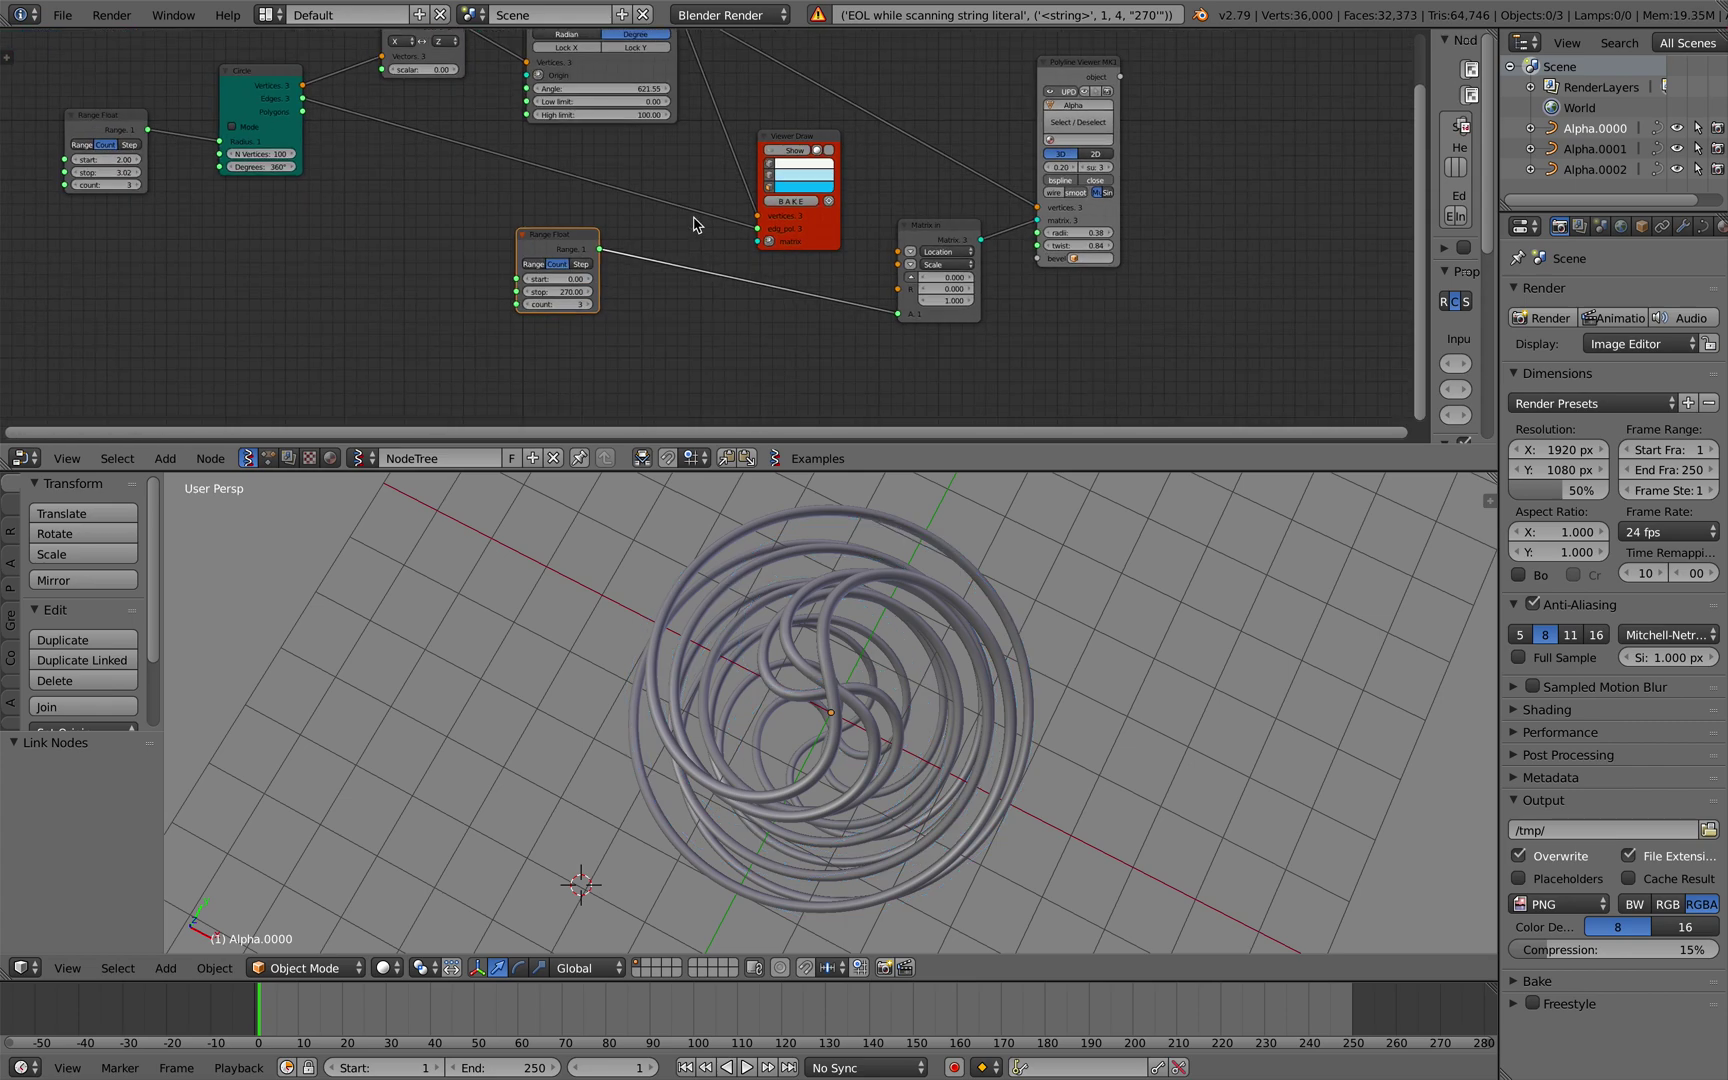
{"action": "scroll", "coordinate": [875, 614], "scroll_direction": "right", "scroll_amount": 5}
{"action": "key", "text": "ctrl+s"}
{"action": "left_click", "coordinate": [875, 614]}
{"action": "scroll", "coordinate": [875, 614], "scroll_direction": "right", "scroll_amount": 4}
{"action": "middle_click_drag", "start_coordinate": [876, 620], "coordinate": [605, 600]}
{"action": "key", "text": "ctrl+s"}
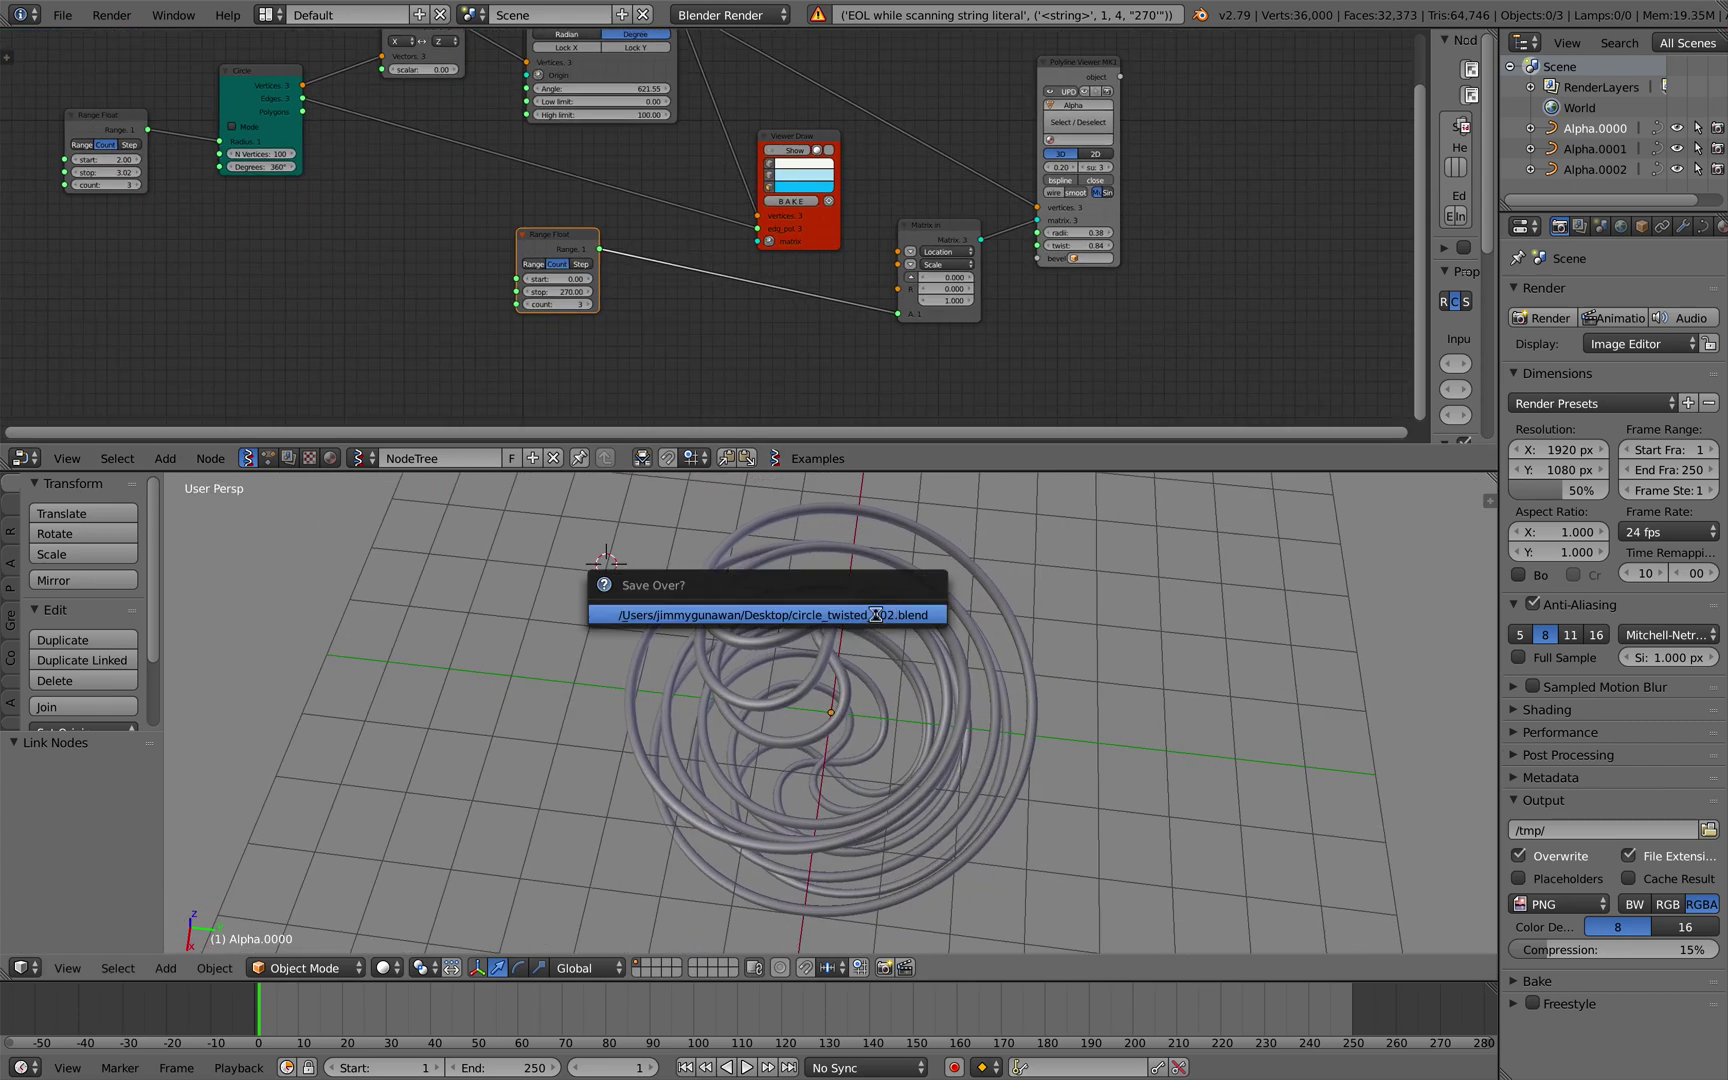
Set the Circle node's N Vertices to 612 and the stop of the Range Float driving its radius to 2
{"action": "left_click_drag", "start_coordinate": [262, 154], "coordinate": [545, 154]}
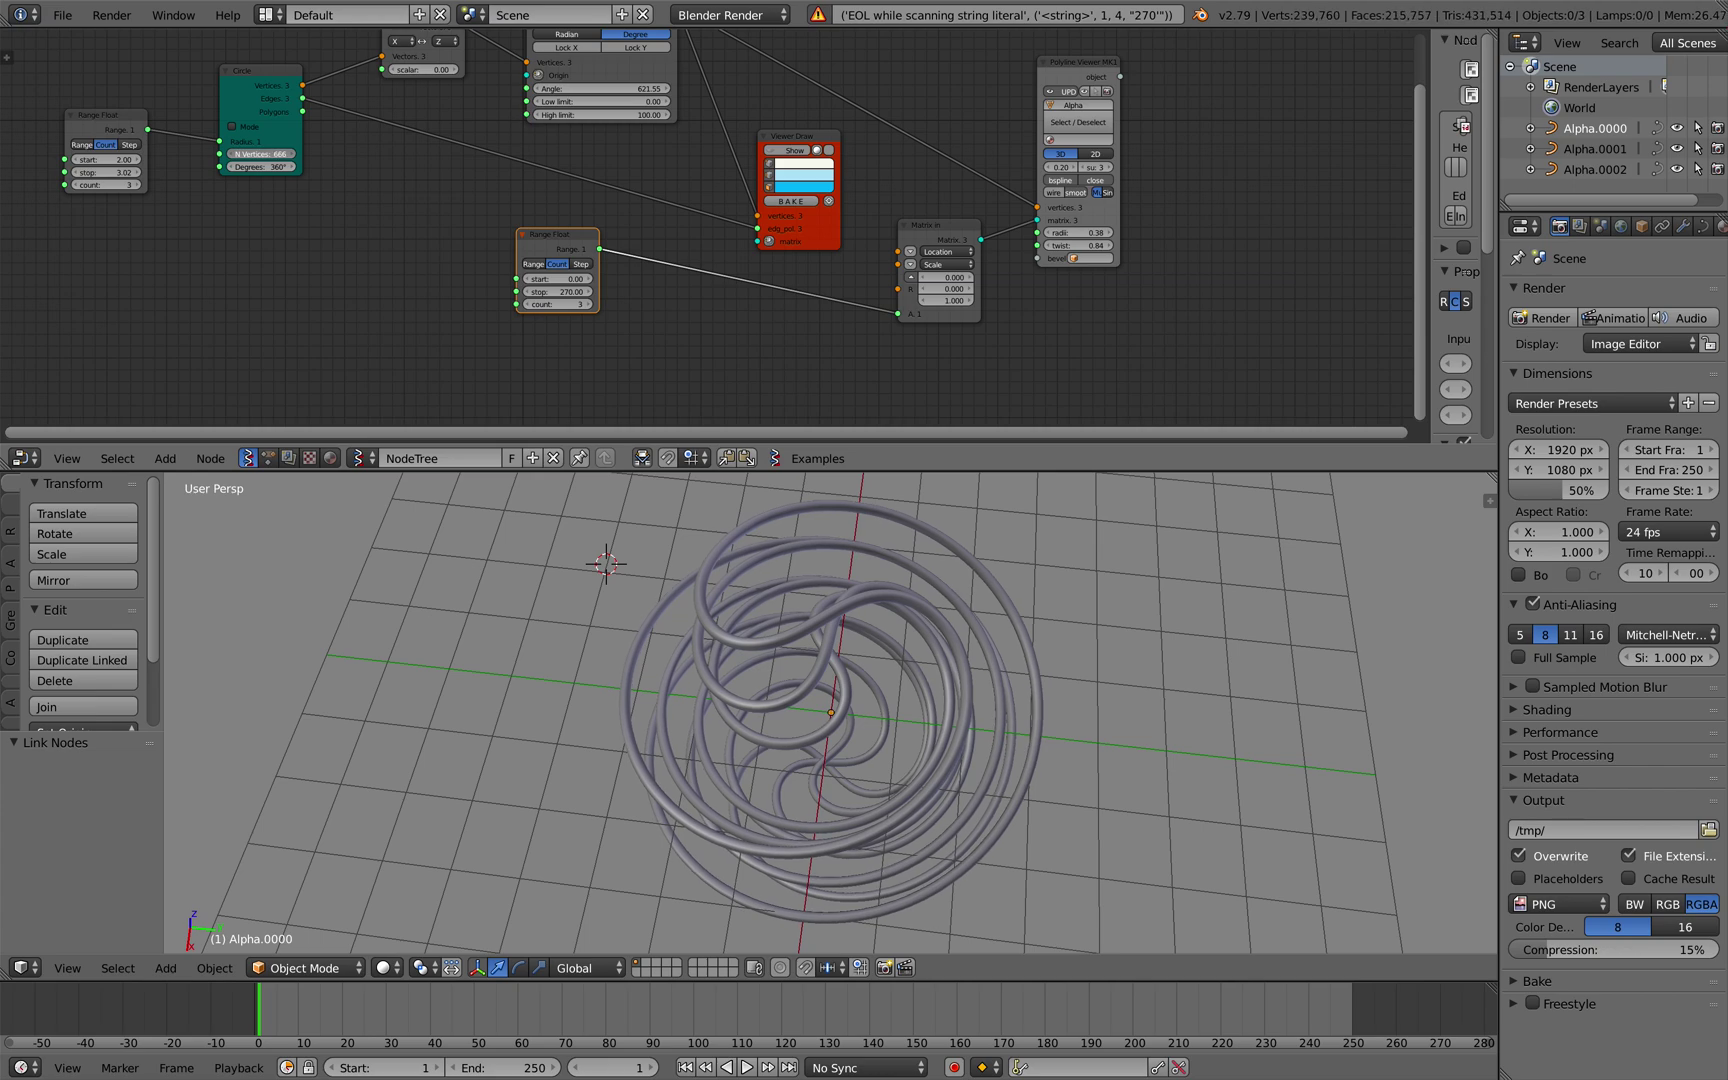
{"action": "mouse_move", "coordinate": [115, 172]}
{"action": "left_mouse_down"}
{"action": "mouse_move", "coordinate": [85, 172]}
{"action": "mouse_move", "coordinate": [115, 177]}
{"action": "left_mouse_up"}
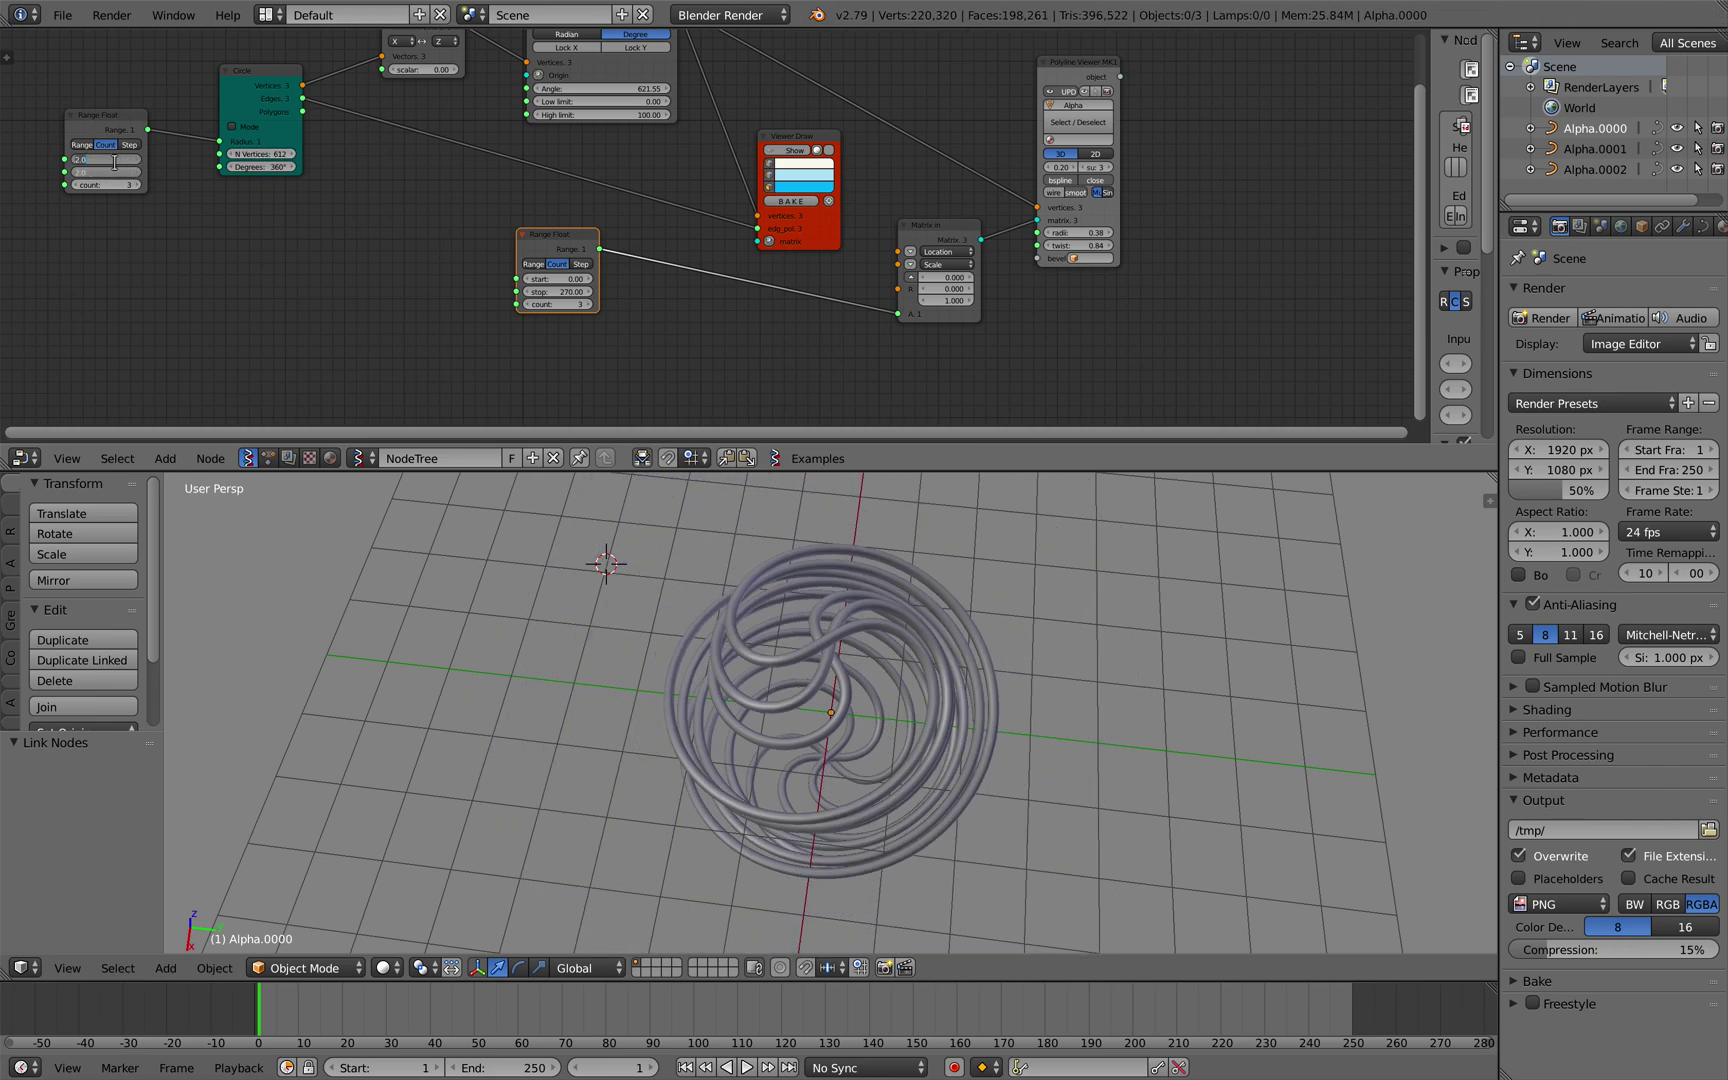
{"action": "key", "text": "Return"}
{"action": "middle_click_drag", "start_coordinate": [582, 671], "coordinate": [622, 678]}
{"action": "scroll", "coordinate": [582, 636], "scroll_direction": "up", "scroll_amount": 2}
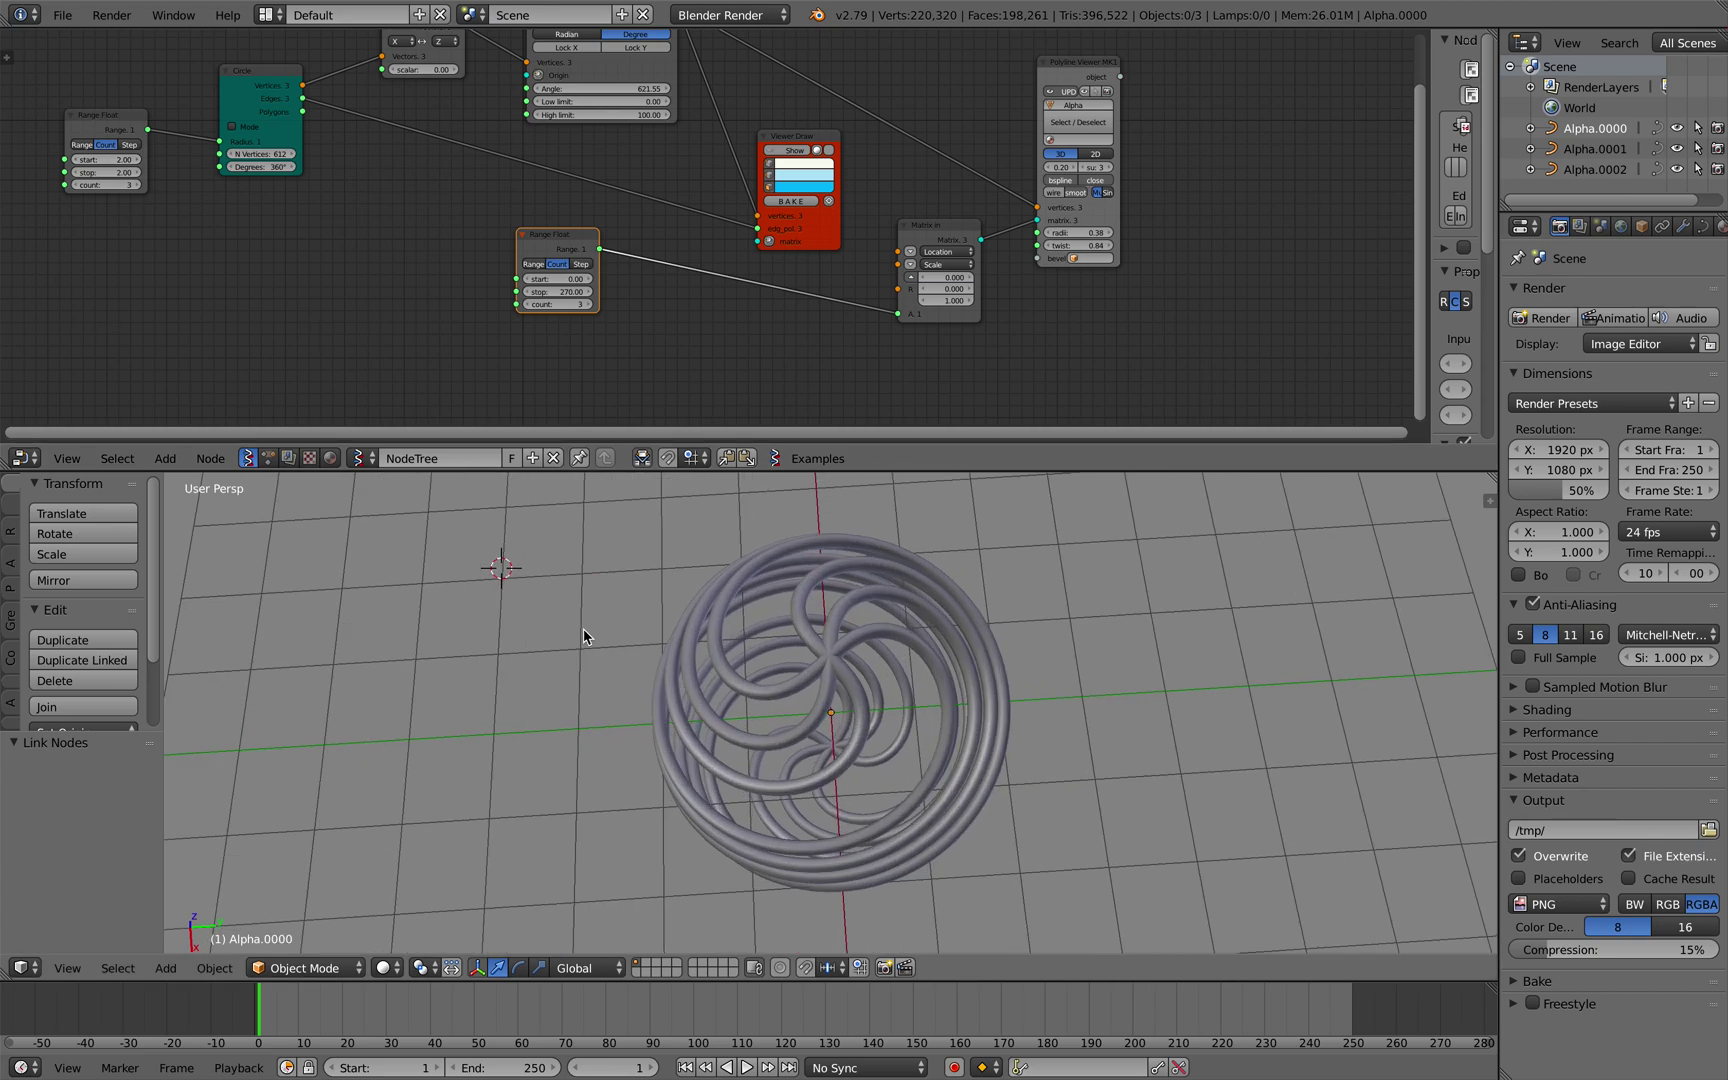
Add an Int node and place it below the Circle node
{"action": "scroll", "coordinate": [217, 213], "scroll_direction": "left", "scroll_amount": 1}
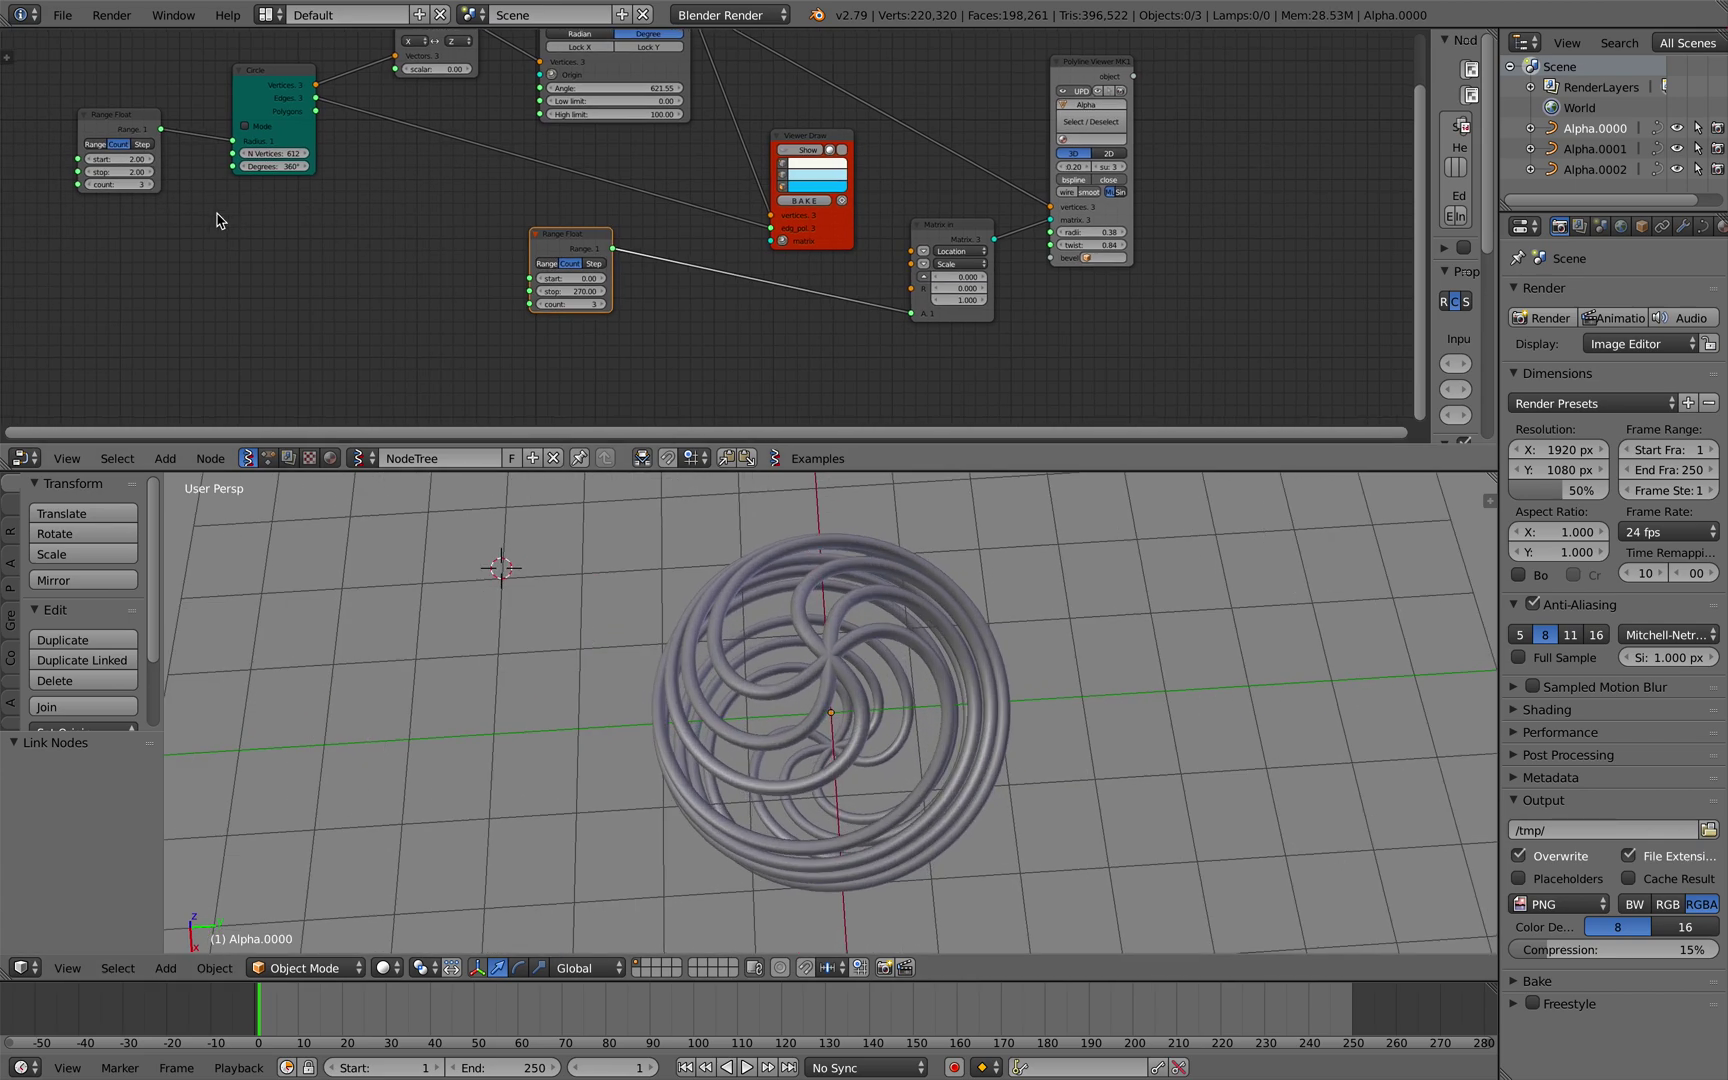
{"action": "key", "text": "alt+space"}
{"action": "type", "text": "int"}
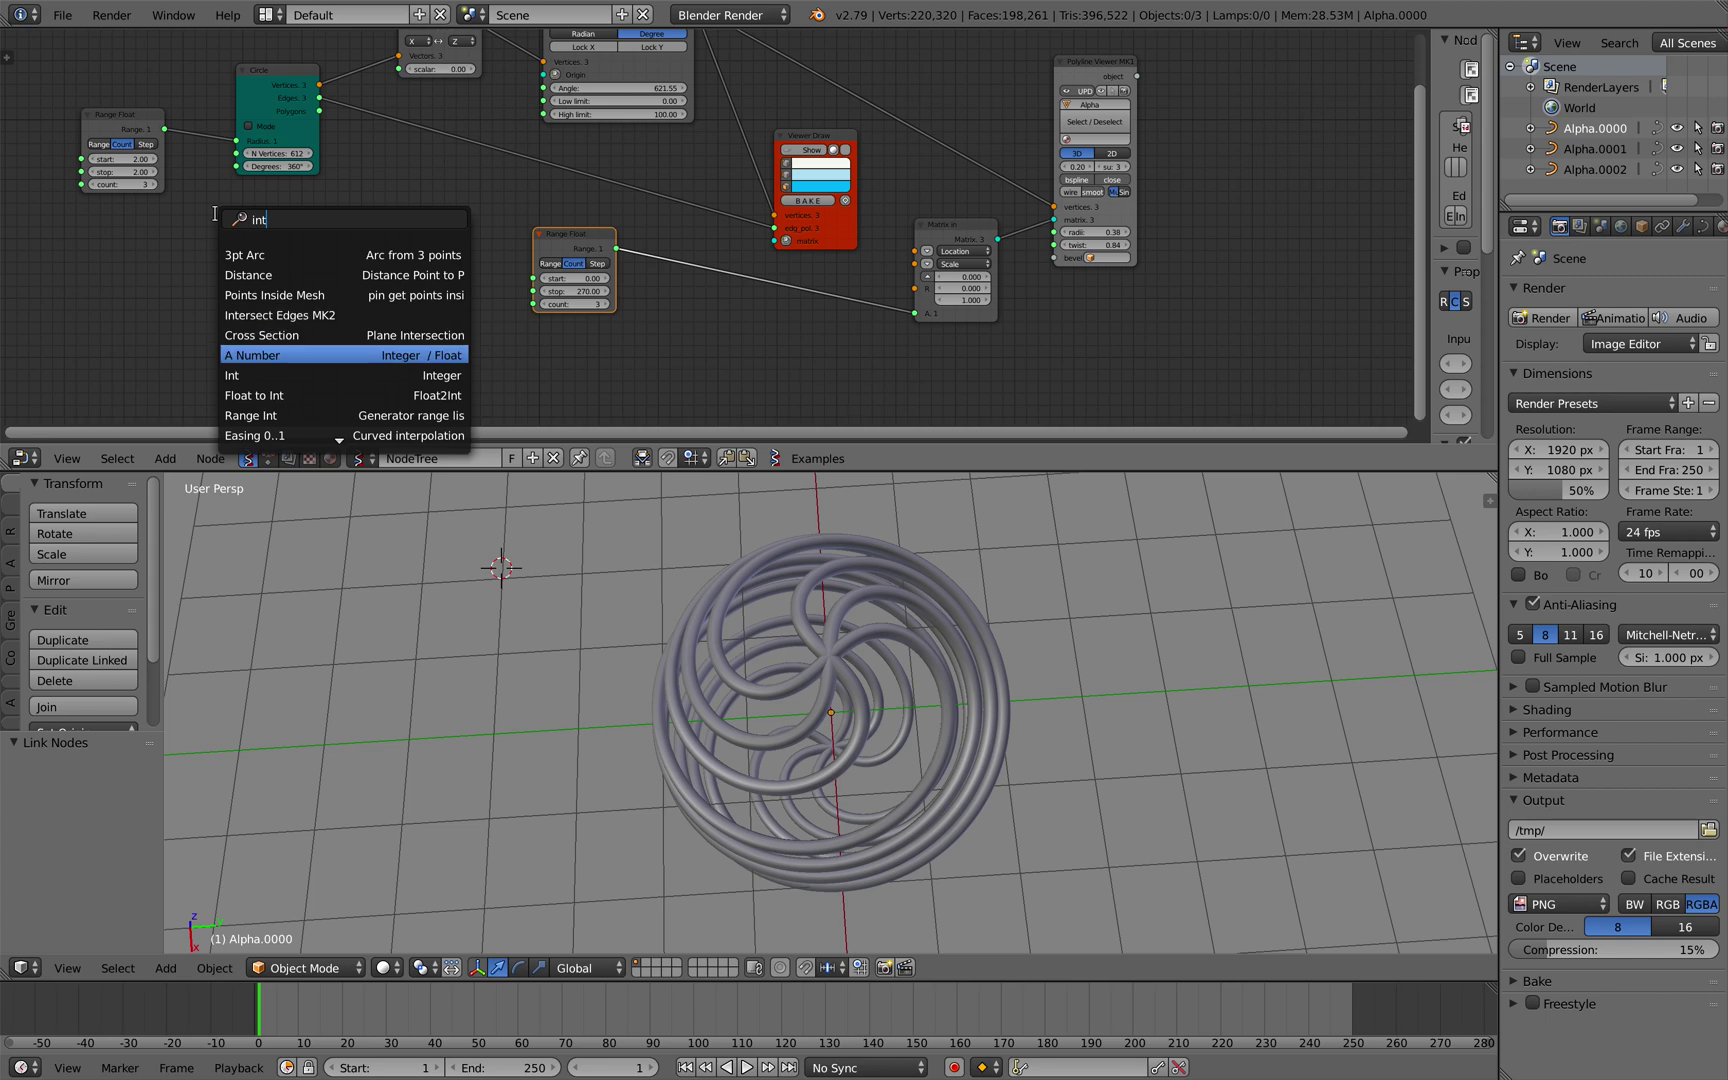
{"action": "key", "text": "Down"}
{"action": "key", "text": "Return"}
{"action": "left_click", "coordinate": [210, 228]}
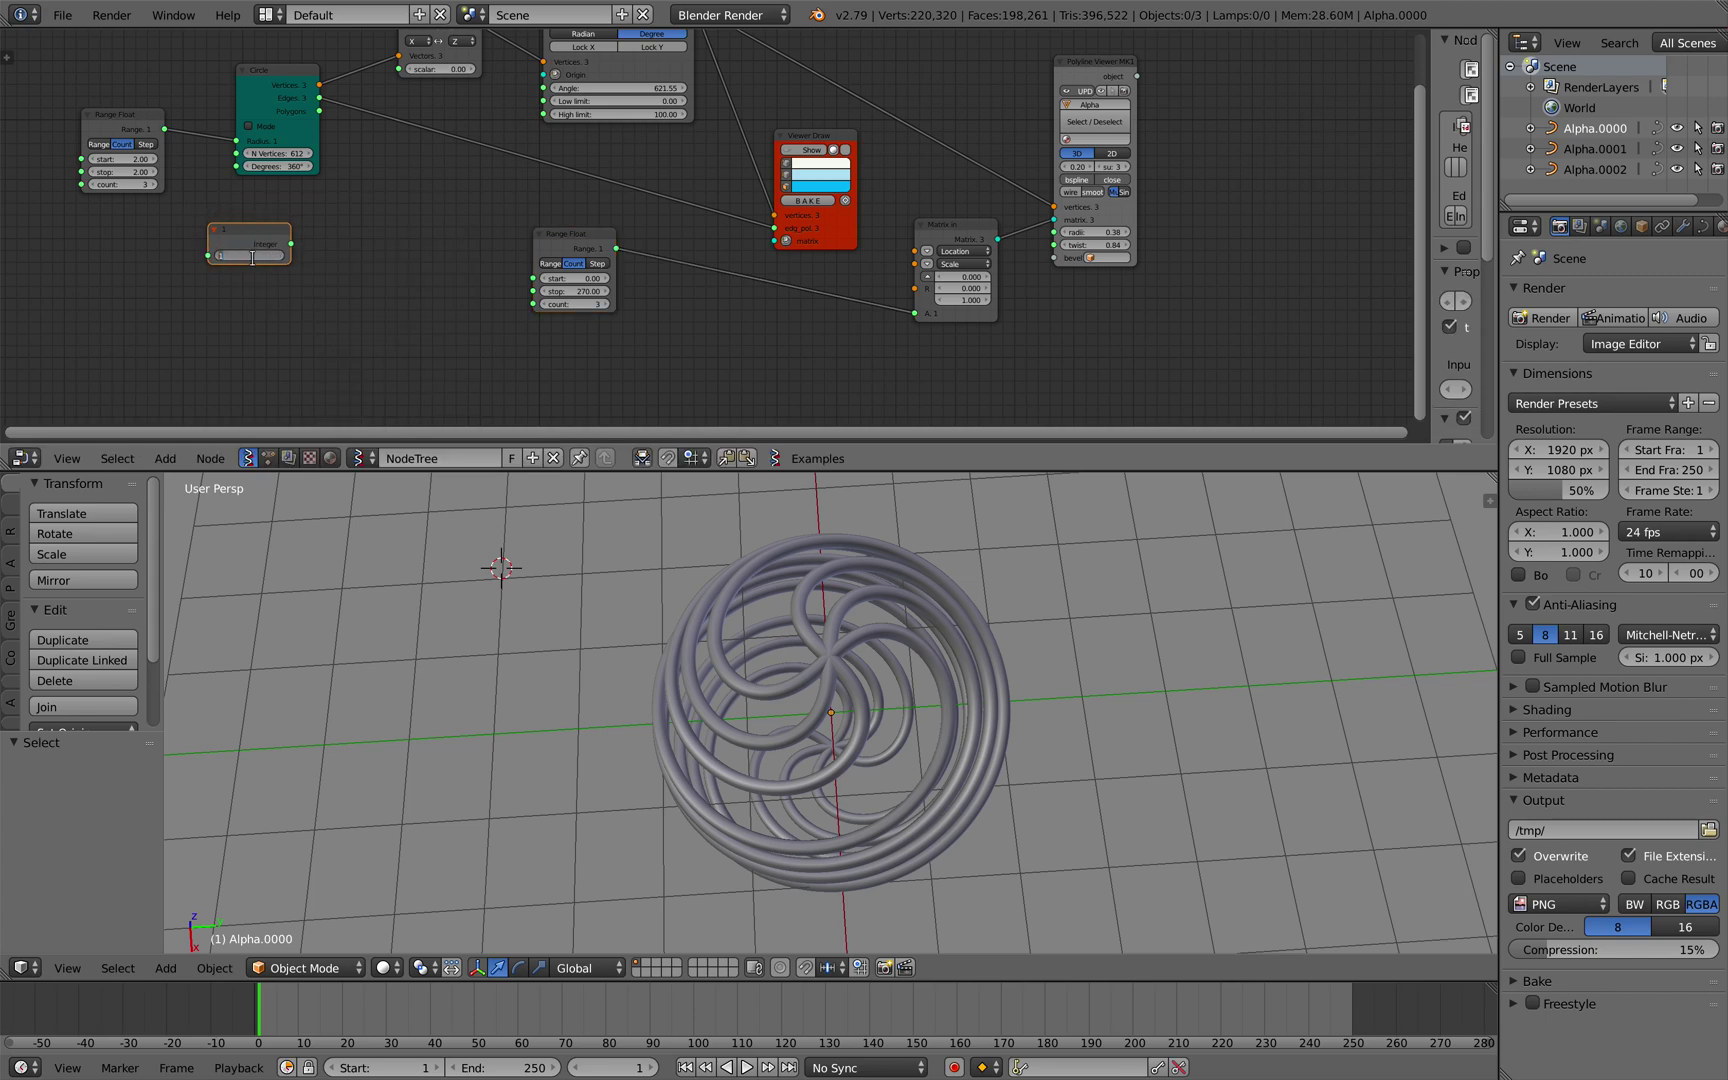
Connect the Int node, set to 5, to the count inputs of both Range Float nodes and save over circle_twisted_002.blend
{"action": "left_click_drag", "start_coordinate": [290, 244], "coordinate": [84, 185]}
{"action": "left_click_drag", "start_coordinate": [291, 244], "coordinate": [153, 289]}
{"action": "middle_click_drag", "start_coordinate": [615, 692], "coordinate": [730, 700]}
{"action": "key", "text": "ctrl+s"}
{"action": "left_click", "coordinate": [728, 697]}
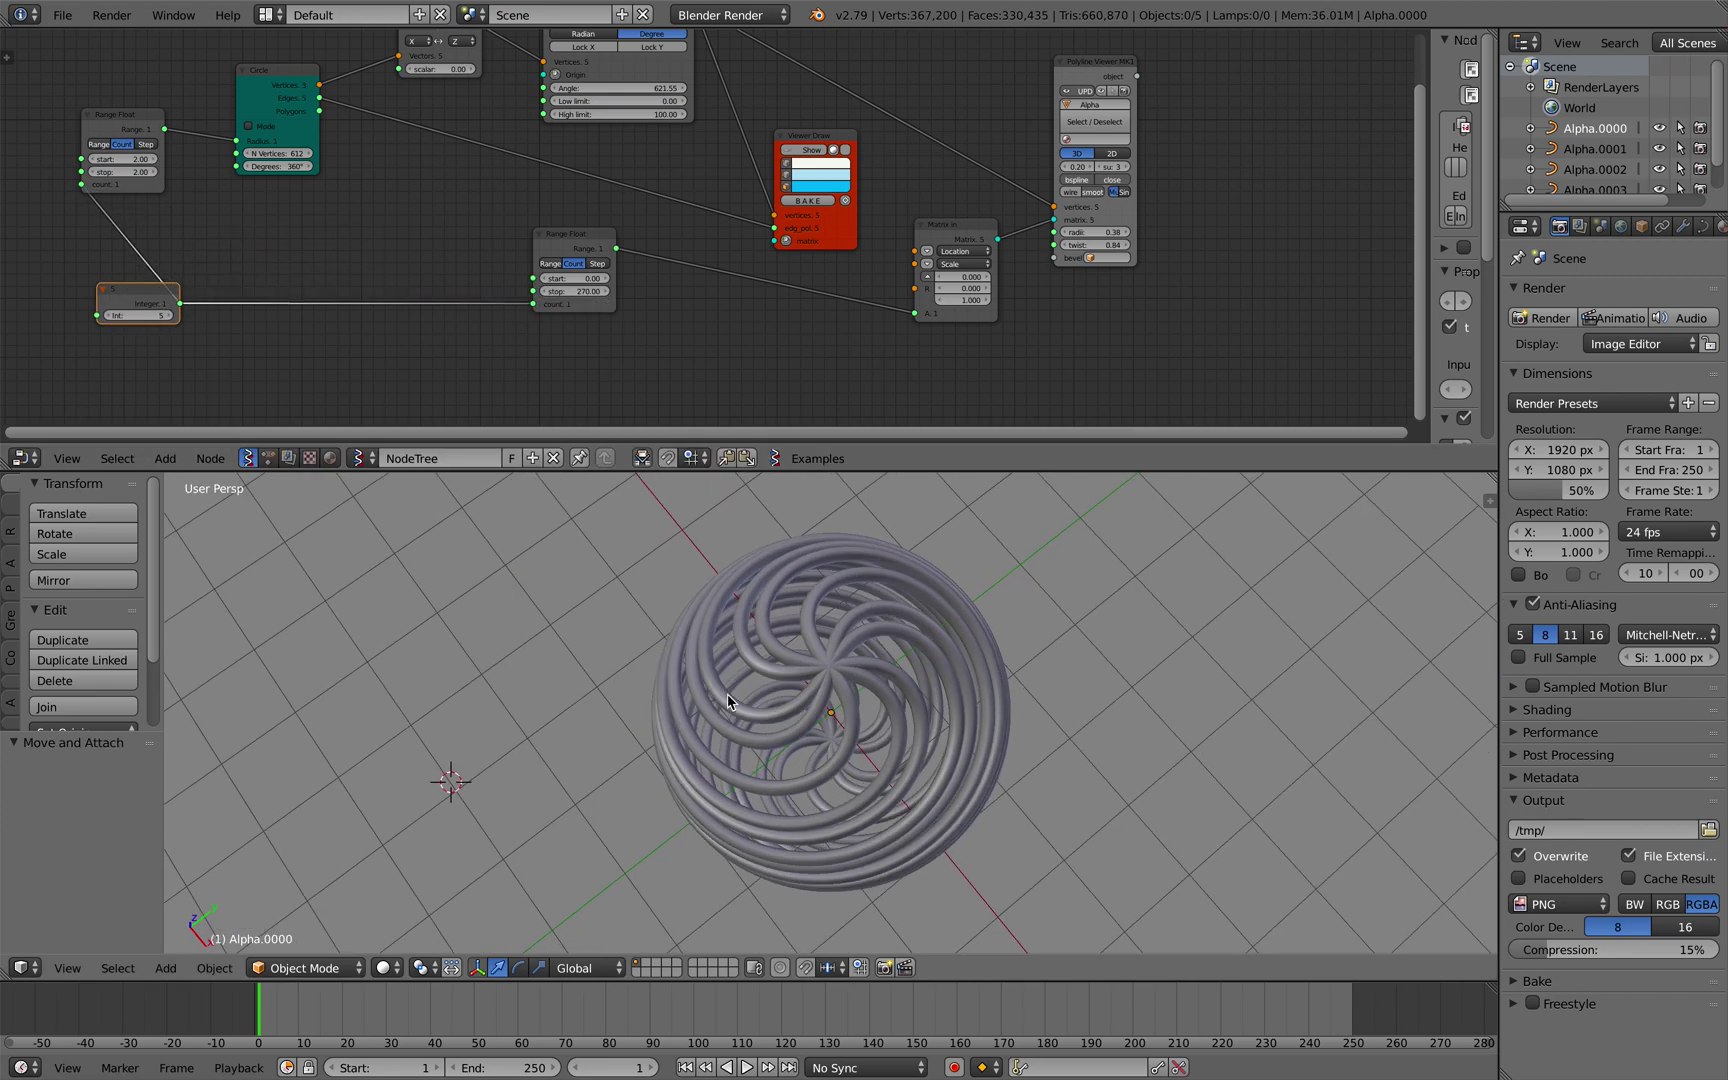
Set the stop of the Range Float feeding Matrix in to 360 and look at the rings from another angle
{"action": "left_click", "coordinate": [562, 293]}
{"action": "type", "text": "360"}
{"action": "key", "text": "Return"}
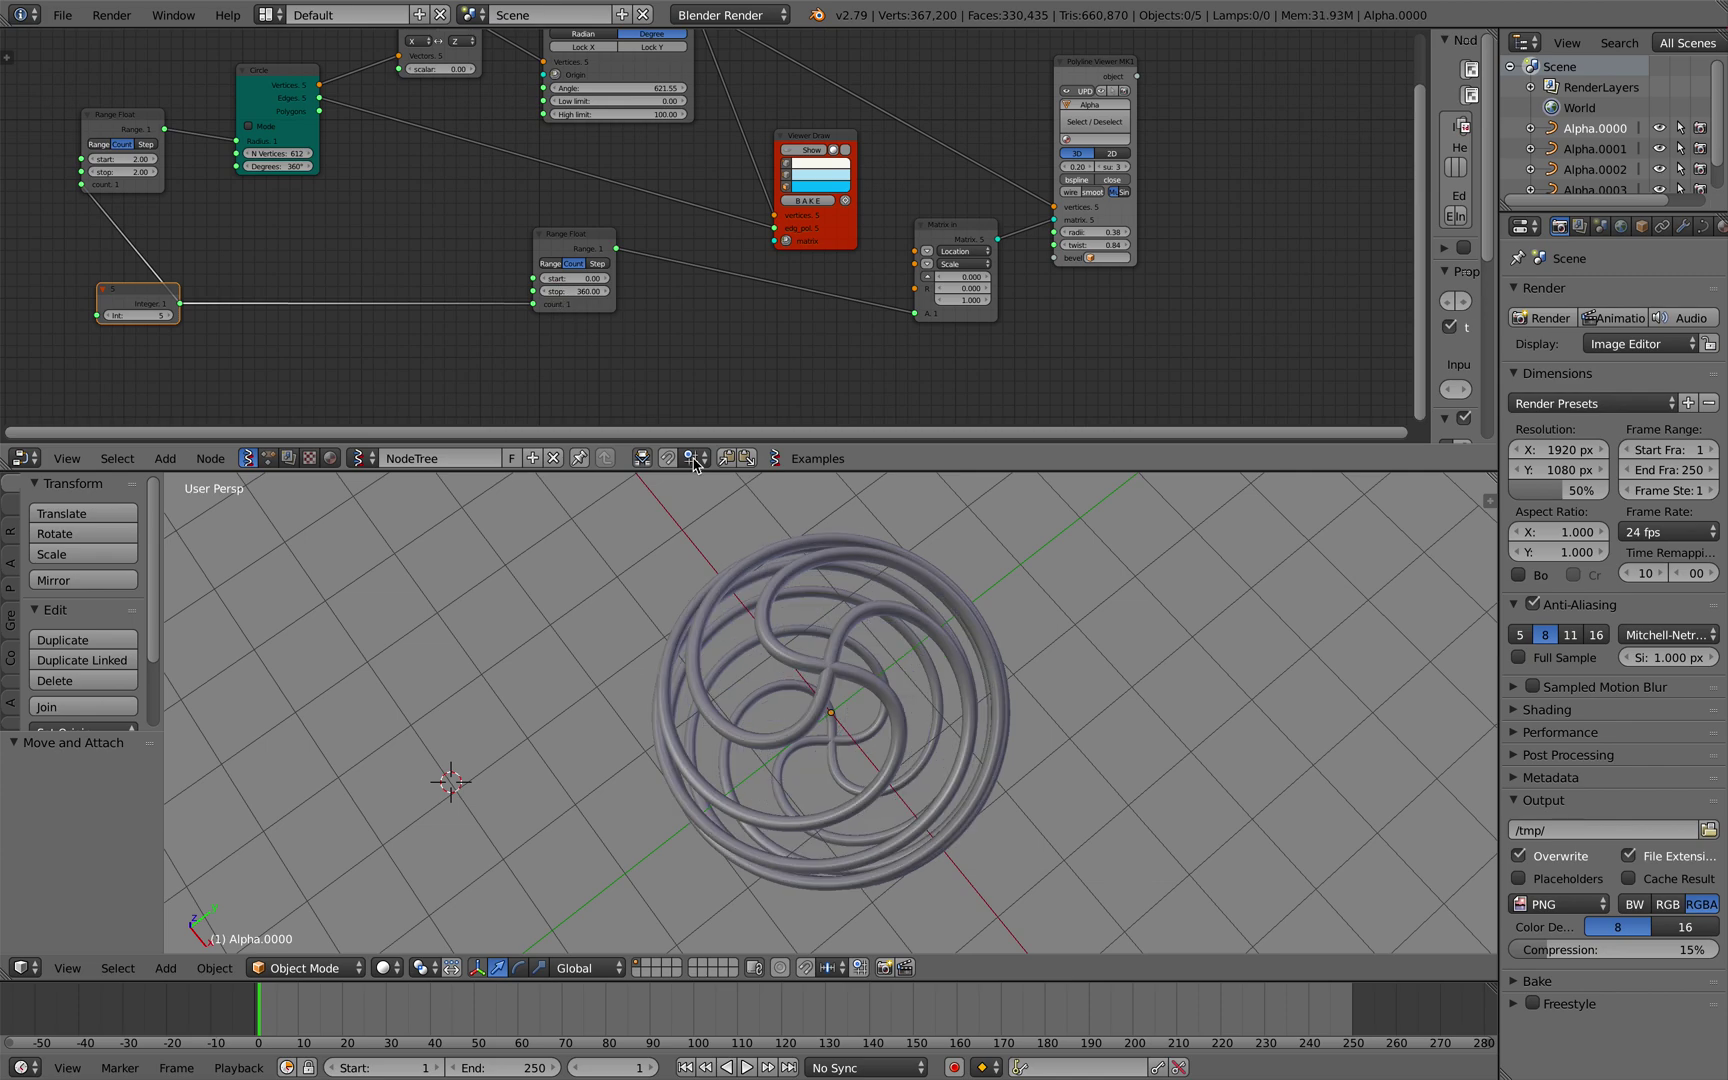
{"action": "middle_click_drag", "start_coordinate": [765, 640], "coordinate": [648, 640]}
{"action": "middle_click_drag", "start_coordinate": [377, 277], "coordinate": [404, 270]}
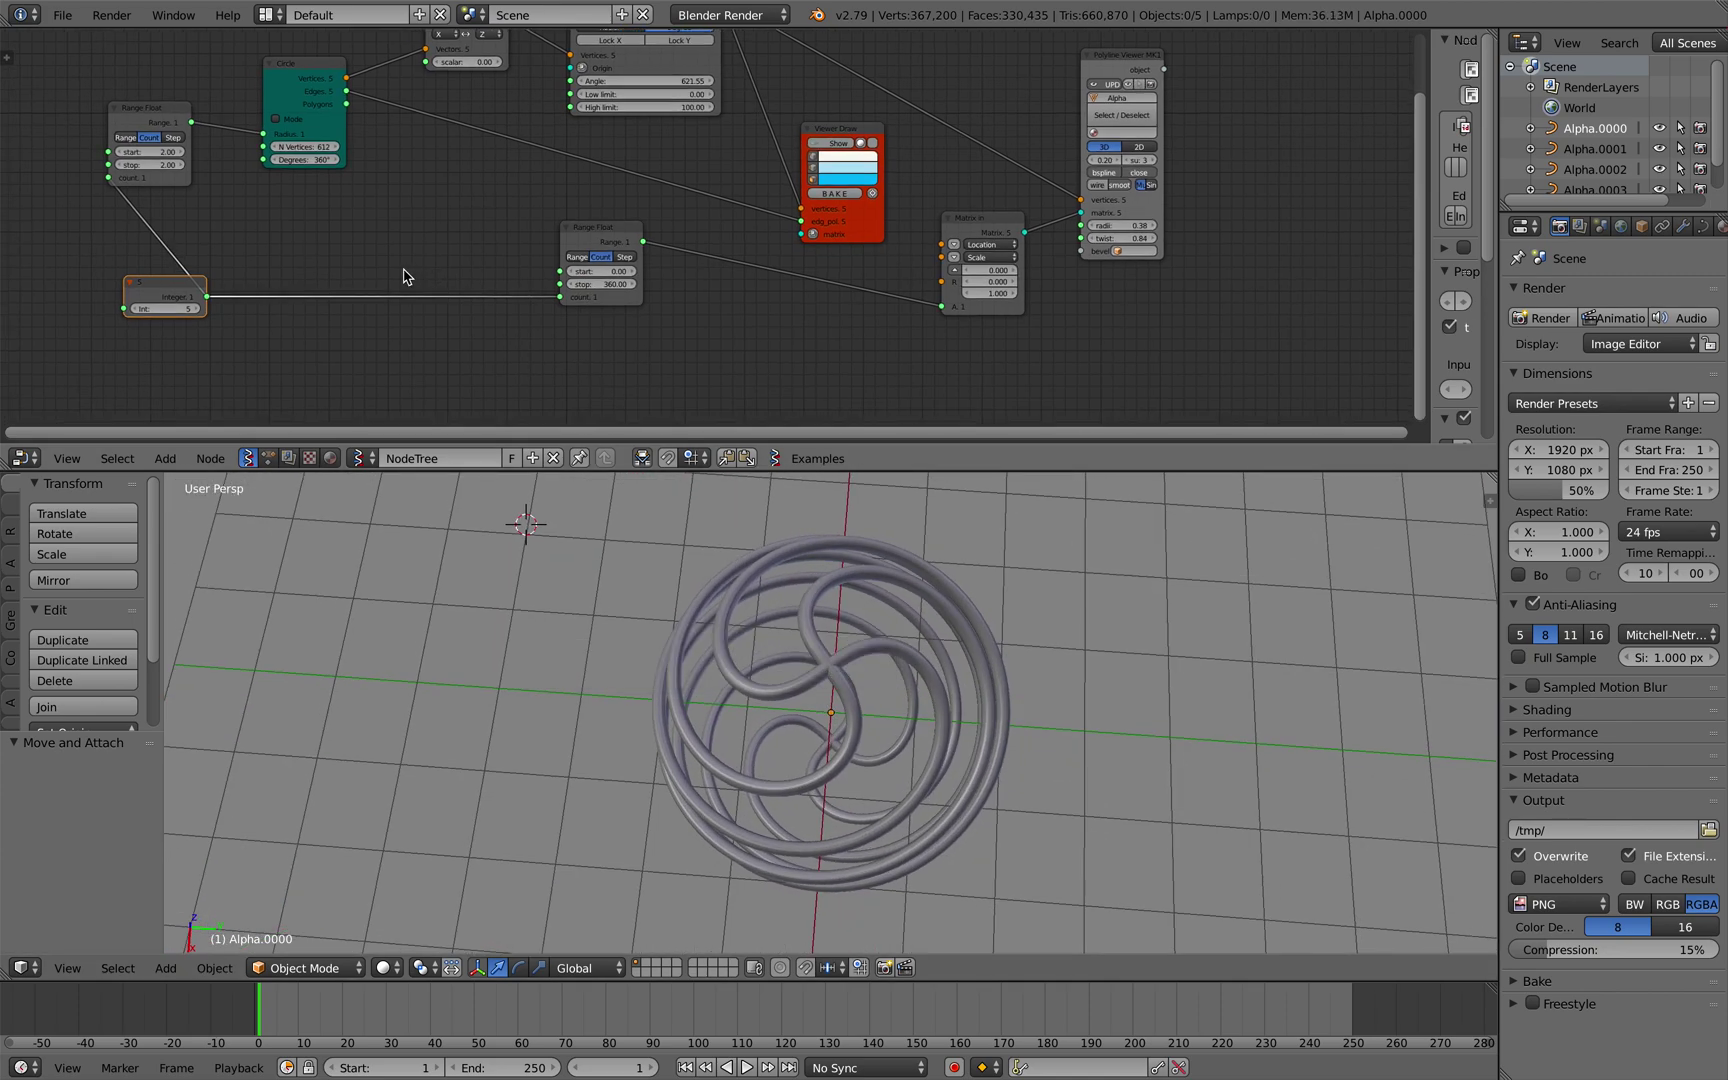
Raise the Int node's value to 7
{"action": "left_click", "coordinate": [194, 309]}
{"action": "left_click", "coordinate": [194, 309]}
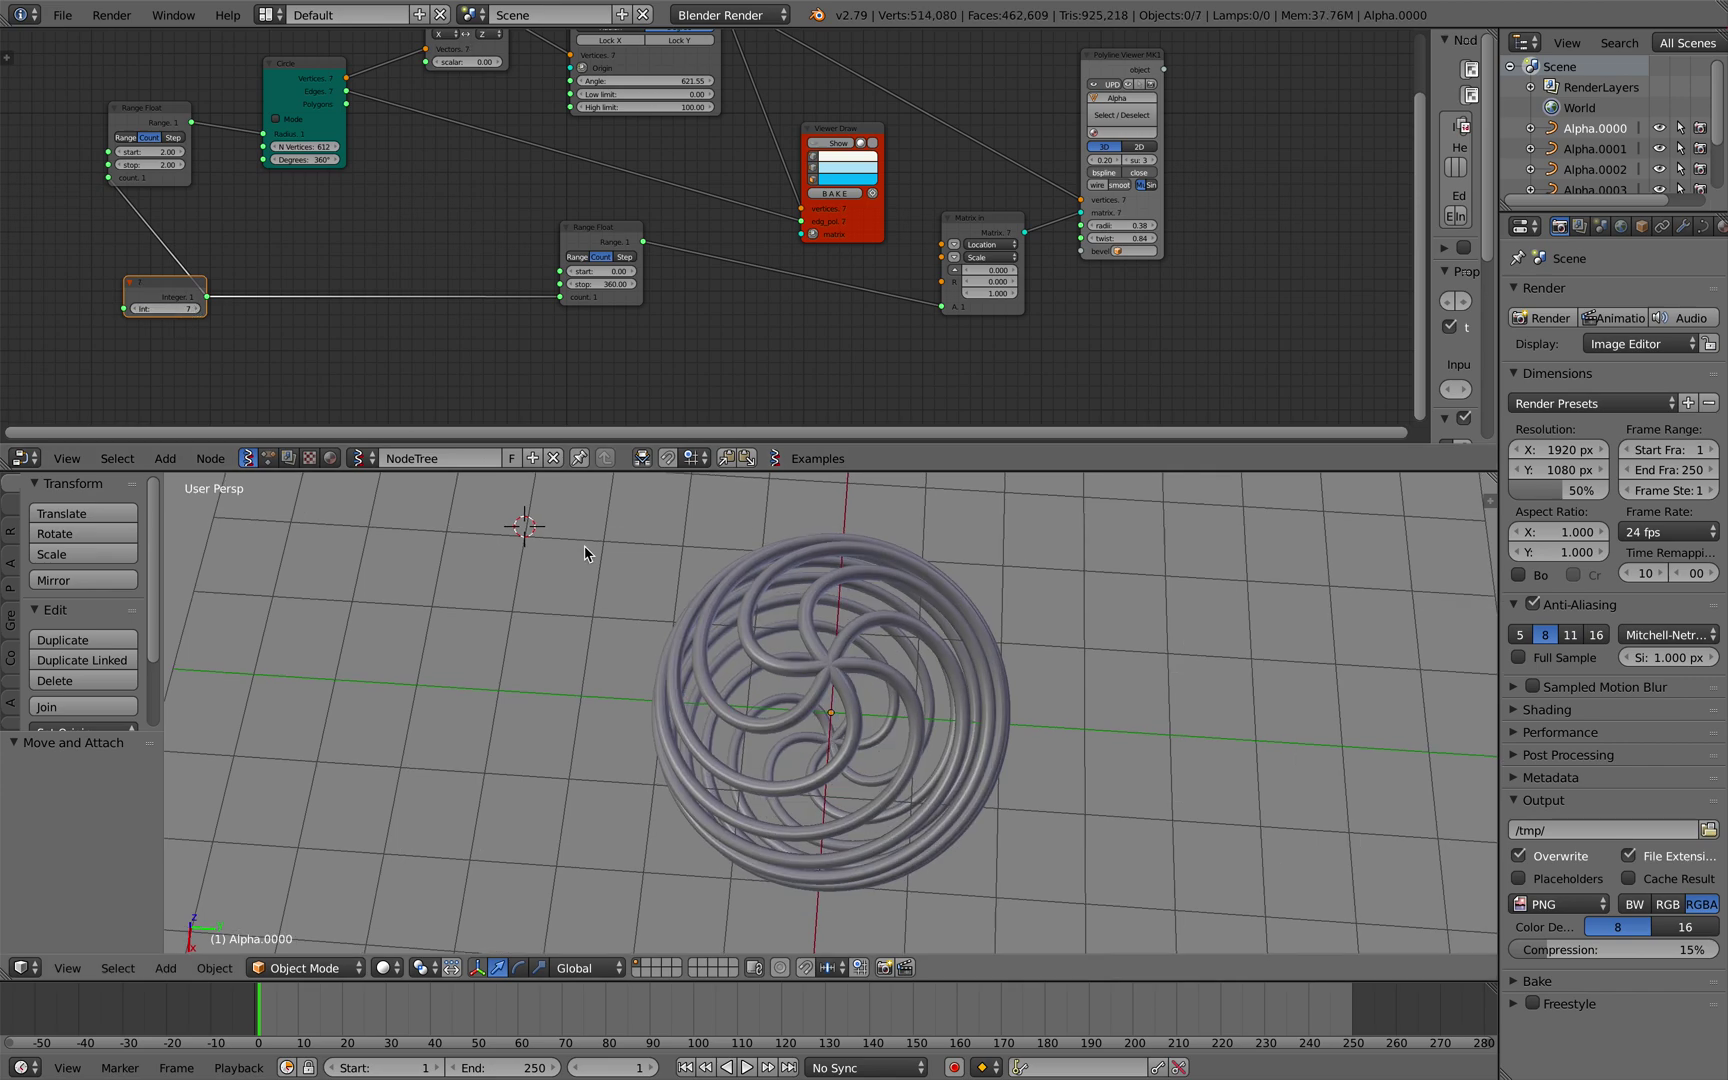
{"action": "middle_click_drag", "start_coordinate": [586, 548], "coordinate": [585, 553]}
Increase the Twist deform angle to 852.13 and set the Int node's value to 5
{"action": "scroll", "coordinate": [719, 253], "scroll_direction": "up", "scroll_amount": 2}
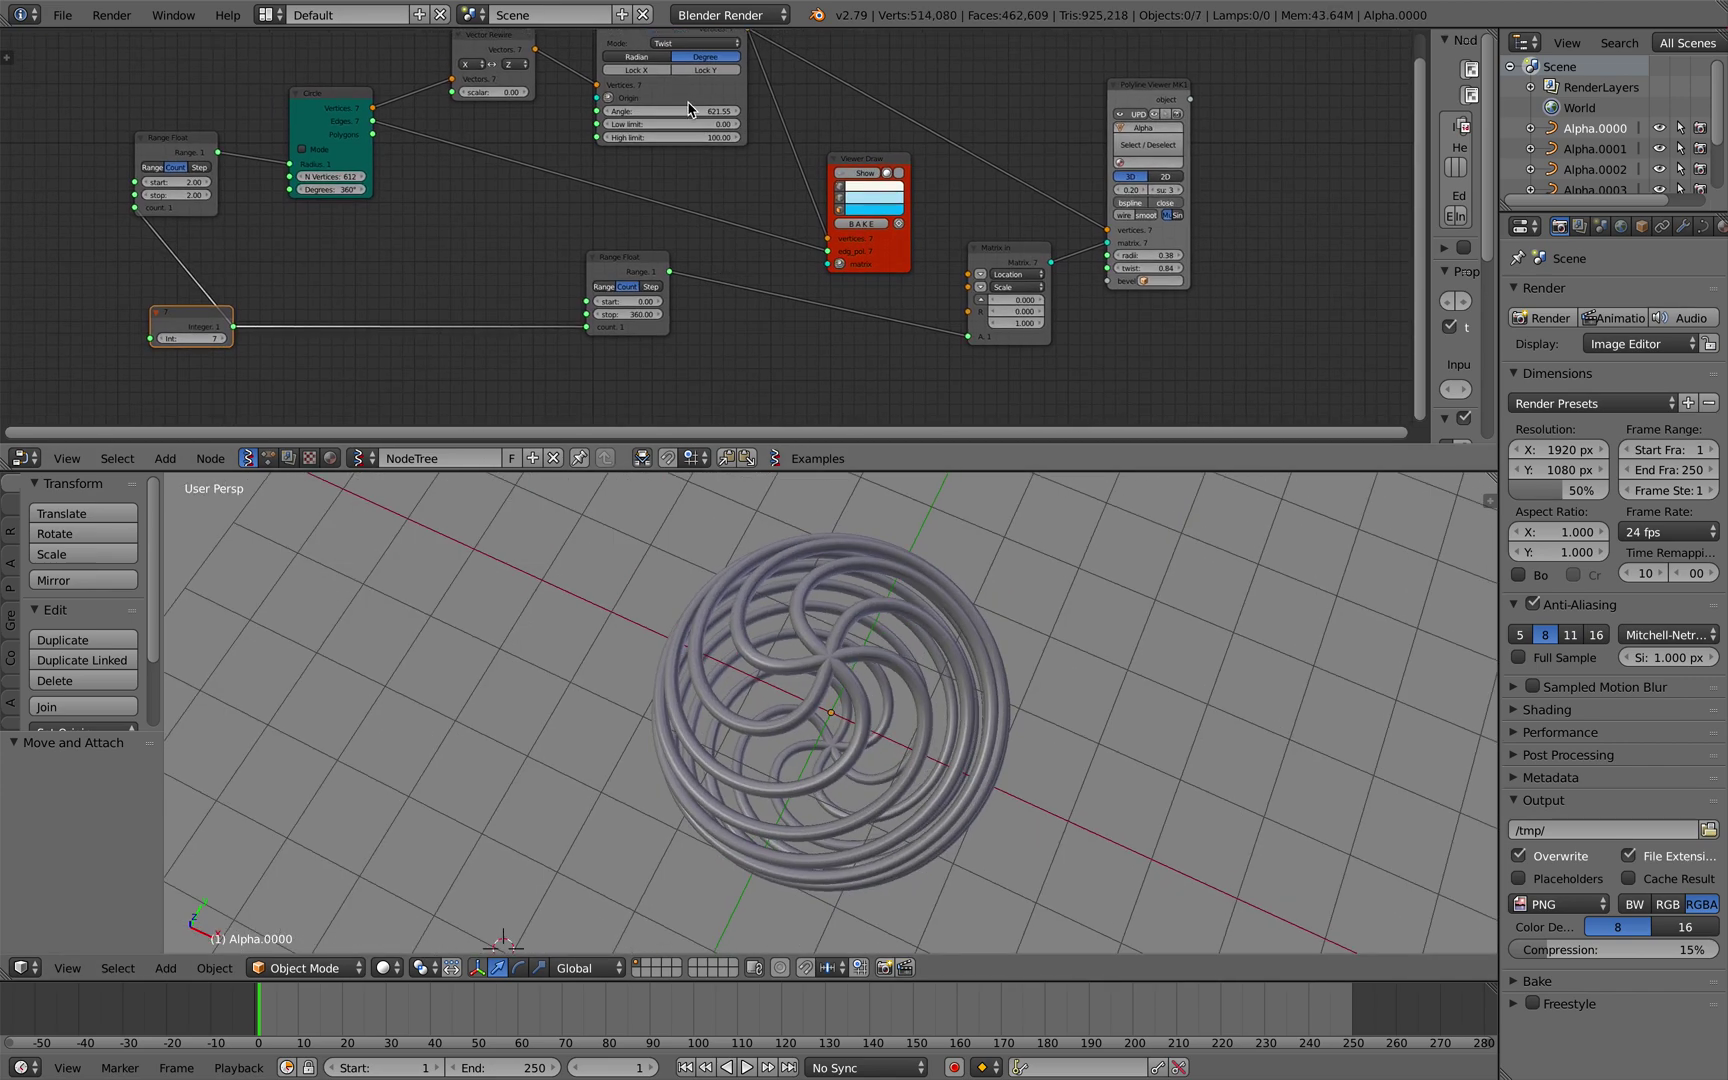
{"action": "left_click_drag", "start_coordinate": [672, 111], "coordinate": [747, 111]}
{"action": "middle_click_drag", "start_coordinate": [620, 741], "coordinate": [328, 503]}
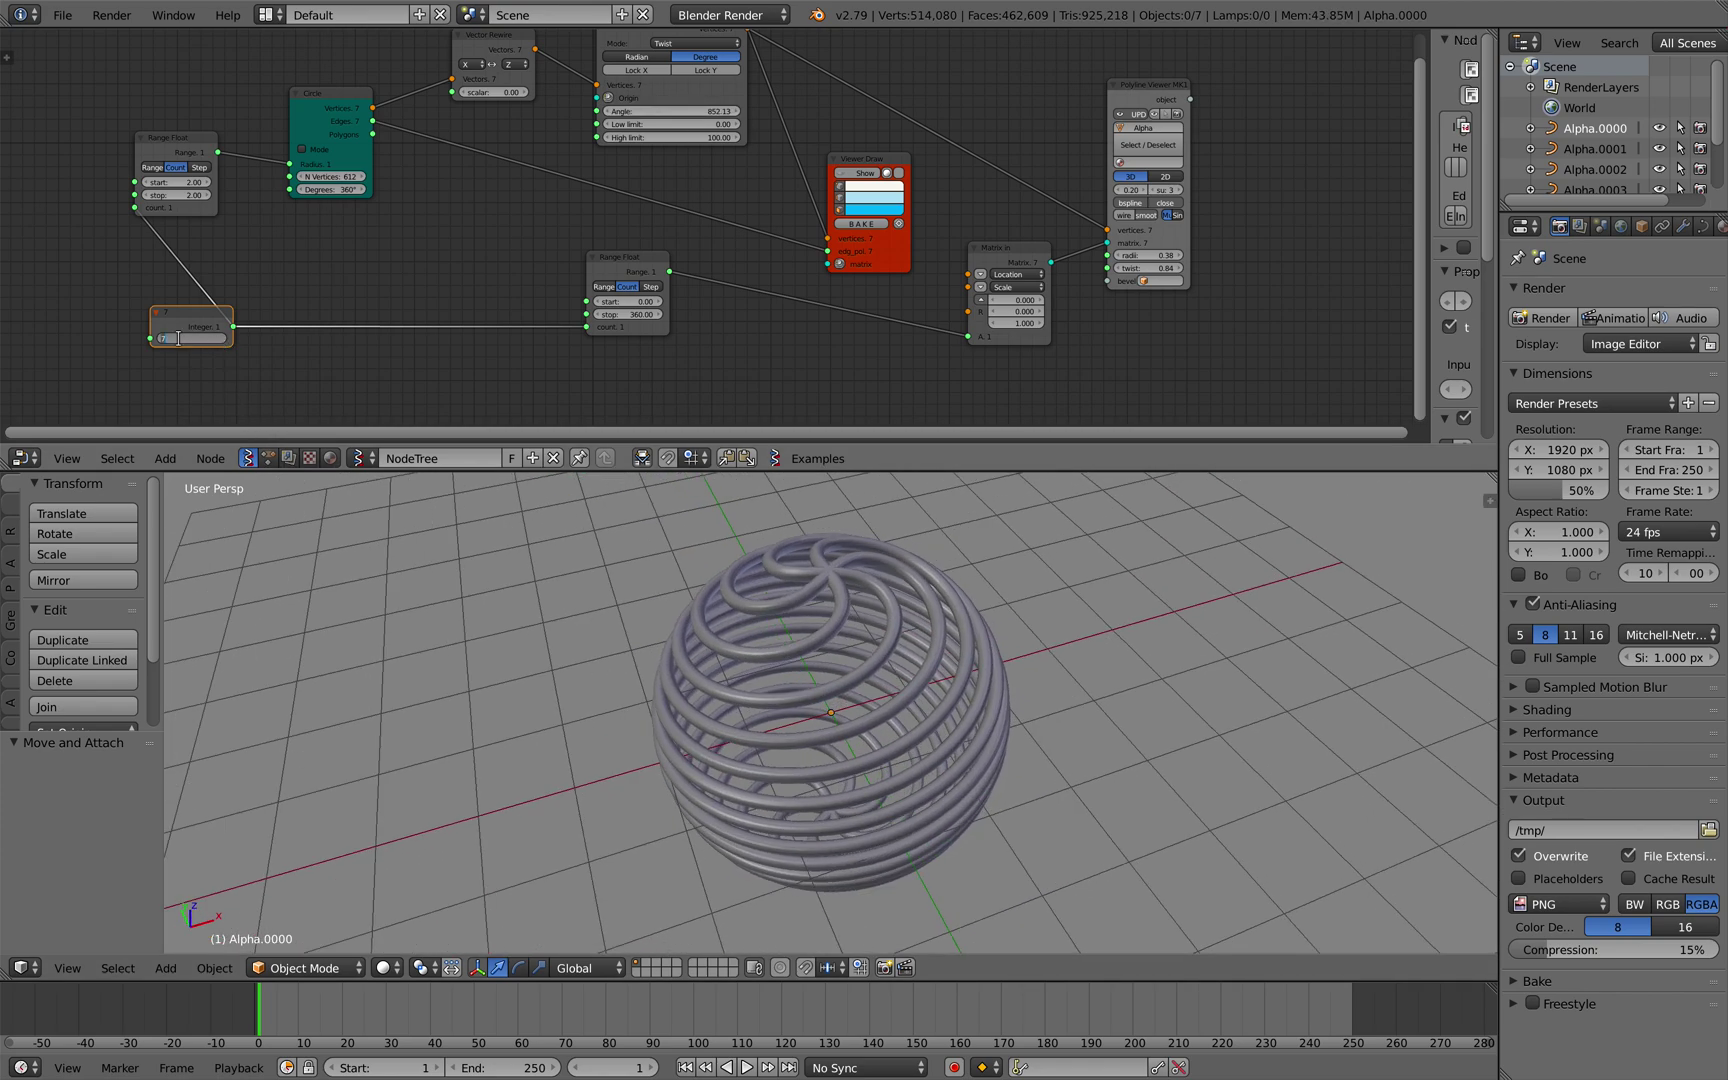
{"action": "type", "text": "5"}
{"action": "key", "text": "Return"}
Save the five-ring setup over circle_twisted_002.blend
{"action": "middle_click_drag", "start_coordinate": [800, 700], "coordinate": [855, 738]}
{"action": "key", "text": "ctrl+s"}
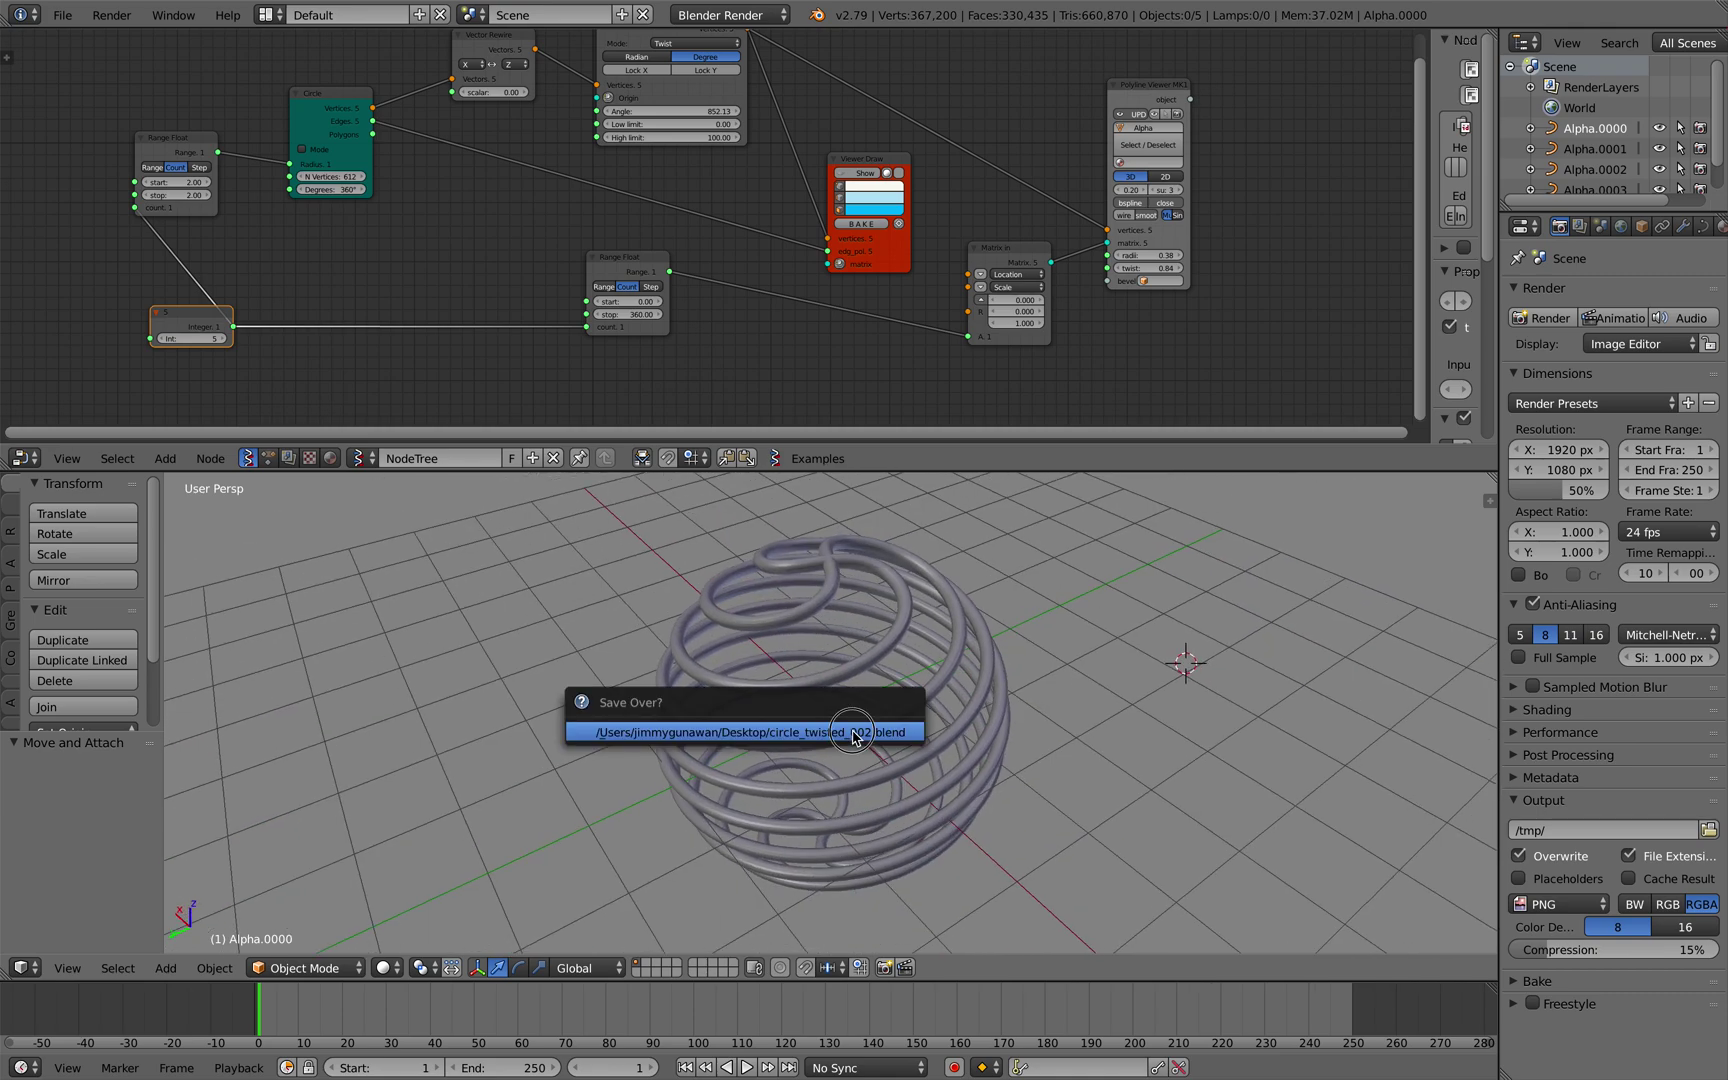
{"action": "left_click", "coordinate": [855, 733]}
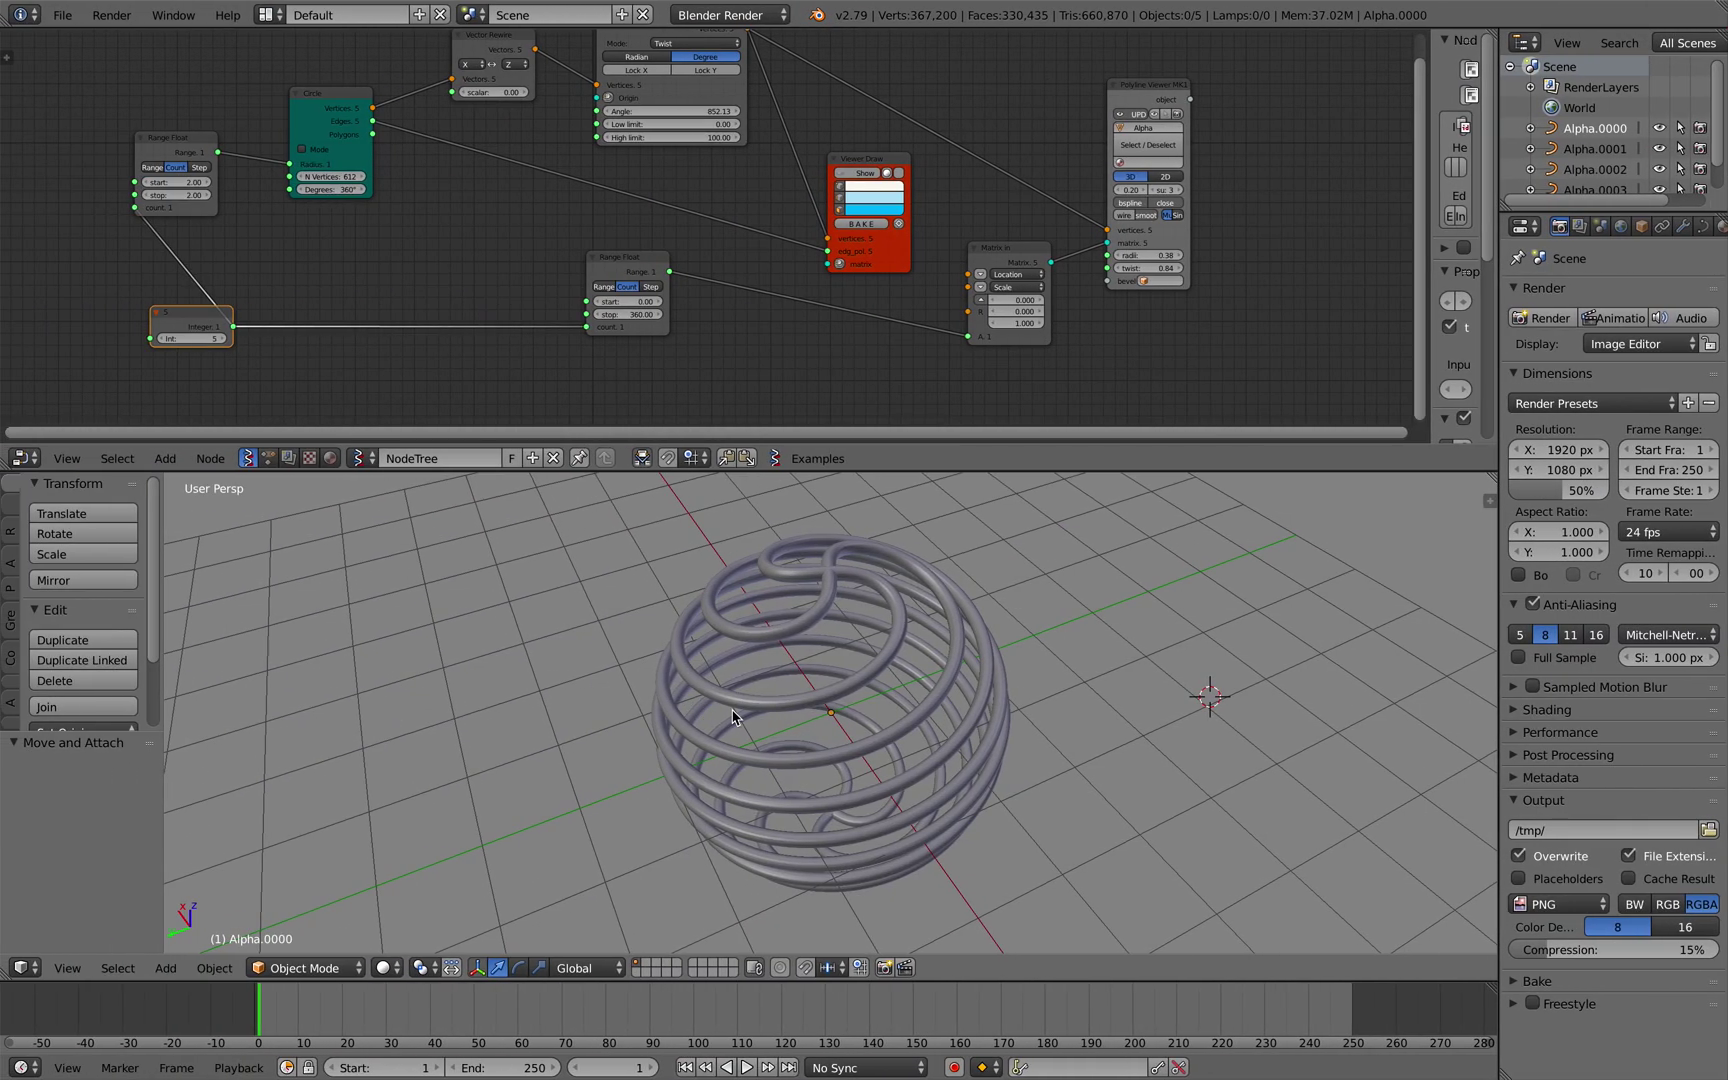
Set the stop of the Range Float feeding Matrix in to 270 and save over circle_twisted_002.blend
{"action": "scroll", "coordinate": [732, 716], "scroll_direction": "up", "scroll_amount": 2}
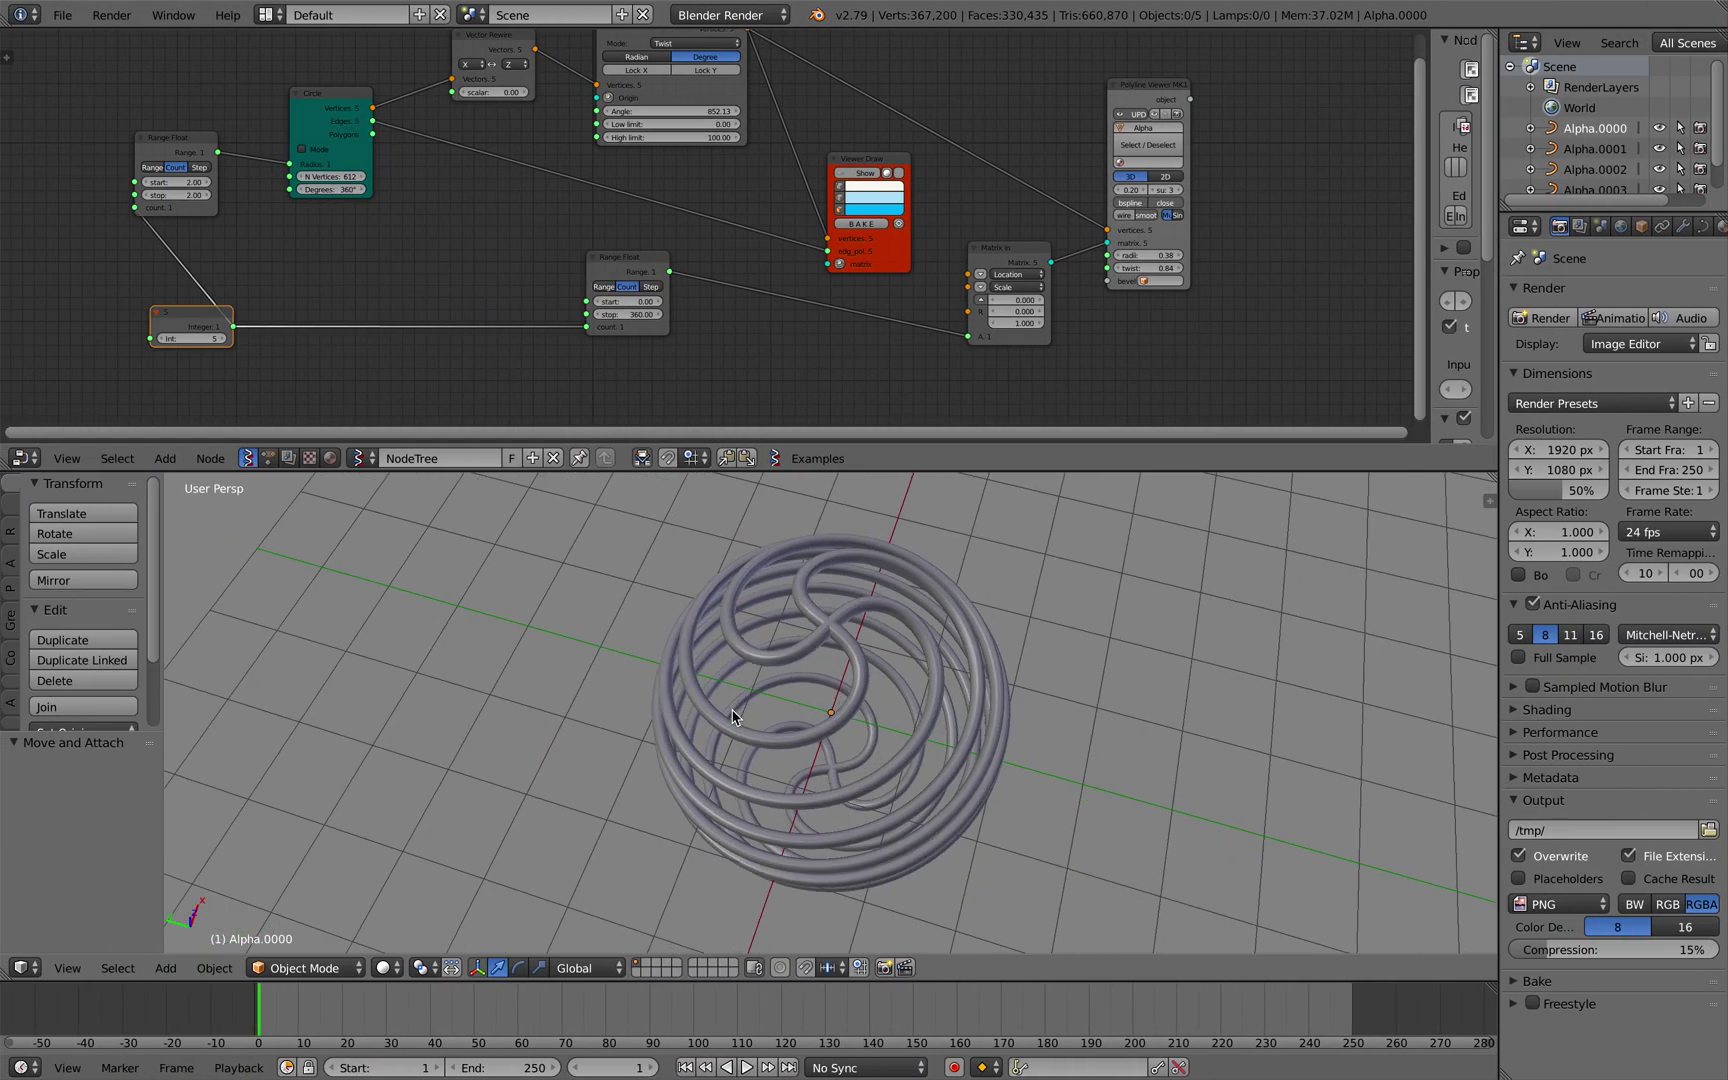
{"action": "scroll", "coordinate": [732, 716], "scroll_direction": "up", "scroll_amount": 3}
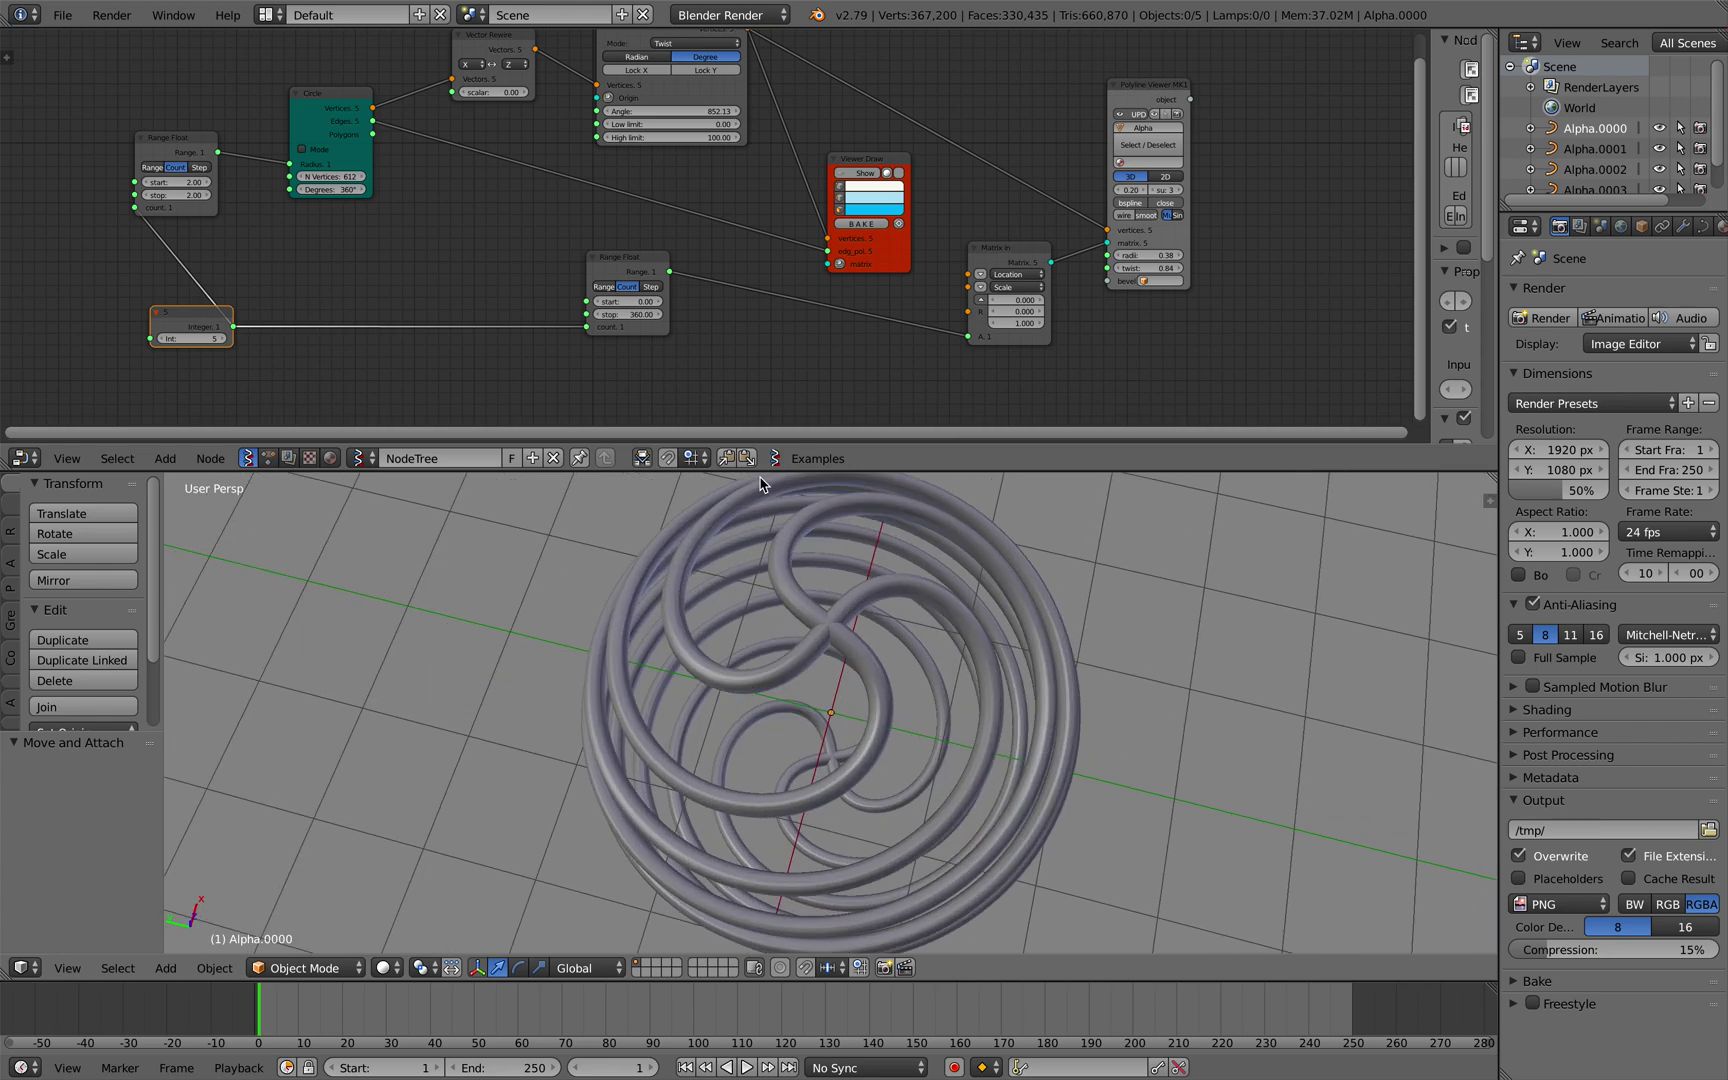
{"action": "scroll", "coordinate": [741, 444], "scroll_direction": "up", "scroll_amount": 1}
{"action": "left_click_drag", "start_coordinate": [628, 318], "coordinate": [3, 555]}
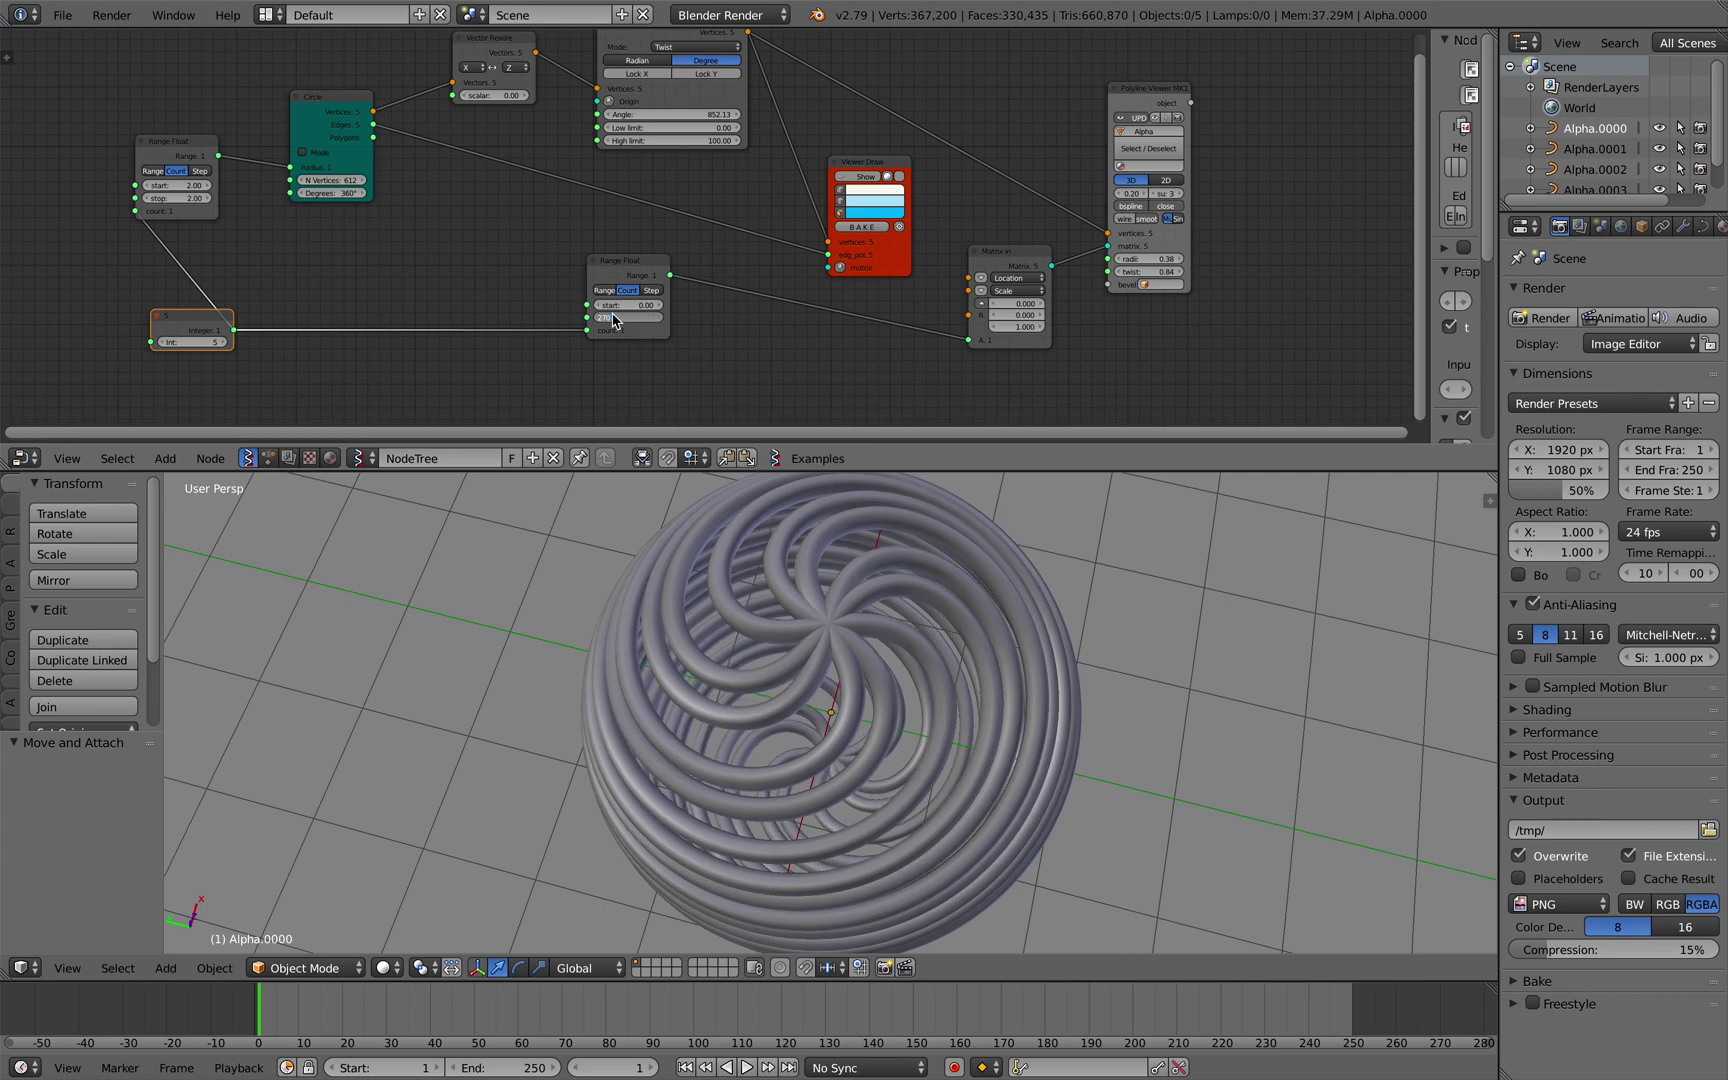
{"action": "key", "text": "Return"}
{"action": "middle_click_drag", "start_coordinate": [622, 708], "coordinate": [605, 706]}
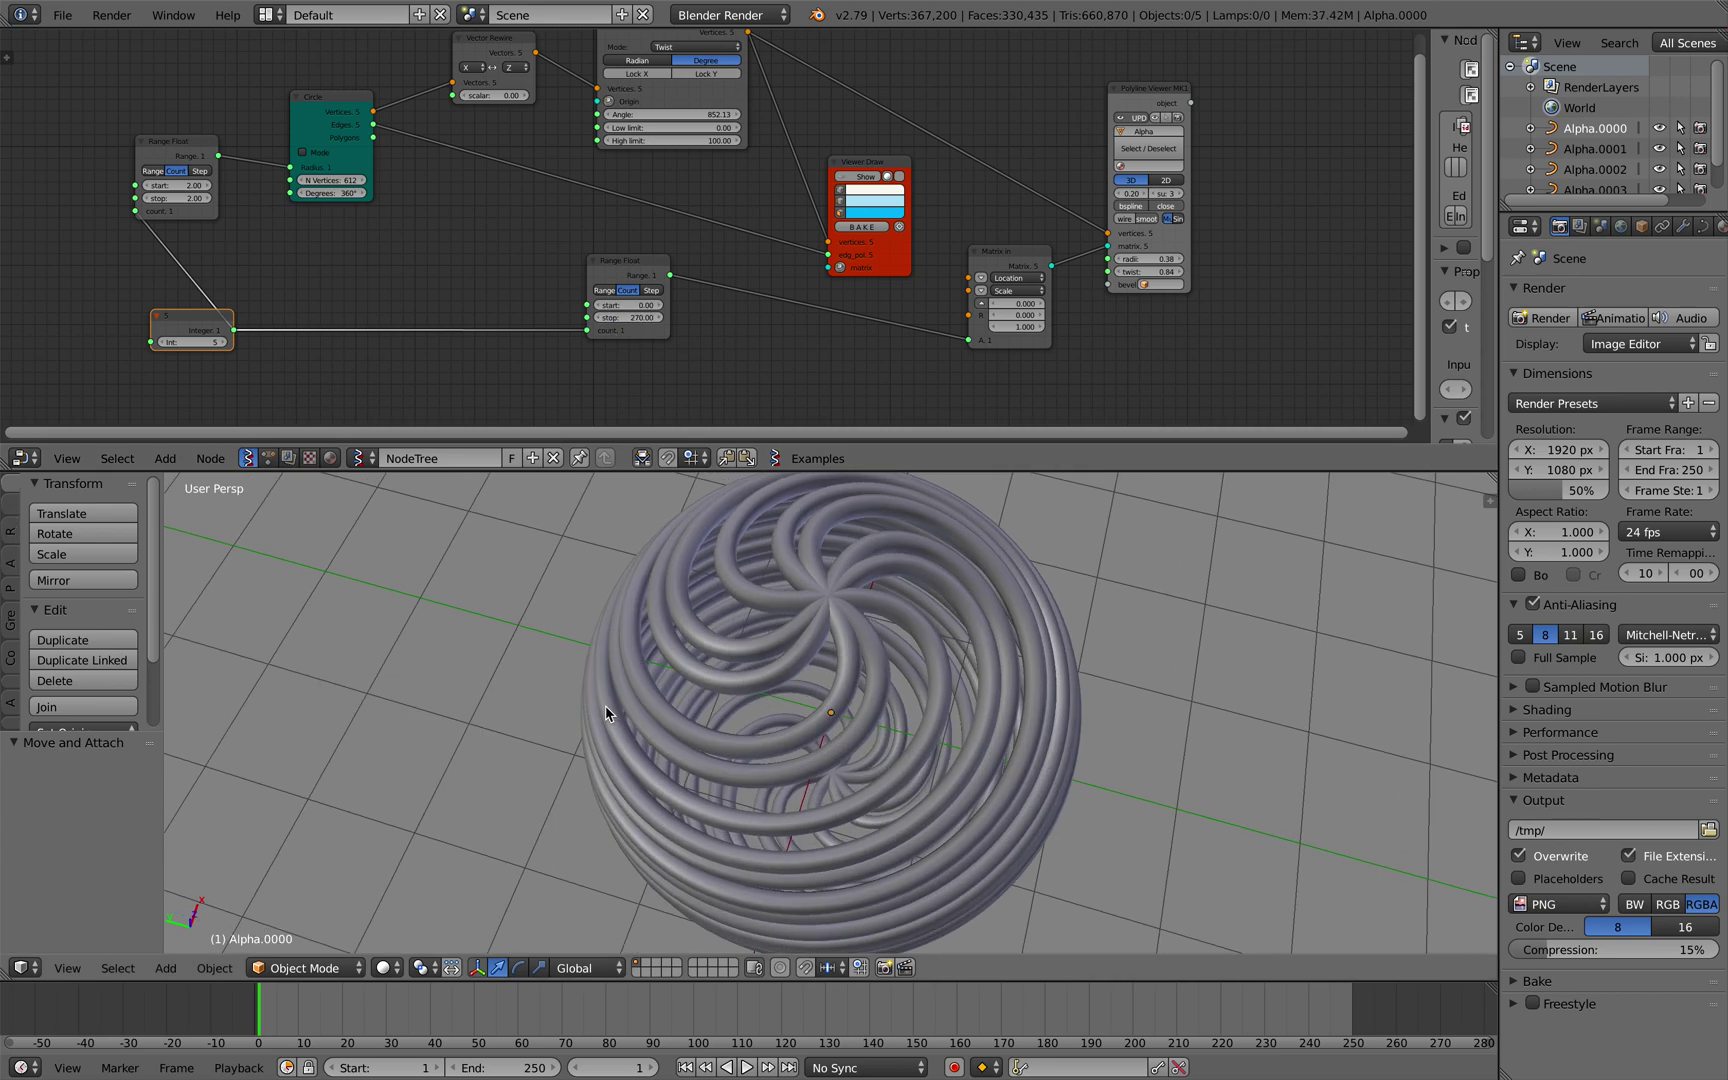
{"action": "middle_click_drag", "start_coordinate": [635, 609], "coordinate": [637, 640]}
{"action": "scroll", "coordinate": [637, 615], "scroll_direction": "up", "scroll_amount": 3}
{"action": "key", "text": "ctrl+s"}
{"action": "left_click", "coordinate": [636, 609]}
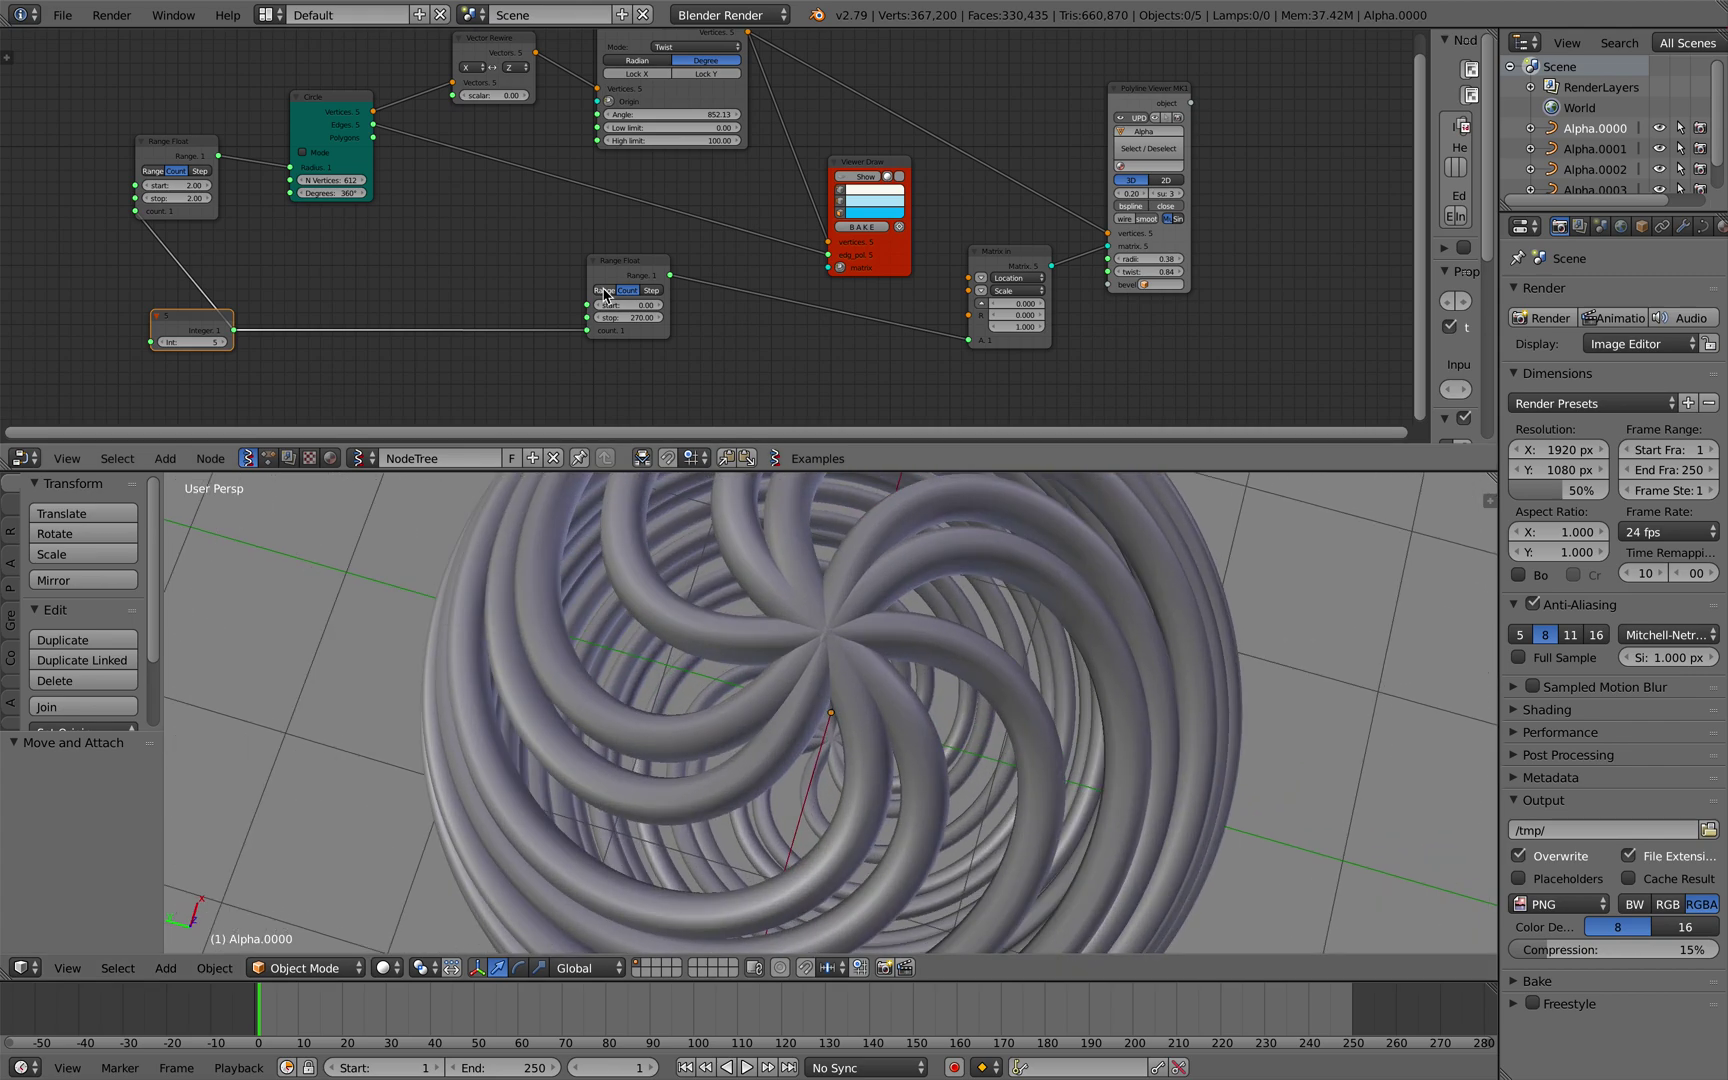
Save the setup as a new file version, circle_twisted_003.blend
{"action": "scroll", "coordinate": [603, 290], "scroll_direction": "up", "scroll_amount": 3}
{"action": "scroll", "coordinate": [603, 290], "scroll_direction": "down", "scroll_amount": 3}
{"action": "scroll", "coordinate": [603, 290], "scroll_direction": "left", "scroll_amount": 6}
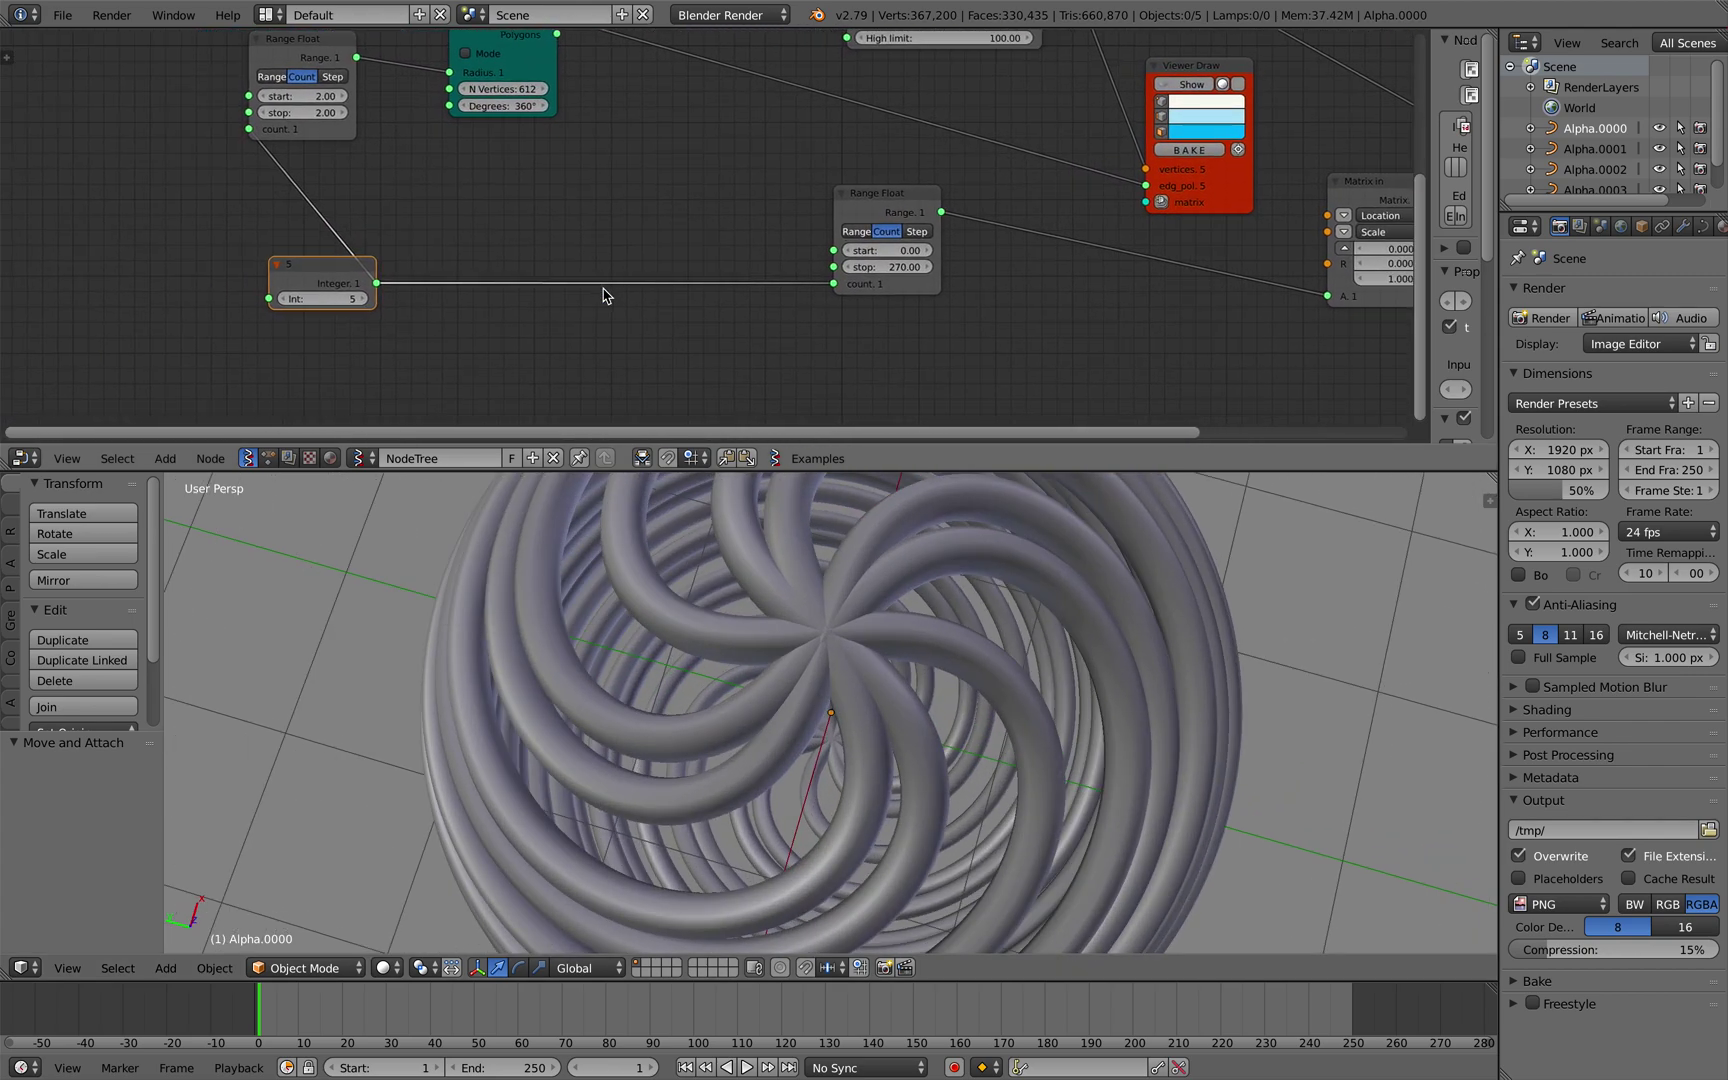
{"action": "scroll", "coordinate": [603, 290], "scroll_direction": "left", "scroll_amount": 1}
{"action": "left_click", "coordinate": [62, 16]}
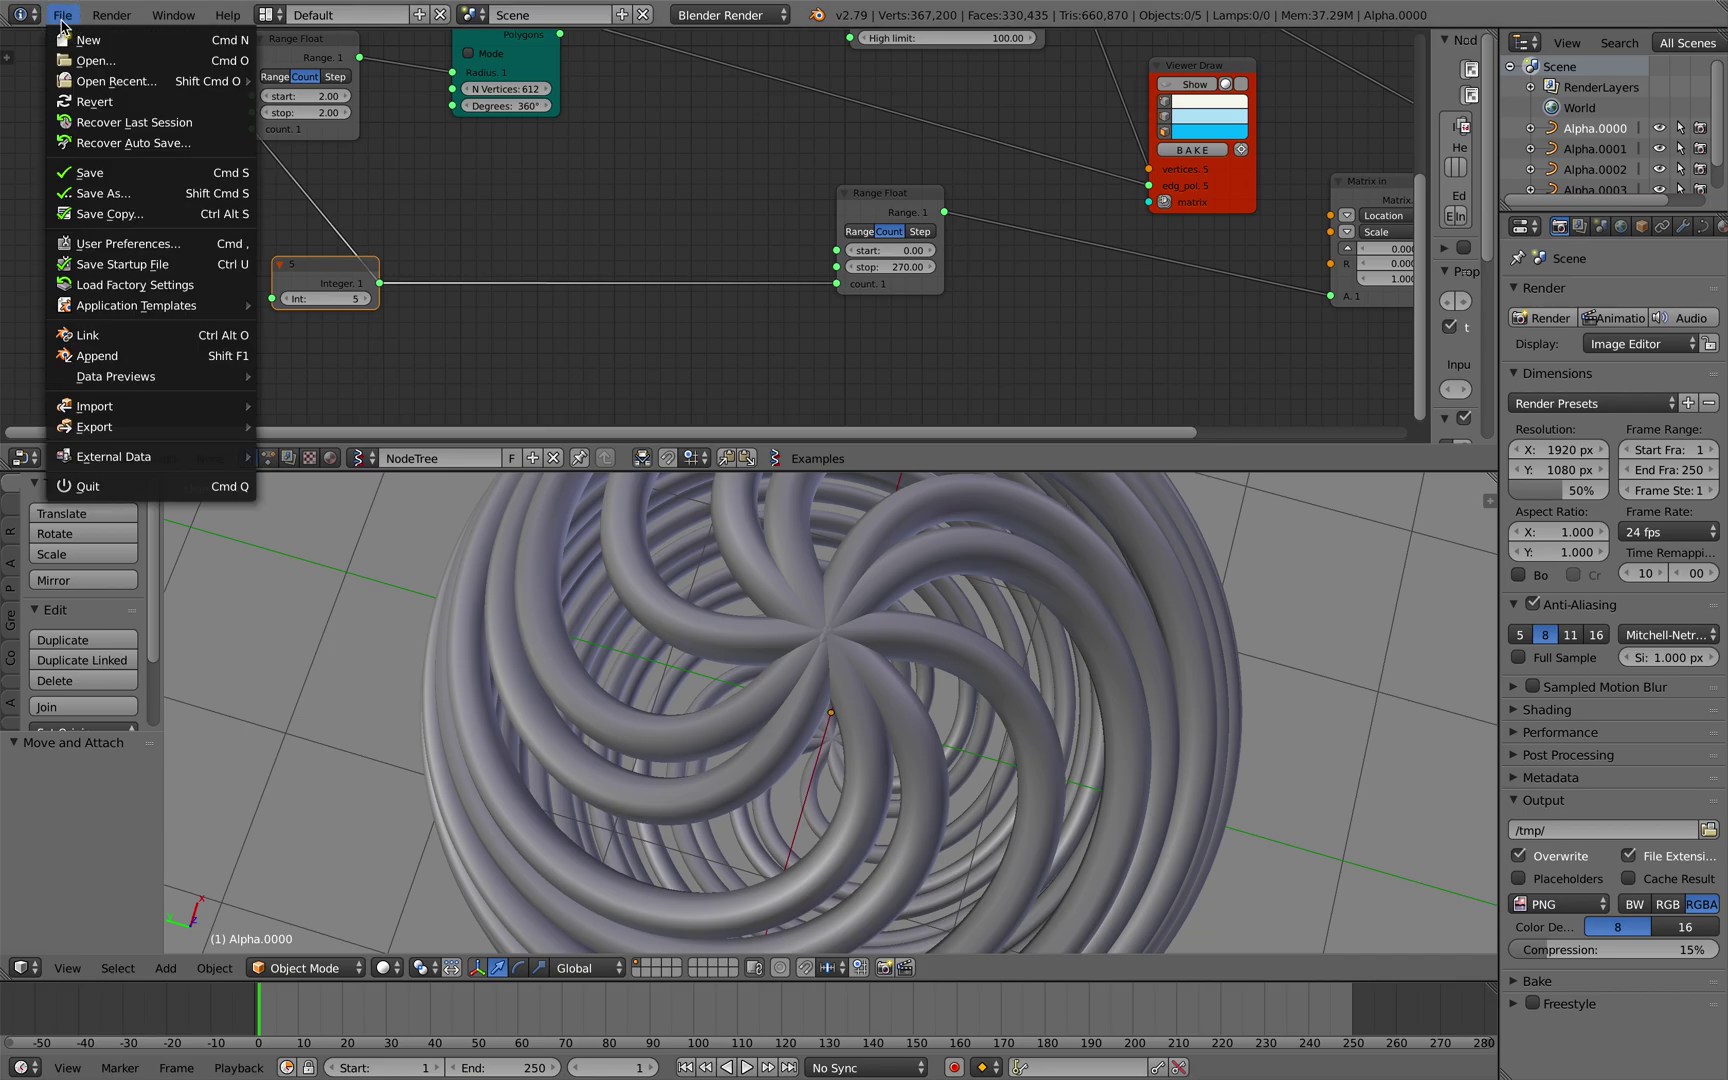
{"action": "left_click", "coordinate": [150, 193]}
{"action": "left_click", "coordinate": [1583, 93]}
{"action": "left_click", "coordinate": [1640, 69]}
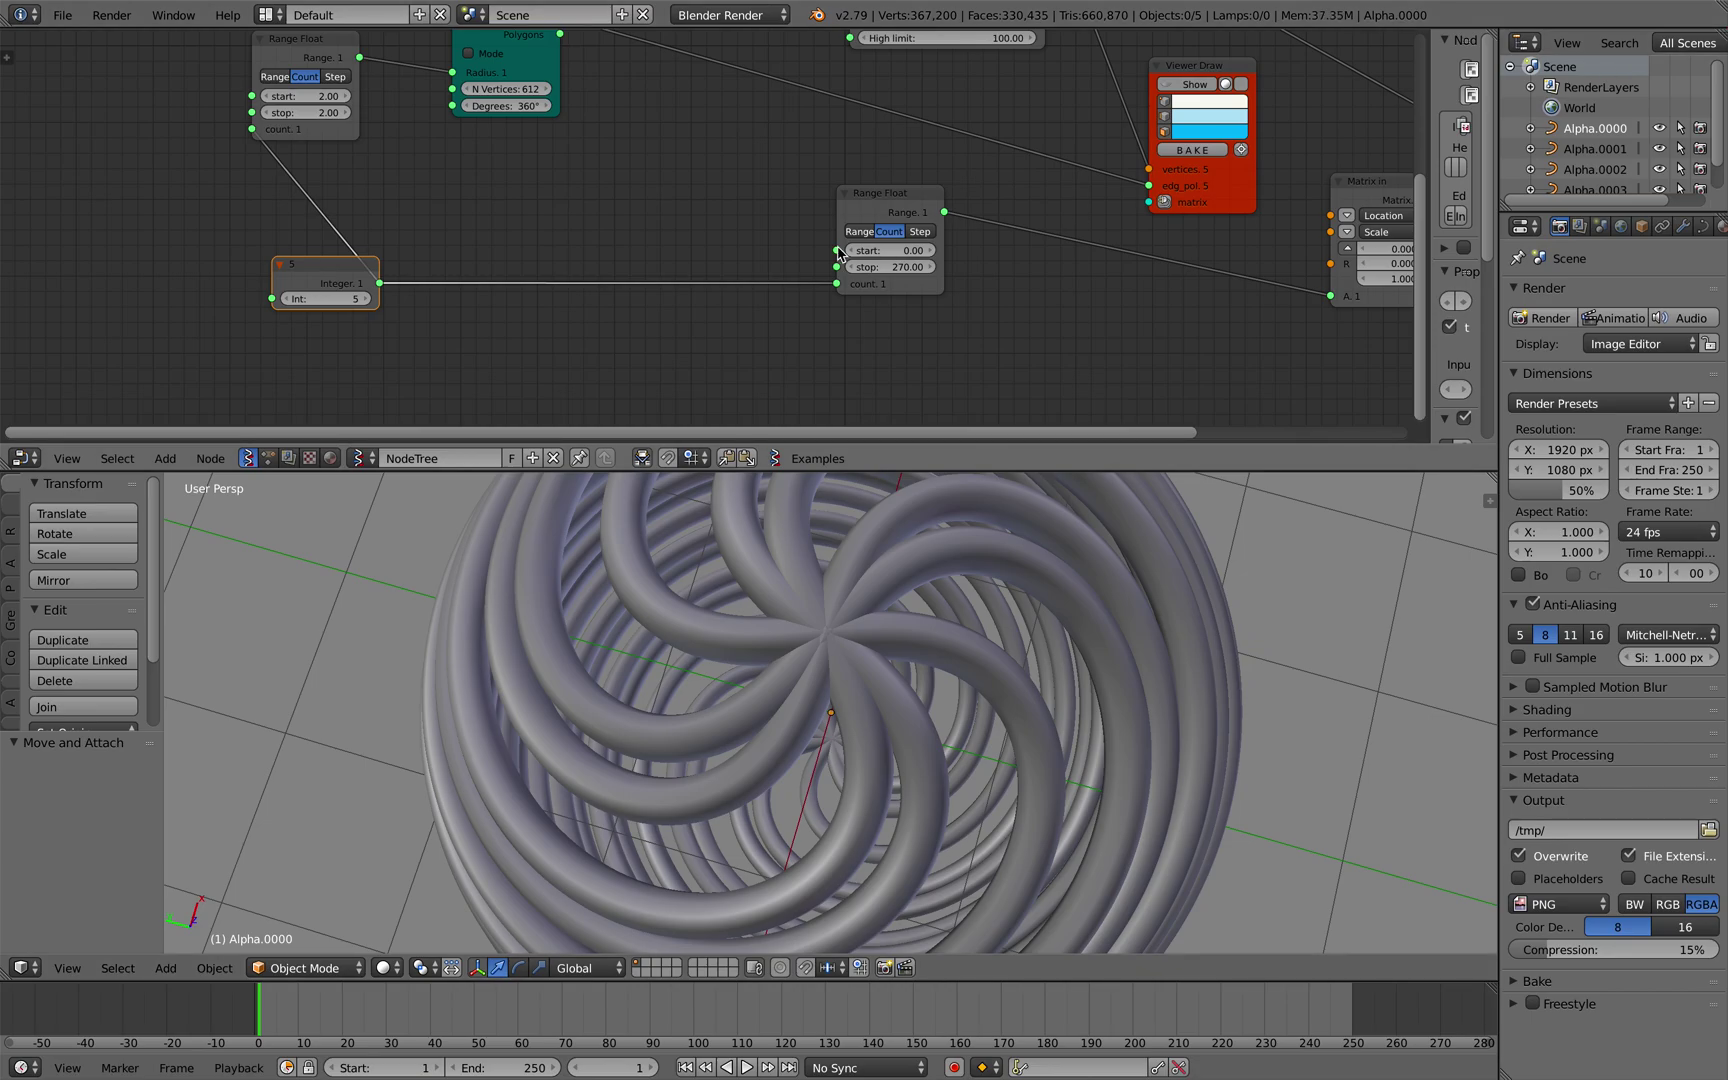
{"action": "scroll", "coordinate": [840, 254], "scroll_direction": "down", "scroll_amount": 1}
{"action": "key", "text": "ctrl+s"}
Duplicate the Range Float that feeds Matrix in, place the copy below it, and switch the copy to Step mode
{"action": "left_click", "coordinate": [842, 254]}
{"action": "left_click_drag", "start_coordinate": [888, 200], "coordinate": [828, 170]}
{"action": "key", "text": "shift+d"}
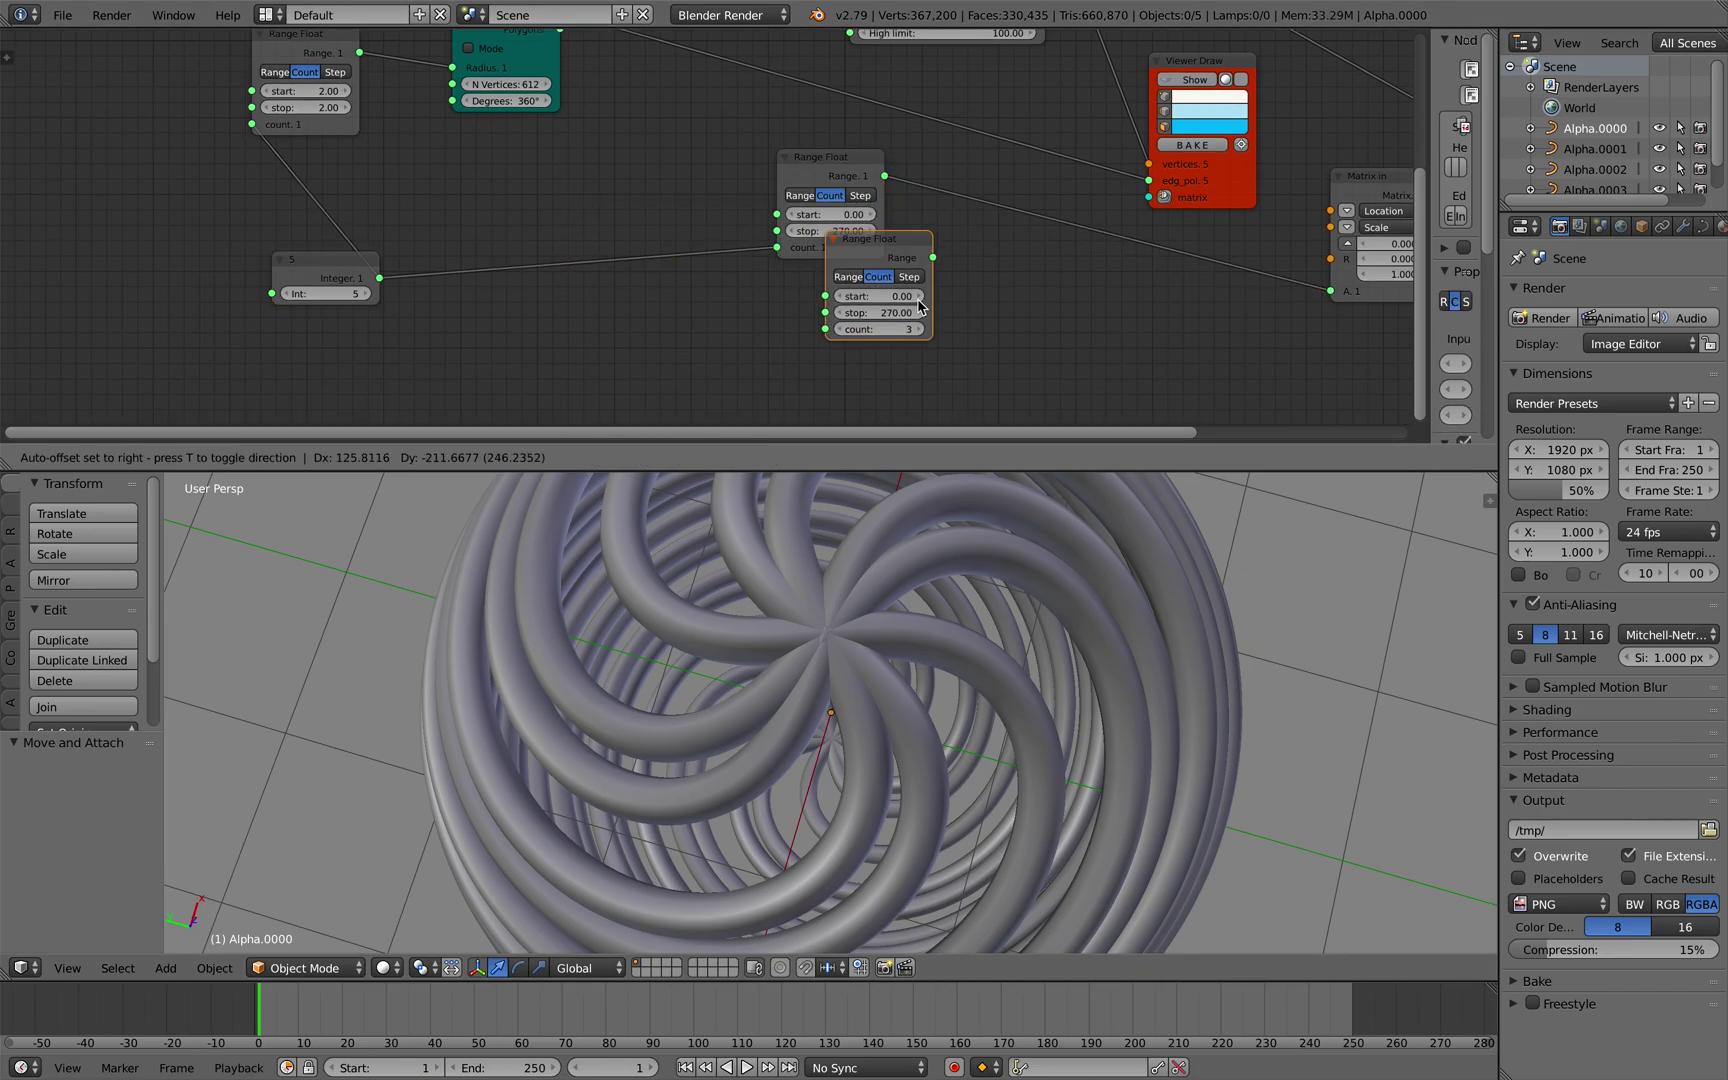
{"action": "left_click", "coordinate": [975, 340]}
{"action": "scroll", "coordinate": [792, 300], "scroll_direction": "down", "scroll_amount": 5, "text": "shift"}
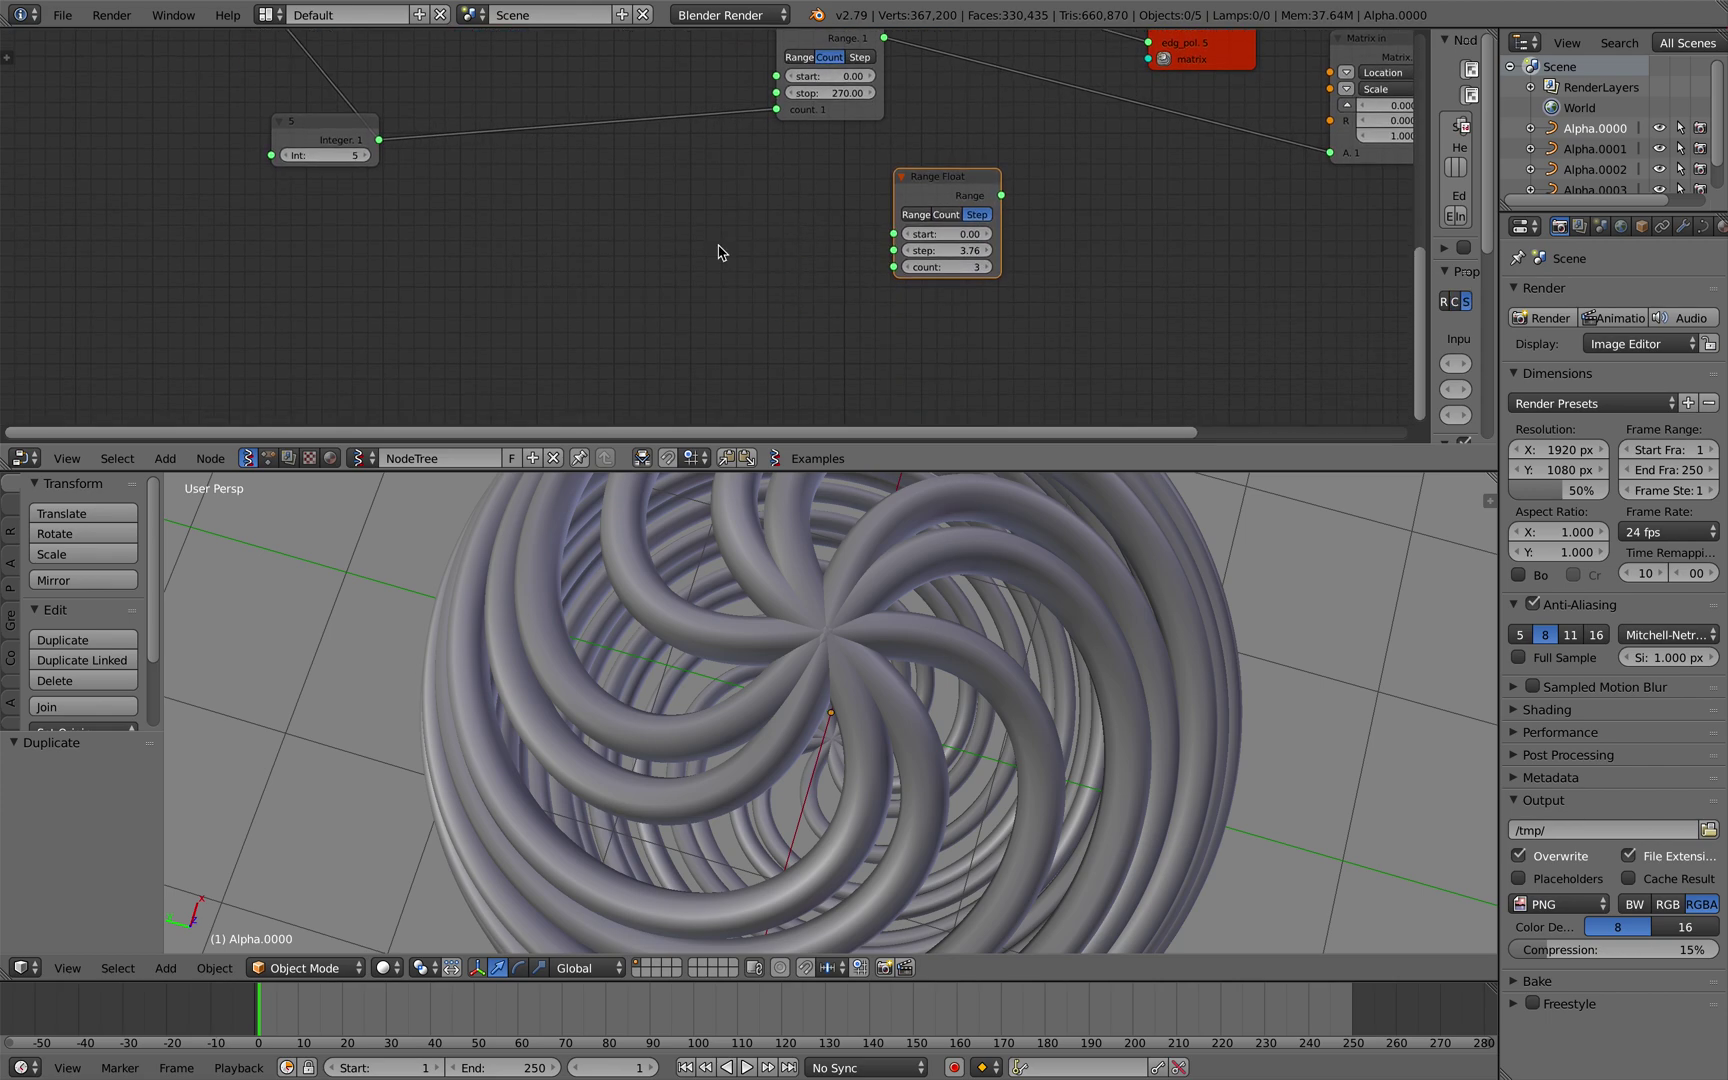
Add a scalar Math node beside the duplicated Range Float, with x at 360 and the function set to Divide
{"action": "key", "text": "space"}
{"action": "type", "text": "math"}
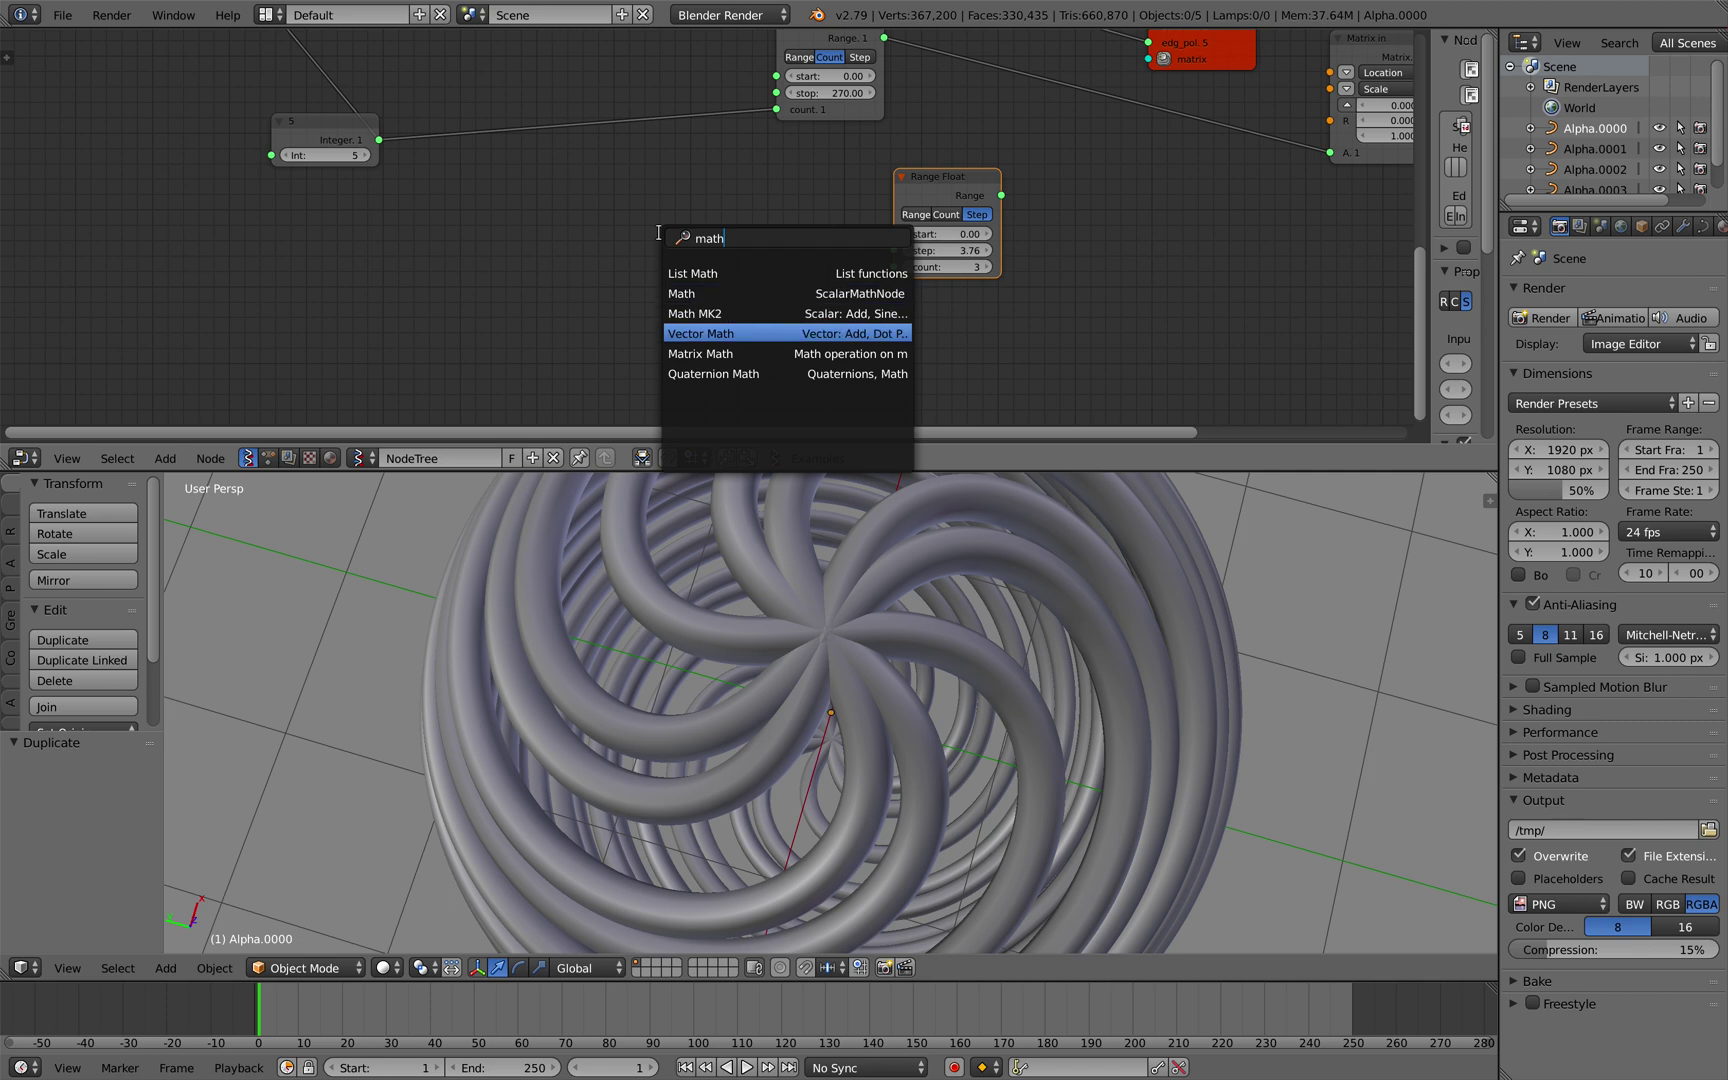
{"action": "key", "text": "Return"}
{"action": "left_click", "coordinate": [658, 230]}
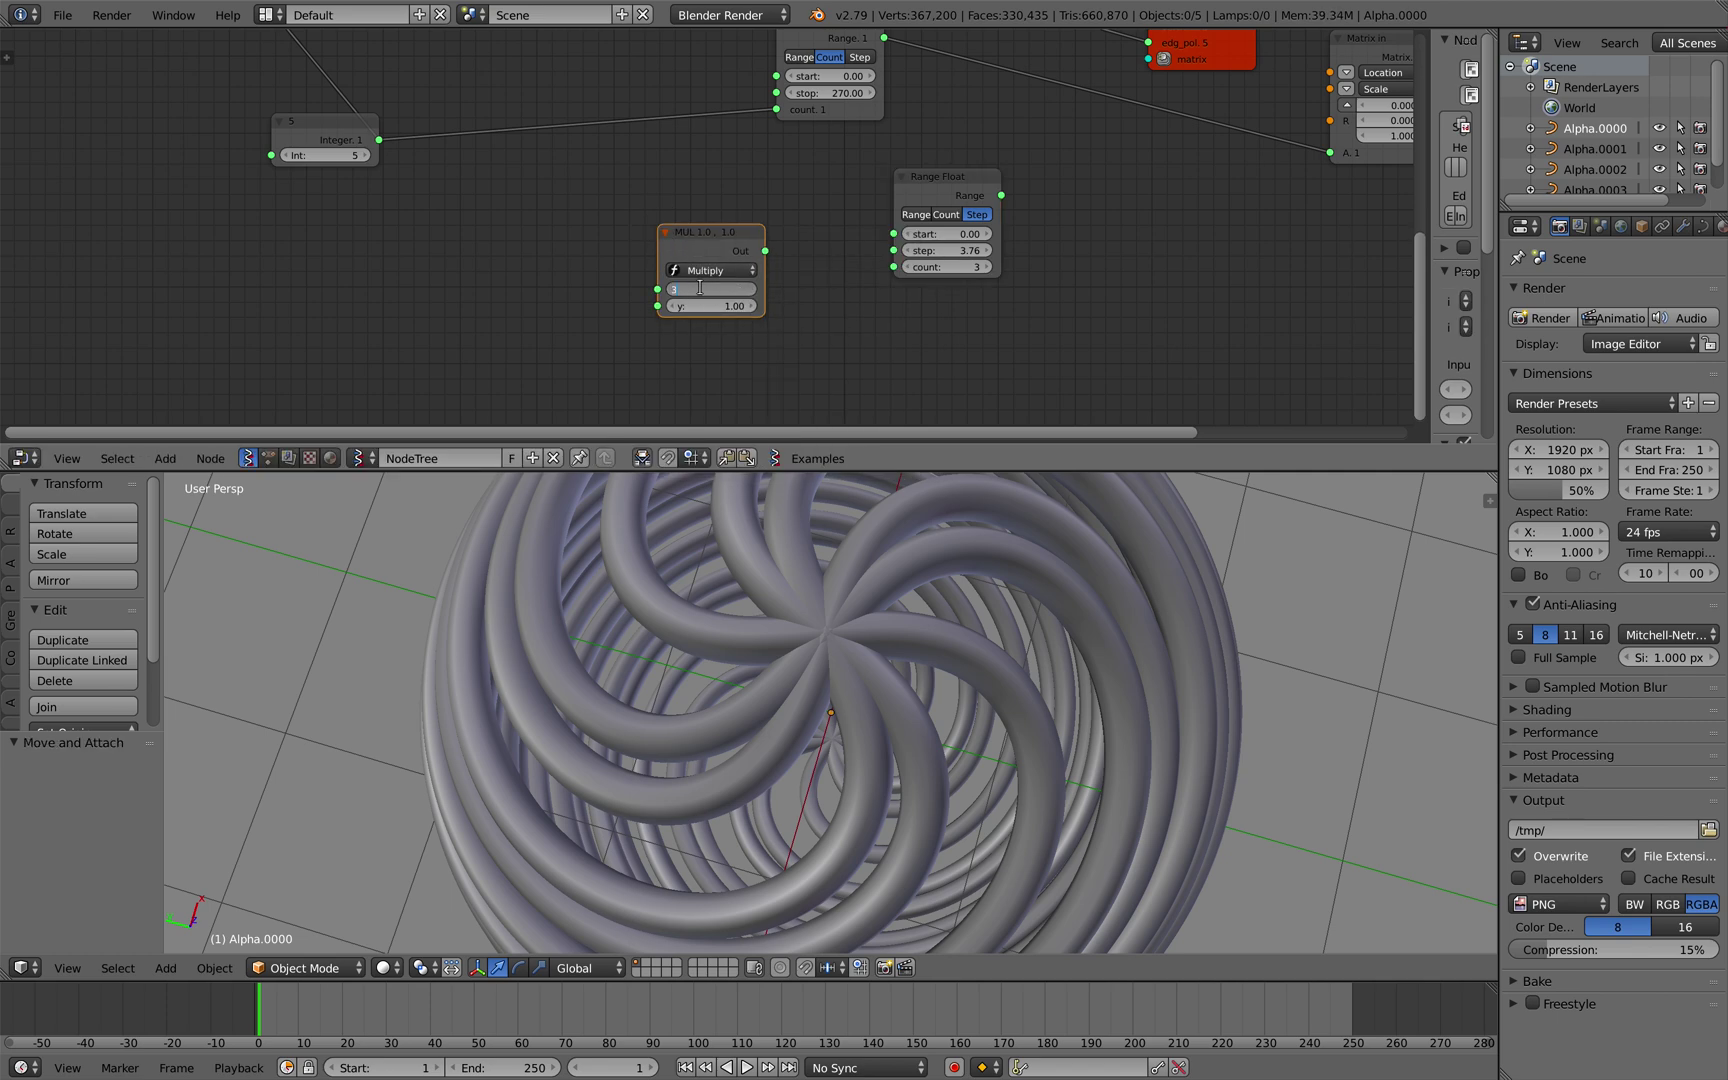
{"action": "left_click", "coordinate": [709, 271]}
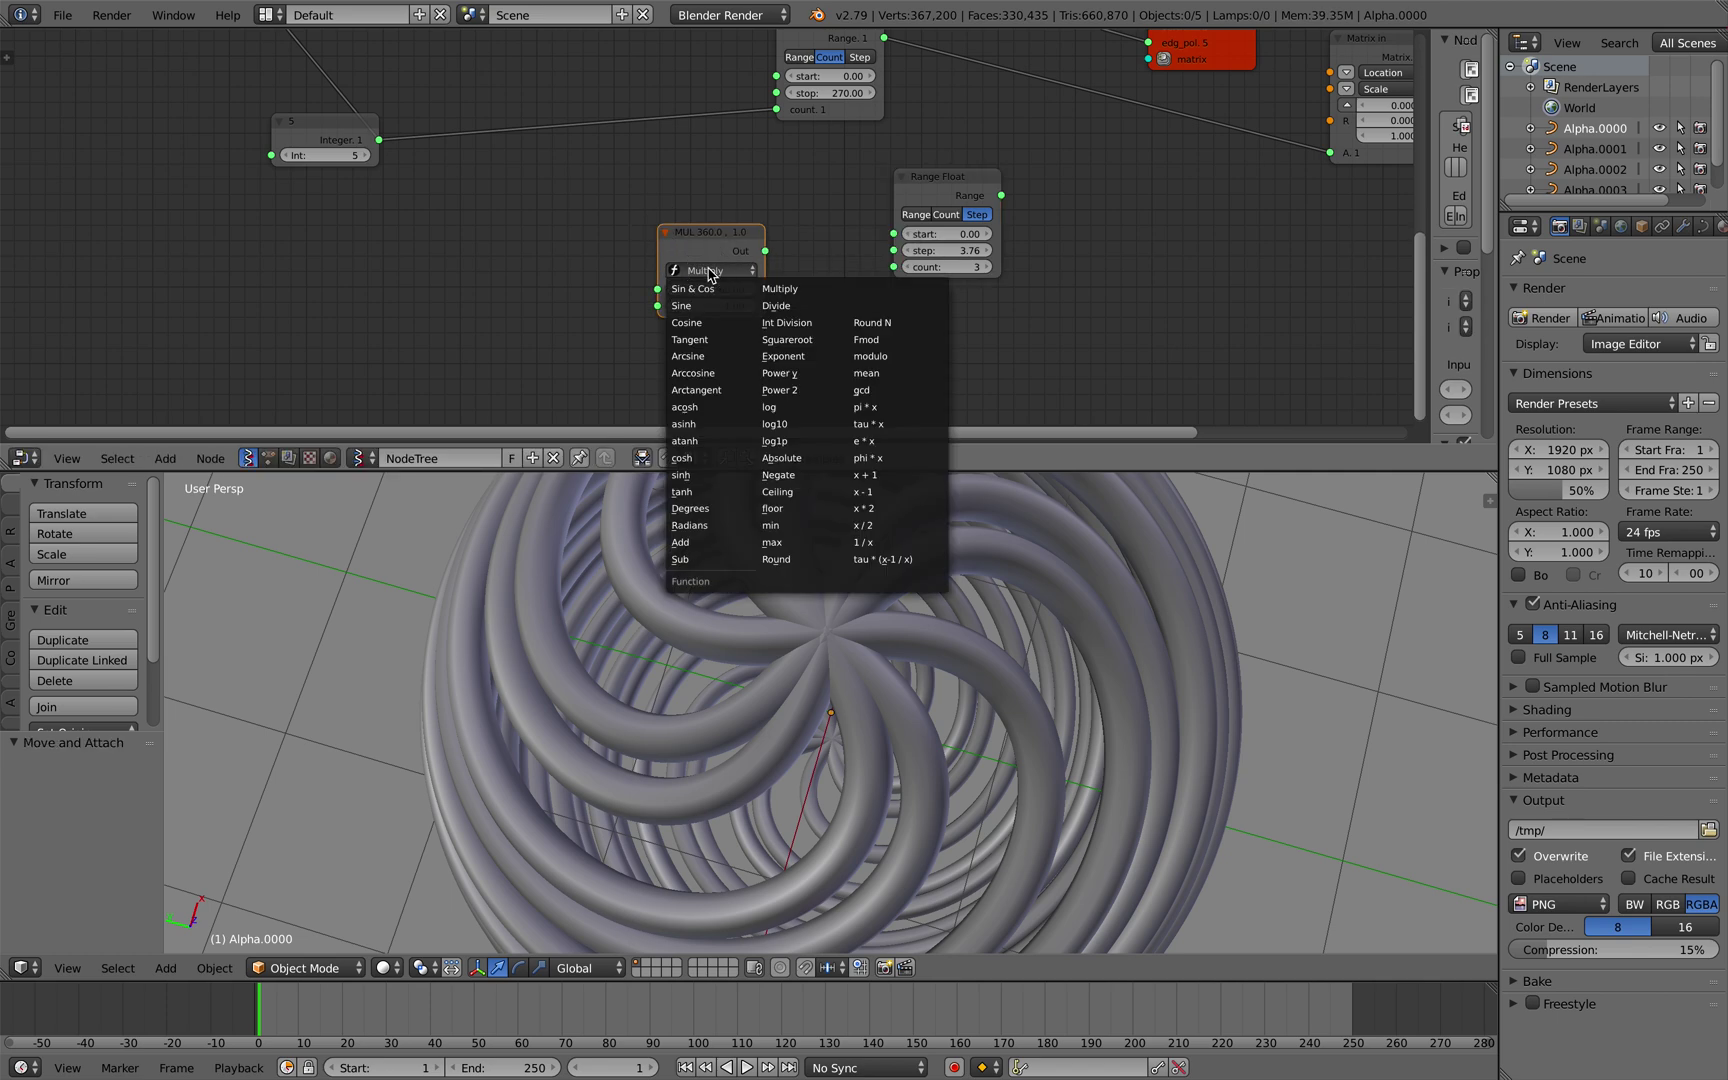
{"action": "left_click", "coordinate": [776, 307]}
Link the Int node to the Divide node's y input and the Divide output to the duplicated Range Float's step
{"action": "left_click_drag", "start_coordinate": [379, 140], "coordinate": [446, 205]}
{"action": "left_click_drag", "start_coordinate": [385, 145], "coordinate": [380, 141]}
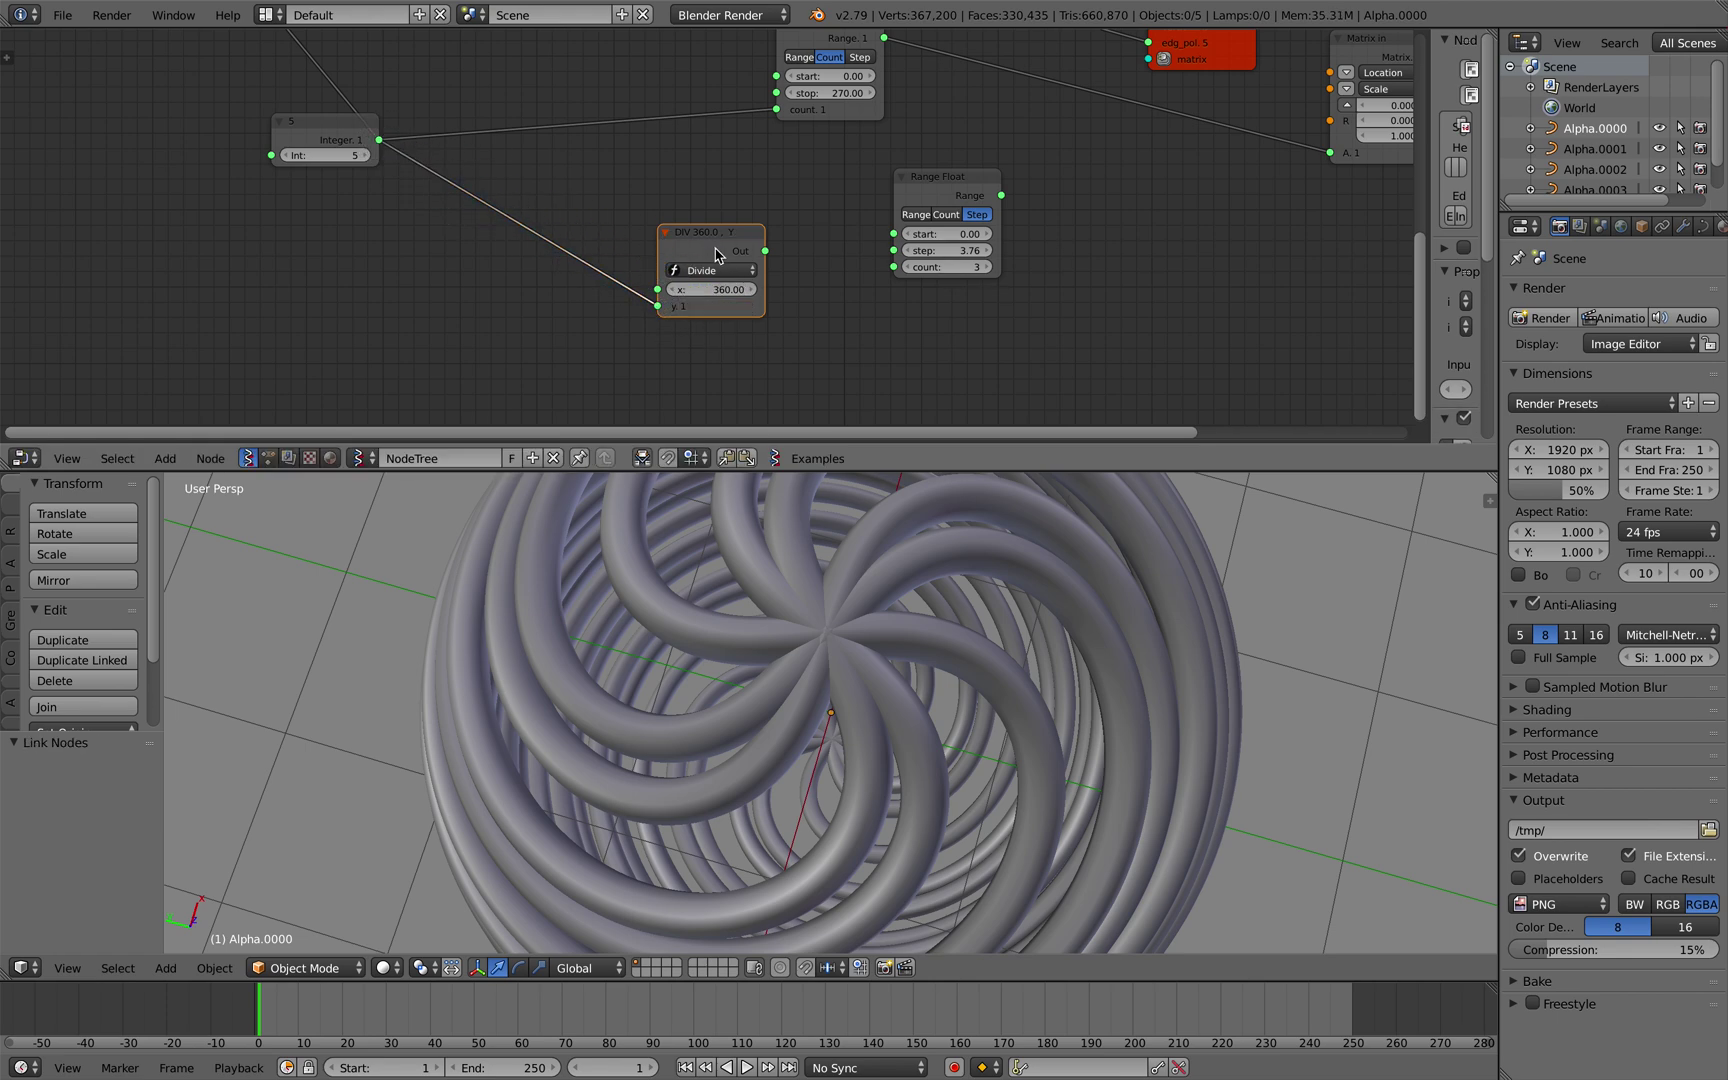
{"action": "left_click_drag", "start_coordinate": [766, 251], "coordinate": [894, 250]}
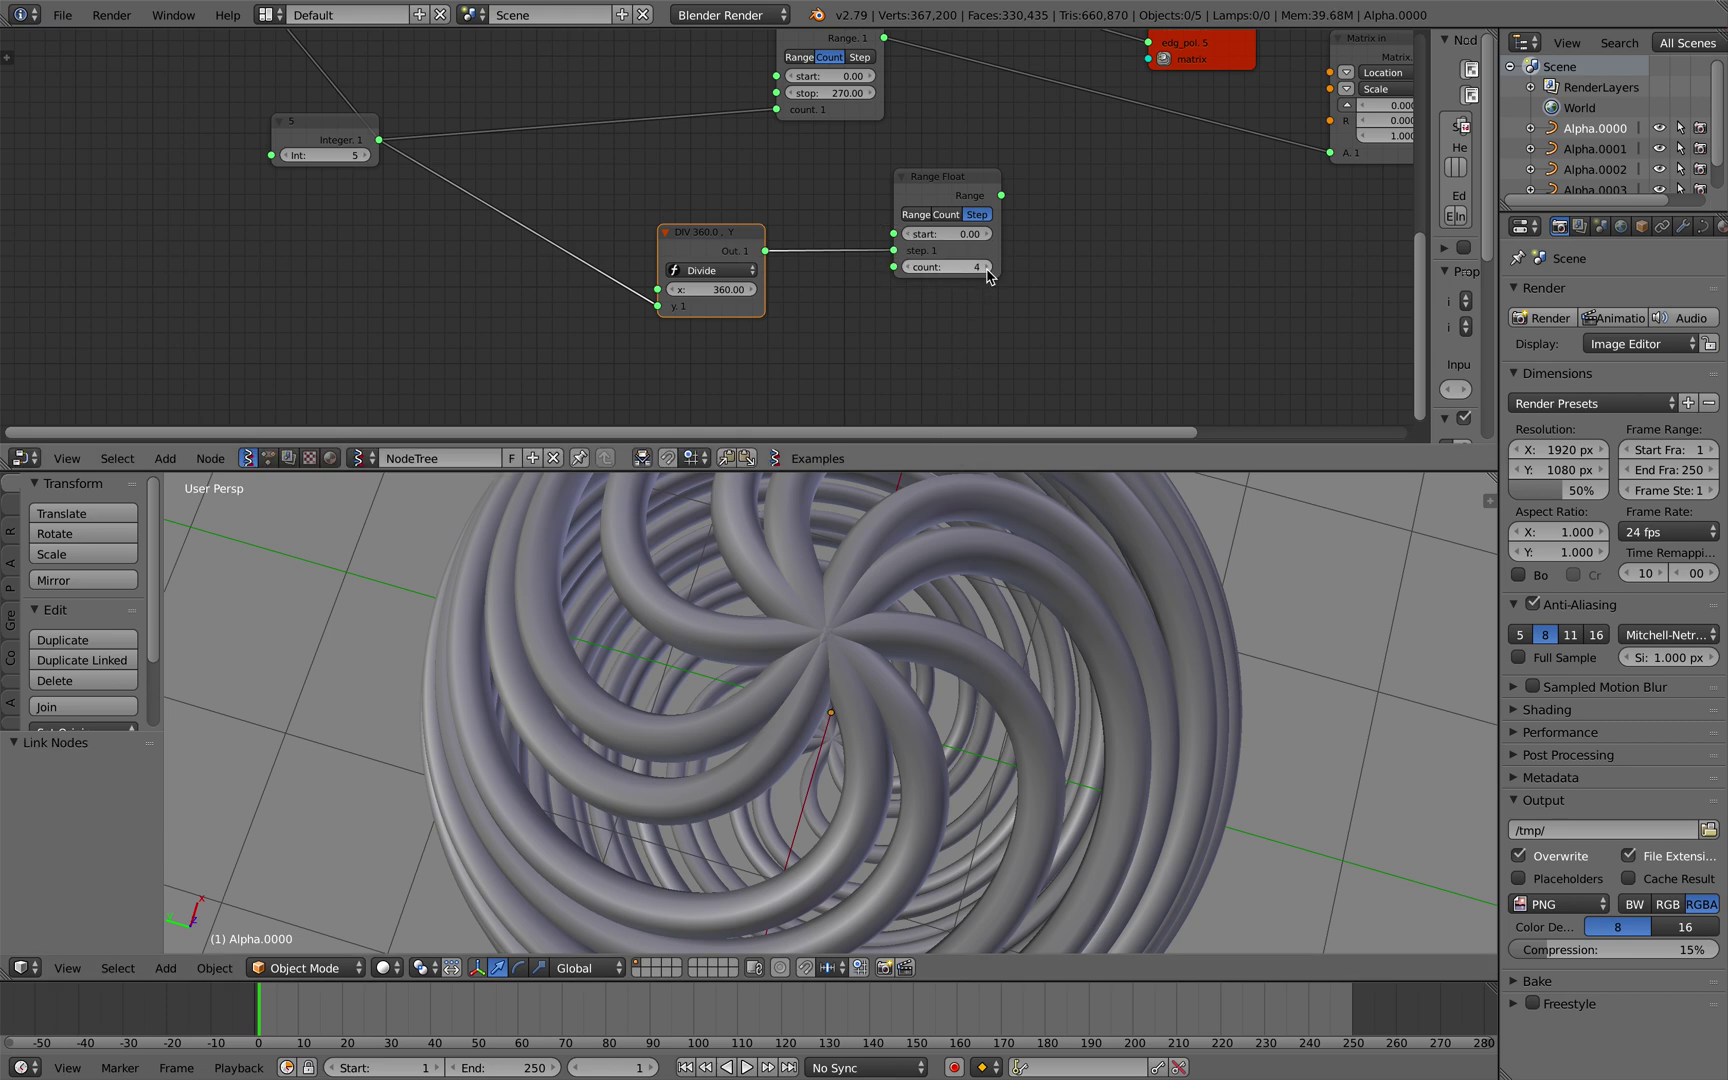
Feed the Step-mode Range Float into Matrix in's A input and link the Int node to its count
{"action": "left_click_drag", "start_coordinate": [1002, 196], "coordinate": [1333, 156]}
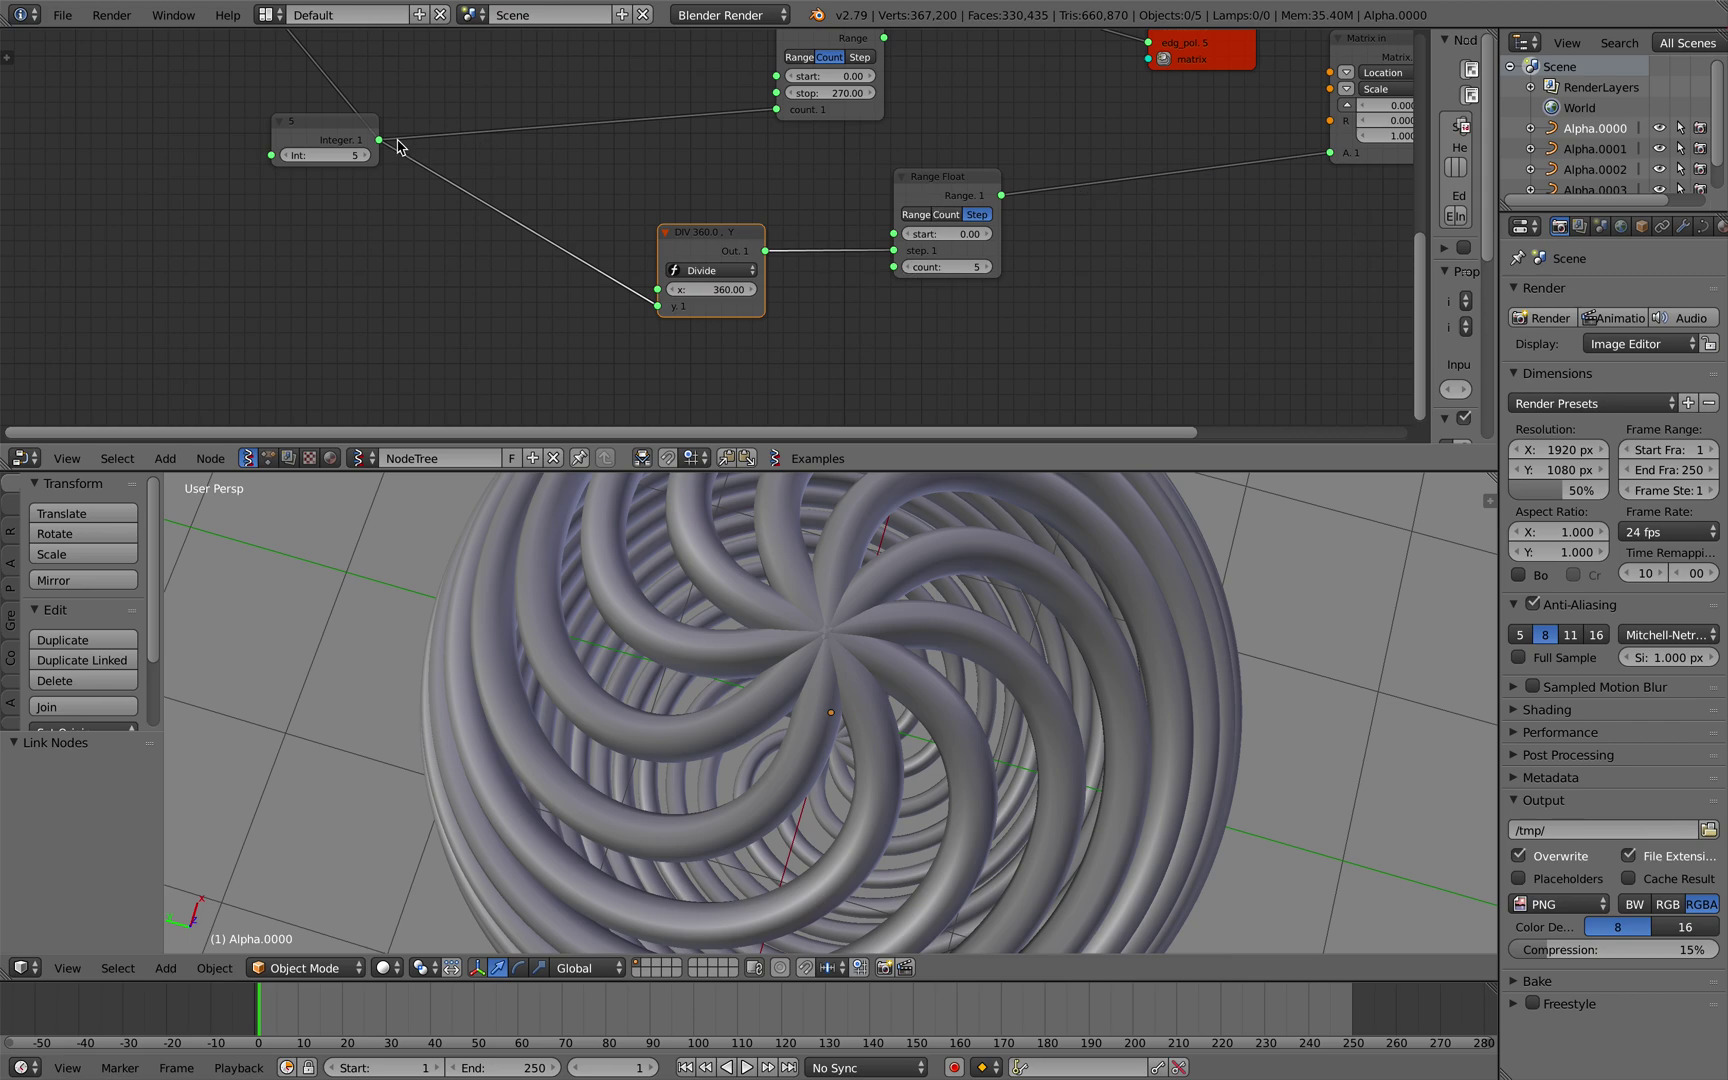
{"action": "left_click_drag", "start_coordinate": [398, 146], "coordinate": [466, 152]}
{"action": "left_click_drag", "start_coordinate": [887, 270], "coordinate": [888, 270]}
Switch to the browser to check the reference ring GIF and translate its tweet caption
{"action": "scroll", "coordinate": [949, 640], "scroll_direction": "down", "scroll_amount": 4}
{"action": "scroll", "coordinate": [949, 640], "scroll_direction": "left", "scroll_amount": 5}
{"action": "scroll", "coordinate": [991, 605], "scroll_direction": "down", "scroll_amount": 5}
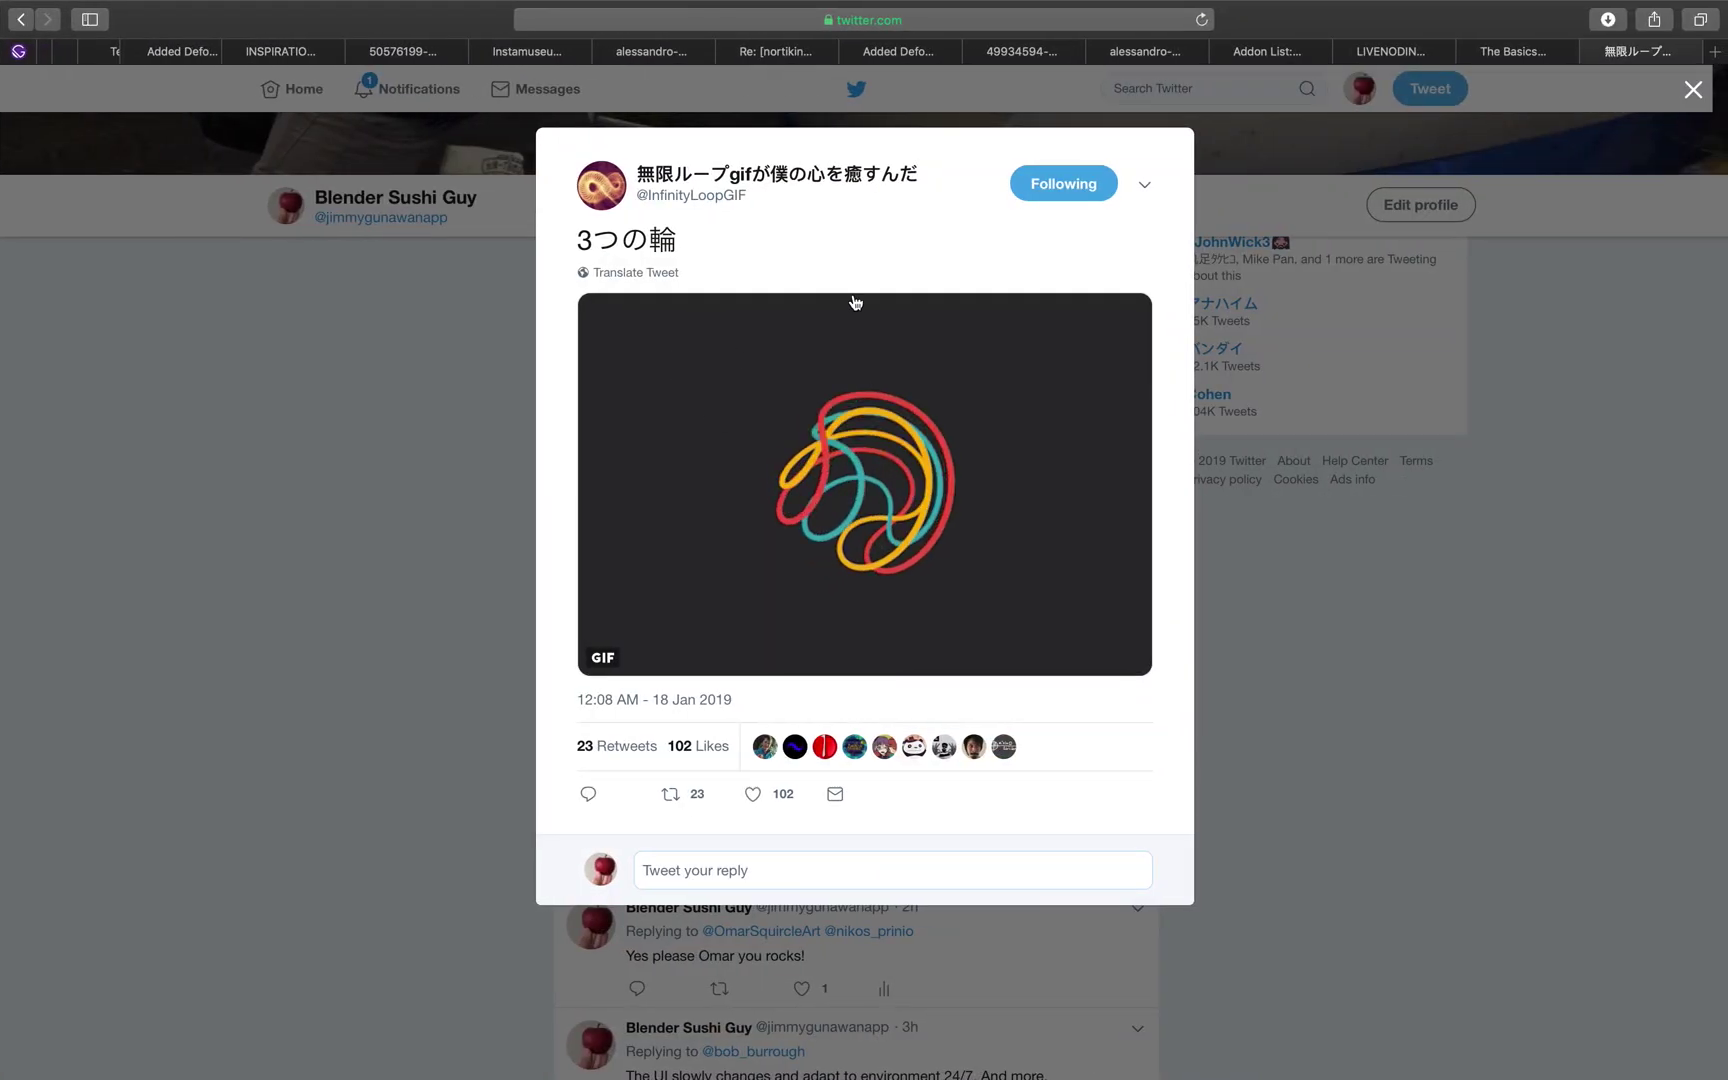
{"action": "left_click", "coordinate": [645, 273]}
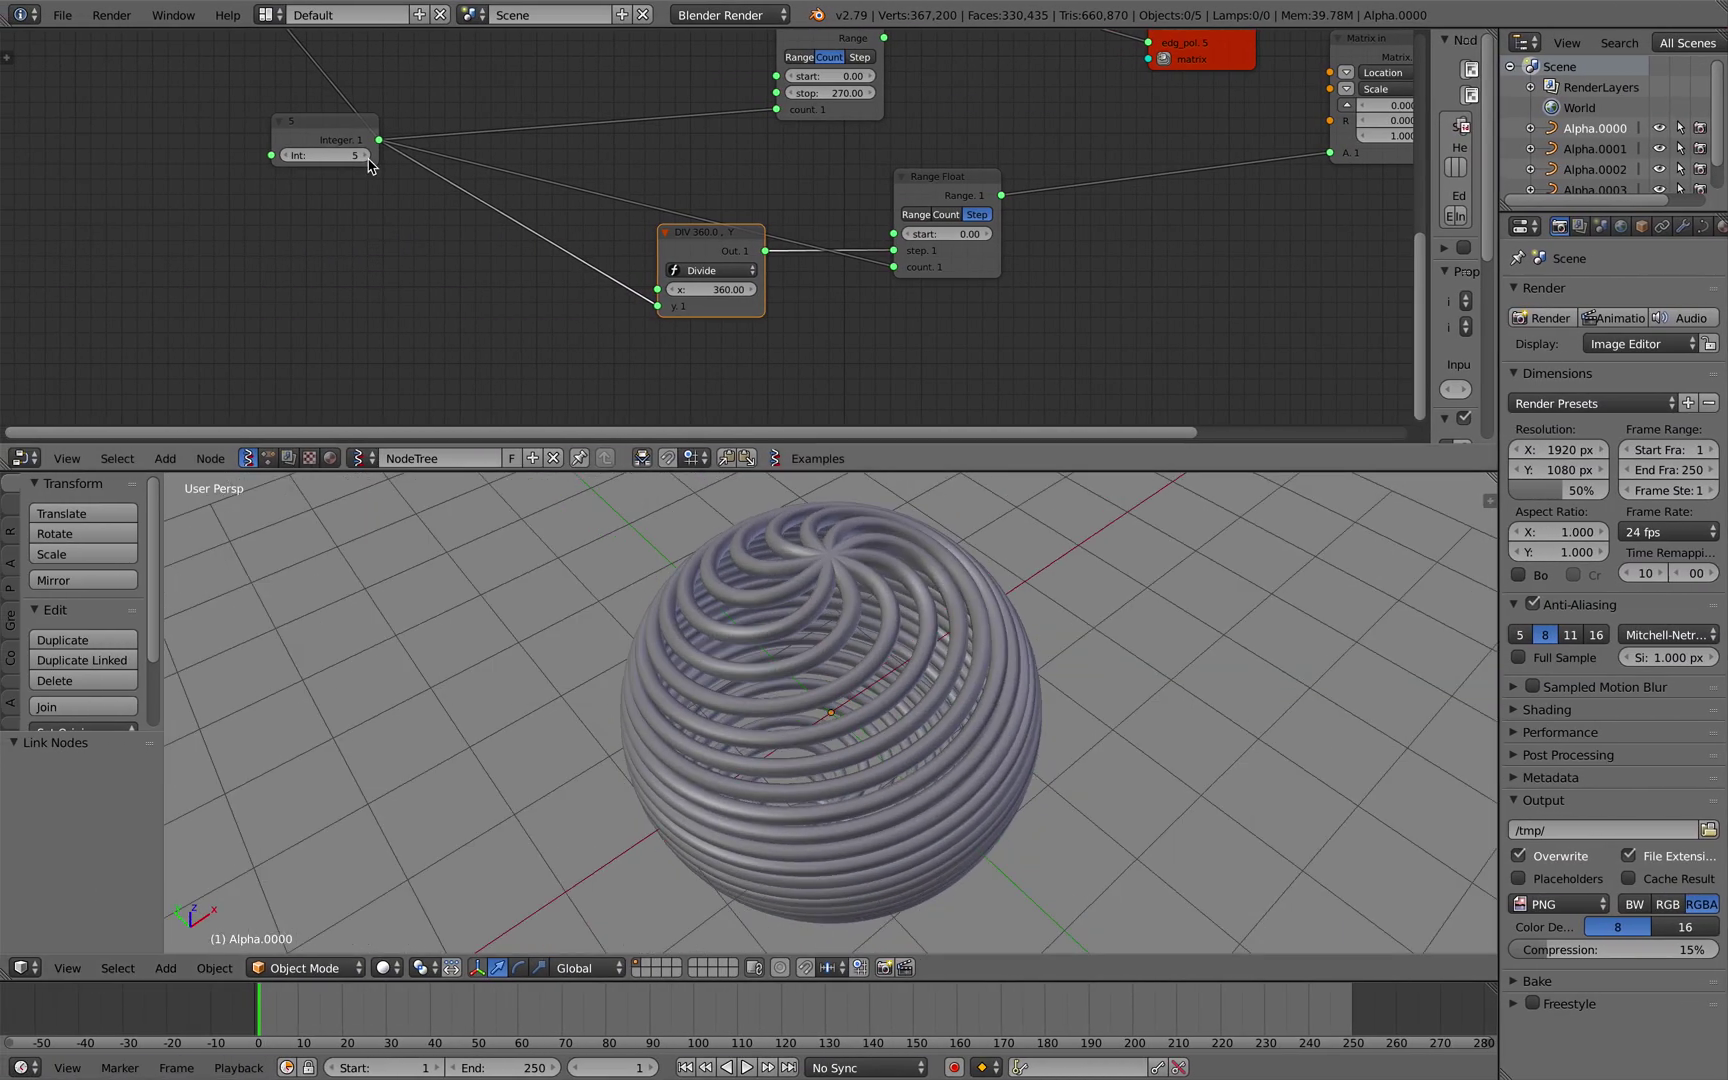
Raise the Int node's value to 11
{"action": "left_click", "coordinate": [368, 157]}
{"action": "left_click", "coordinate": [368, 156]}
{"action": "left_click", "coordinate": [367, 155]}
{"action": "left_click", "coordinate": [367, 155]}
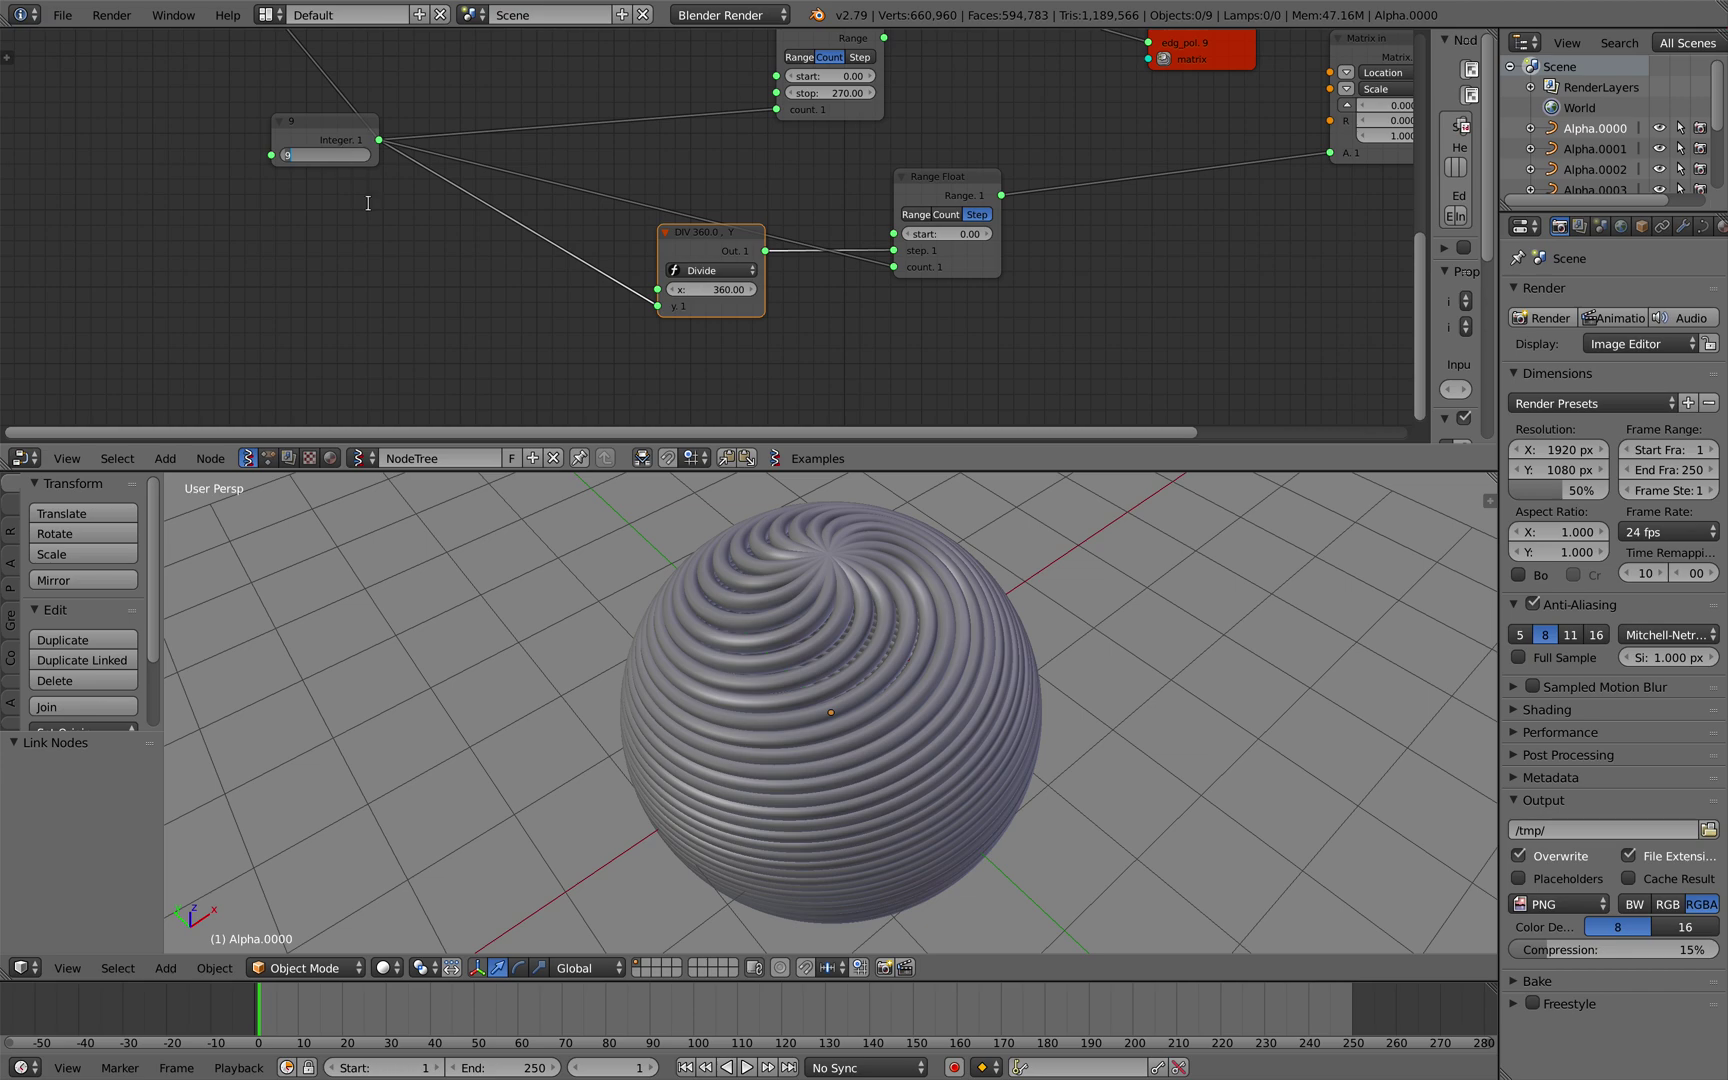
{"action": "left_click", "coordinate": [369, 156]}
{"action": "left_click", "coordinate": [369, 156]}
{"action": "scroll", "coordinate": [571, 652], "scroll_direction": "left", "scroll_amount": 5}
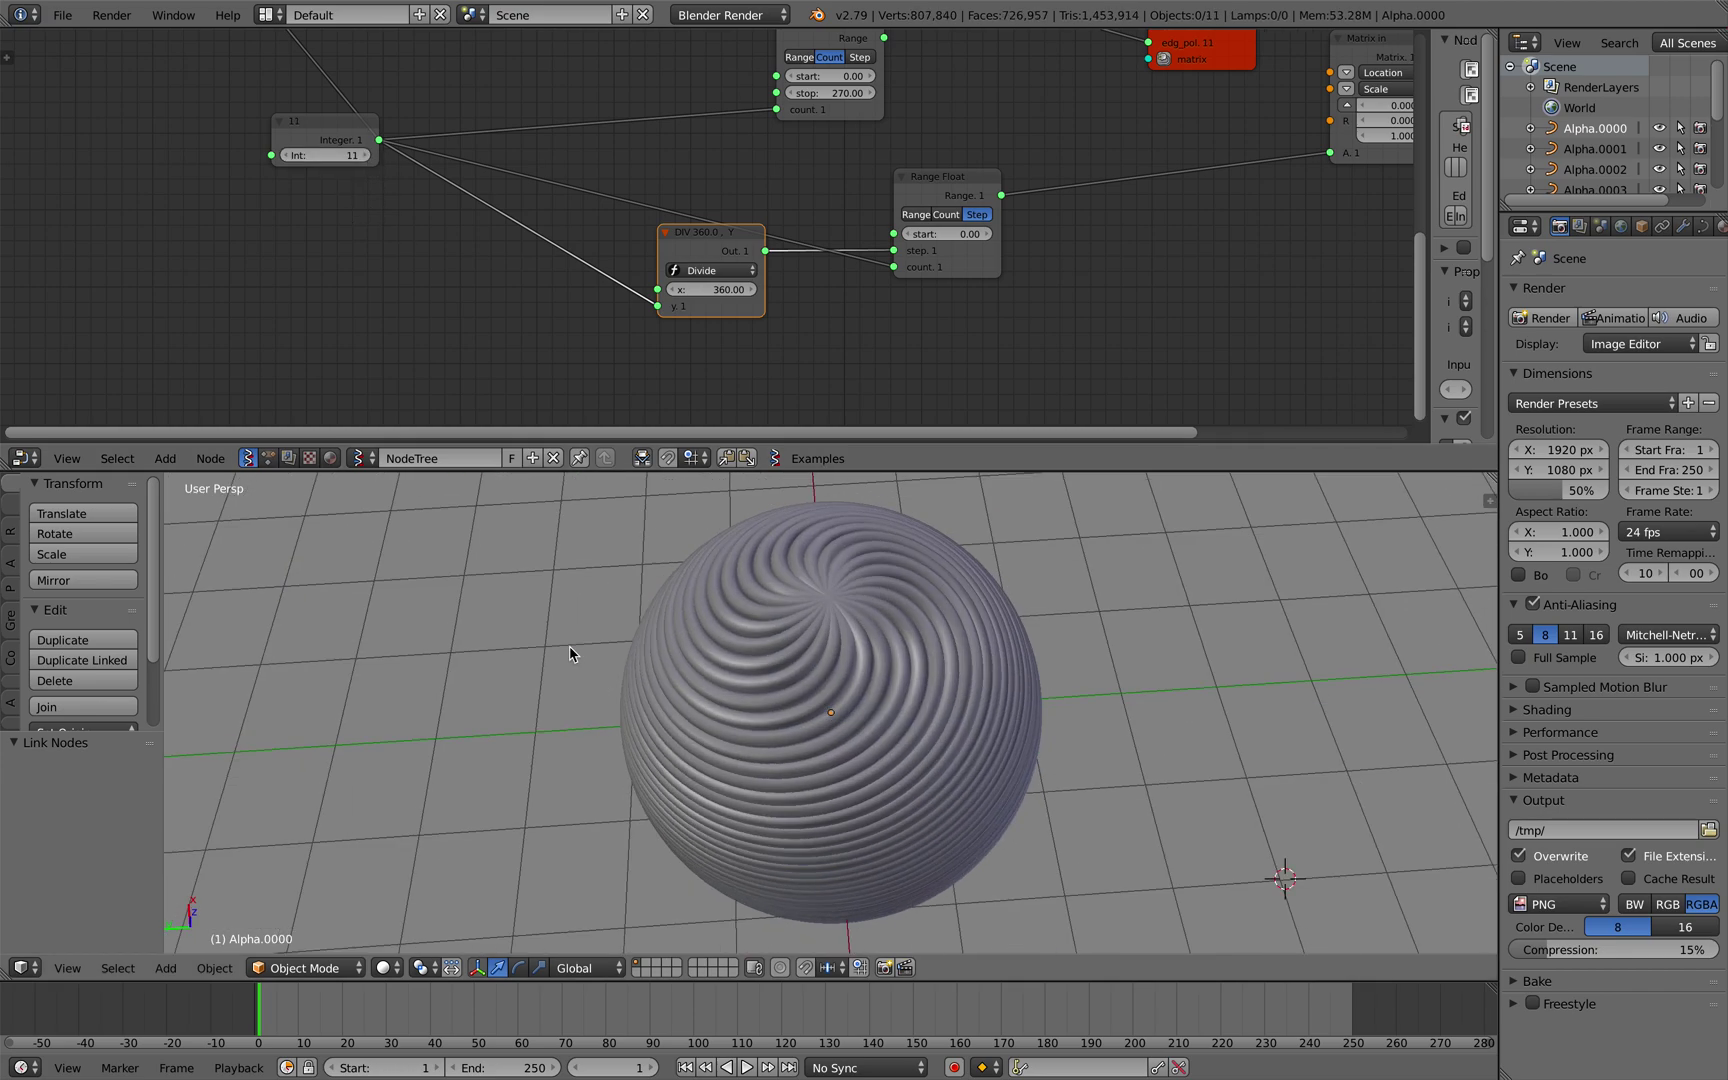
Set the Int node's value to 3 and save over circle_twisted_003.blend
{"action": "type", "text": "3"}
{"action": "key", "text": "Return"}
{"action": "middle_click_drag", "start_coordinate": [610, 520], "coordinate": [673, 563]}
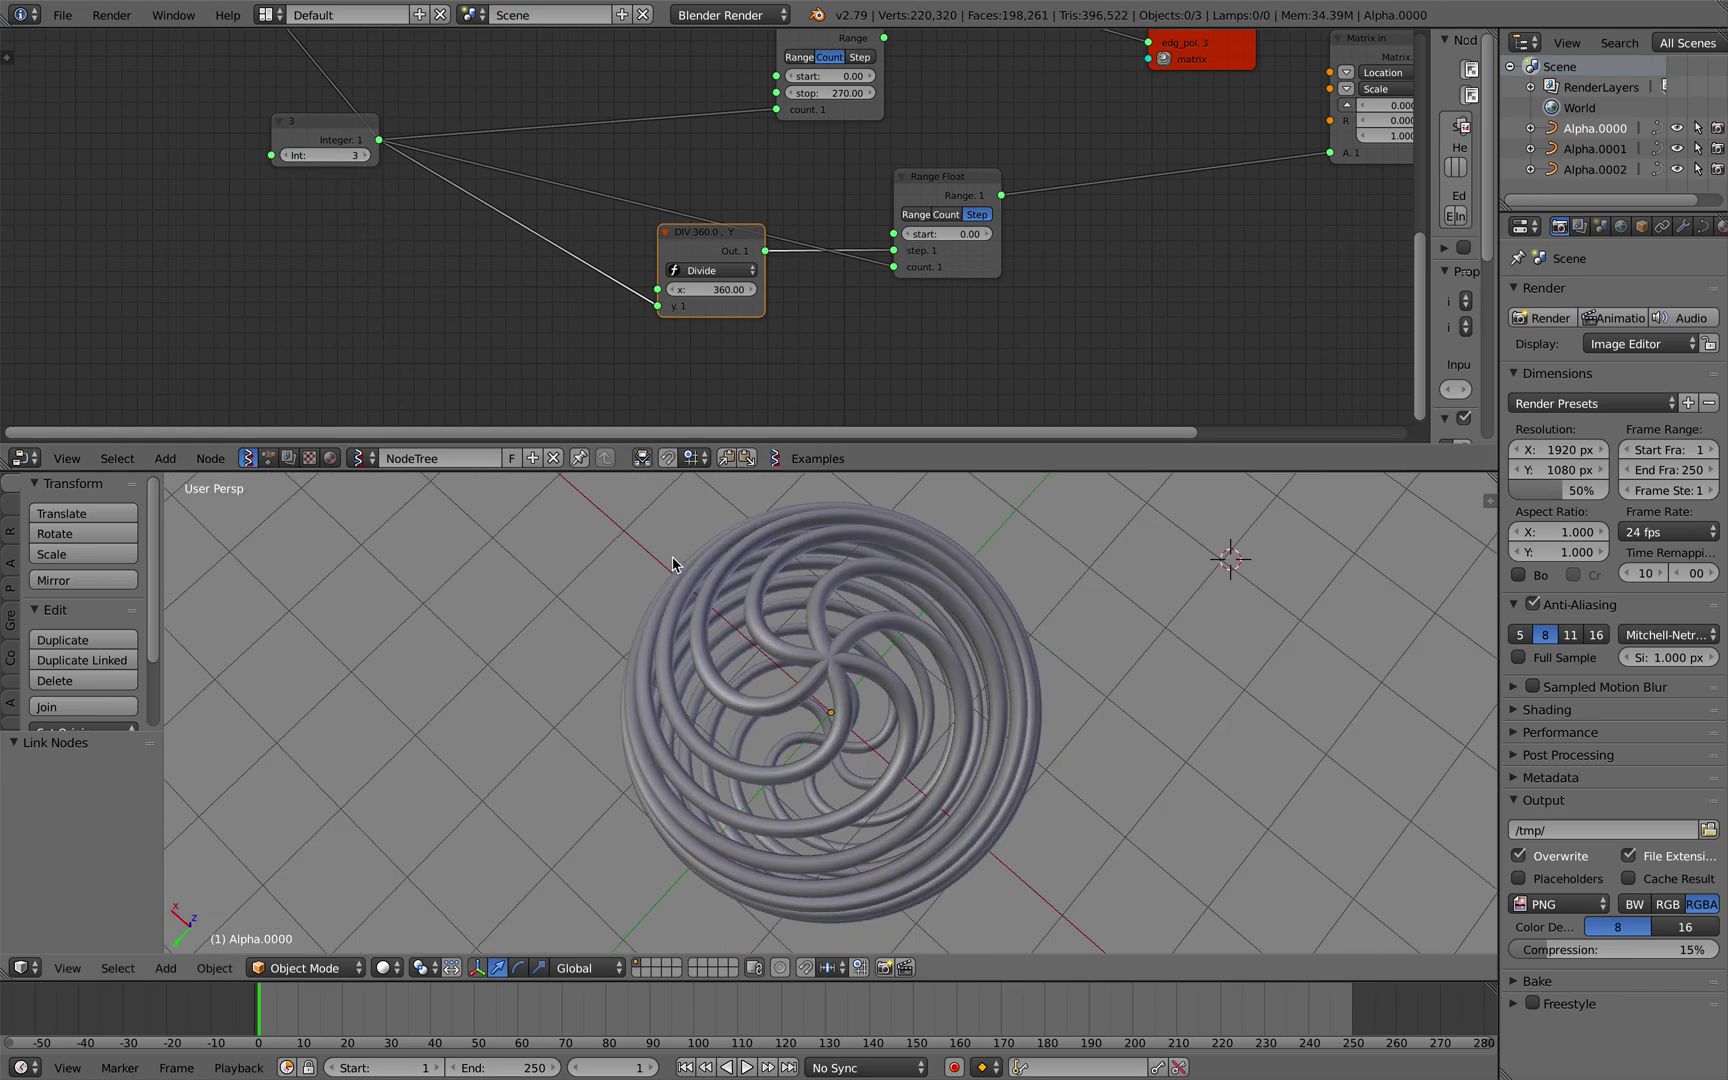
{"action": "scroll", "coordinate": [798, 762], "scroll_direction": "left", "scroll_amount": 5}
{"action": "key", "text": "ctrl+s"}
{"action": "left_click", "coordinate": [798, 762]}
Reset the Twist deform angle to 0, increase it to 272.32, and reduce the Circle's N Vertices to 15
{"action": "scroll", "coordinate": [818, 272], "scroll_direction": "up", "scroll_amount": 6}
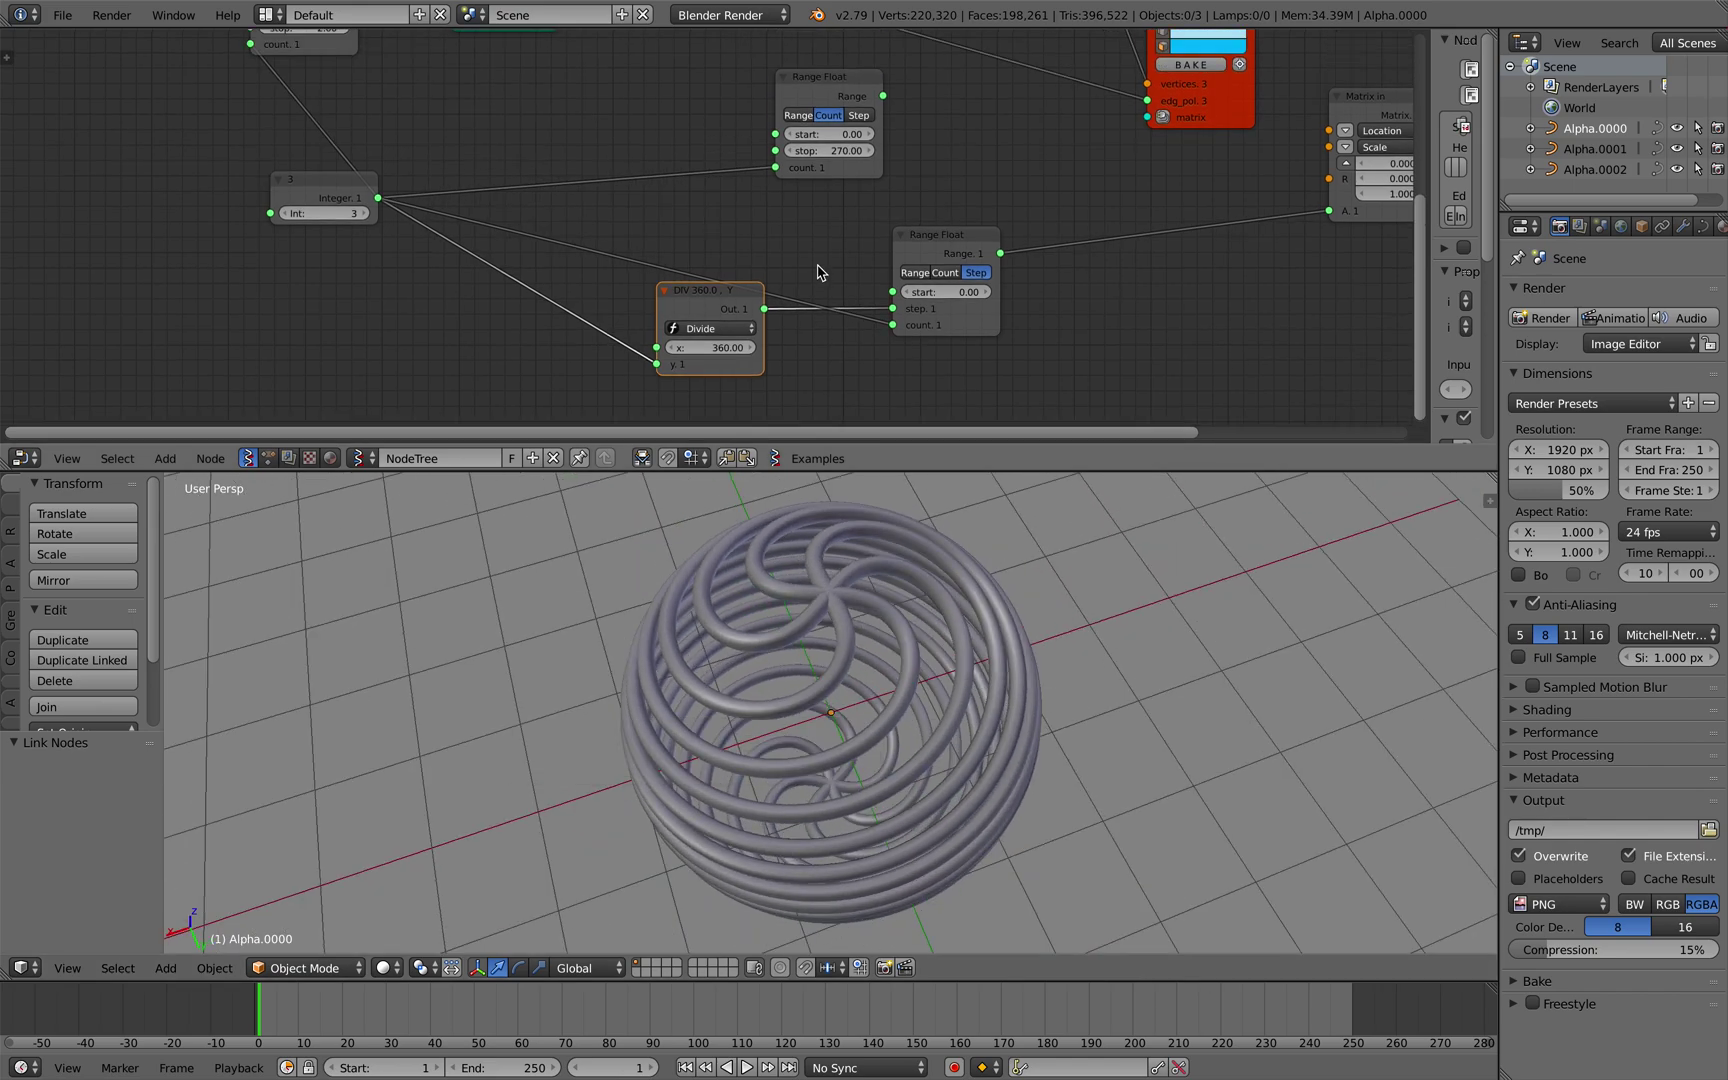
{"action": "left_click_drag", "start_coordinate": [980, 197], "coordinate": [978, 196]}
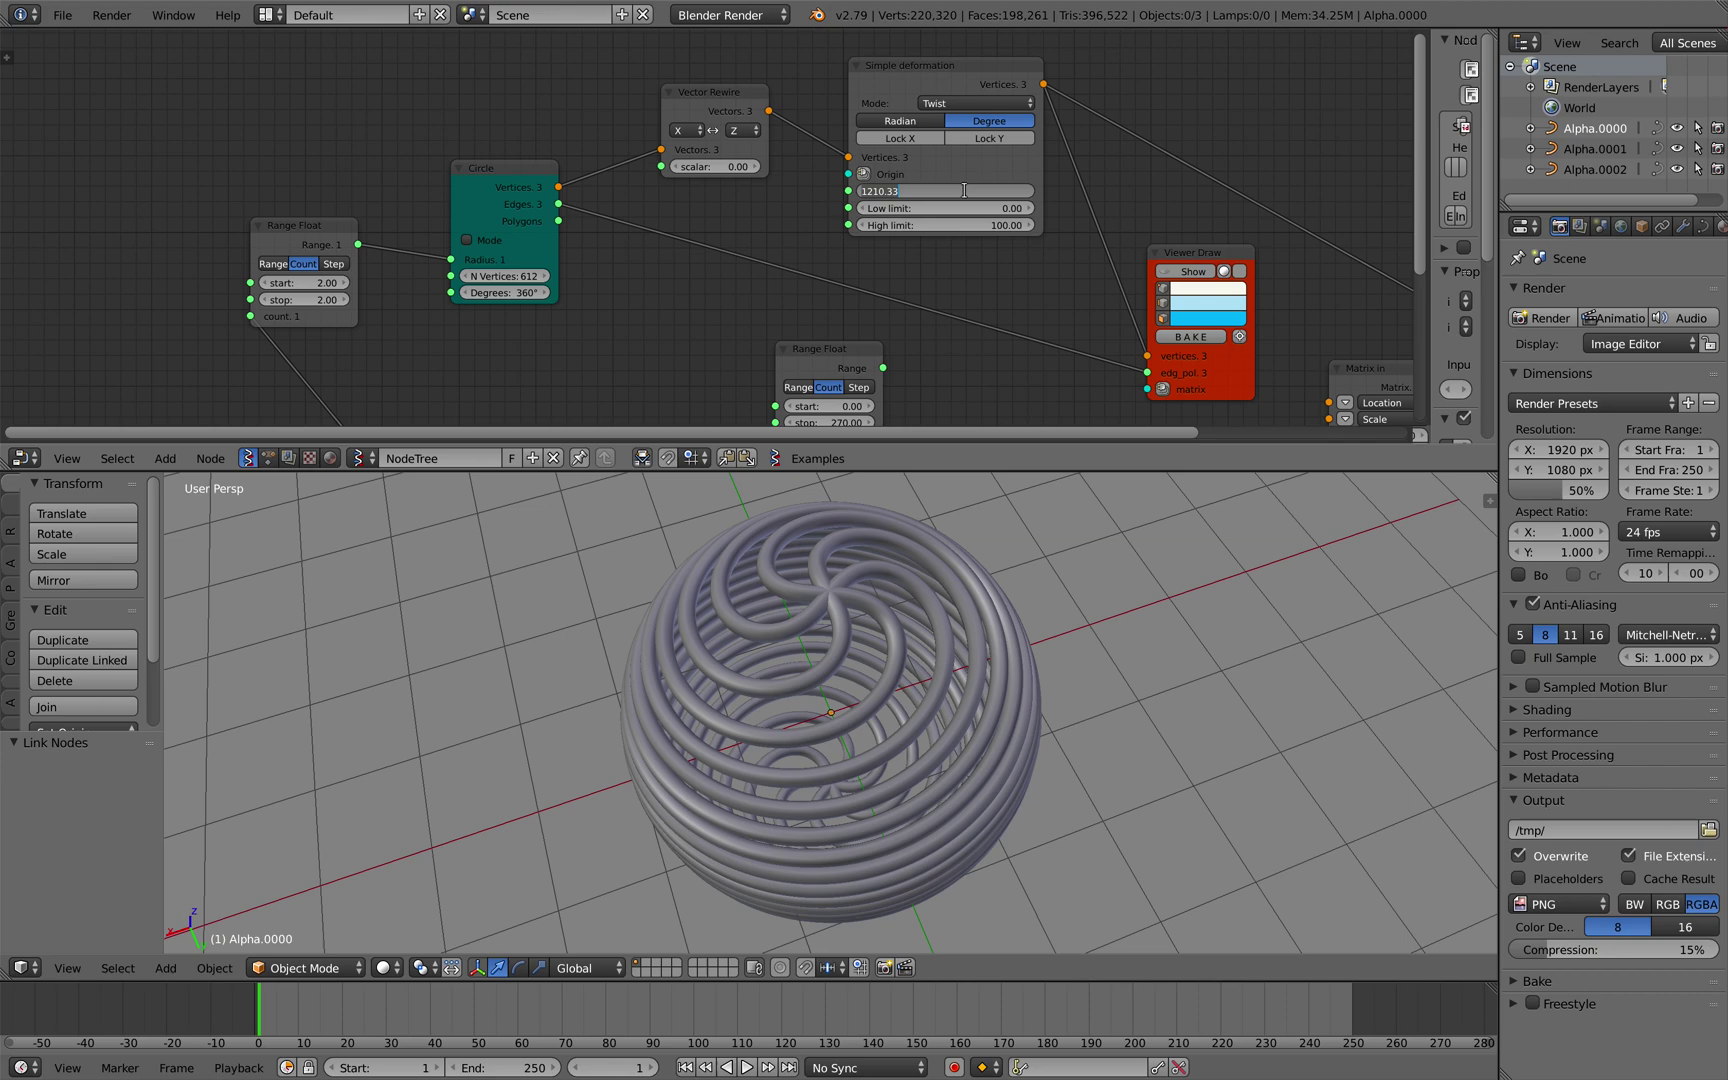
{"action": "type", "text": "0"}
{"action": "key", "text": "Return"}
{"action": "left_click_drag", "start_coordinate": [980, 191], "coordinate": [983, 191]}
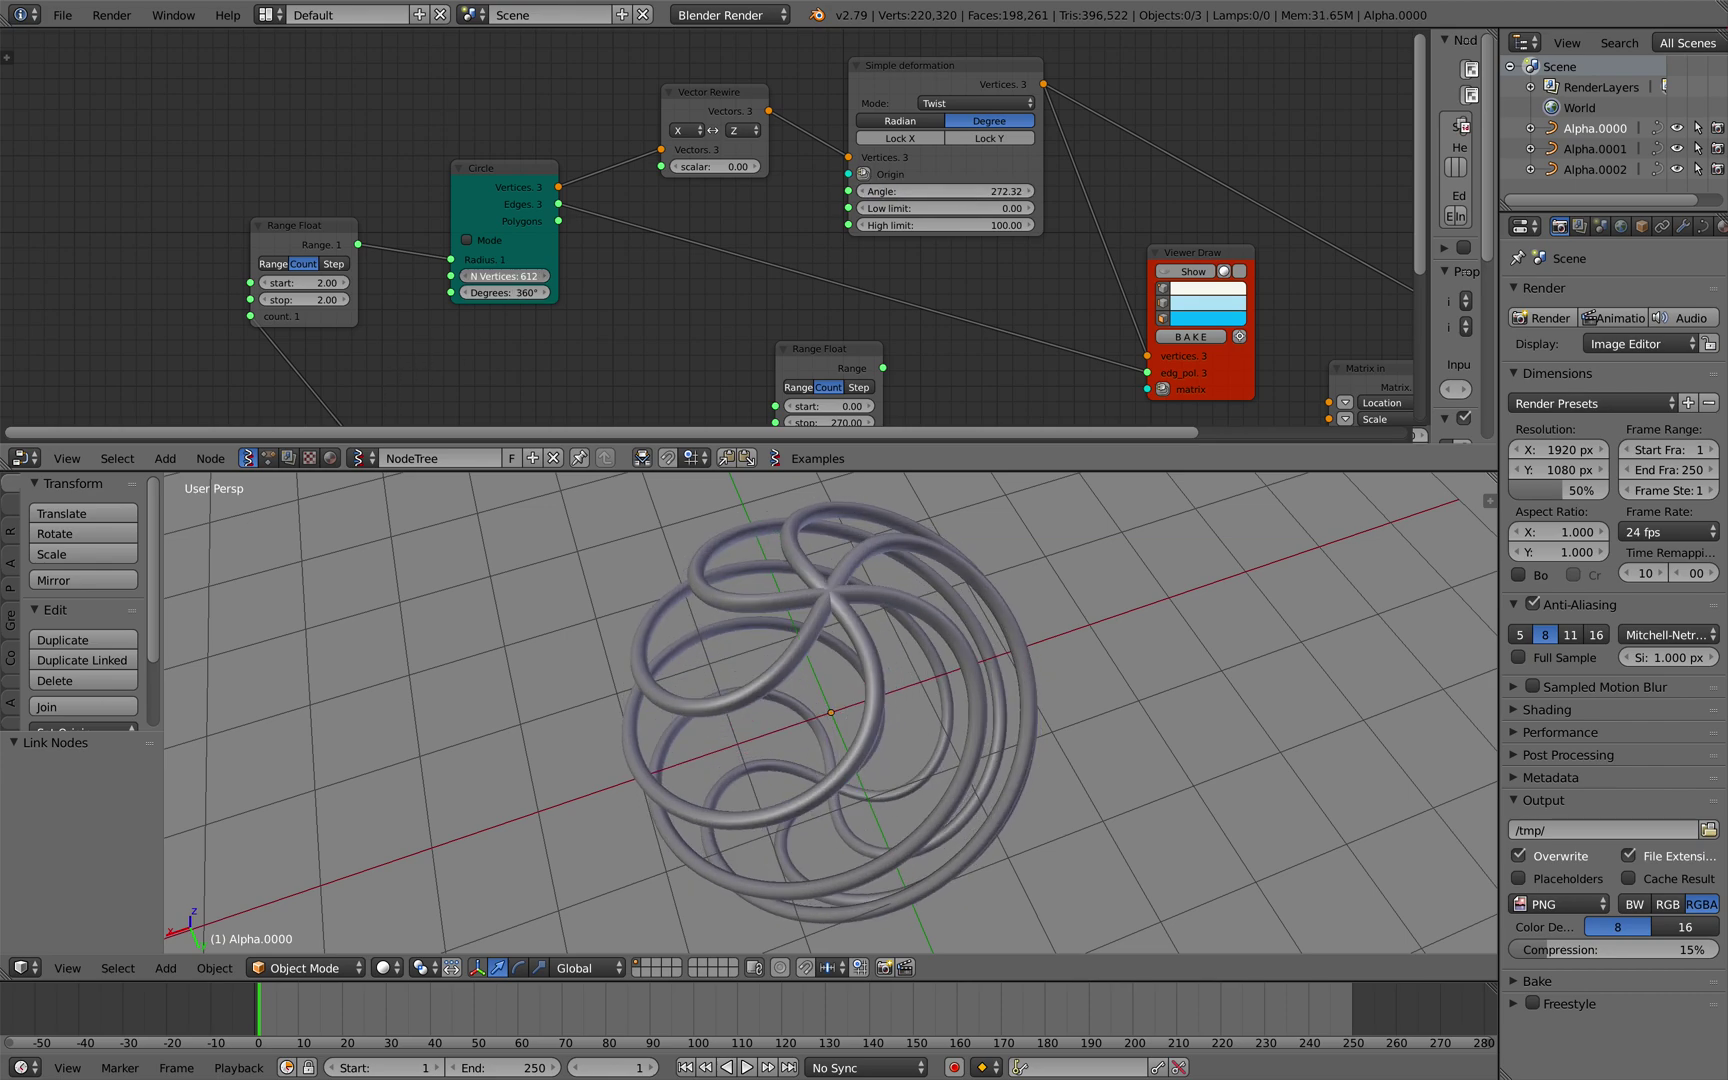
{"action": "left_click_drag", "start_coordinate": [505, 276], "coordinate": [503, 276]}
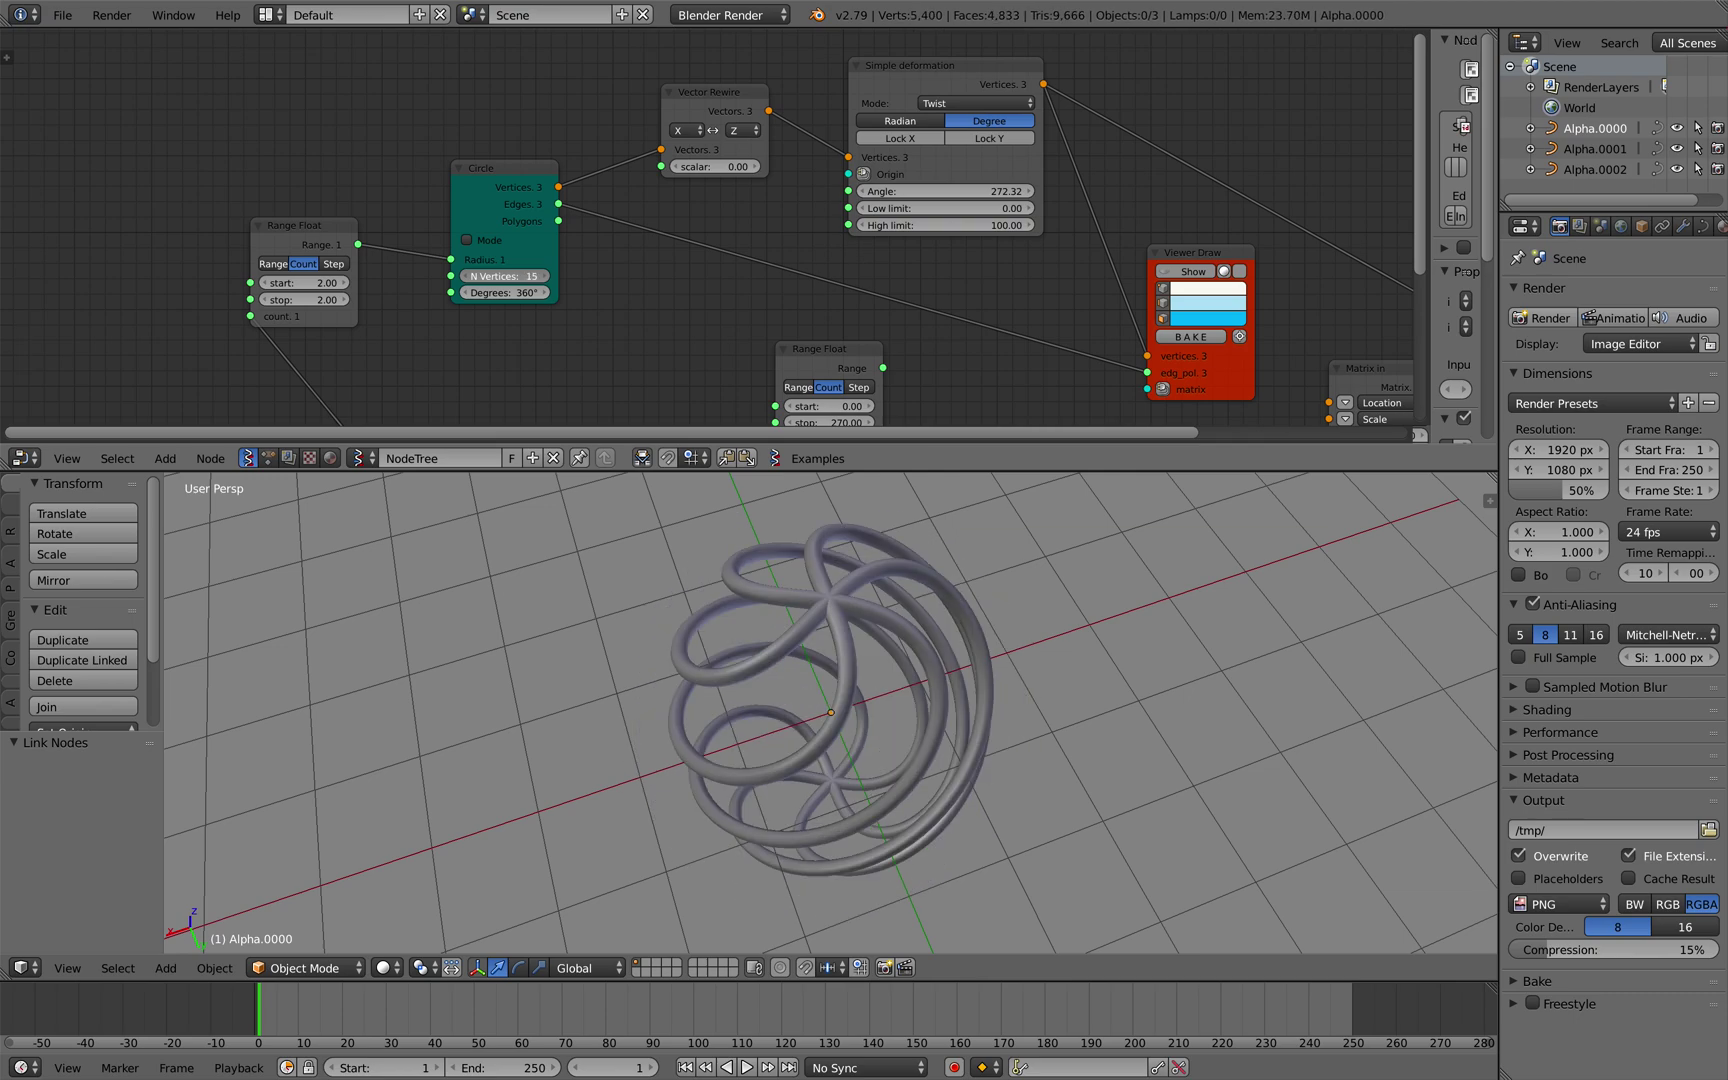
Increase the Twist deform angle to 679.18
{"action": "left_click_drag", "start_coordinate": [980, 191], "coordinate": [1020, 191]}
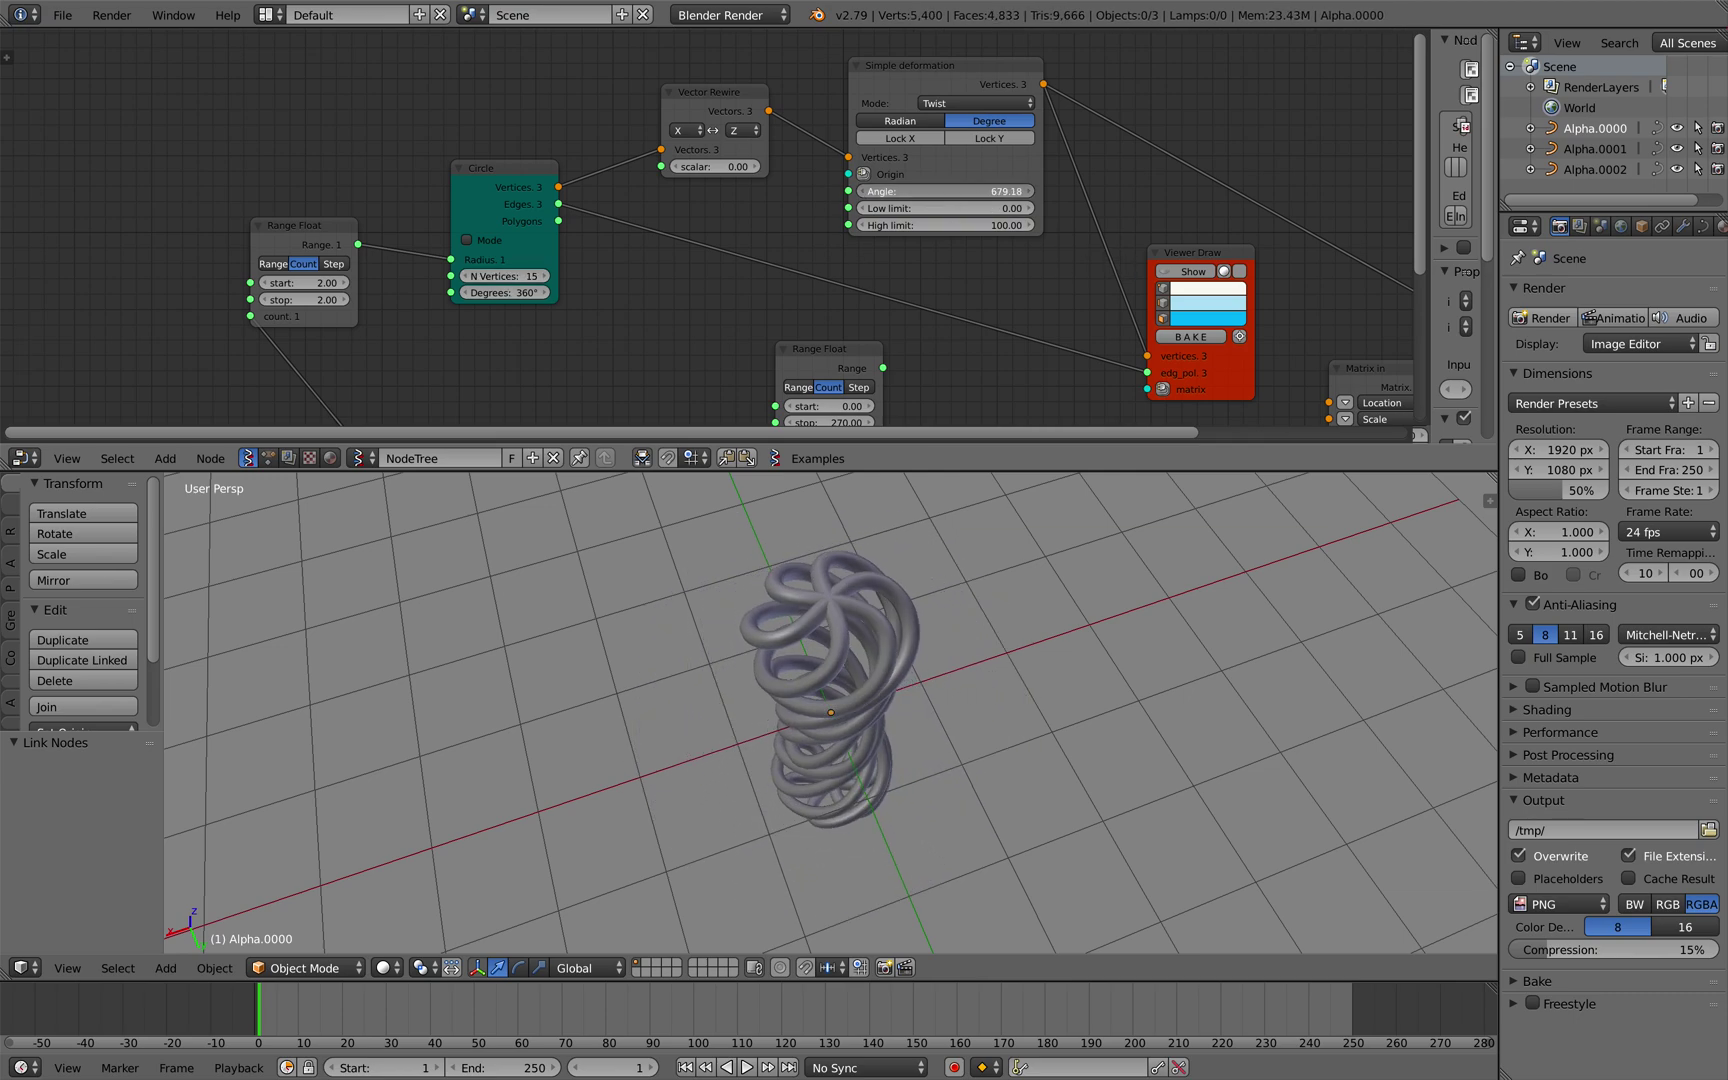
{"action": "middle_click_drag", "start_coordinate": [932, 600], "coordinate": [928, 588]}
{"action": "key", "text": "ctrl+s"}
{"action": "right_click", "coordinate": [928, 592]}
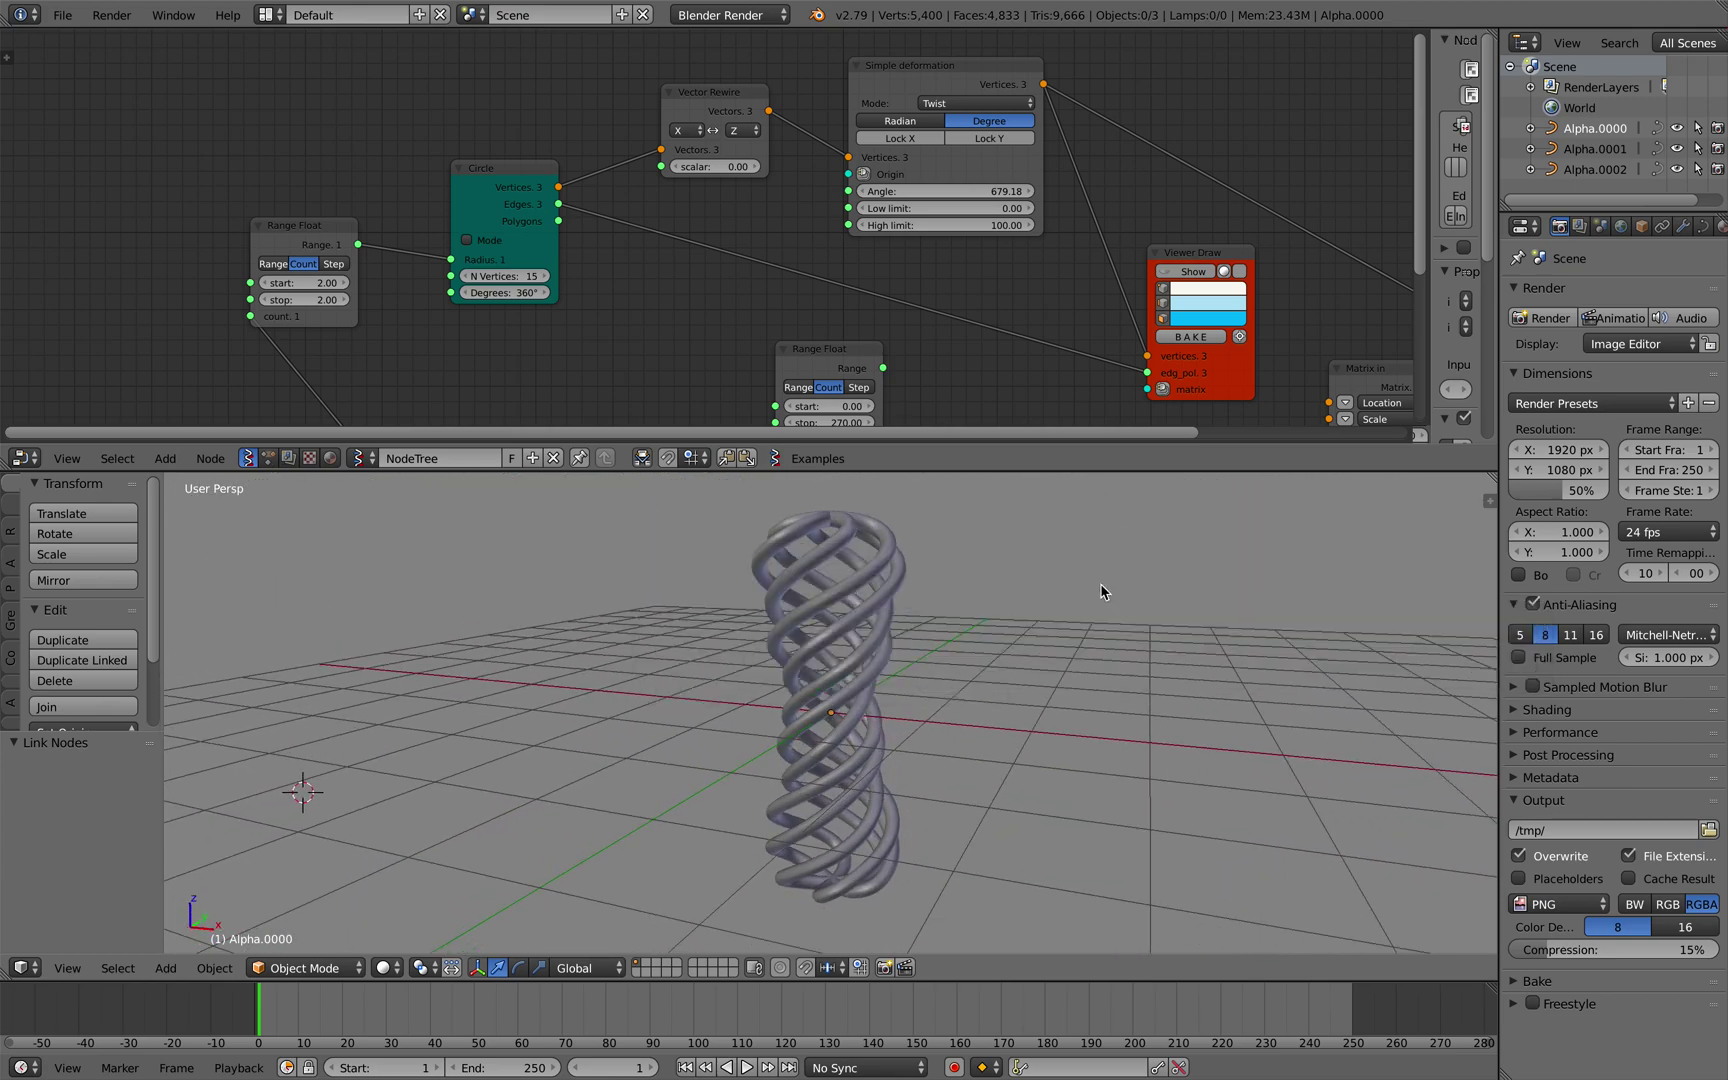
{"action": "middle_click_drag", "start_coordinate": [1142, 554], "coordinate": [950, 550]}
Save the 15-vertex twisted setup over circle_twisted_003.blend
{"action": "left_click", "coordinate": [60, 18]}
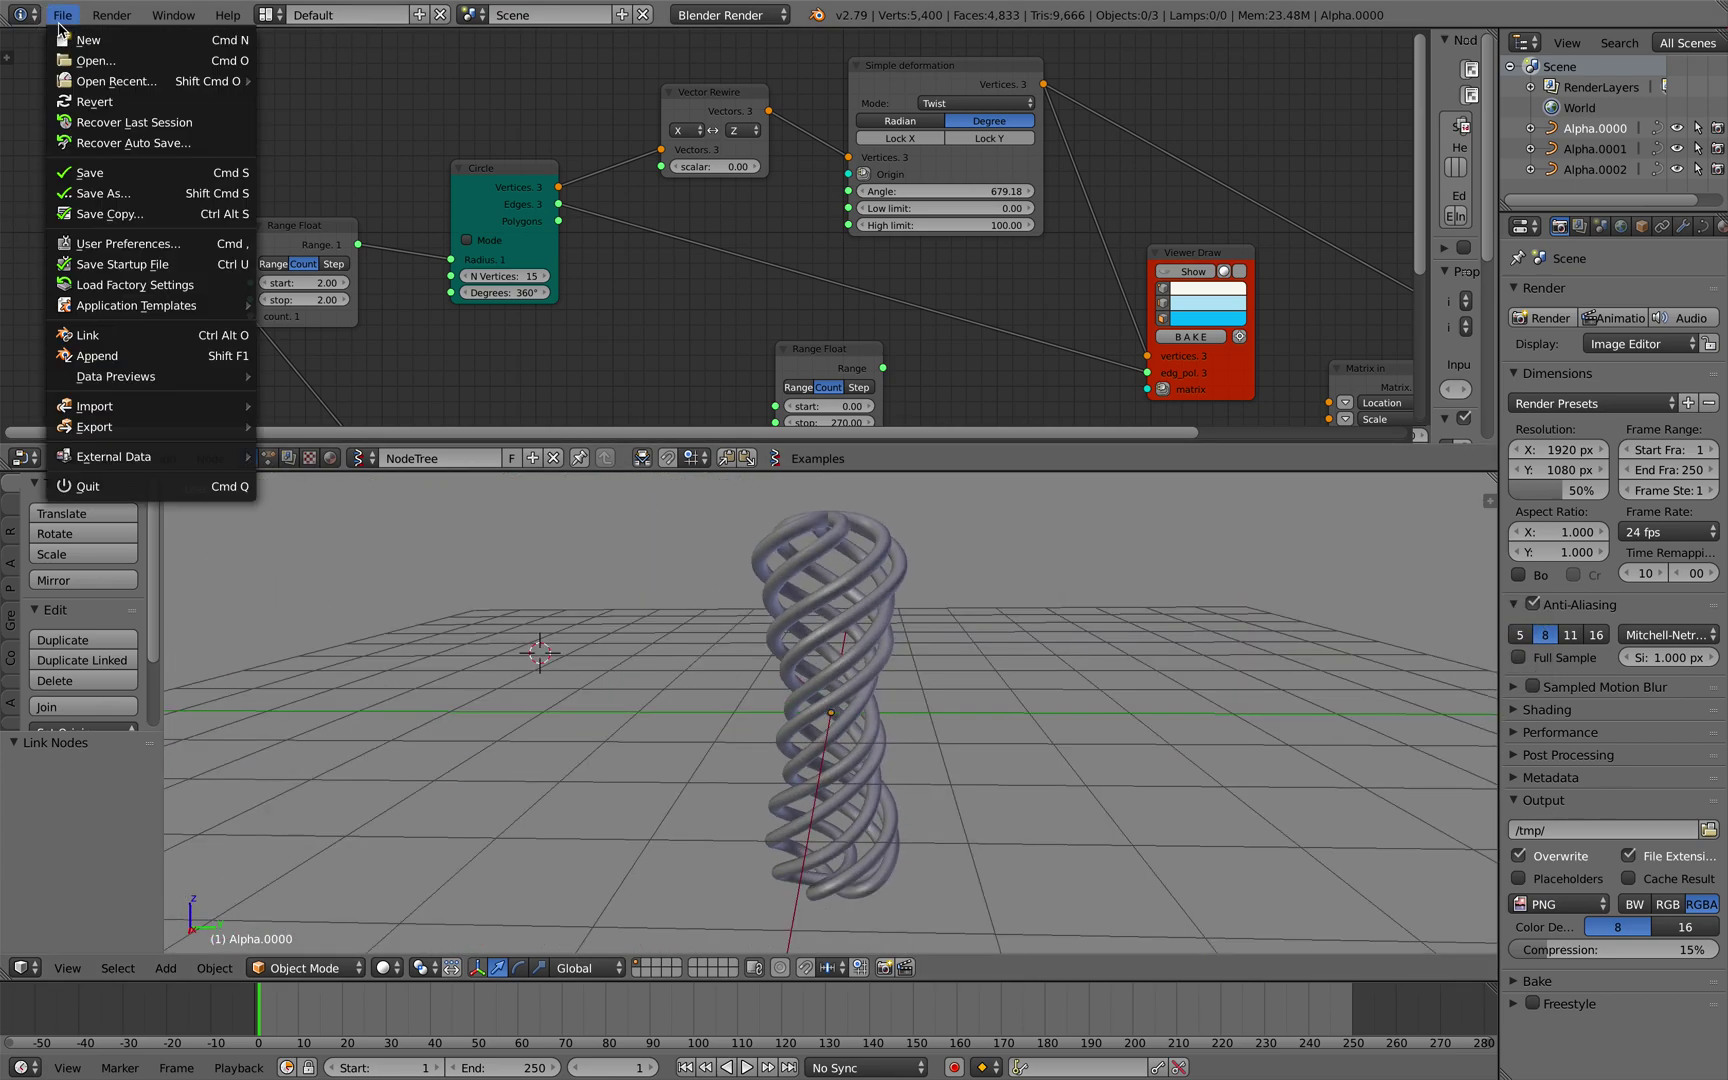
{"action": "left_click", "coordinate": [104, 193]}
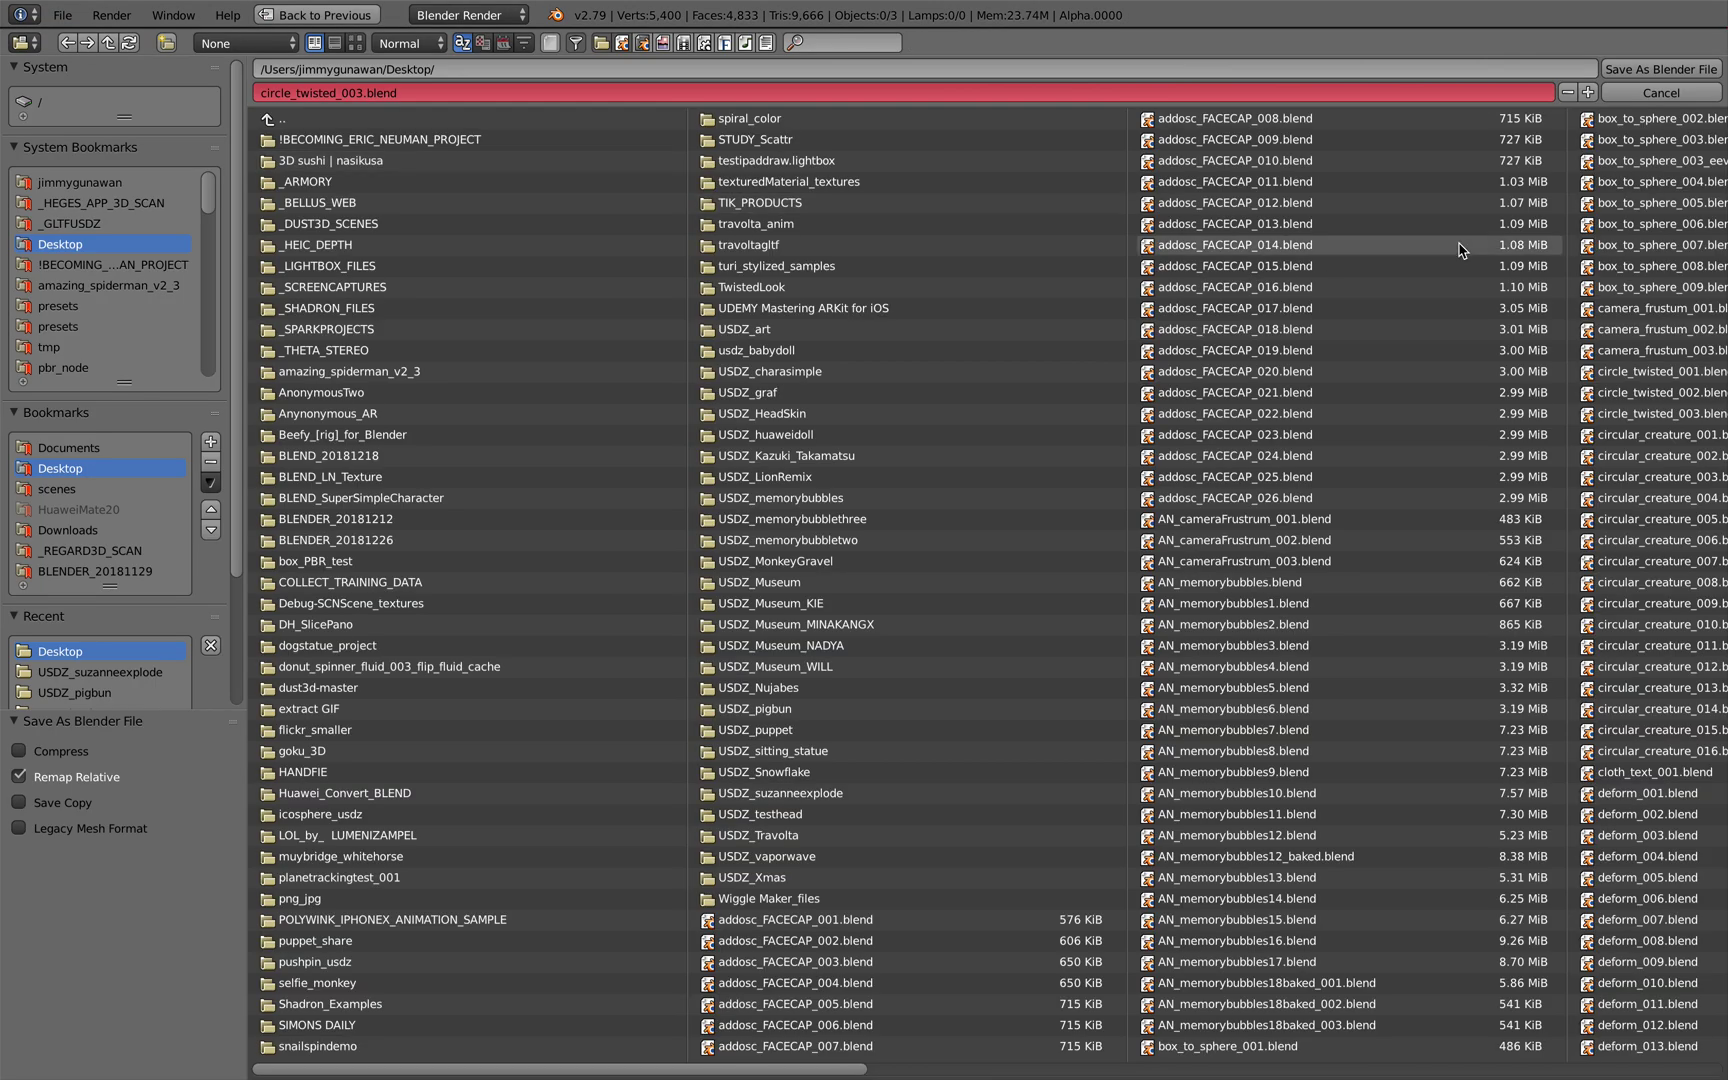
{"action": "left_click", "coordinate": [1620, 70]}
{"action": "left_click", "coordinate": [766, 738]}
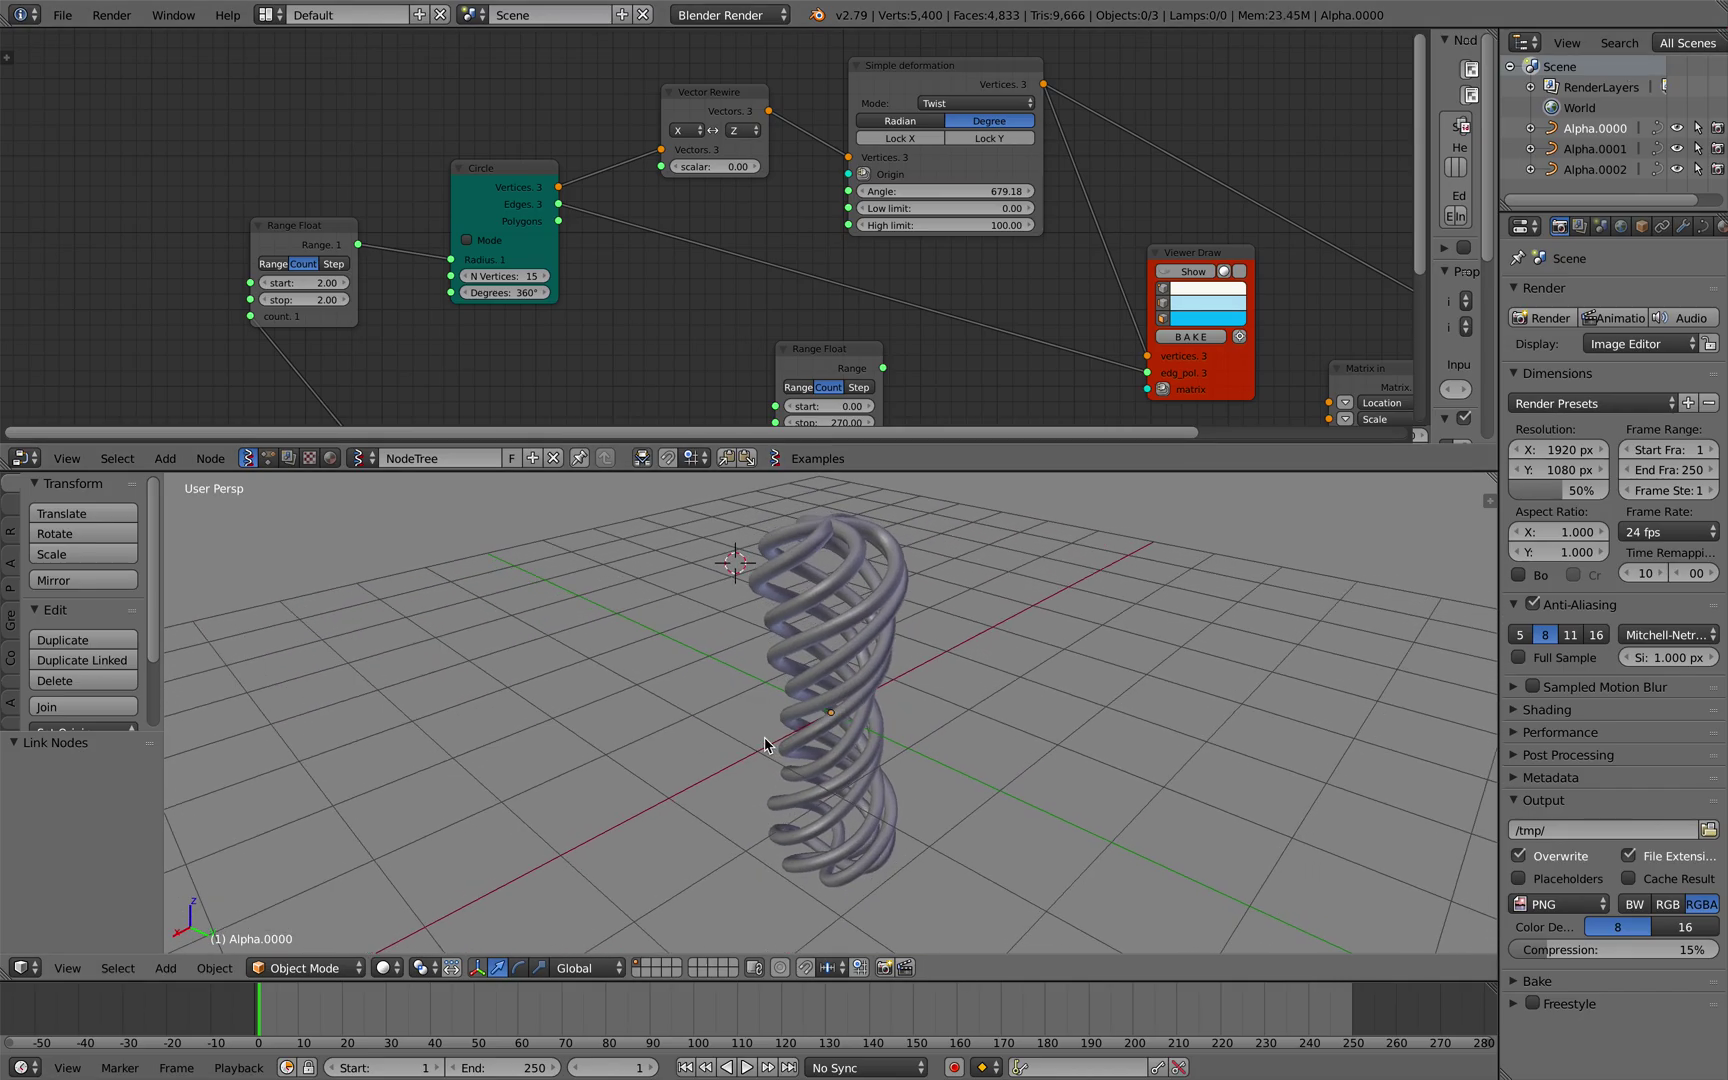
Switch to the browser, close the reference tweet and look through the profile's tweets and replies
{"action": "scroll", "coordinate": [765, 745], "scroll_direction": "up", "scroll_amount": 5}
{"action": "scroll", "coordinate": [887, 259], "scroll_direction": "right", "scroll_amount": 5}
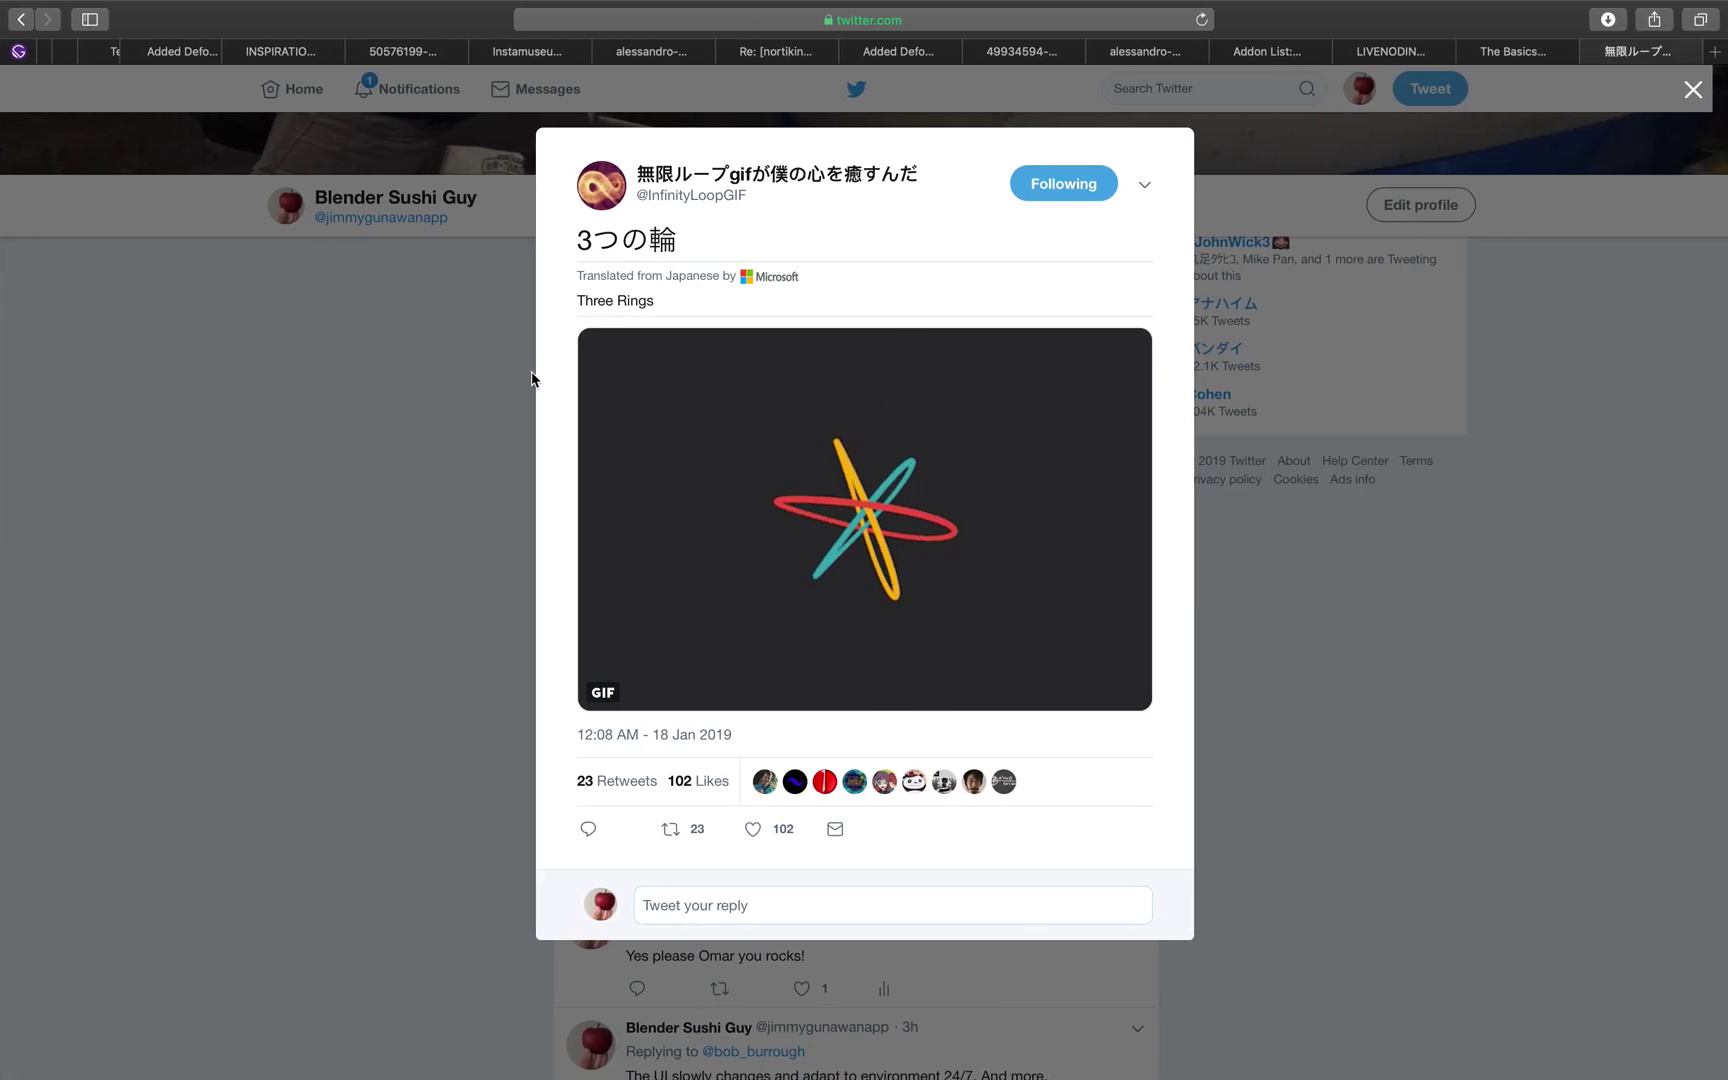
{"action": "left_click", "coordinate": [420, 383]}
{"action": "scroll", "coordinate": [773, 518], "scroll_direction": "up", "scroll_amount": 3}
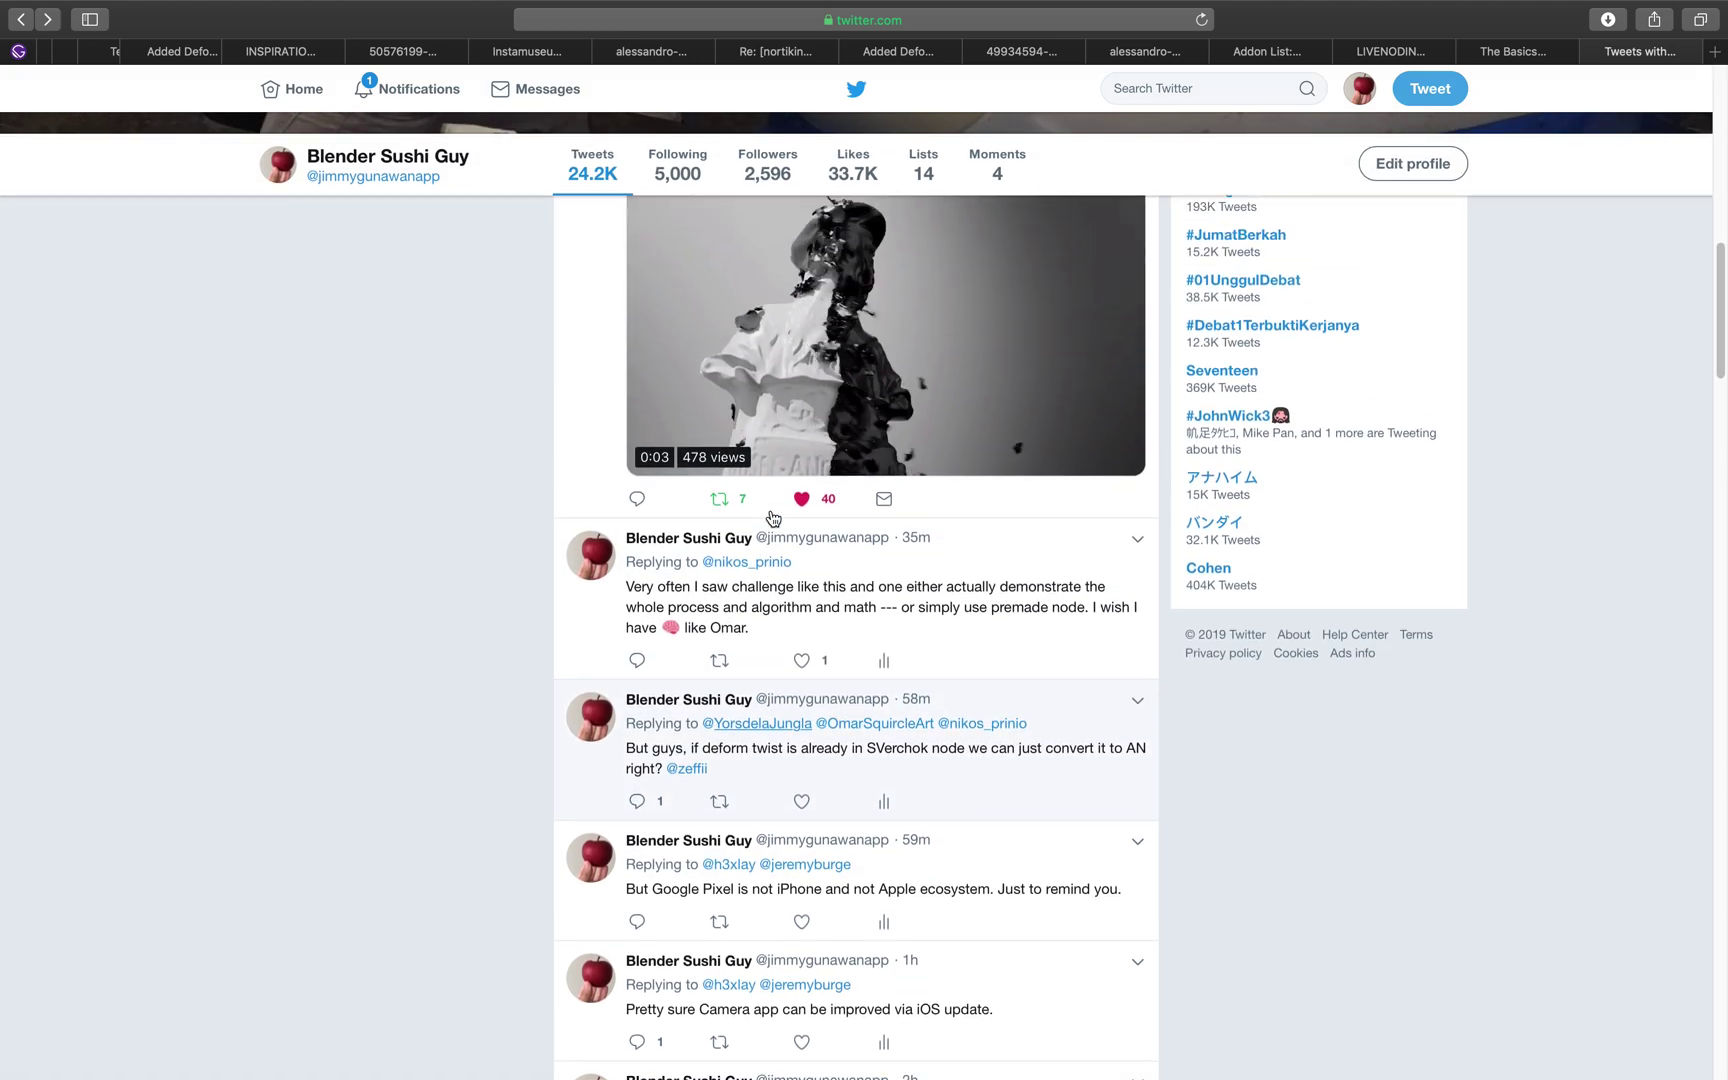
{"action": "scroll", "coordinate": [779, 702], "scroll_direction": "down", "scroll_amount": 5}
{"action": "scroll", "coordinate": [779, 690], "scroll_direction": "up", "scroll_amount": 14}
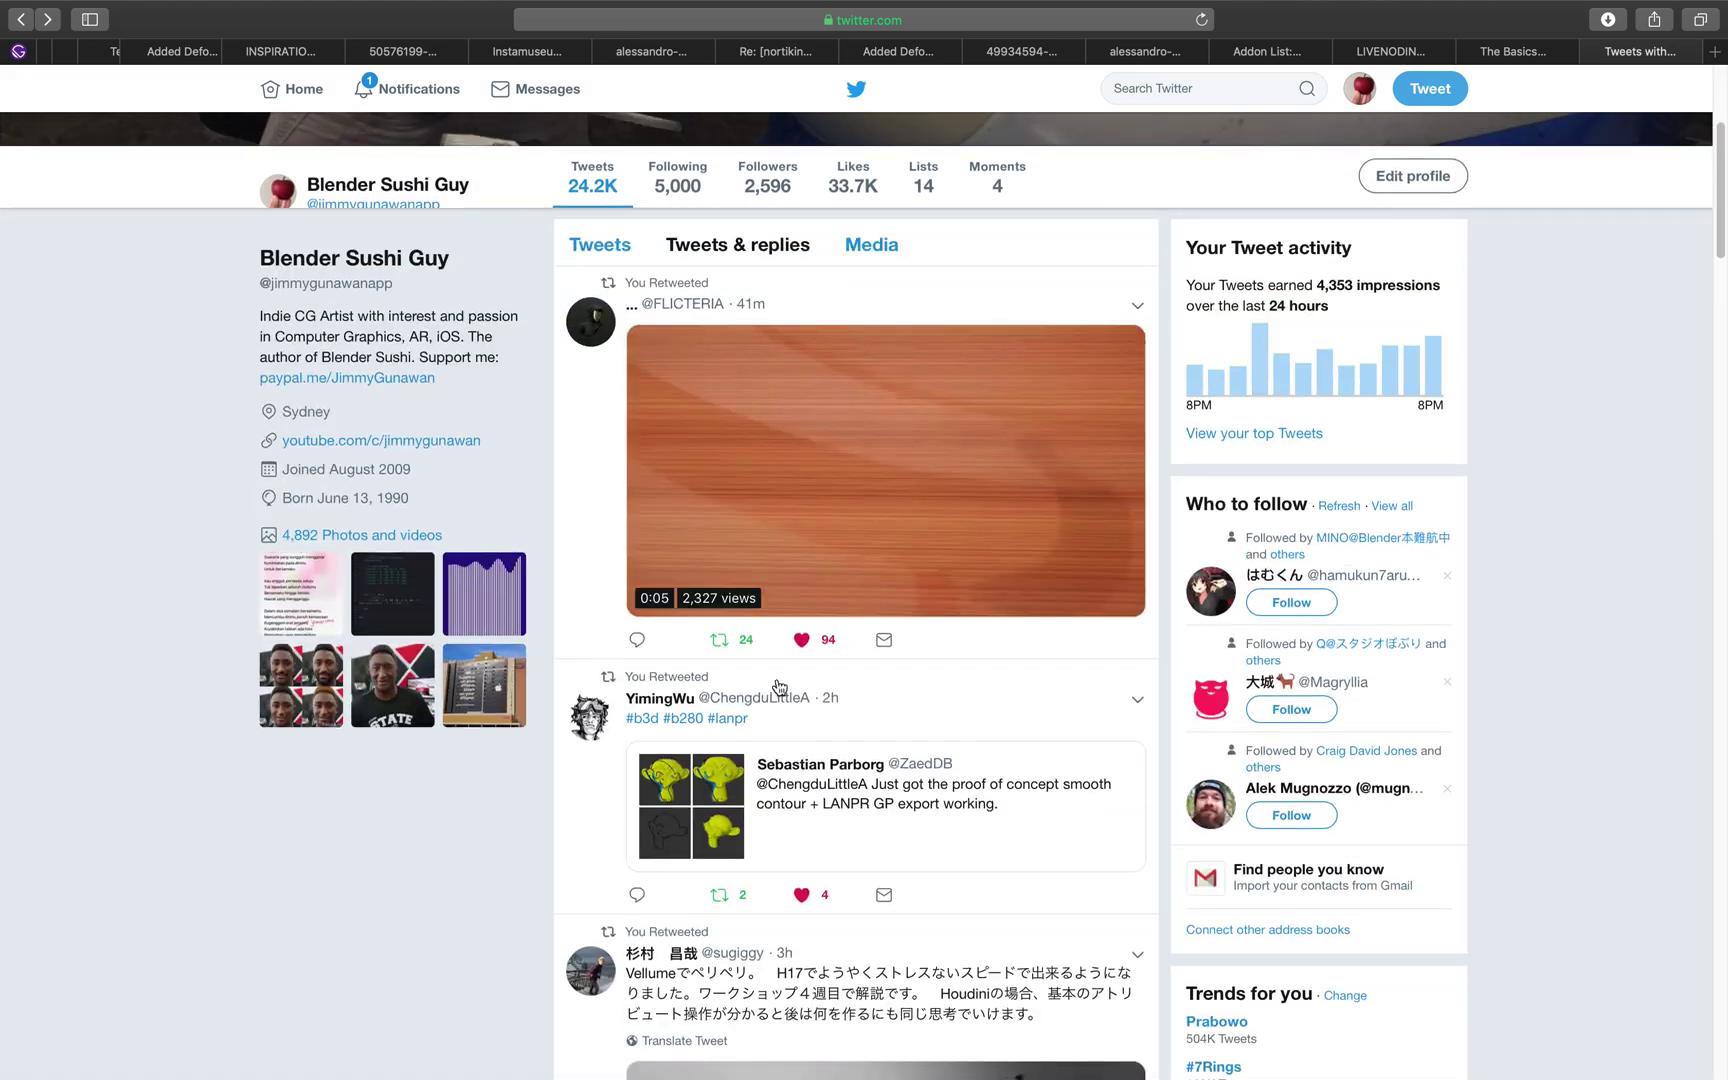
{"action": "scroll", "coordinate": [785, 797], "scroll_direction": "down", "scroll_amount": 5}
{"action": "scroll", "coordinate": [785, 797], "scroll_direction": "up", "scroll_amount": 5}
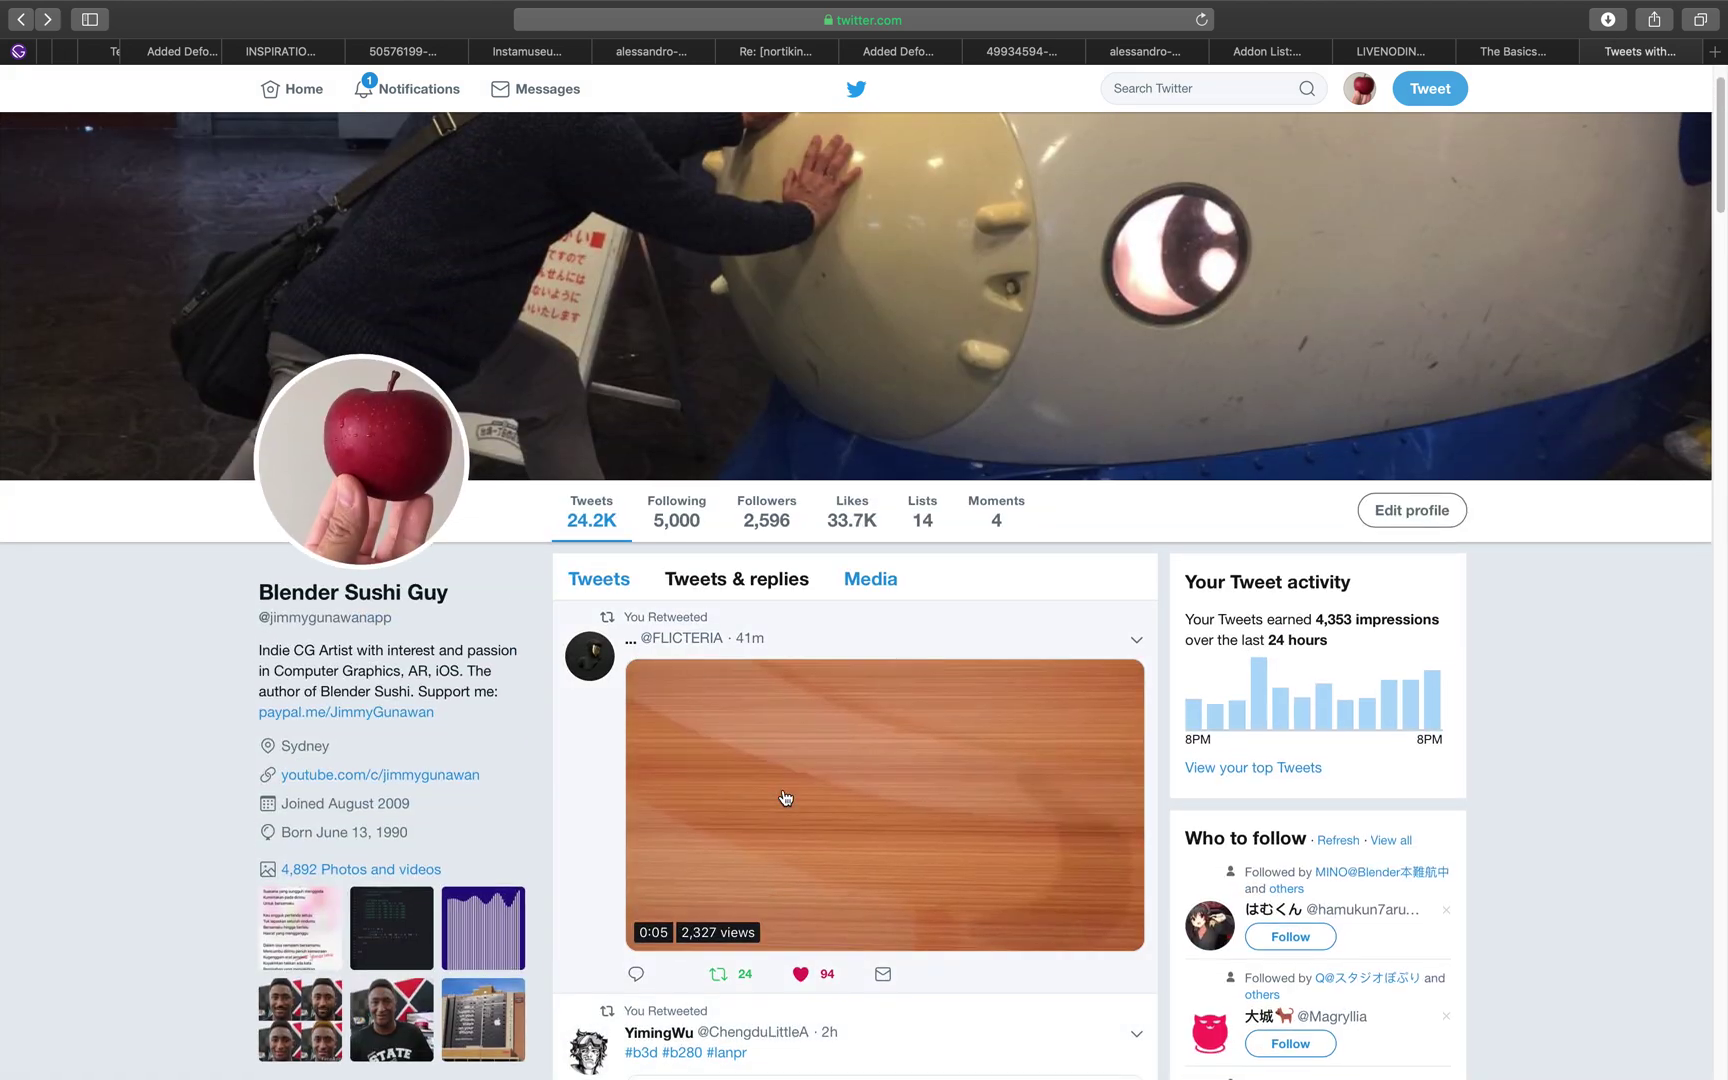
{"action": "scroll", "coordinate": [785, 797], "scroll_direction": "down", "scroll_amount": 10}
{"action": "scroll", "coordinate": [785, 797], "scroll_direction": "down", "scroll_amount": 3}
{"action": "left_click", "coordinate": [910, 380]}
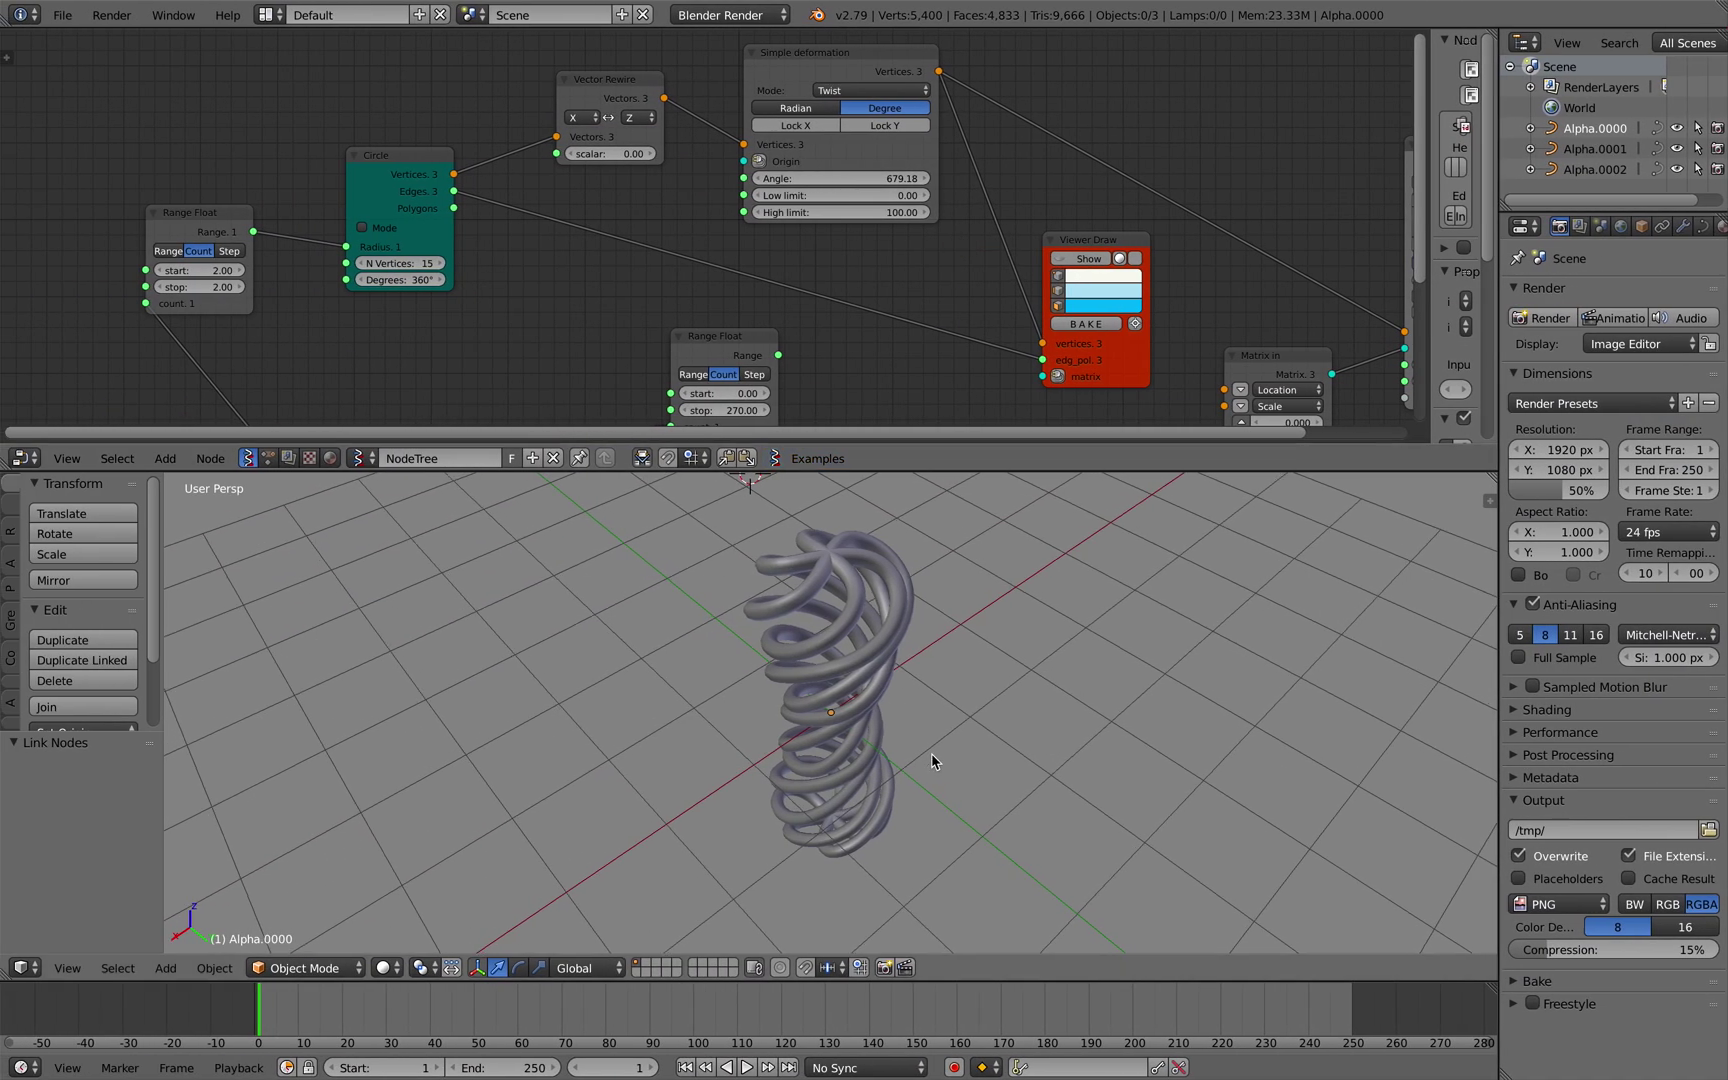
Reposition the Simple deformation node slightly within the node tree
{"action": "middle_click_drag", "start_coordinate": [931, 761], "coordinate": [894, 730]}
{"action": "scroll", "coordinate": [789, 237], "scroll_direction": "down", "scroll_amount": 5}
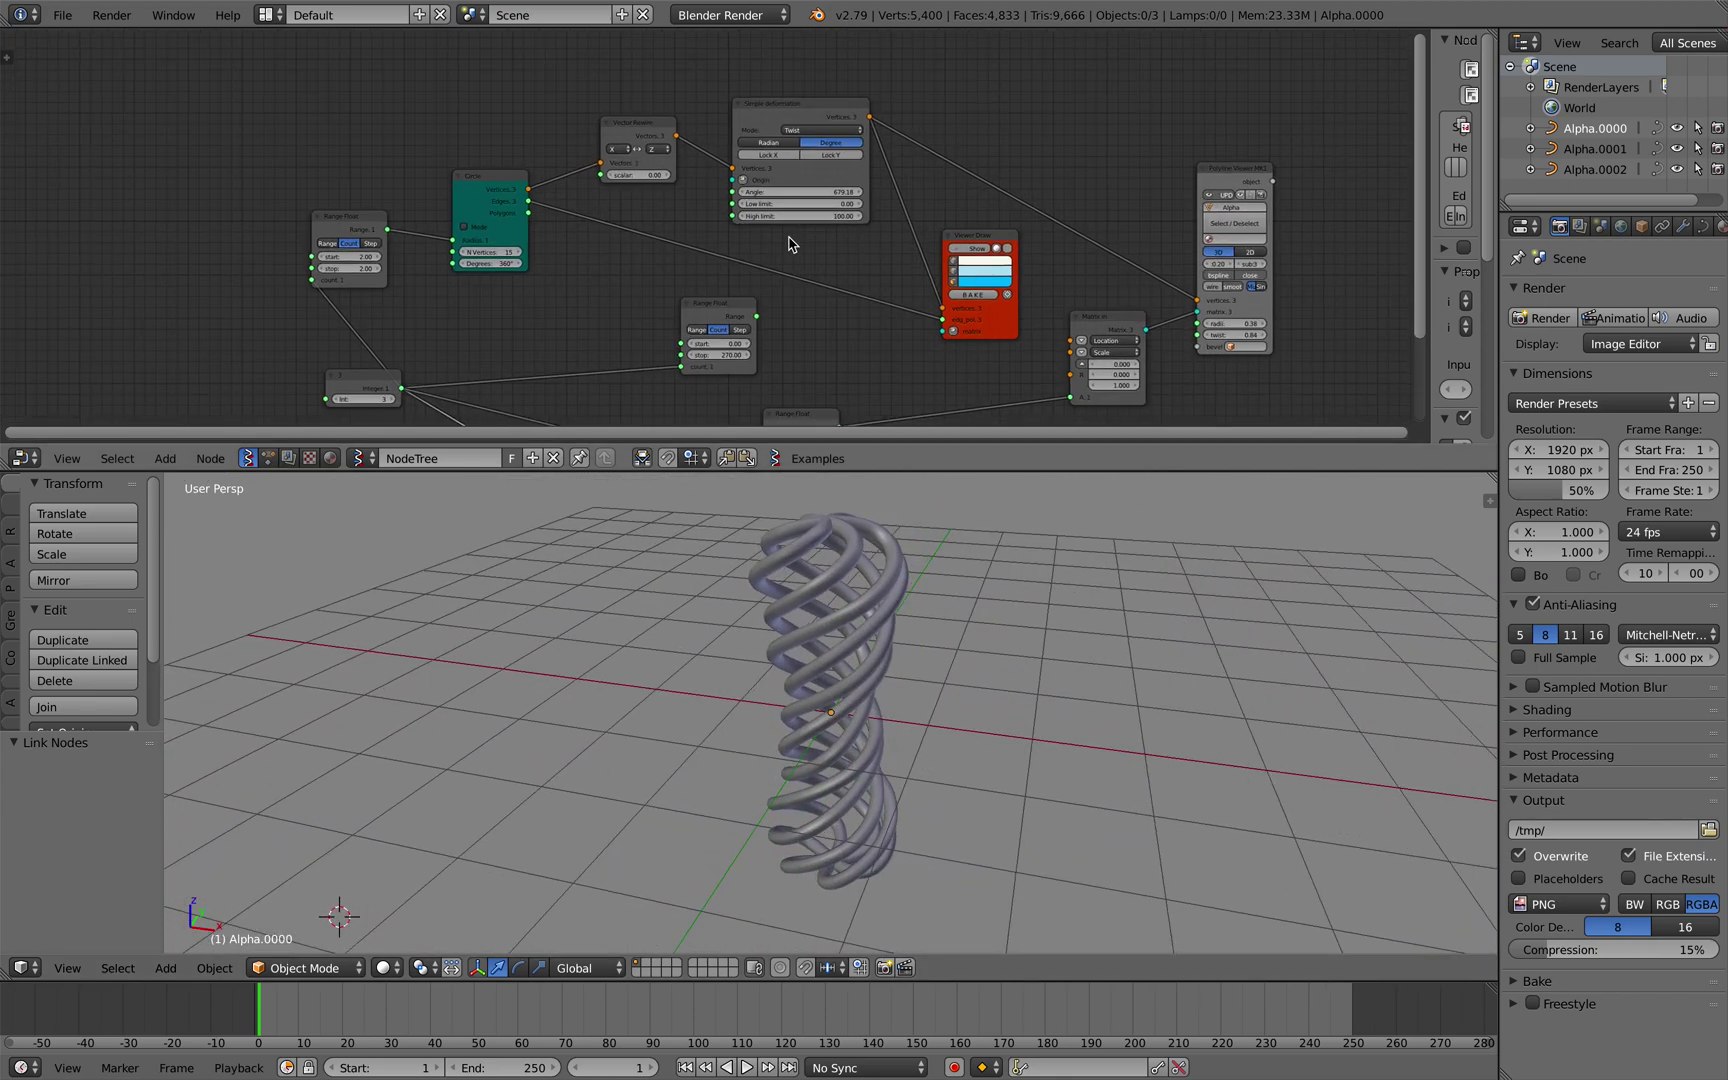
{"action": "scroll", "coordinate": [789, 237], "scroll_direction": "up", "scroll_amount": 4}
{"action": "scroll", "coordinate": [800, 62], "scroll_direction": "up", "scroll_amount": 3}
{"action": "left_click_drag", "start_coordinate": [798, 63], "coordinate": [820, 77]}
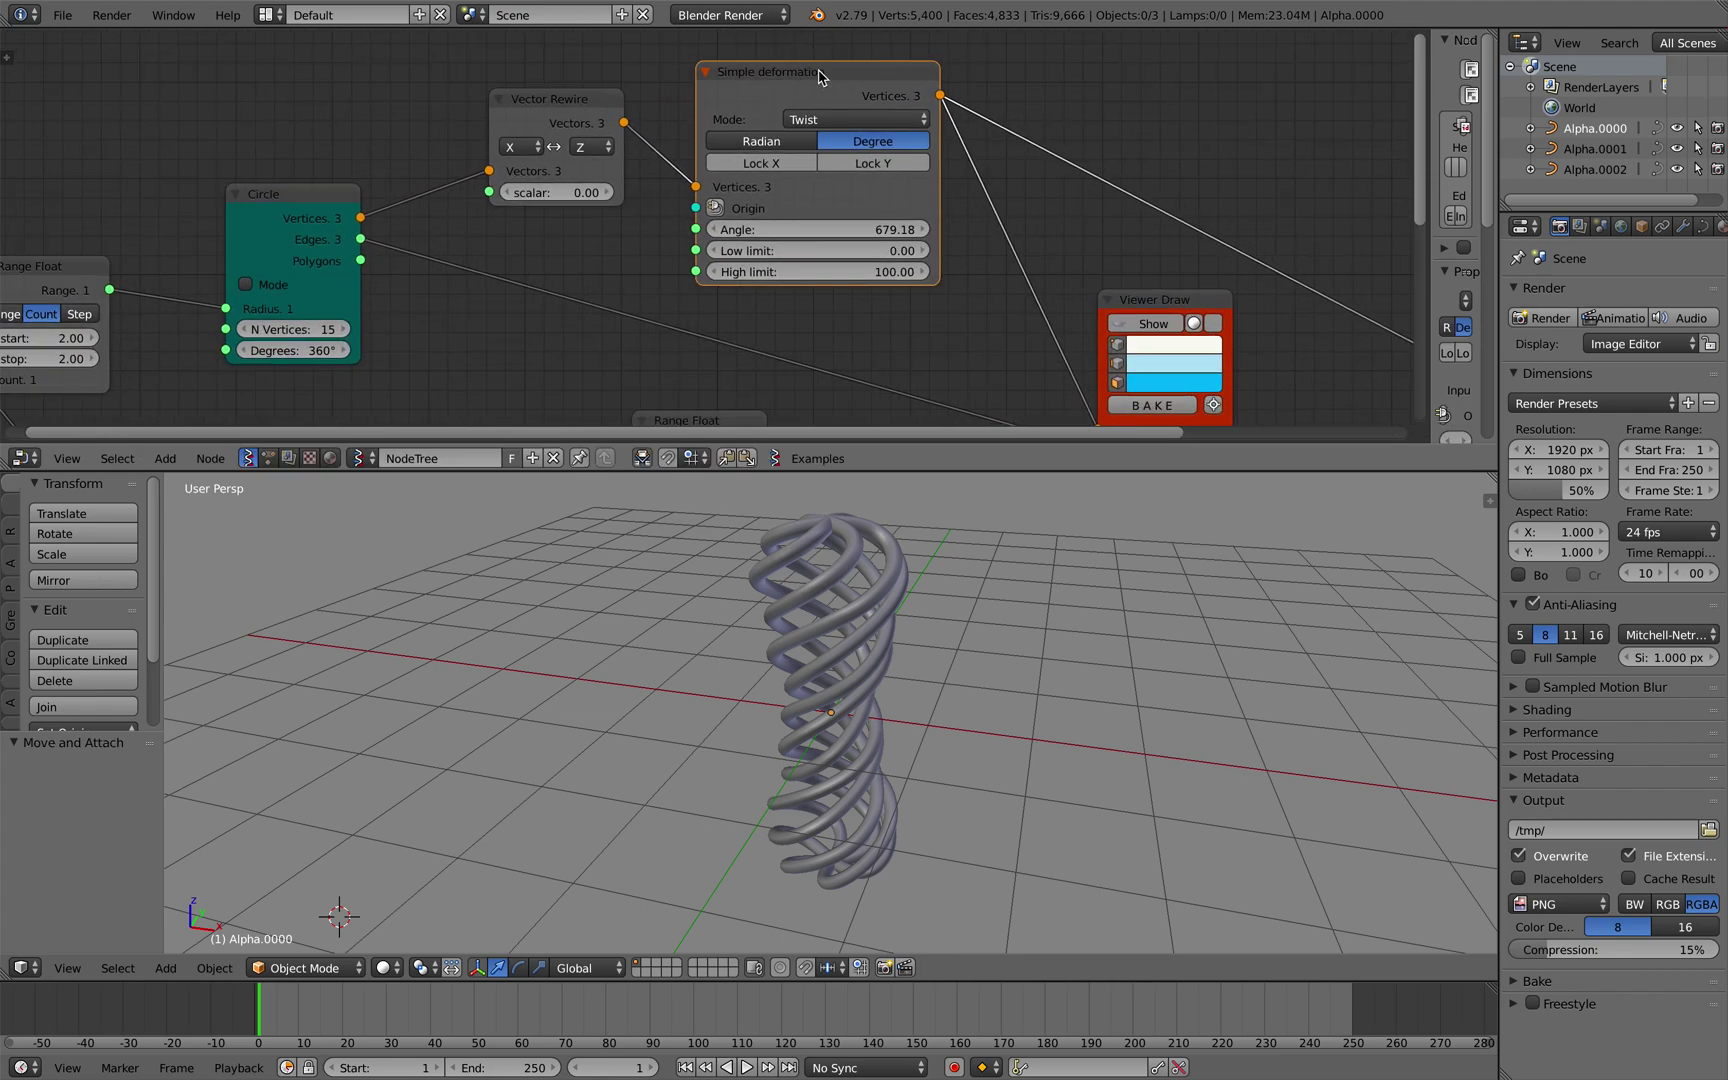
{"action": "scroll", "coordinate": [823, 77], "scroll_direction": "down", "scroll_amount": 3}
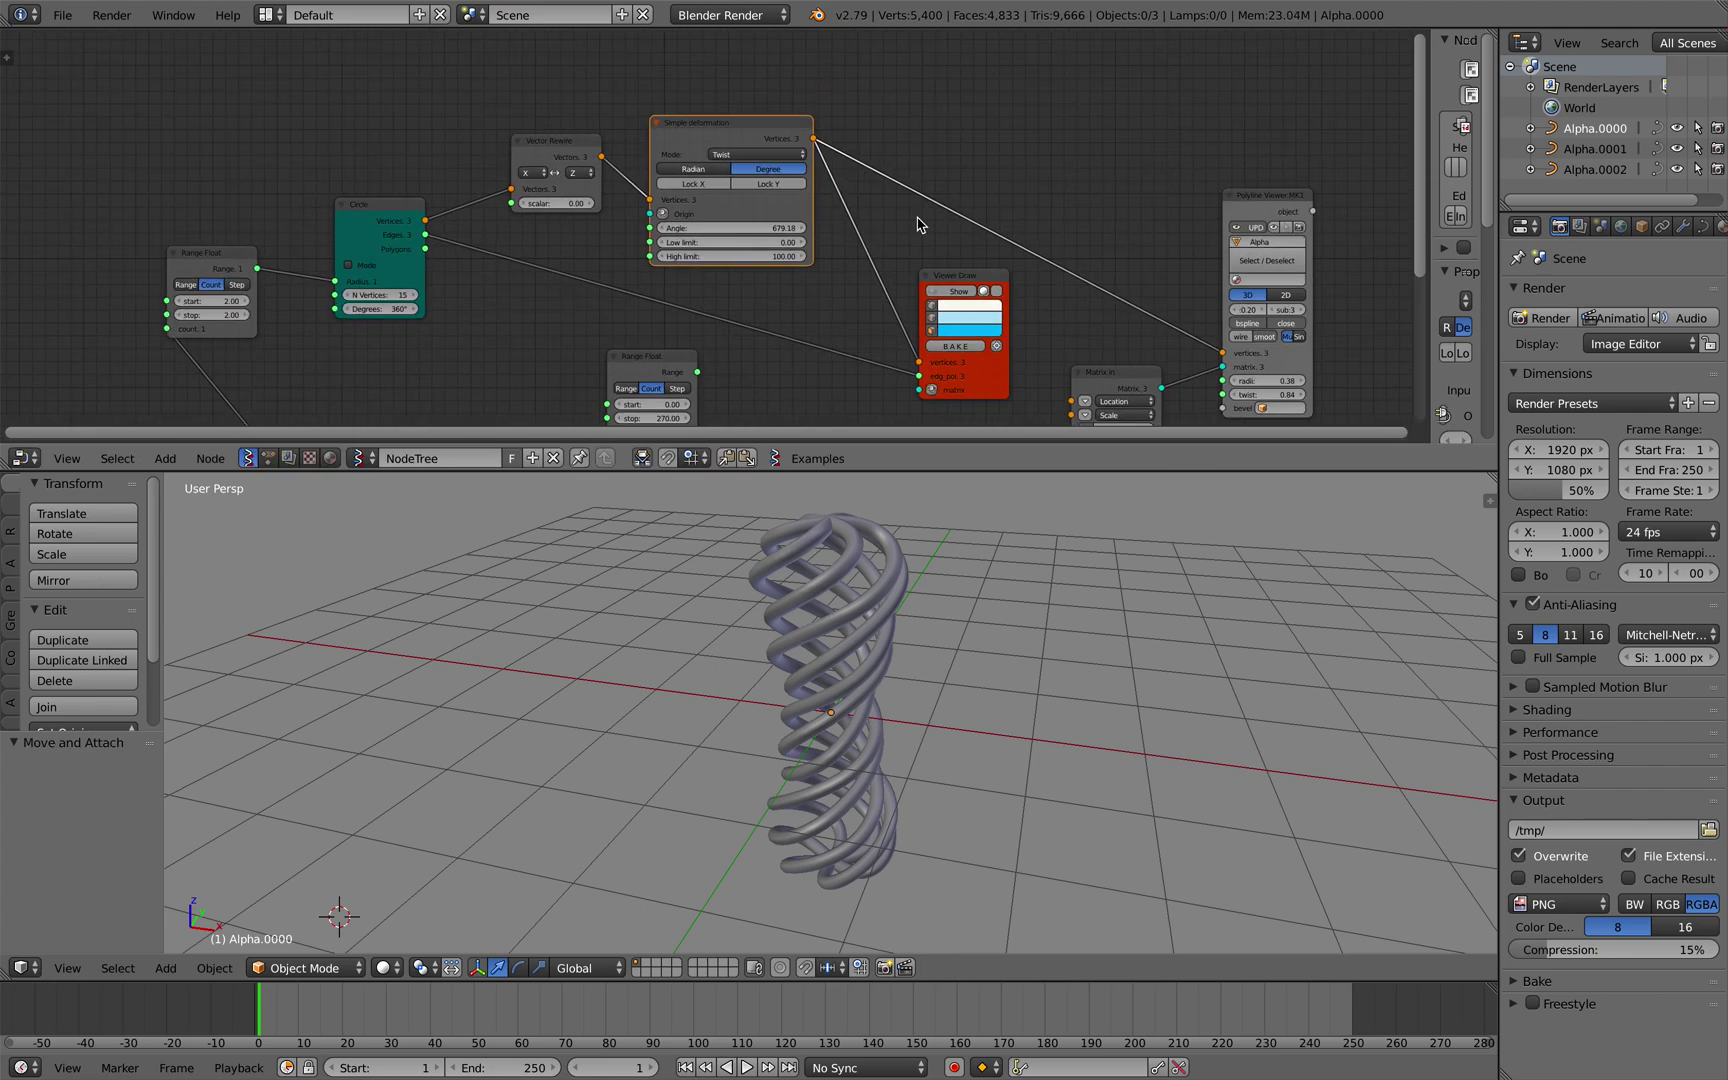
{"action": "key", "text": "ctrl+Right"}
{"action": "key", "text": "ctrl+Left"}
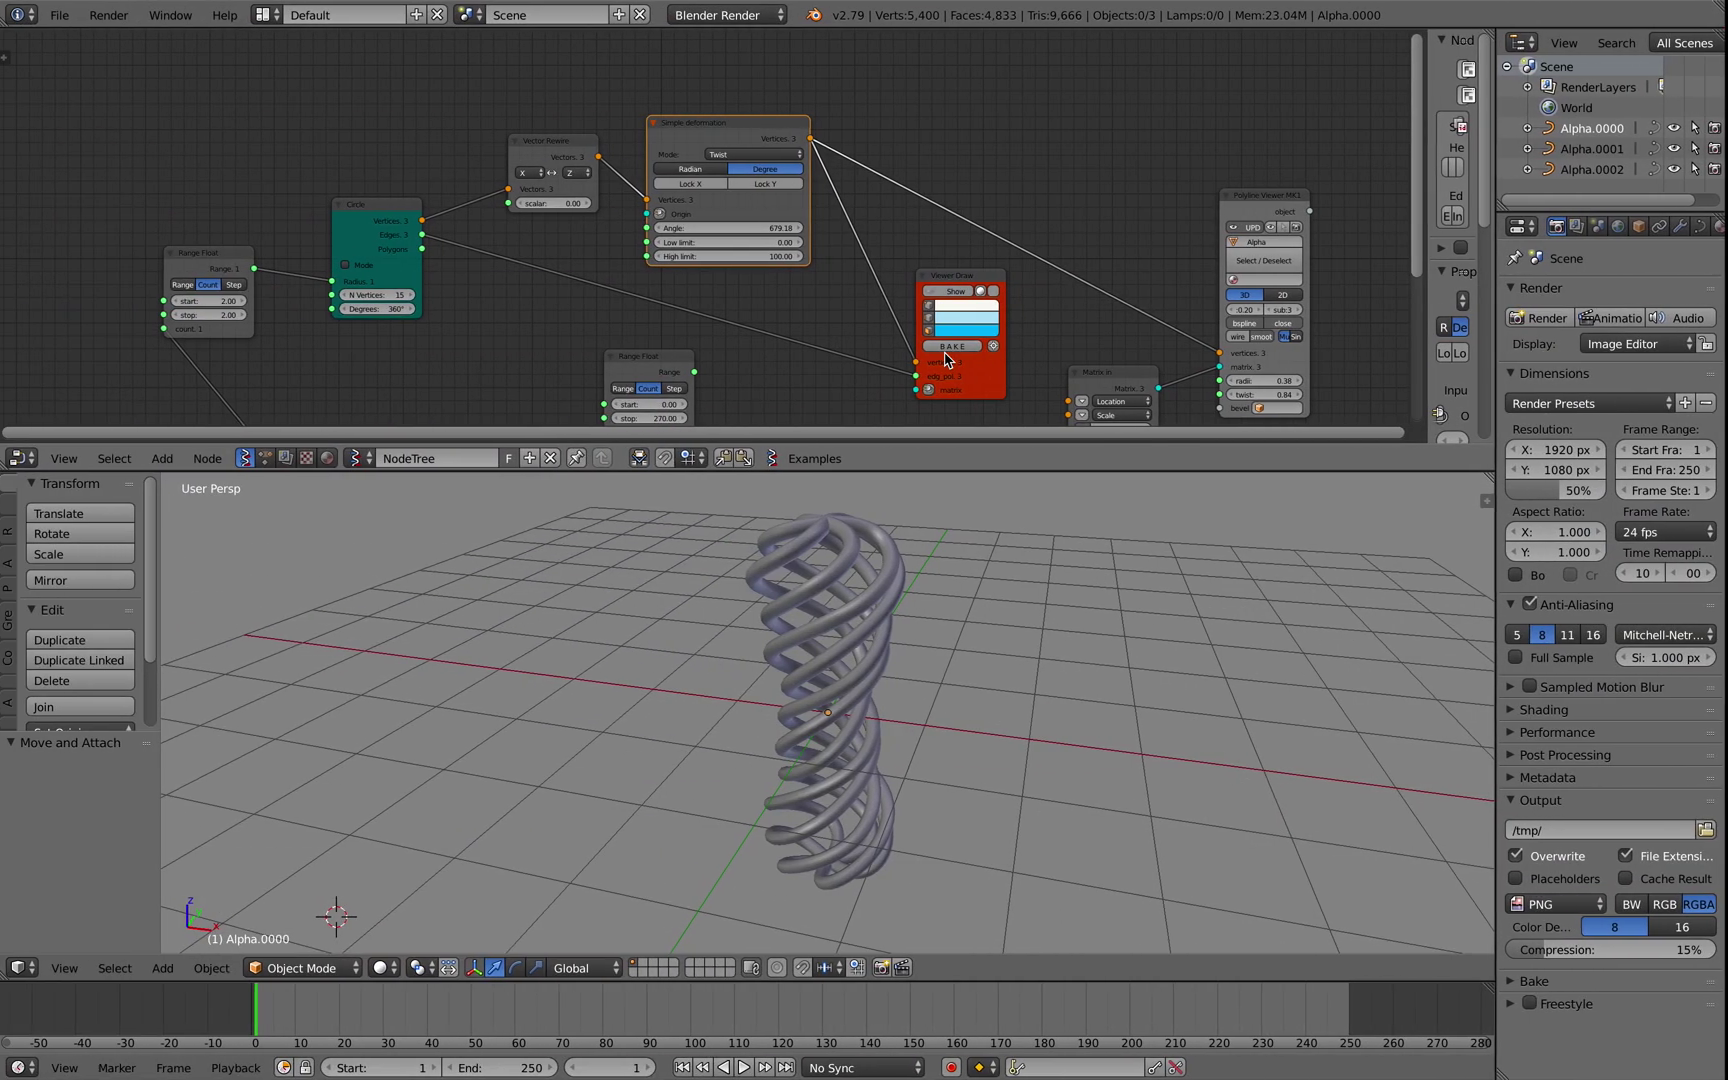
{"action": "scroll", "coordinate": [860, 755], "scroll_direction": "right", "scroll_amount": 10}
{"action": "scroll", "coordinate": [860, 755], "scroll_direction": "left", "scroll_amount": 5}
{"action": "scroll", "coordinate": [860, 755], "scroll_direction": "right", "scroll_amount": 10}
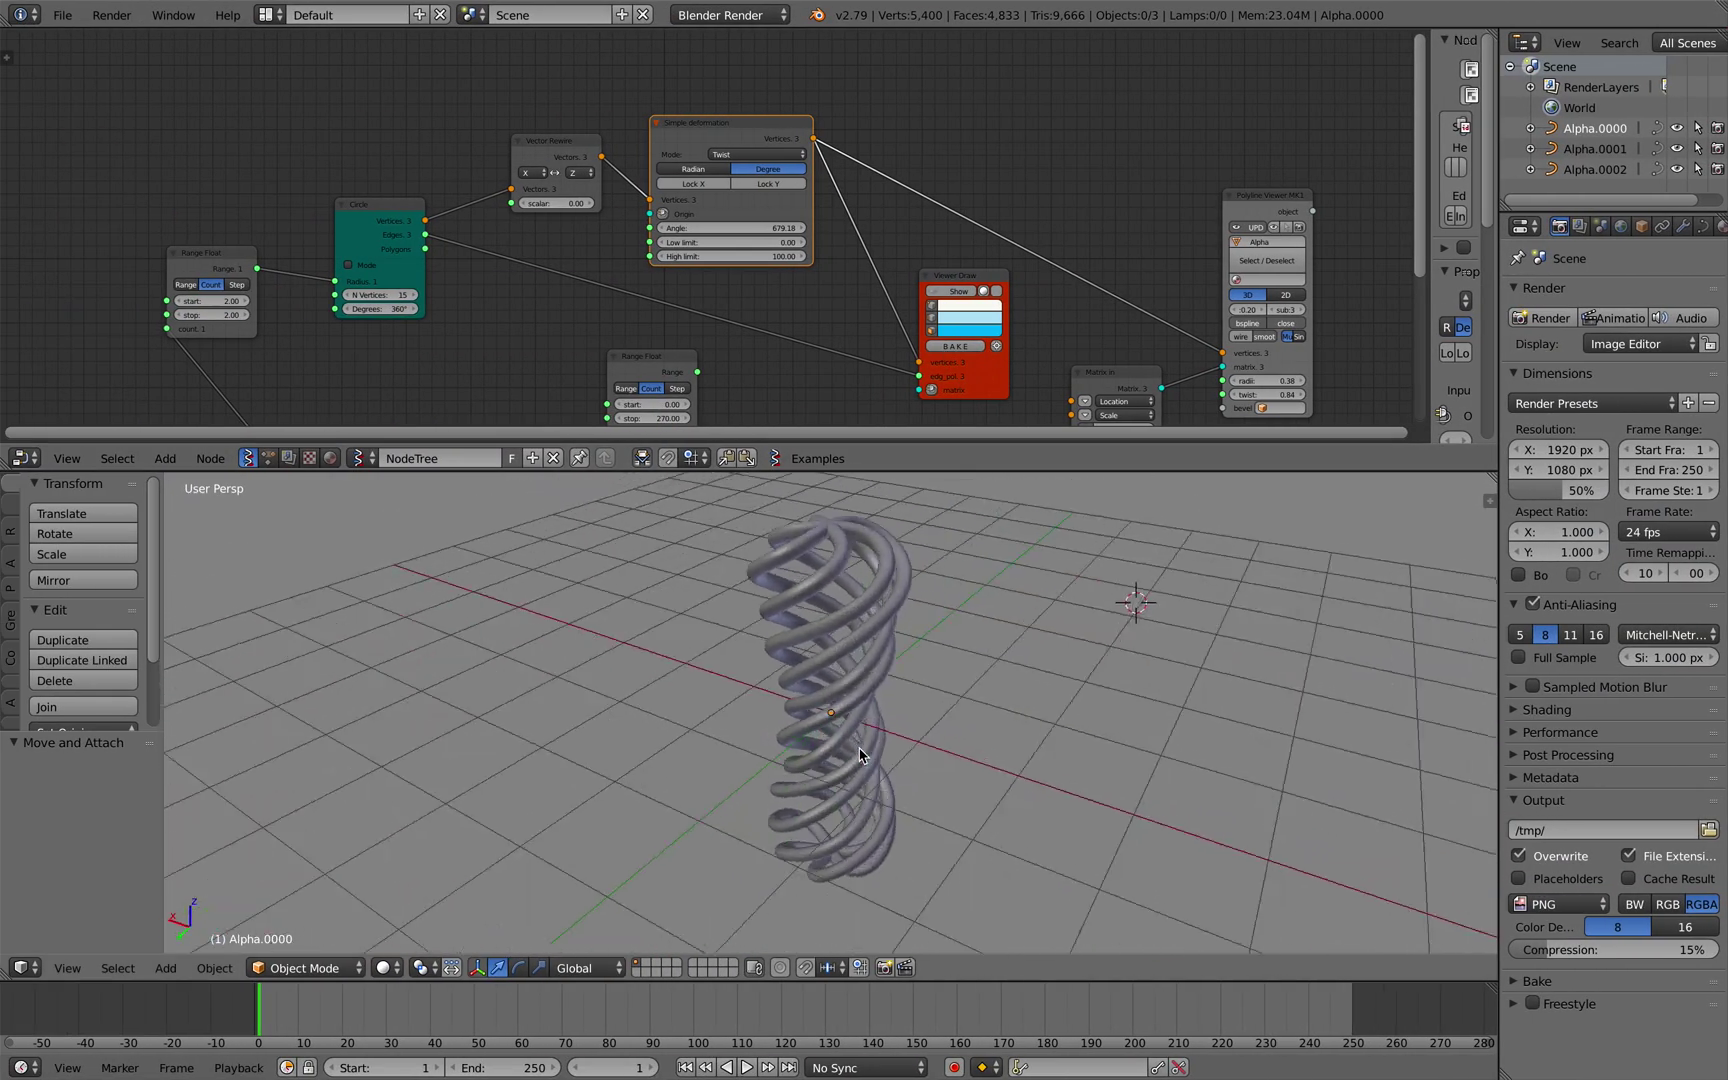
{"action": "scroll", "coordinate": [860, 755], "scroll_direction": "right", "scroll_amount": 5}
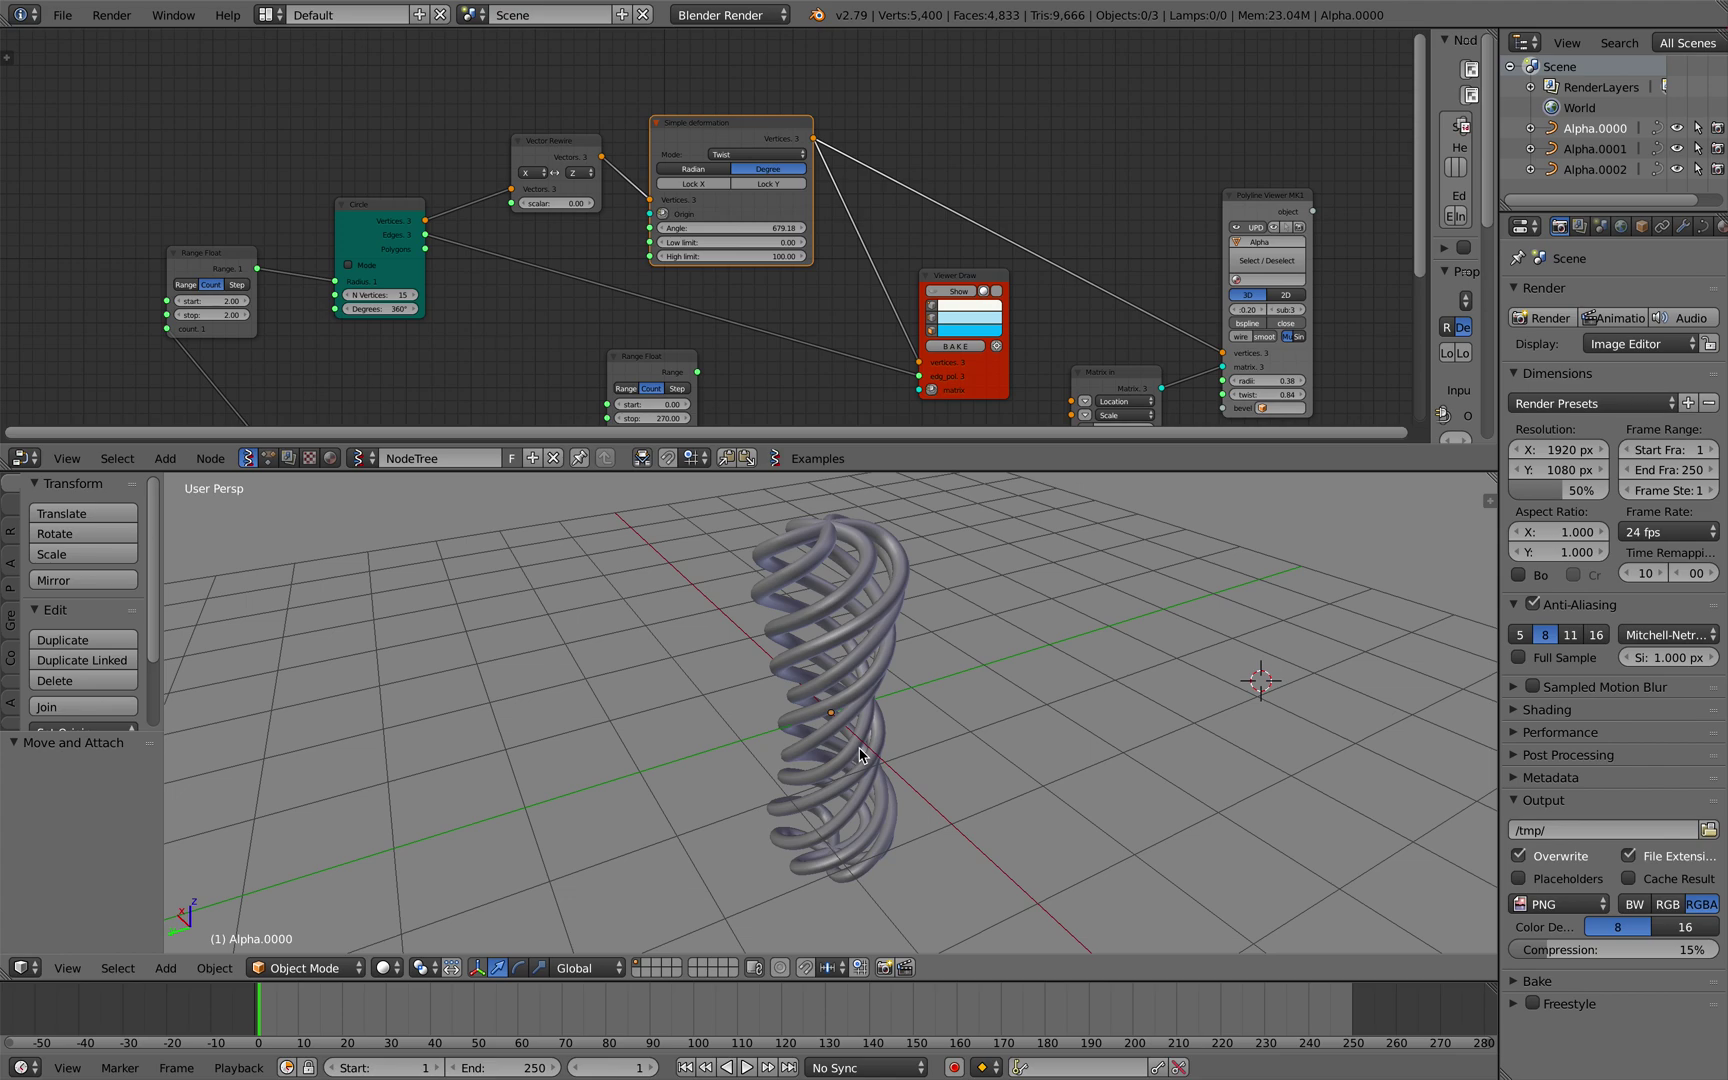